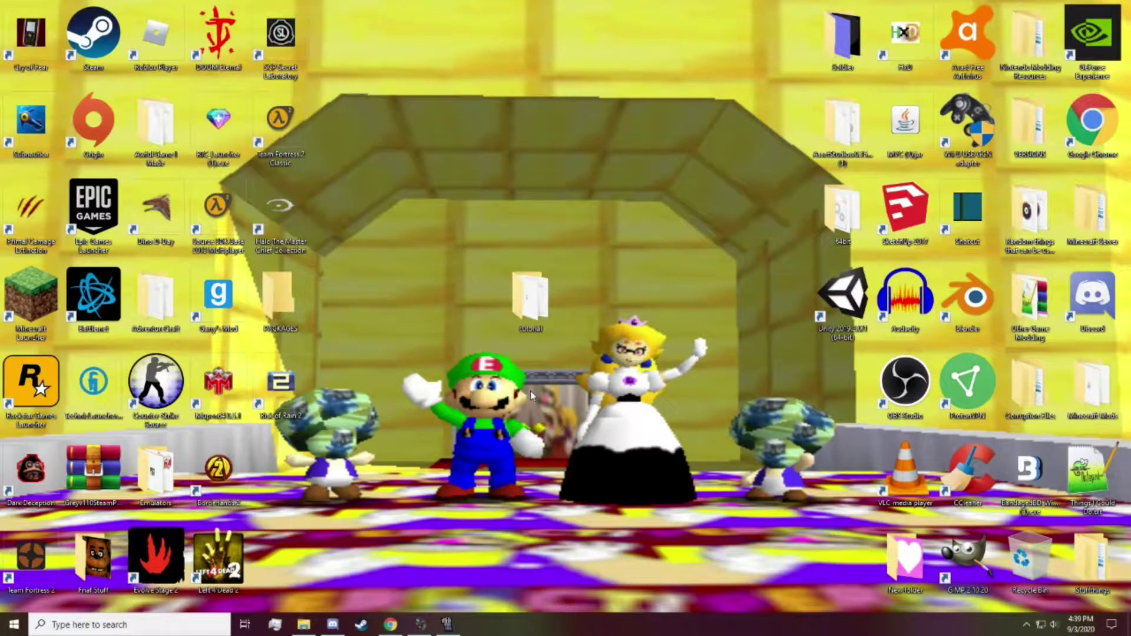
Step: Open Blender and delete the default camera, cube and light from the scene
double_click(975, 299)
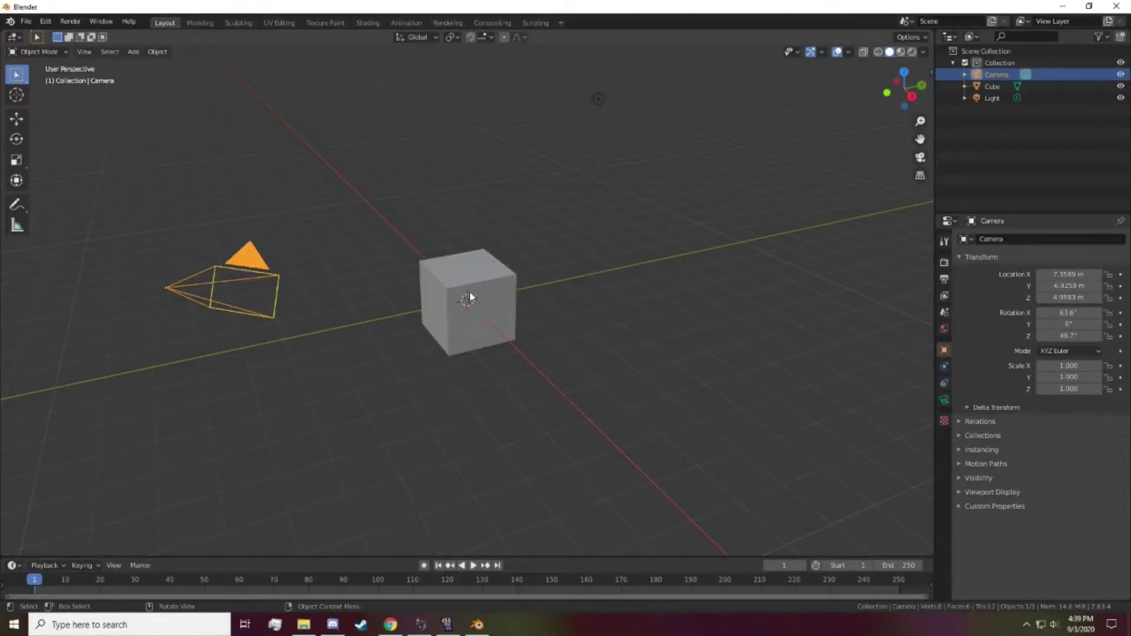
key(Delete)
click(470, 294)
key(Delete)
click(598, 102)
key(Delete)
middle_drag(508, 312, 479, 326)
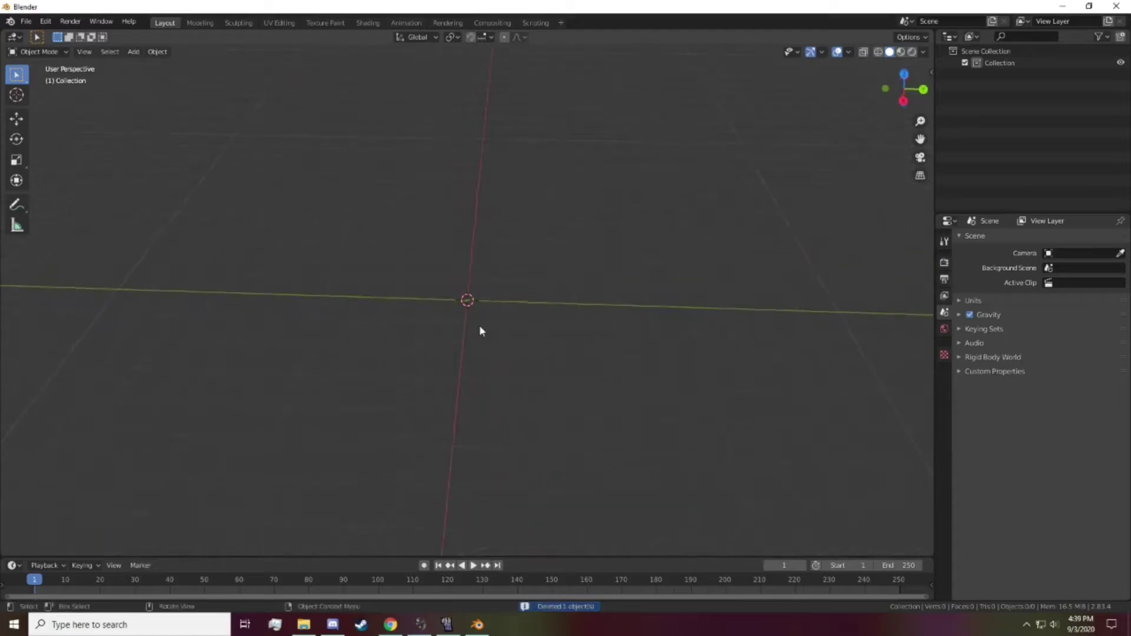
Step: Add a cube mesh at the origin and duplicate it along the Y axis to about 3.58 m
key(shift+a)
mouse_move(479, 327)
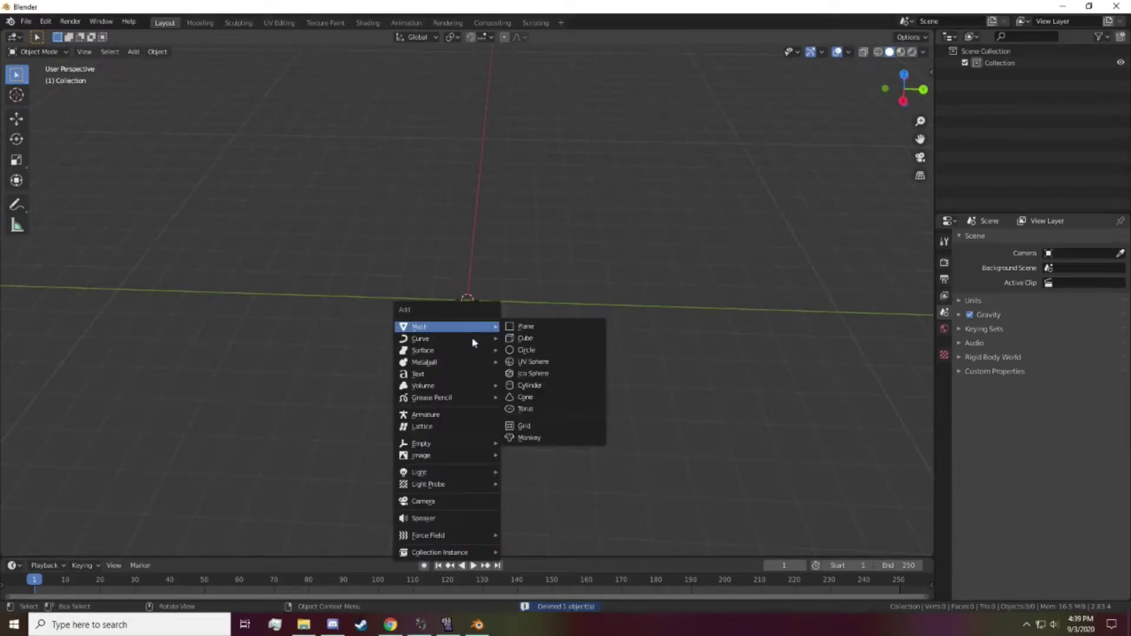
click(554, 341)
key(shift+d)
key(y)
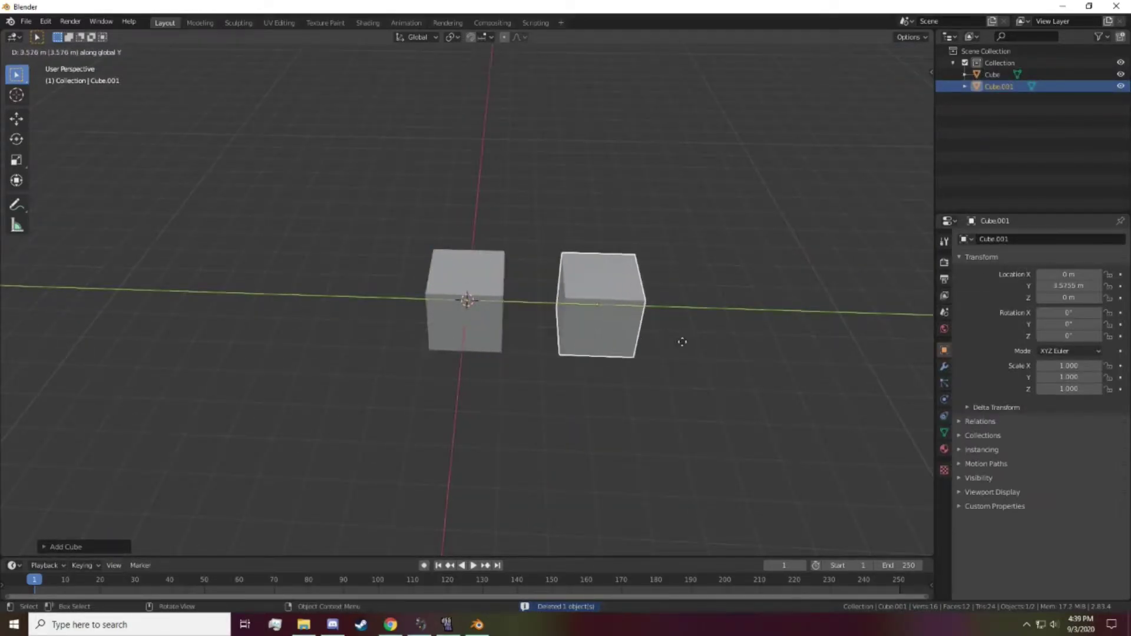
click(683, 342)
Step: Duplicate the copied cube along Y to the opposite side of the original cube, at about -3.32 m
key(shift+d)
key(y)
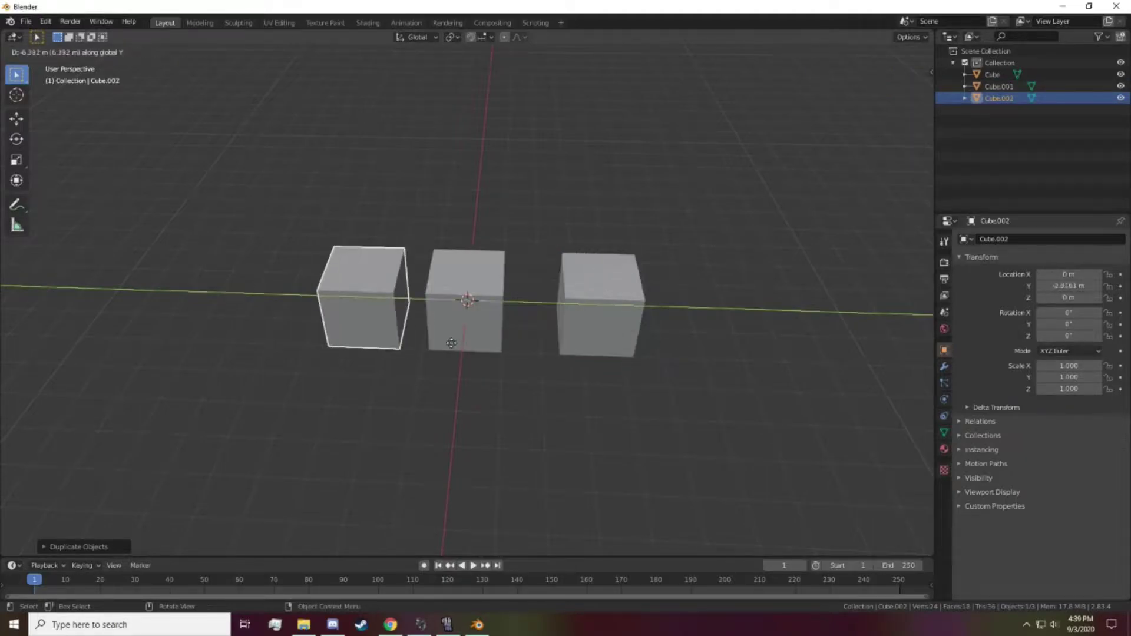
click(412, 368)
Step: Move the outer cube on the positive Y side slightly along Y towards the middle cube
middle_drag(407, 374, 529, 310)
click(576, 292)
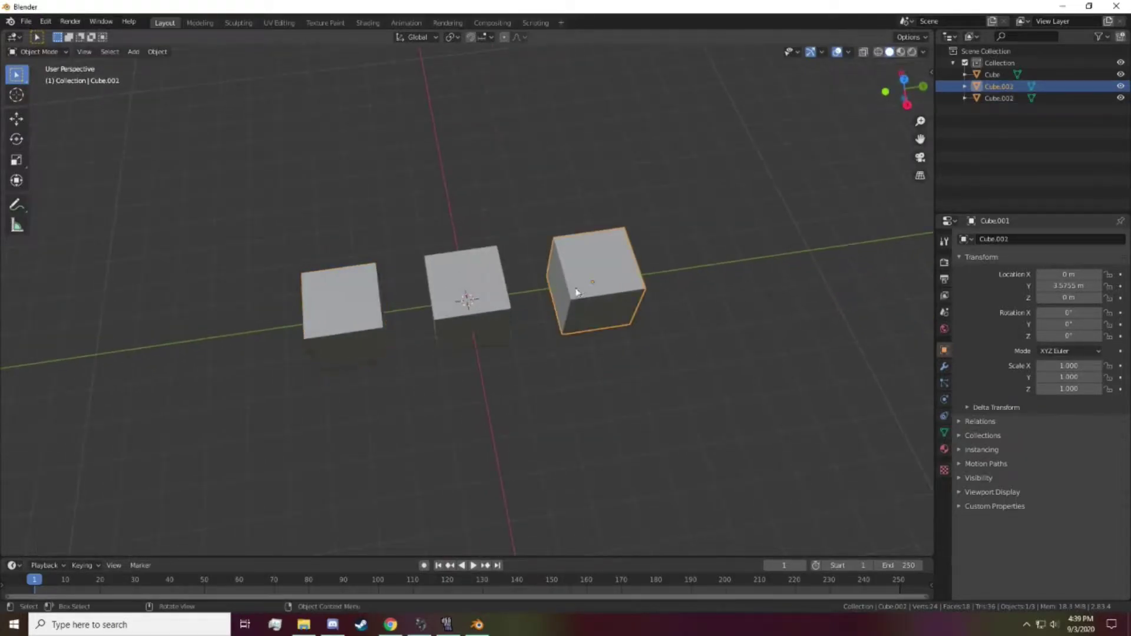
click(16, 118)
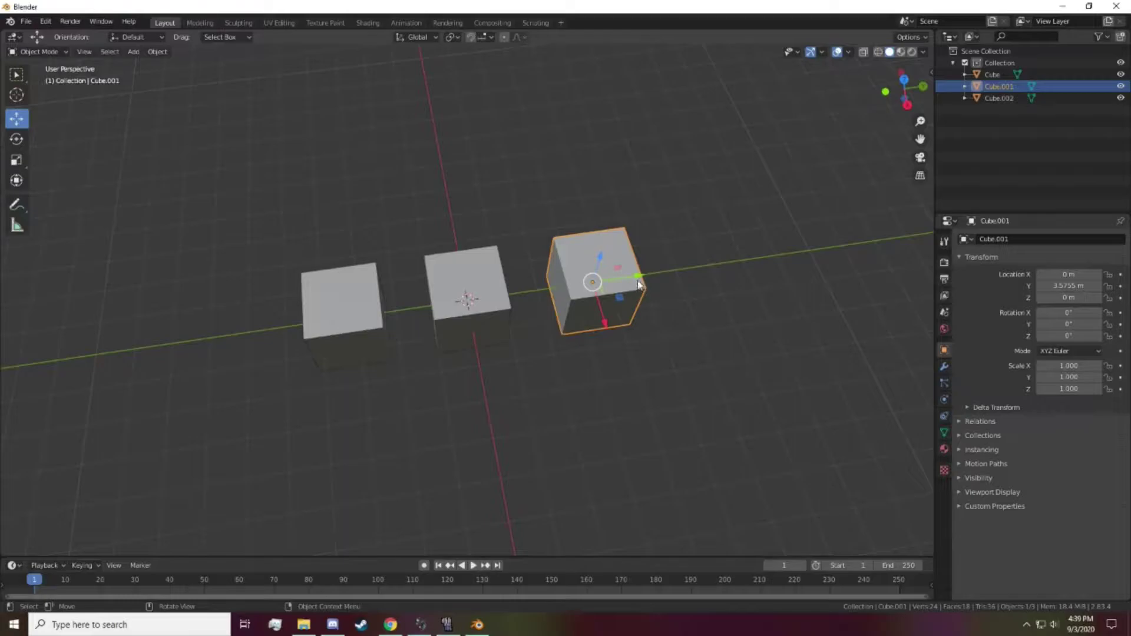
drag(640, 286, 620, 294)
Step: Move the outer cube on the negative Y side towards the middle one, to about Y -3.11 m, and deselect it
middle_drag(394, 423, 409, 405)
click(345, 301)
click(407, 397)
click(353, 318)
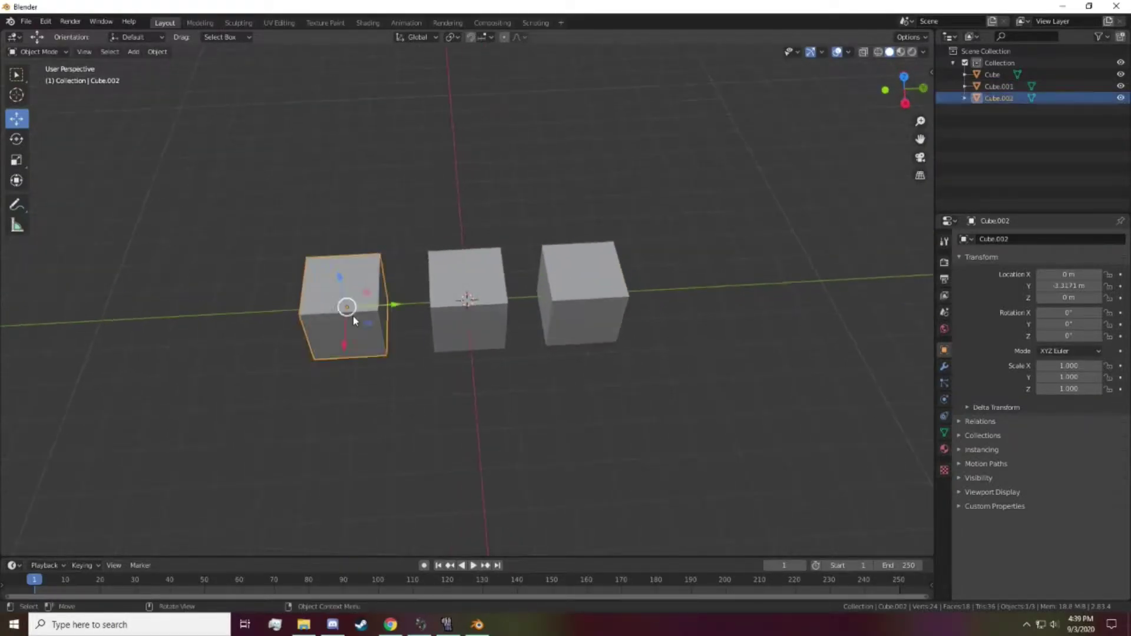
drag(391, 309, 399, 308)
click(436, 450)
Step: Add a plane mesh and lower it below the cubes to about Z -2.28 m
middle_drag(436, 450, 430, 415)
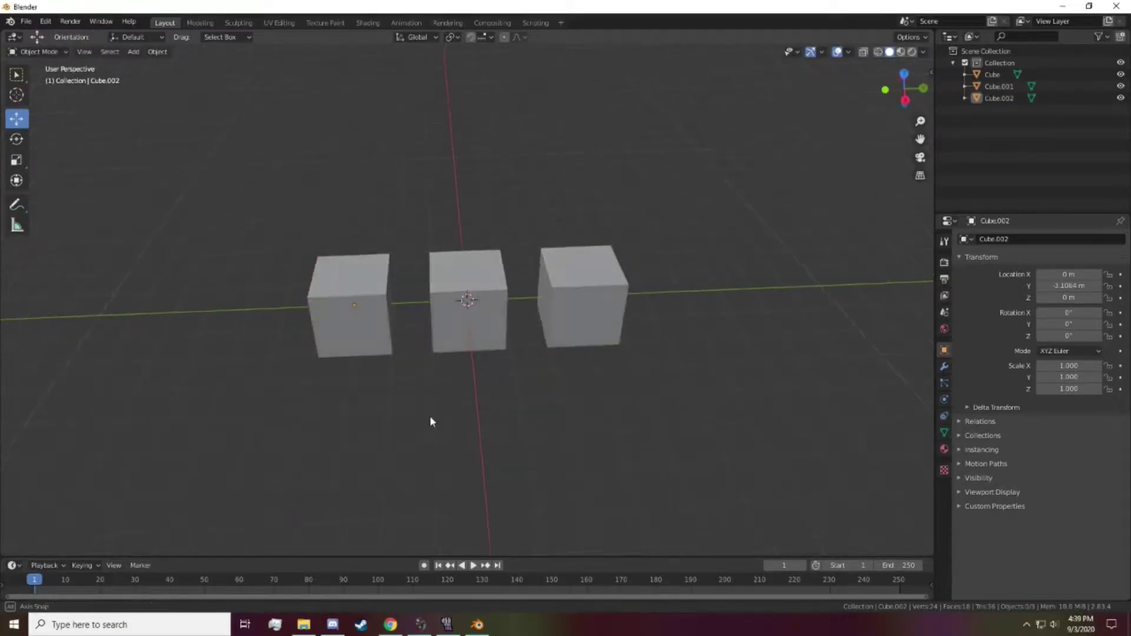
key(shift+a)
mouse_move(384, 372)
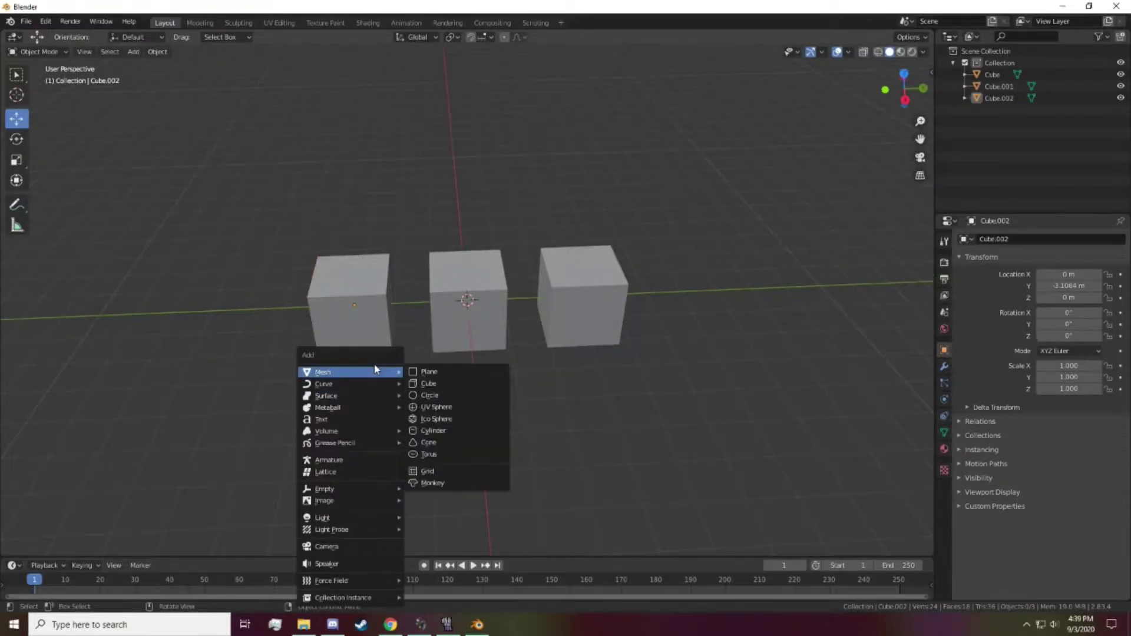
click(431, 375)
middle_drag(424, 413, 457, 407)
drag(465, 275, 466, 347)
Step: Scale the plane uniformly to about 10.73 as a floor under the three cubes
middle_drag(447, 423, 401, 434)
key(s)
click(372, 273)
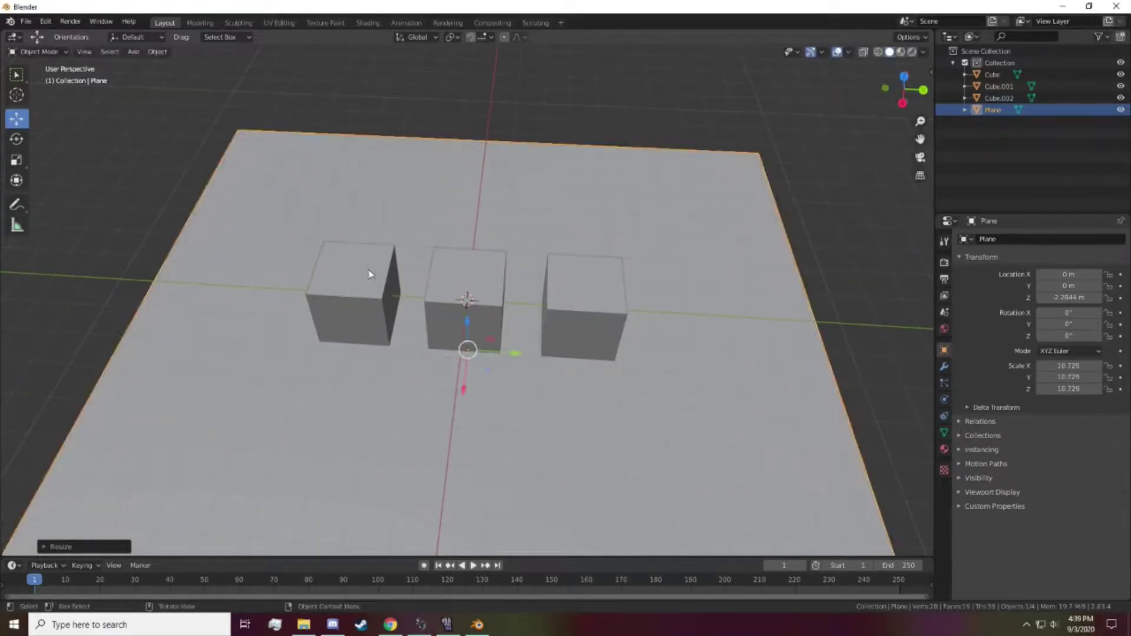
Step: Examine the arrangement of the three cubes and the floor plane from several angles, leaving nothing selected
middle_drag(413, 301, 409, 275)
scroll(409, 275, down, 2)
scroll(566, 316, down, 1)
middle_drag(566, 316, 427, 252)
scroll(427, 252, down, 1)
middle_drag(411, 297, 479, 306)
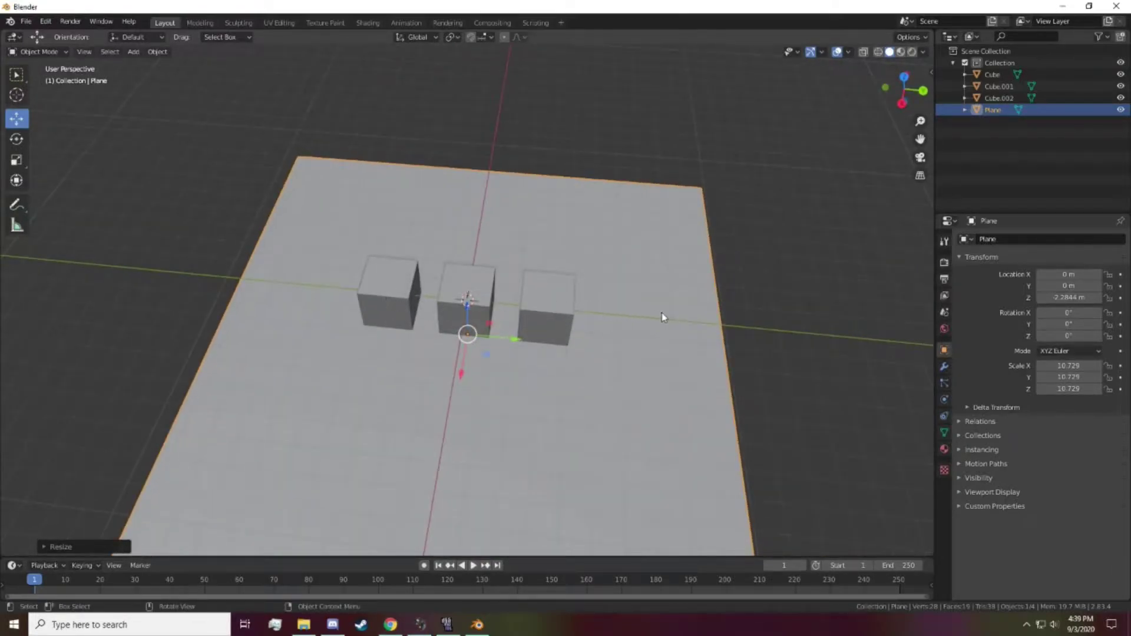
middle_drag(662, 318, 398, 328)
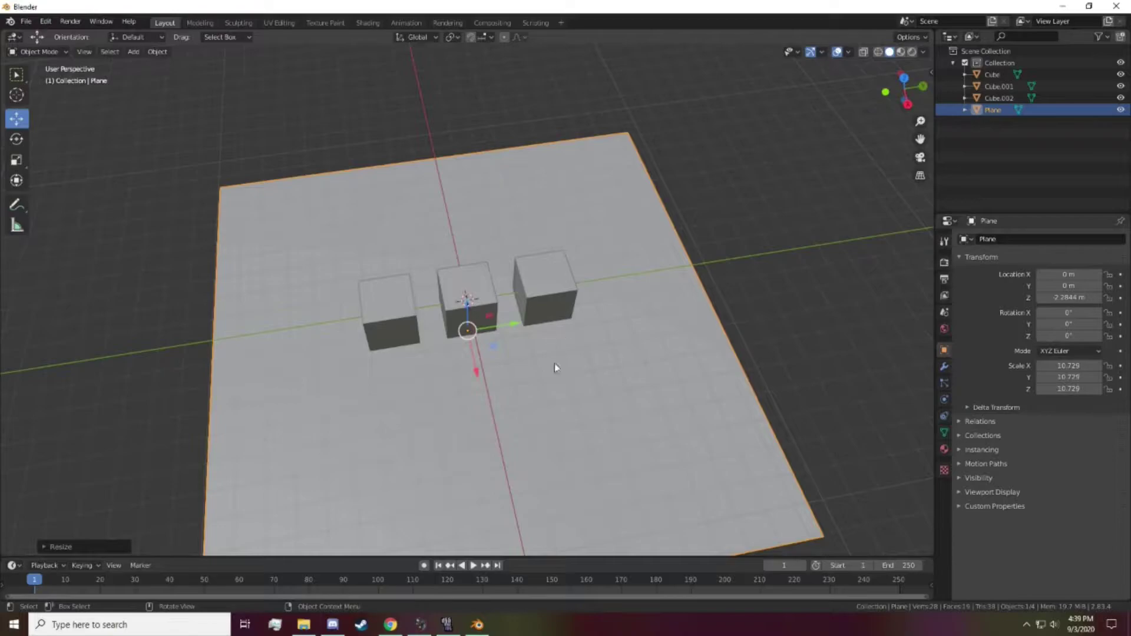
click(780, 317)
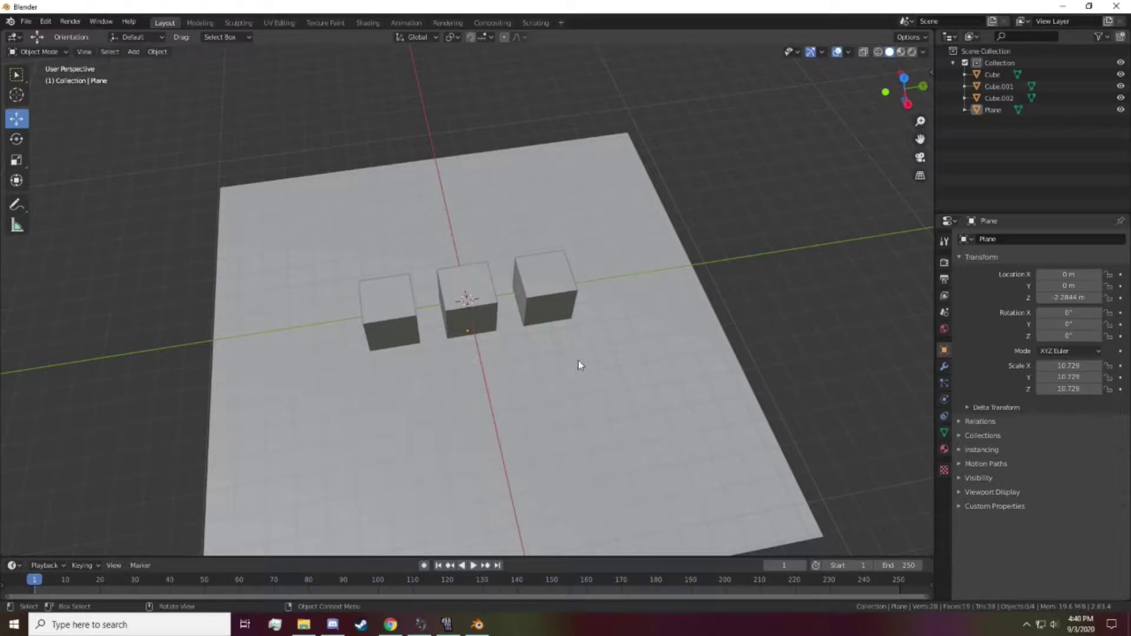
middle_drag(579, 365, 545, 317)
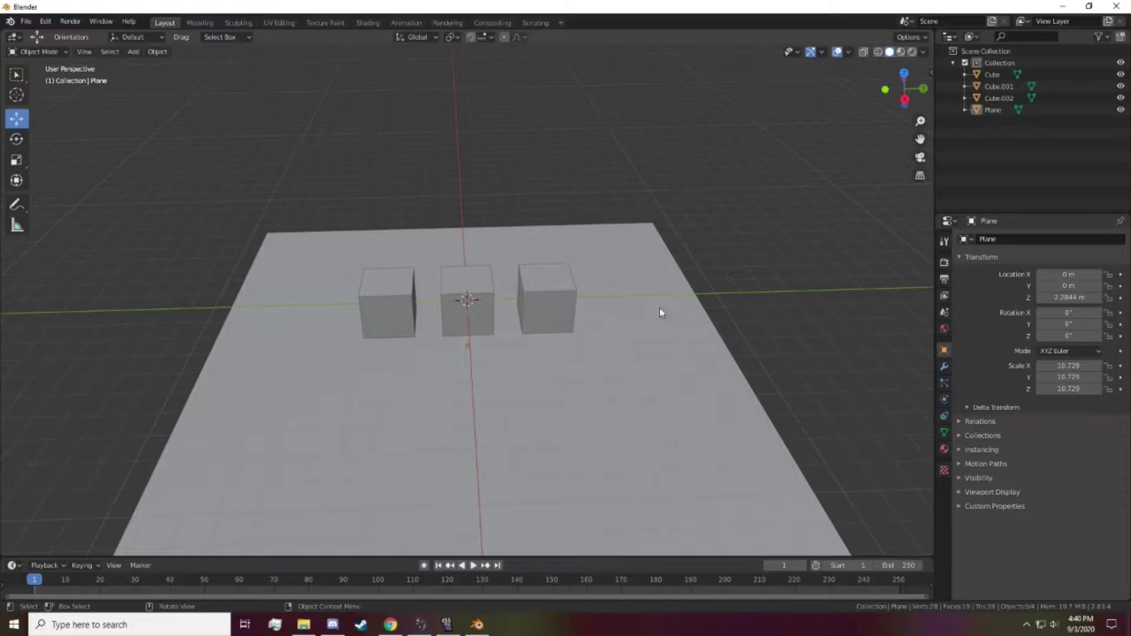
click(629, 424)
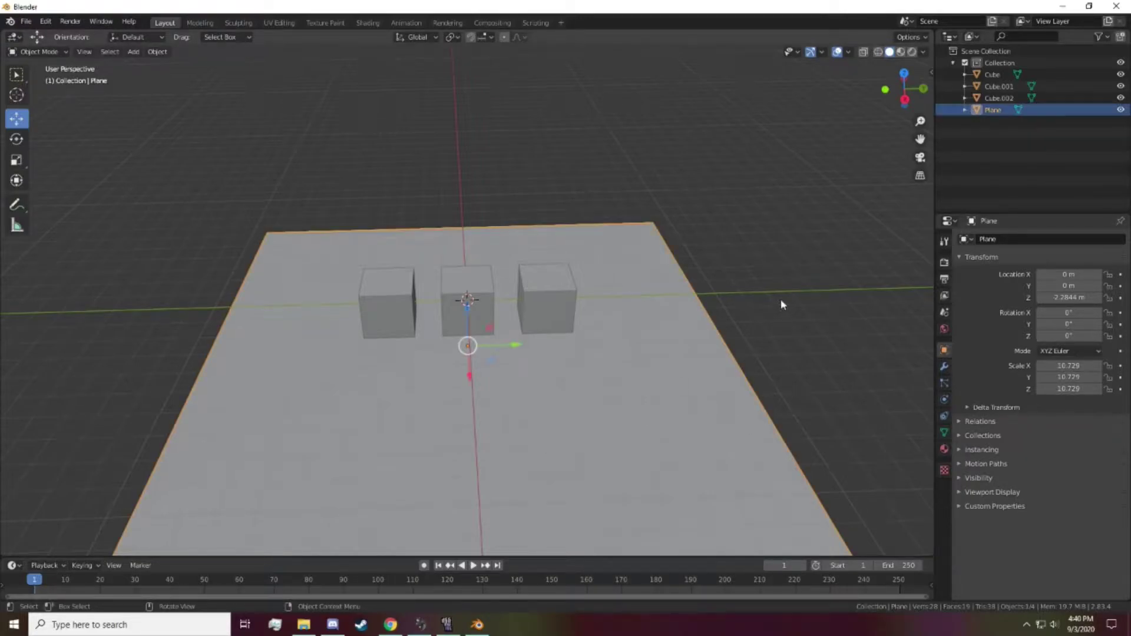
click(753, 294)
Step: Export the scene in Collada (.dae) format to the Desktop as untitled.dae
click(26, 22)
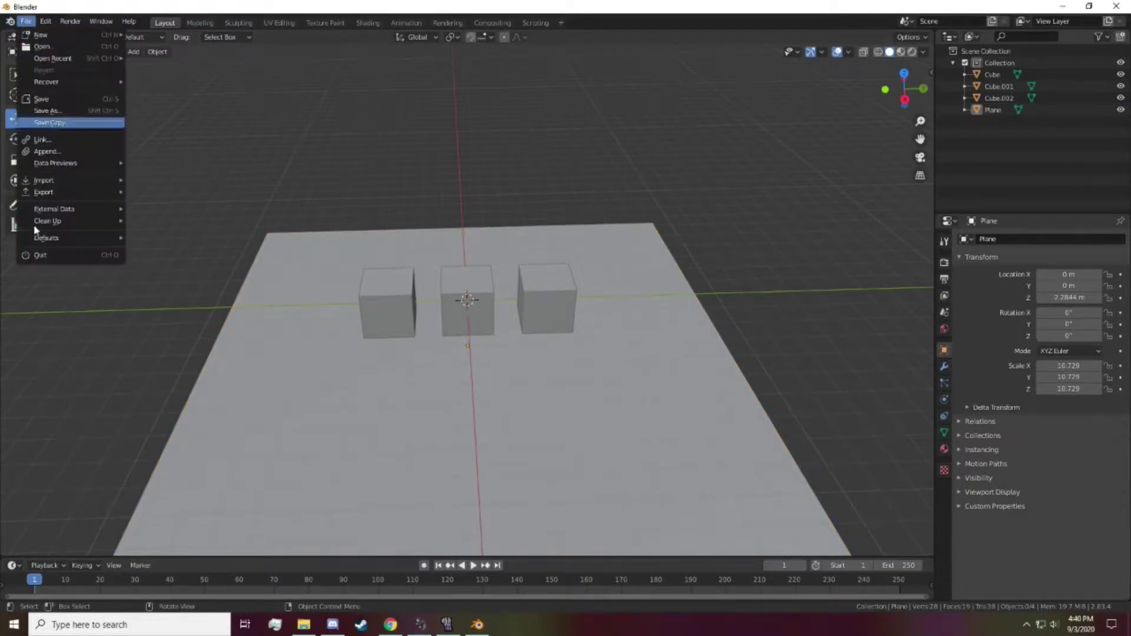
mouse_move(64, 192)
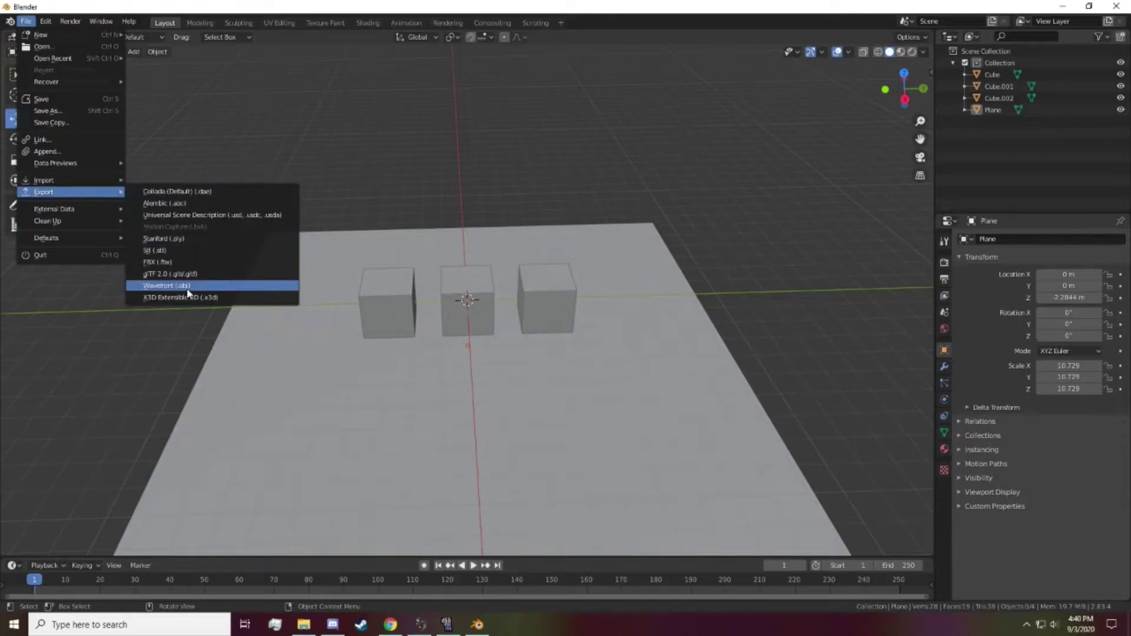
click(176, 192)
click(305, 241)
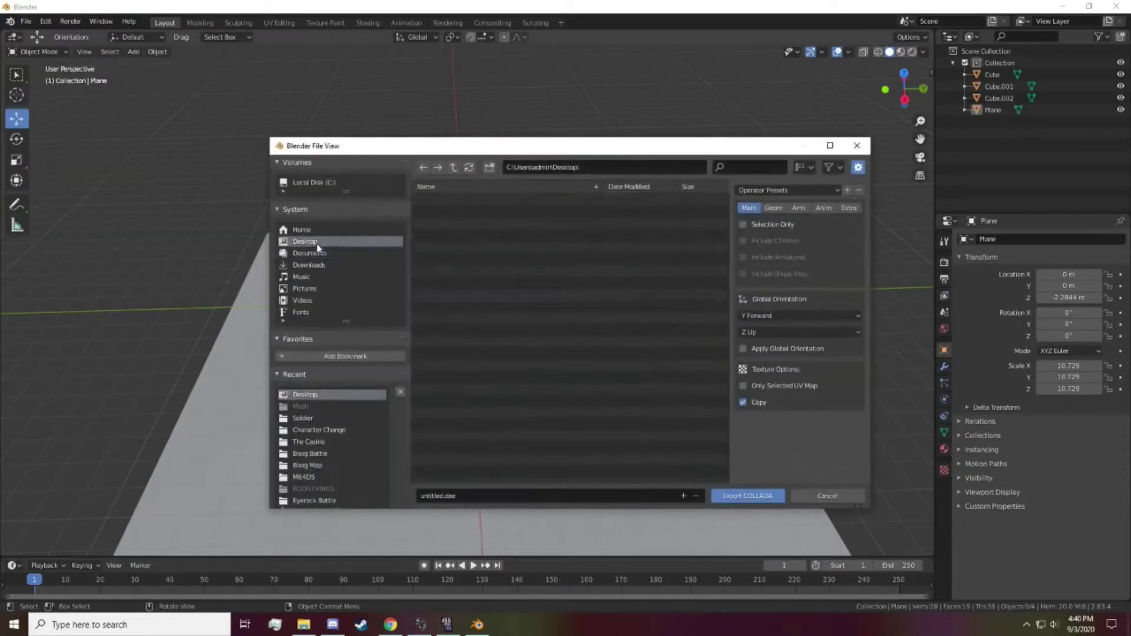
click(760, 496)
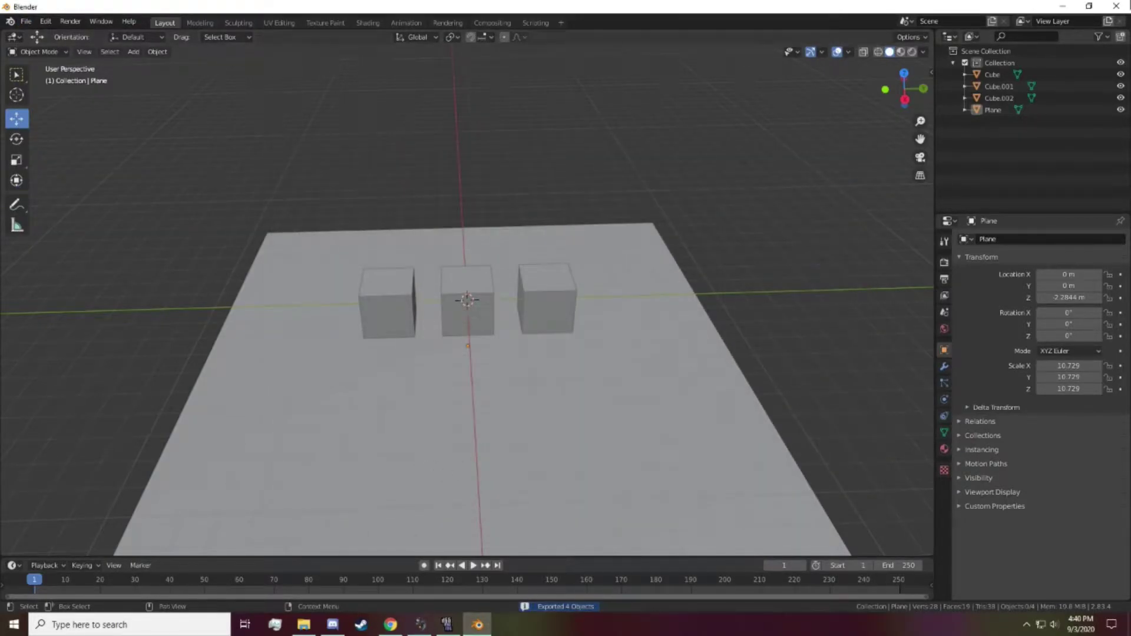
Step: Leave Blender, launch SketchUp from the desktop and start using it with the default Feet and Inches template
click(1113, 6)
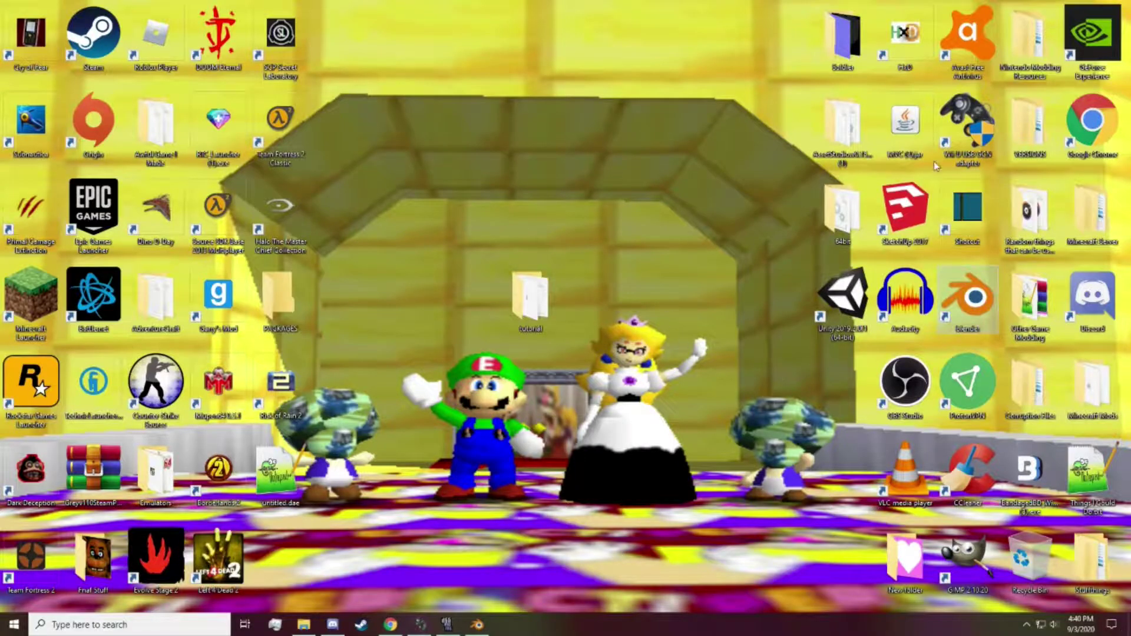
double_click(925, 228)
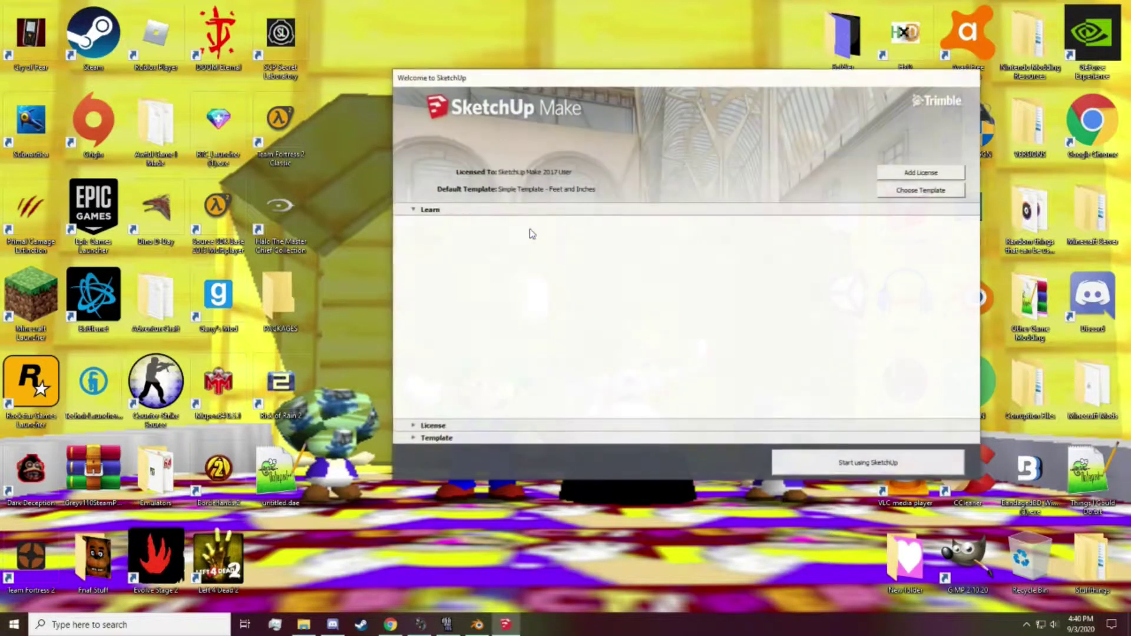
click(881, 464)
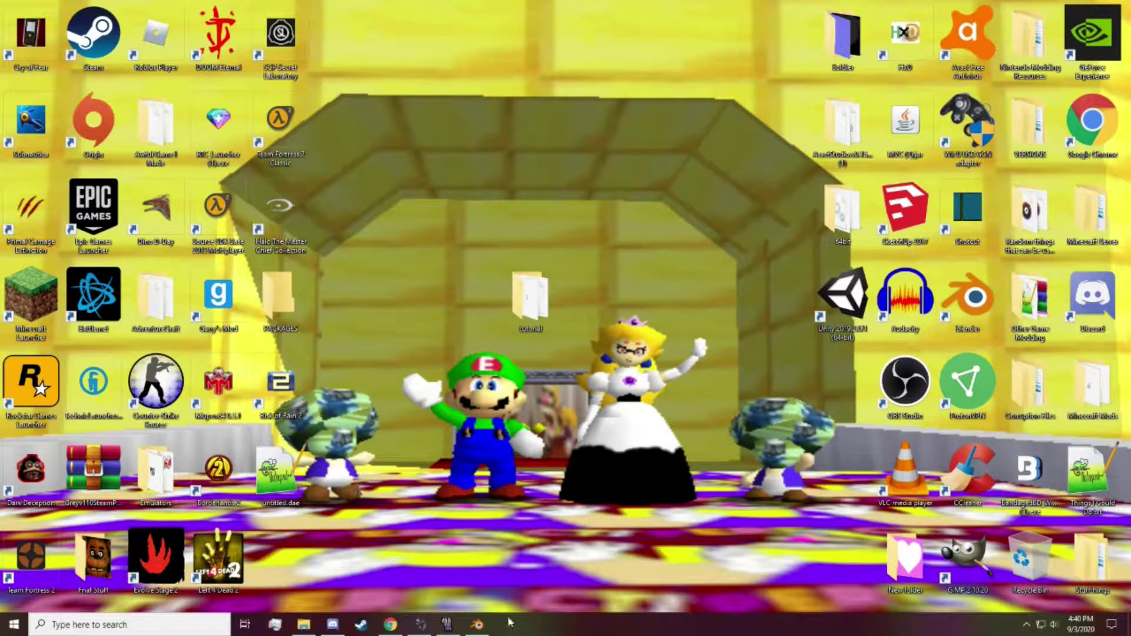
Step: Return to Blender and close it without saving the scene
click(483, 627)
click(1118, 6)
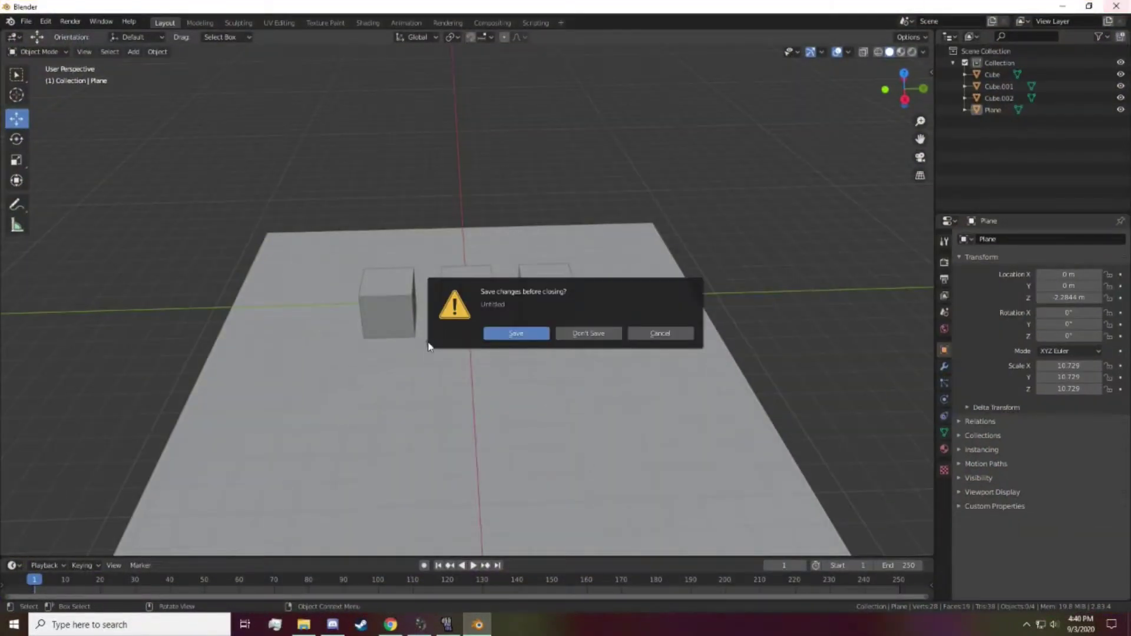
click(582, 336)
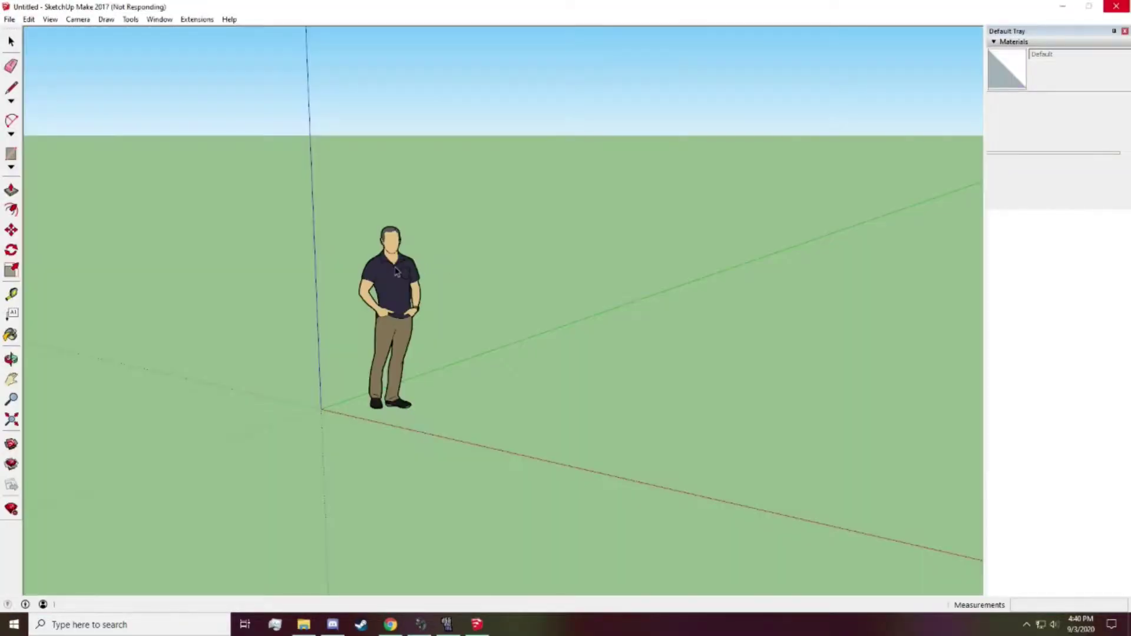
Step: Delete the default person figure from the new SketchUp model
click(399, 293)
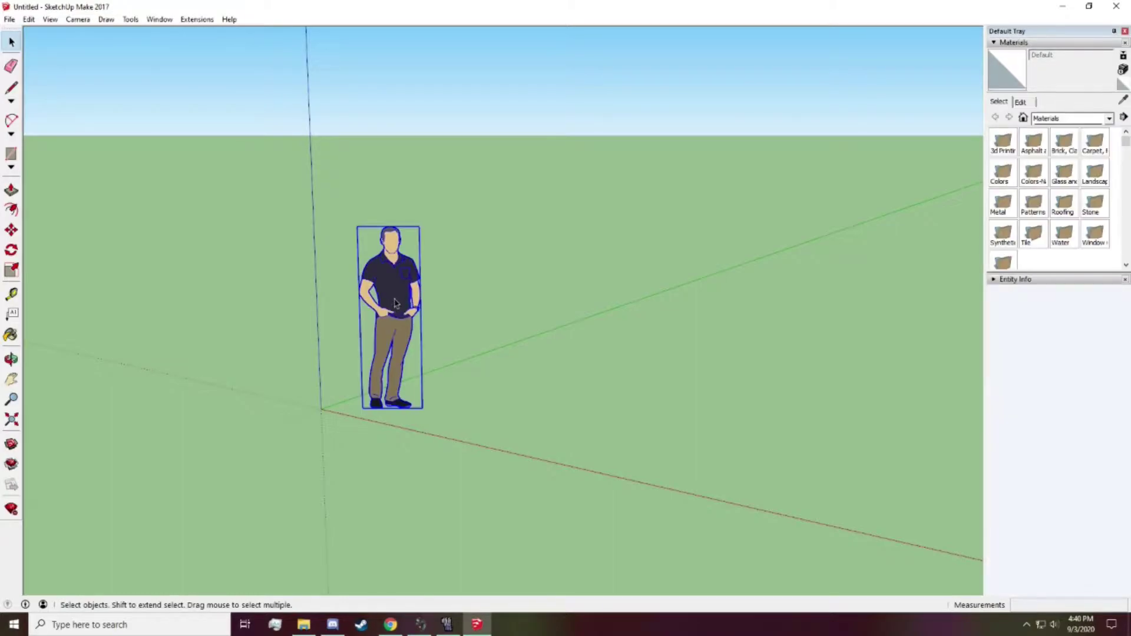
key(Delete)
Step: Import the COLLADA file untitled.dae from the Desktop and place the model at the origin
click(9, 19)
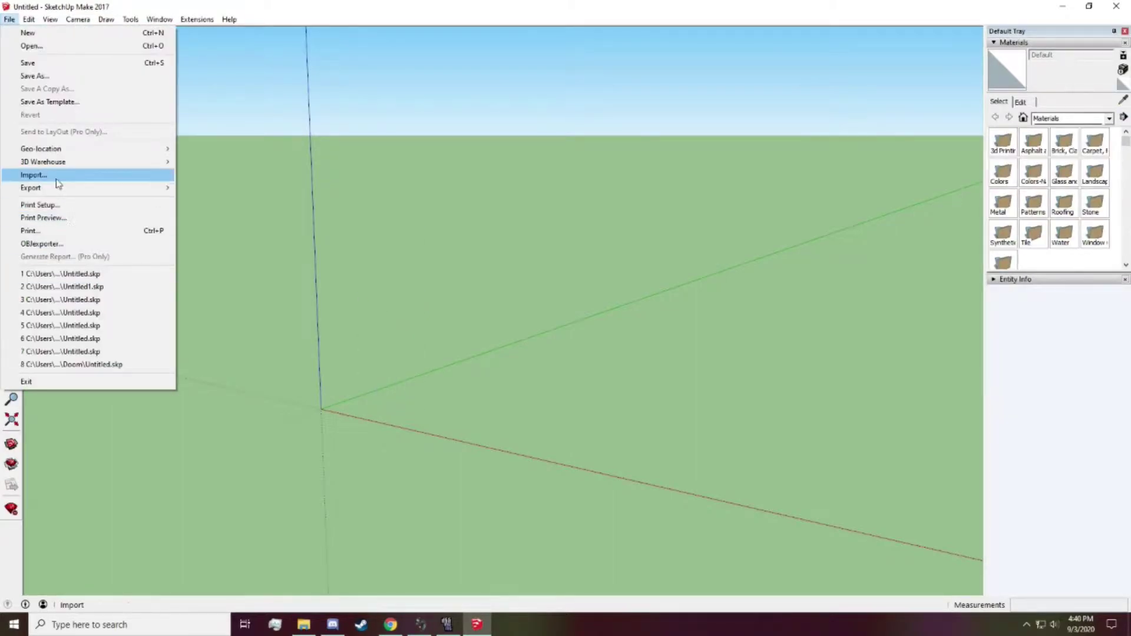
click(58, 174)
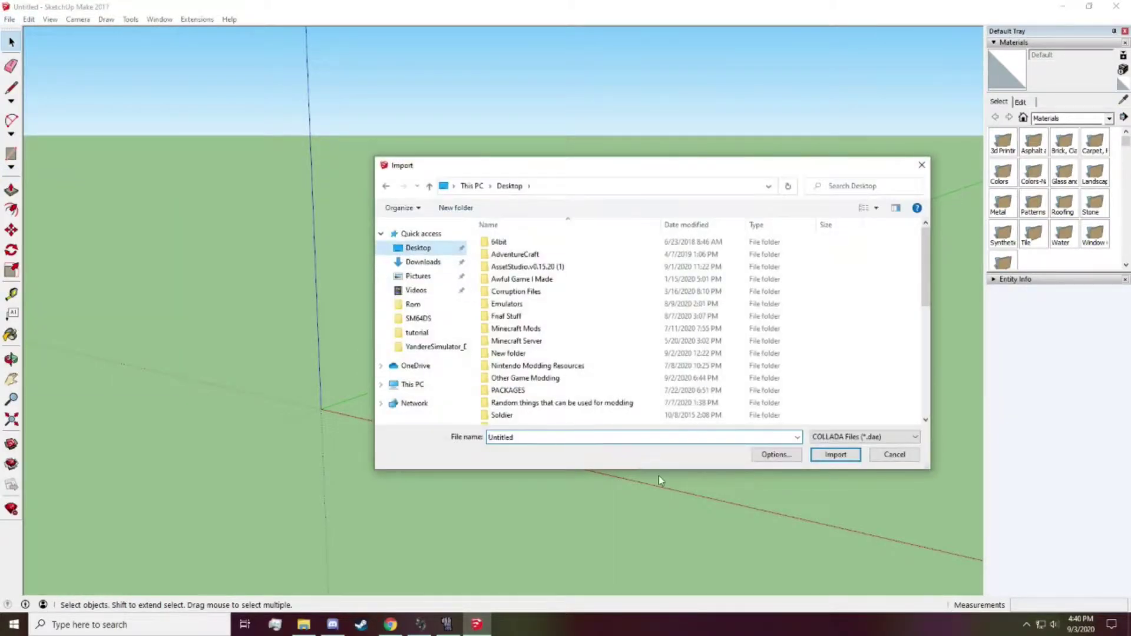
scroll(577, 415, down, 10)
click(566, 418)
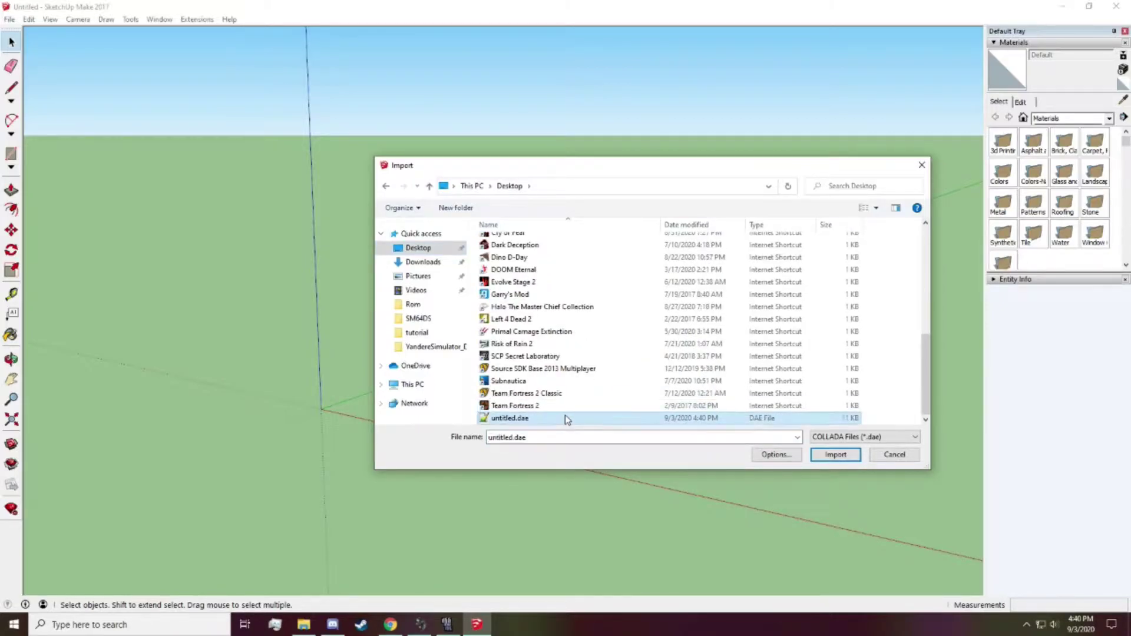
click(835, 454)
scroll(631, 391, down, 5)
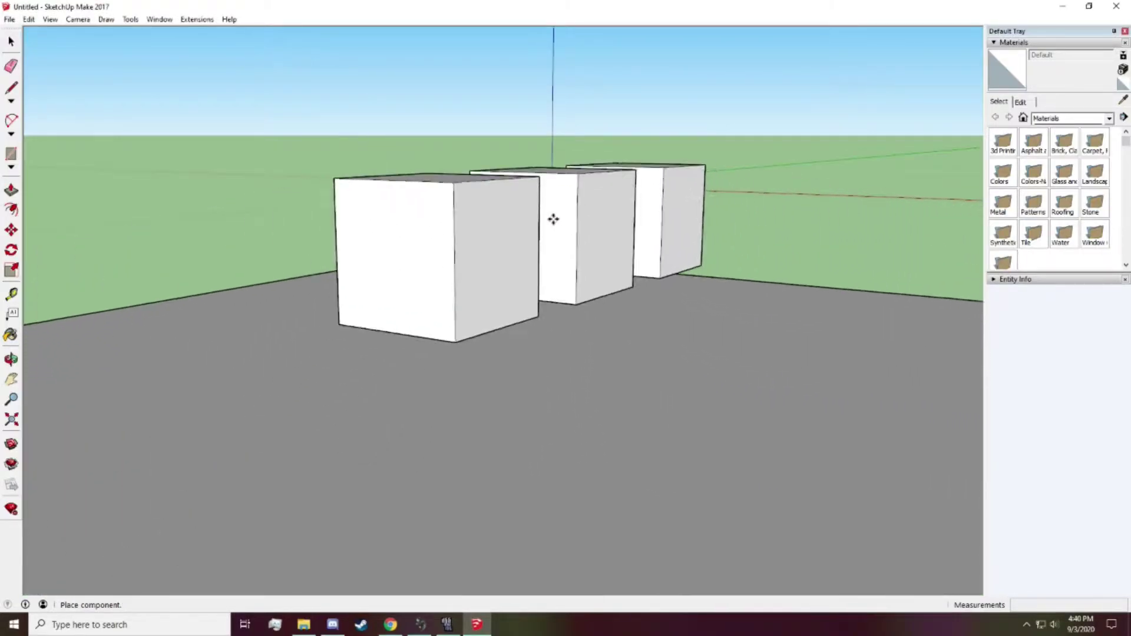
click(550, 188)
Step: Switch from the Move tool to the Select tool and deselect the imported model
middle_drag(548, 175, 624, 419)
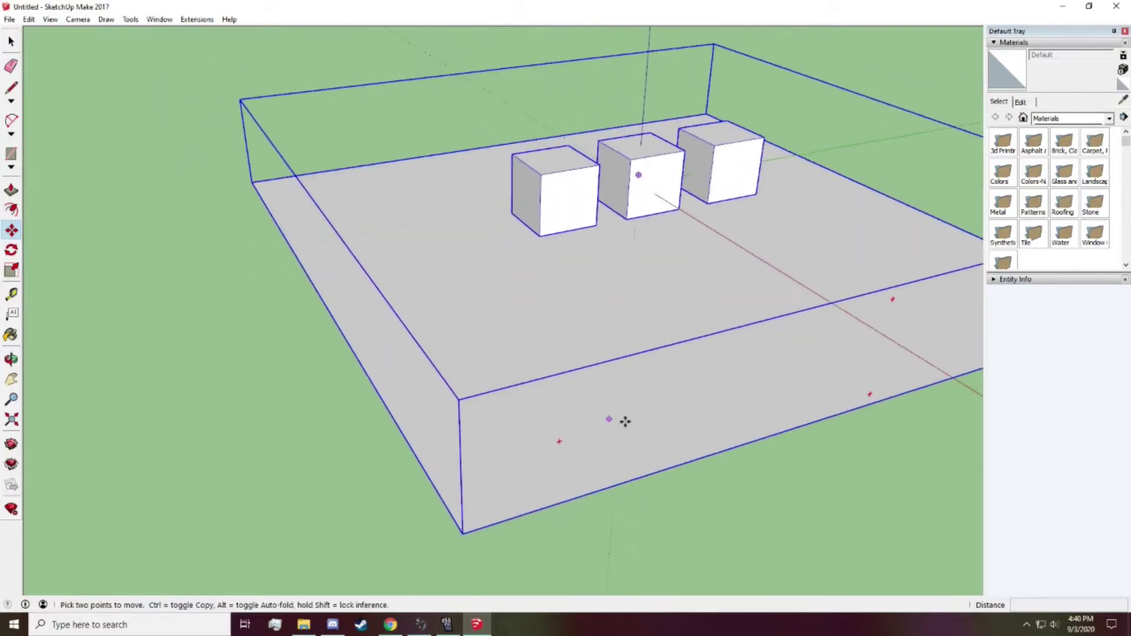
scroll(565, 418, up, 4)
scroll(566, 418, down, 5)
middle_drag(568, 444, 763, 416)
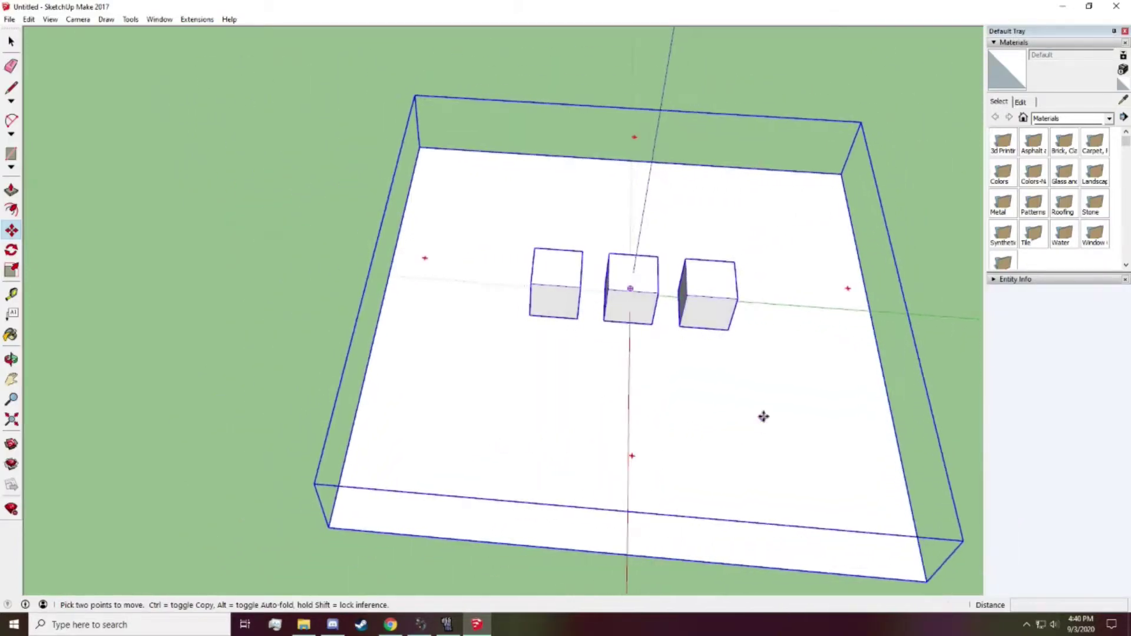
click(11, 42)
click(10, 42)
click(222, 170)
Step: Open the imported component for editing, reverse the floor's face and clear the selection
middle_drag(413, 359, 815, 314)
scroll(815, 314, up, 2)
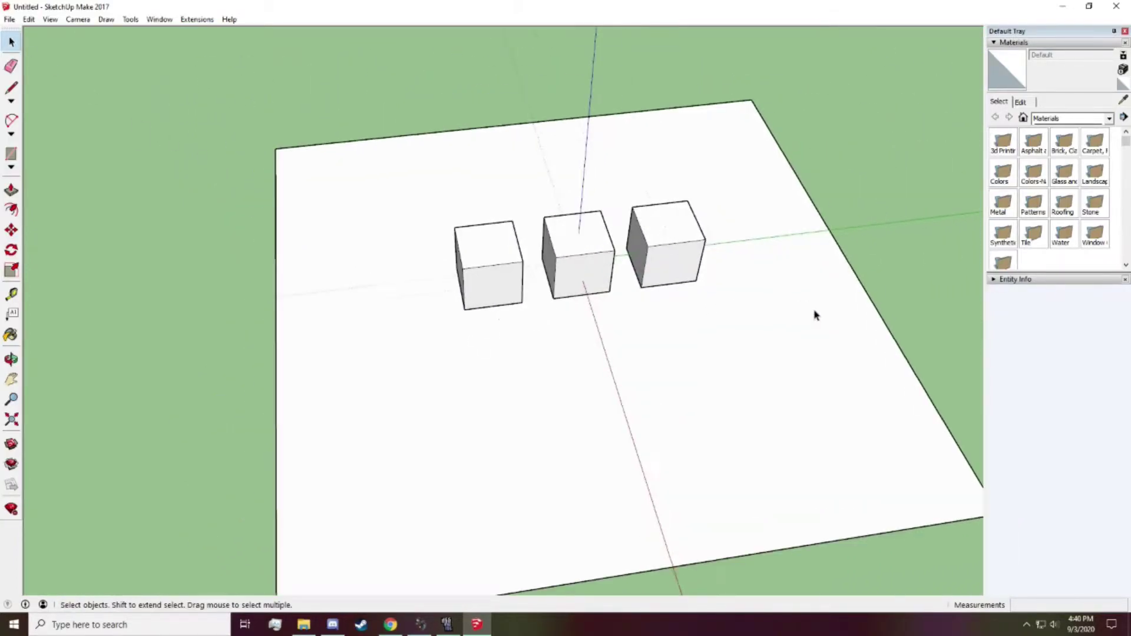
middle_drag(745, 339, 699, 327)
drag(699, 326, 621, 389)
key(space)
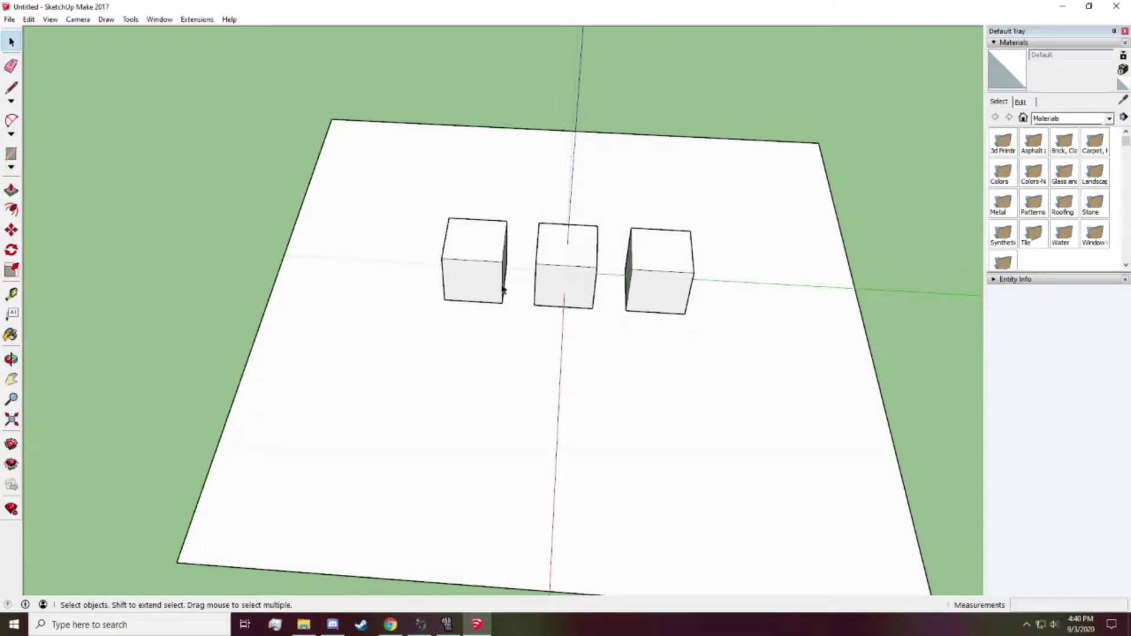
double_click(429, 417)
right_click(429, 416)
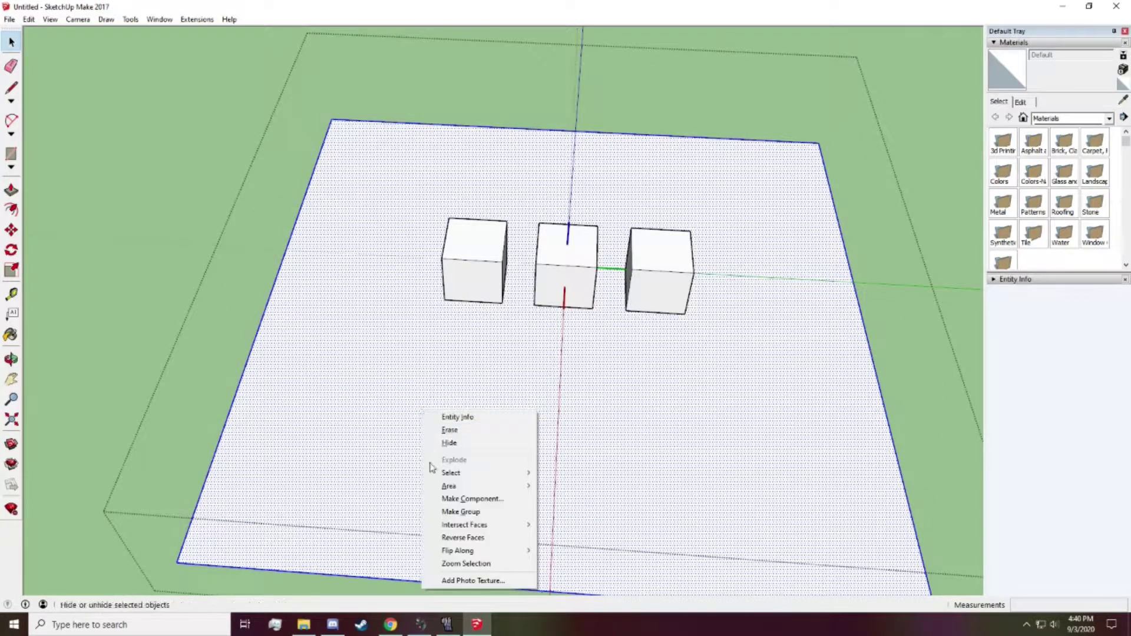
click(464, 538)
middle_drag(286, 422, 169, 324)
click(236, 371)
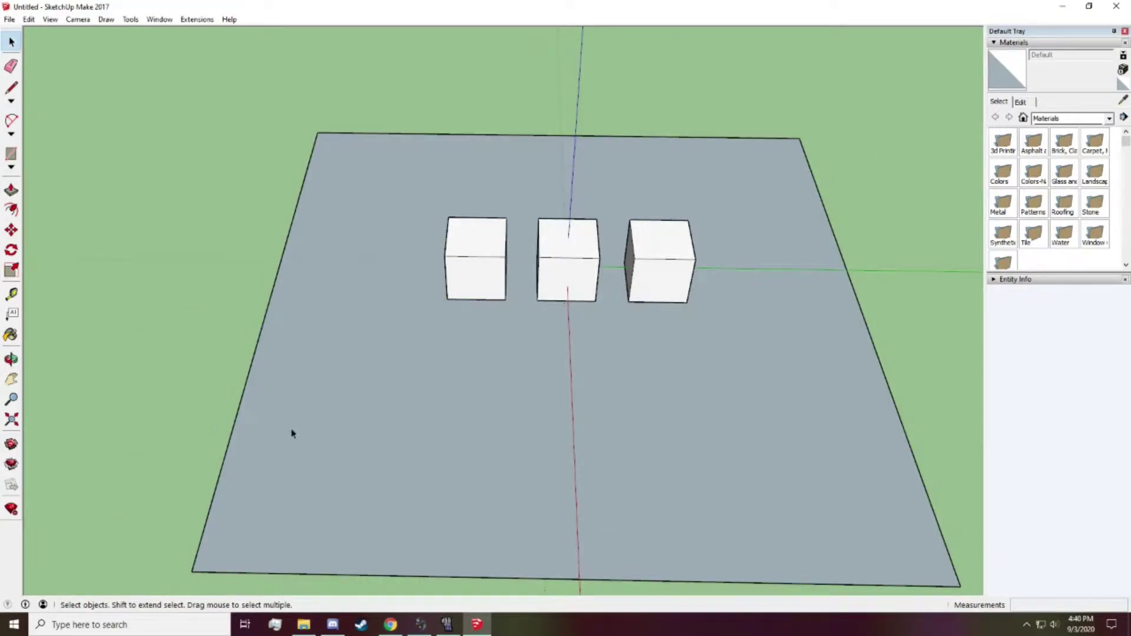
Step: Reverse the floor's face once more inside the component and finish editing it
double_click(409, 485)
right_click(409, 485)
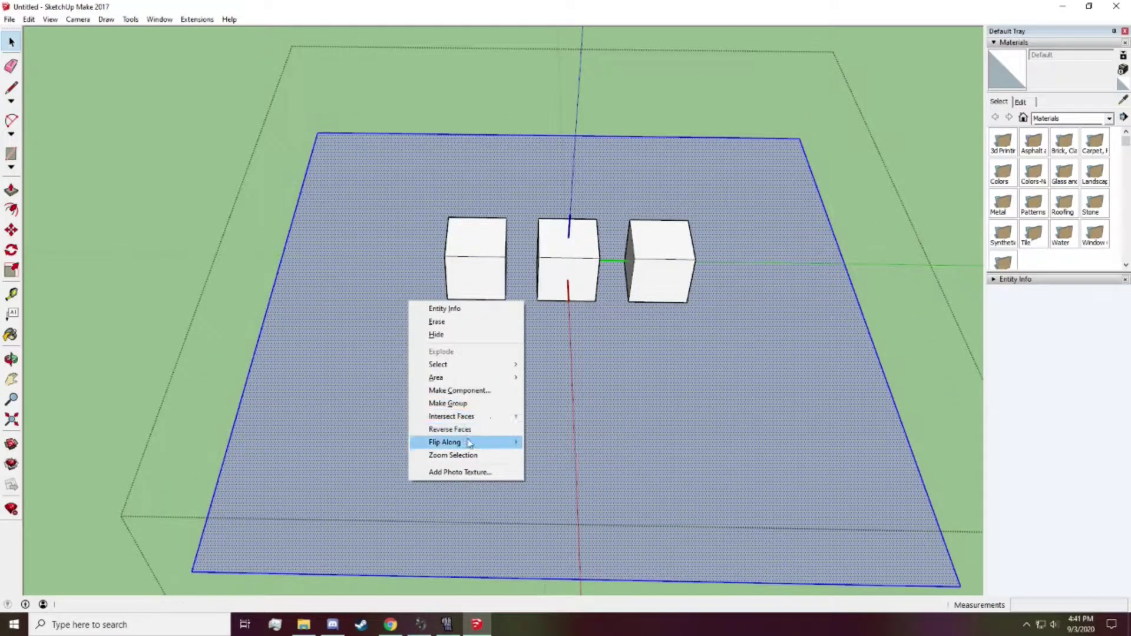
click(450, 429)
click(97, 269)
Step: Draw a line across the floor in front of the cubes and two lines from its ends to the back edge's midpoint
middle_drag(447, 438, 731, 396)
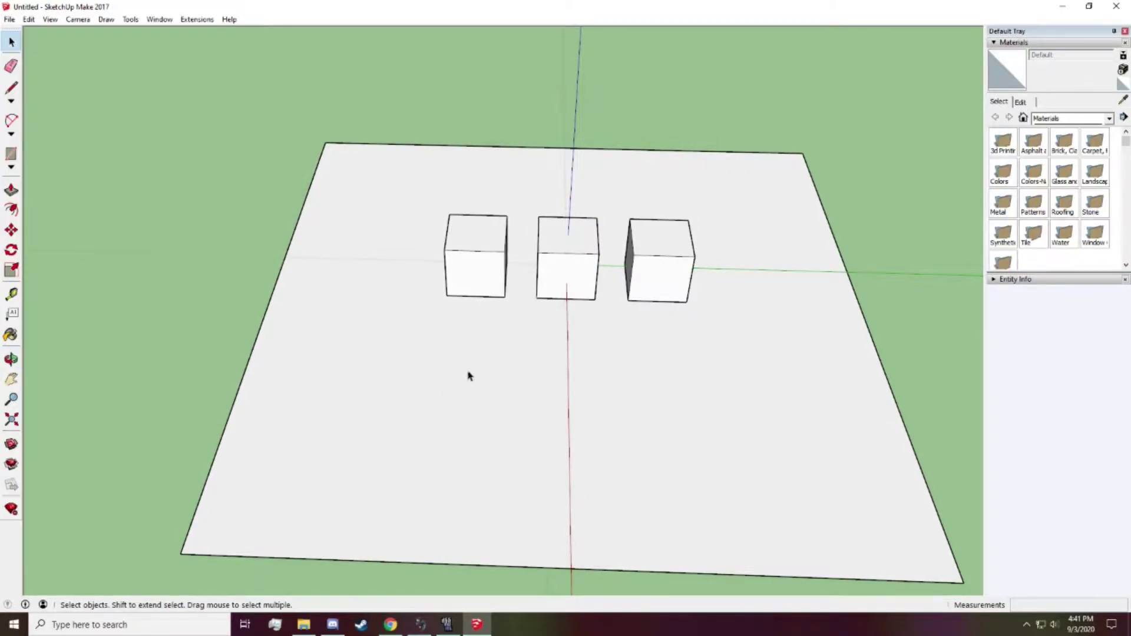
middle_drag(222, 356, 283, 364)
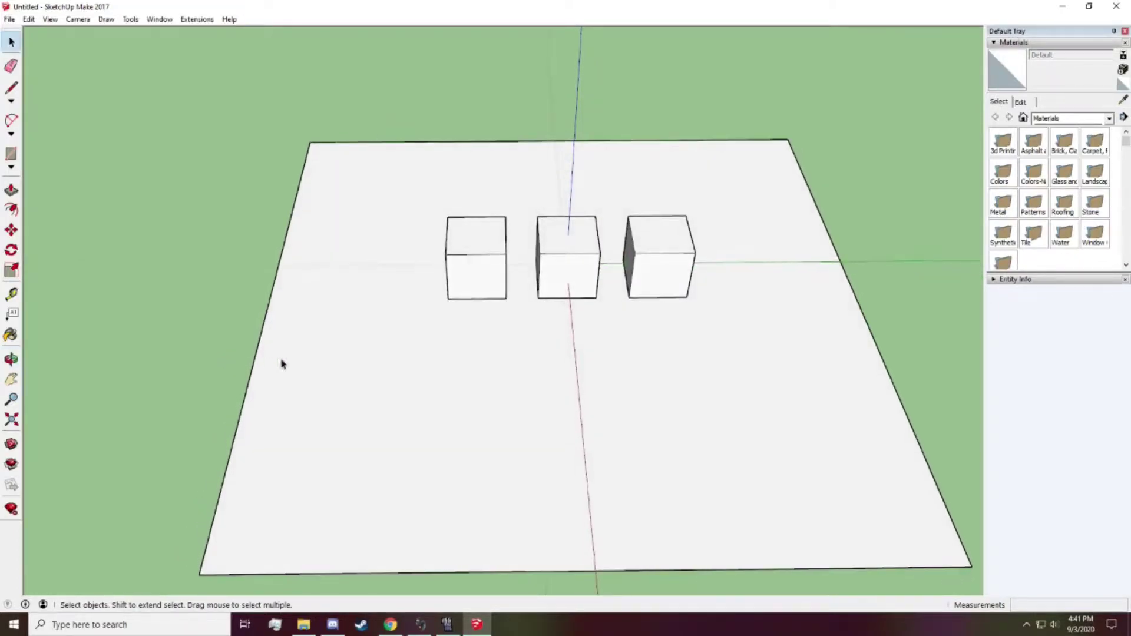
click(11, 90)
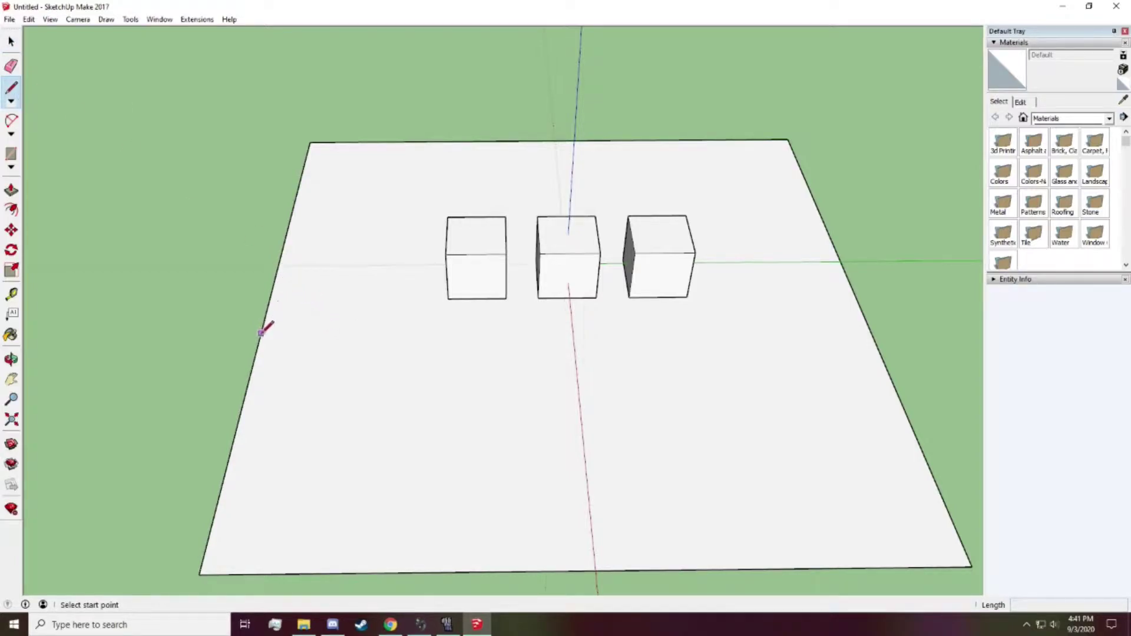
click(268, 307)
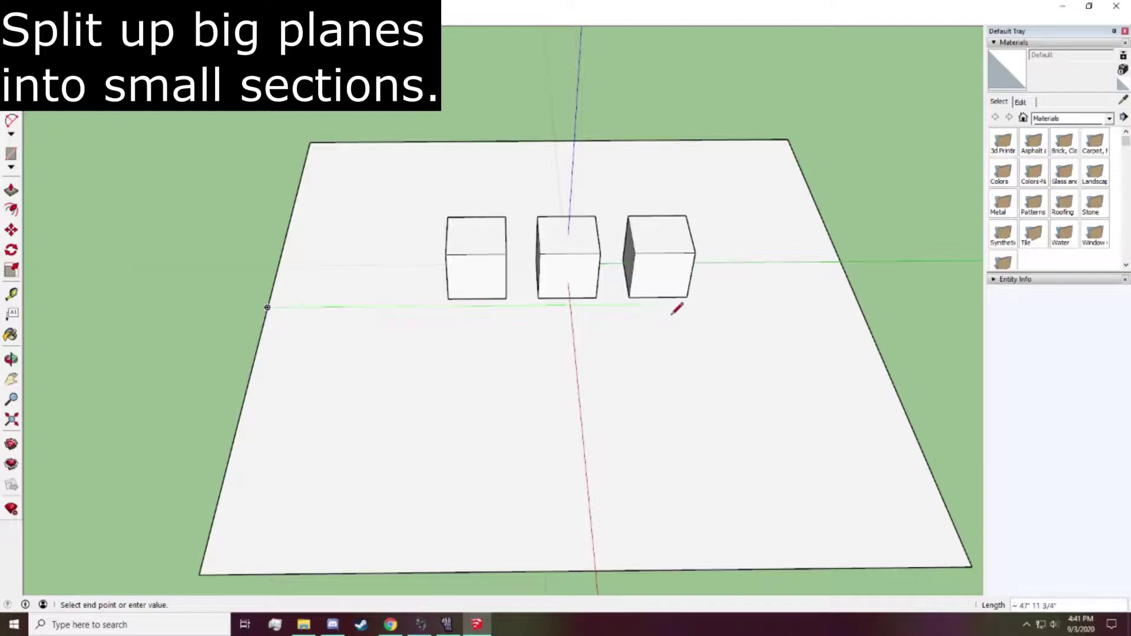
click(859, 303)
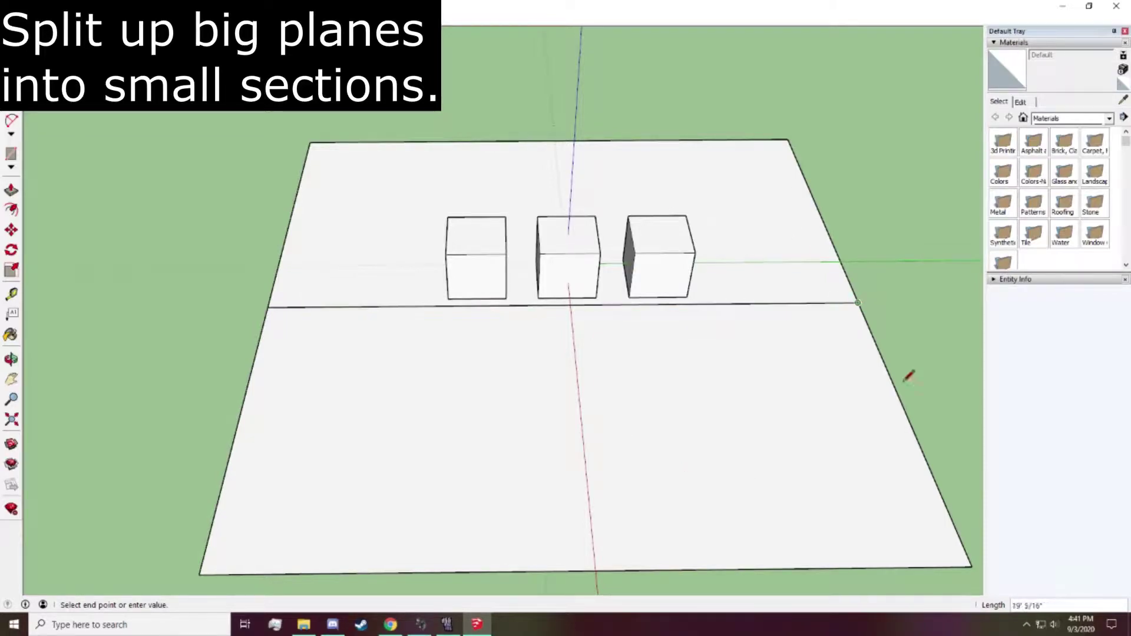
middle_drag(607, 336, 611, 379)
middle_drag(601, 424, 578, 321)
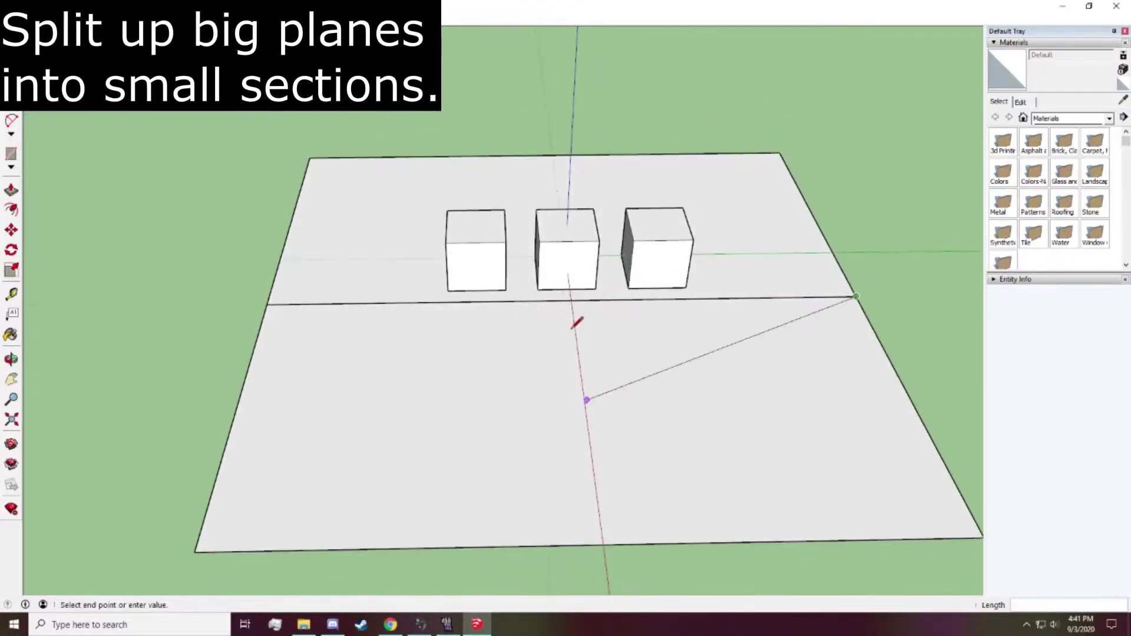
click(556, 155)
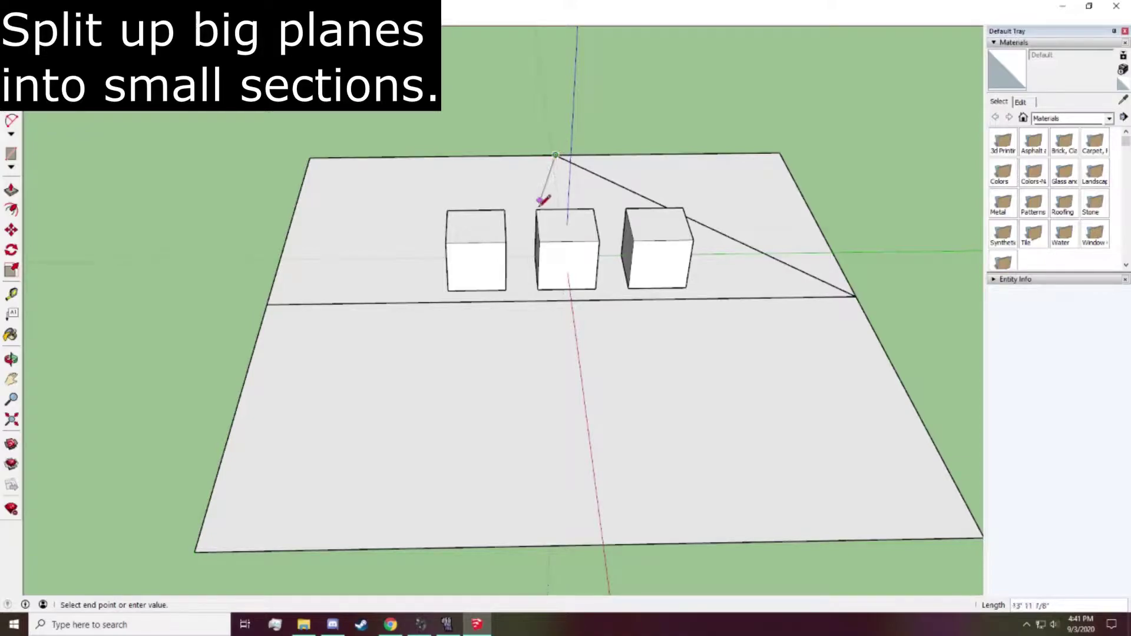
click(268, 304)
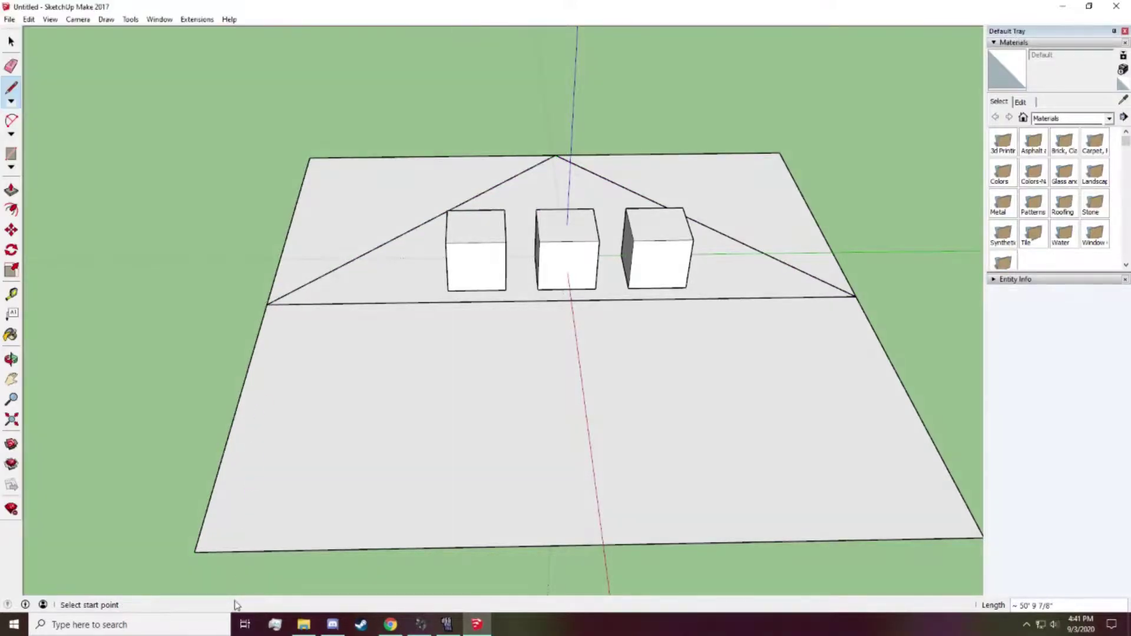
click(196, 552)
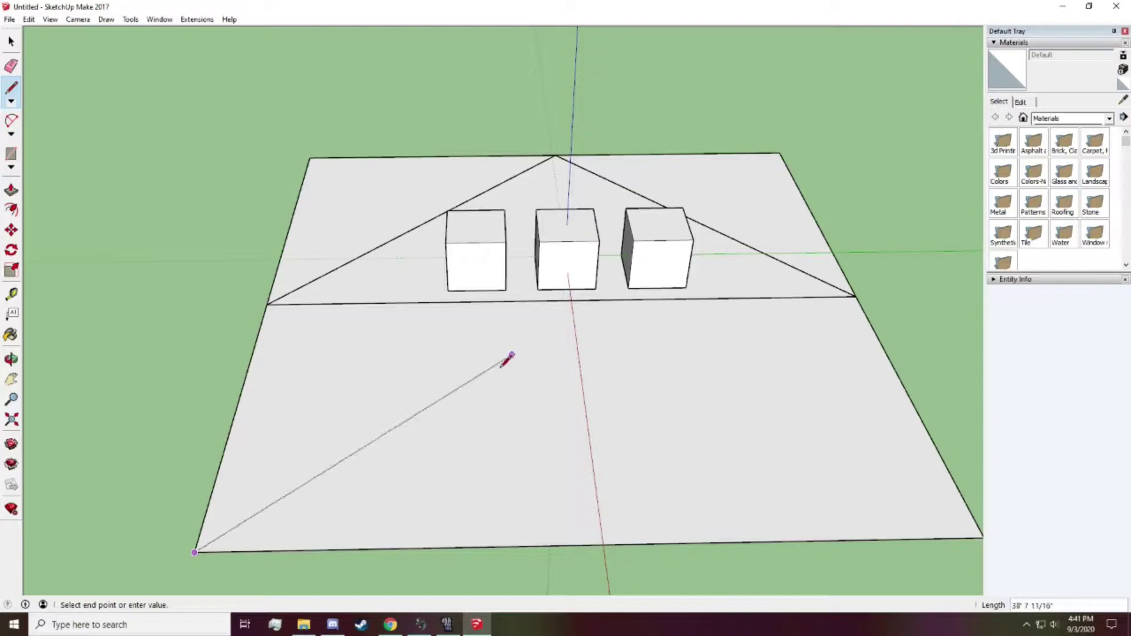
Step: Cancel the line in progress and undo the three lines drawn across the floor
key(Escape)
key(ctrl+z)
key(ctrl+z)
key(ctrl+z)
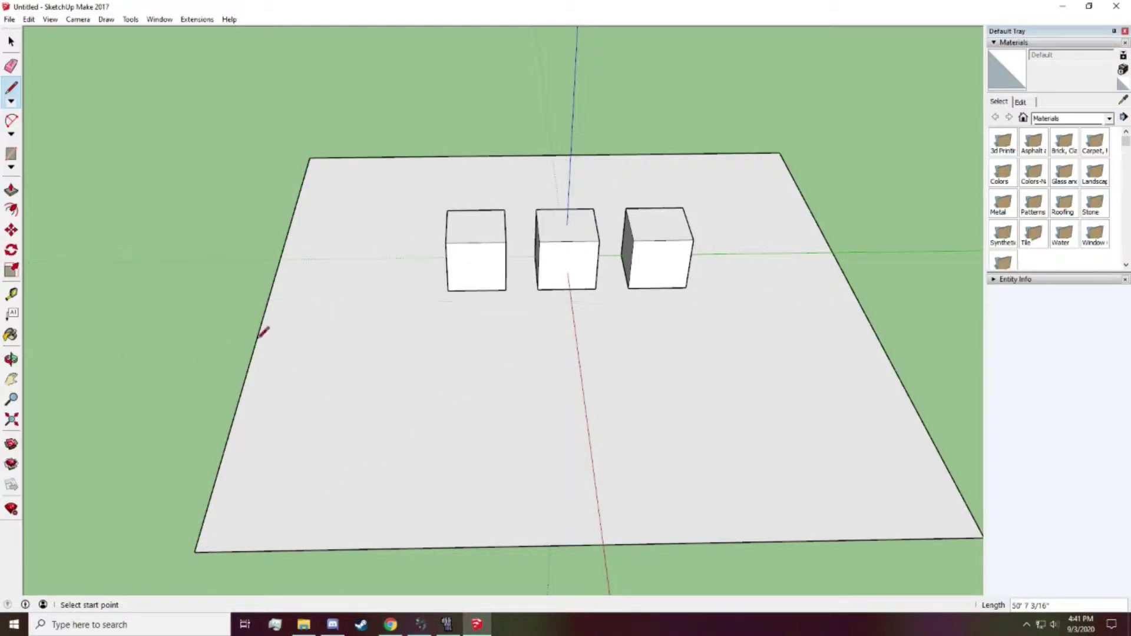
Step: Draw a line from the midpoint of the floor's back edge to the midpoint of its front edge
middle_drag(295, 258, 289, 346)
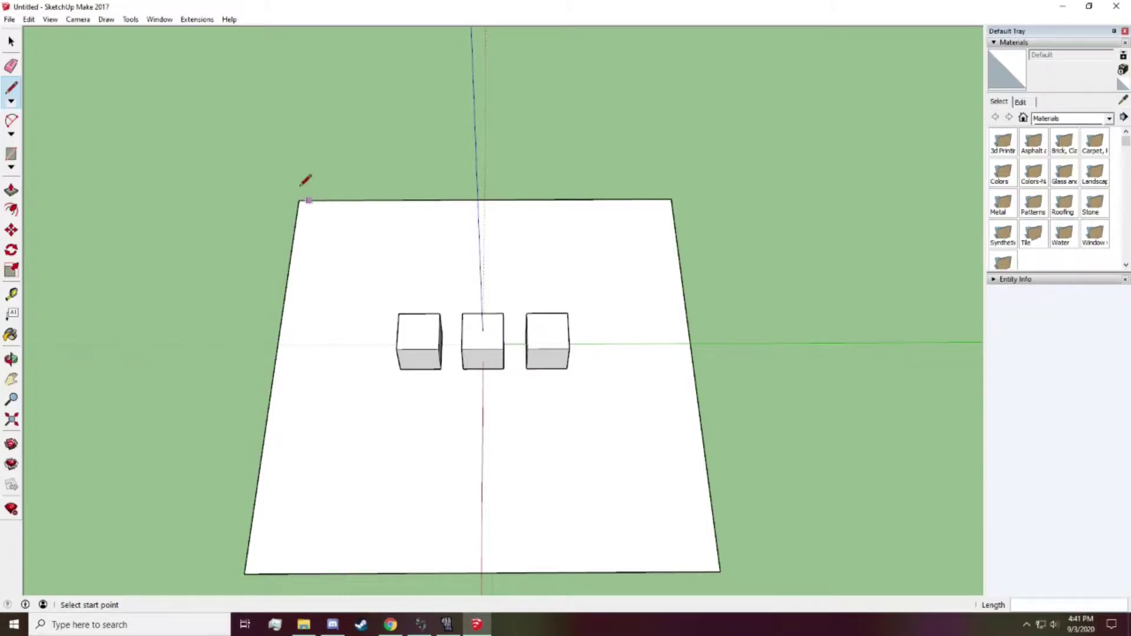
click(485, 200)
click(483, 572)
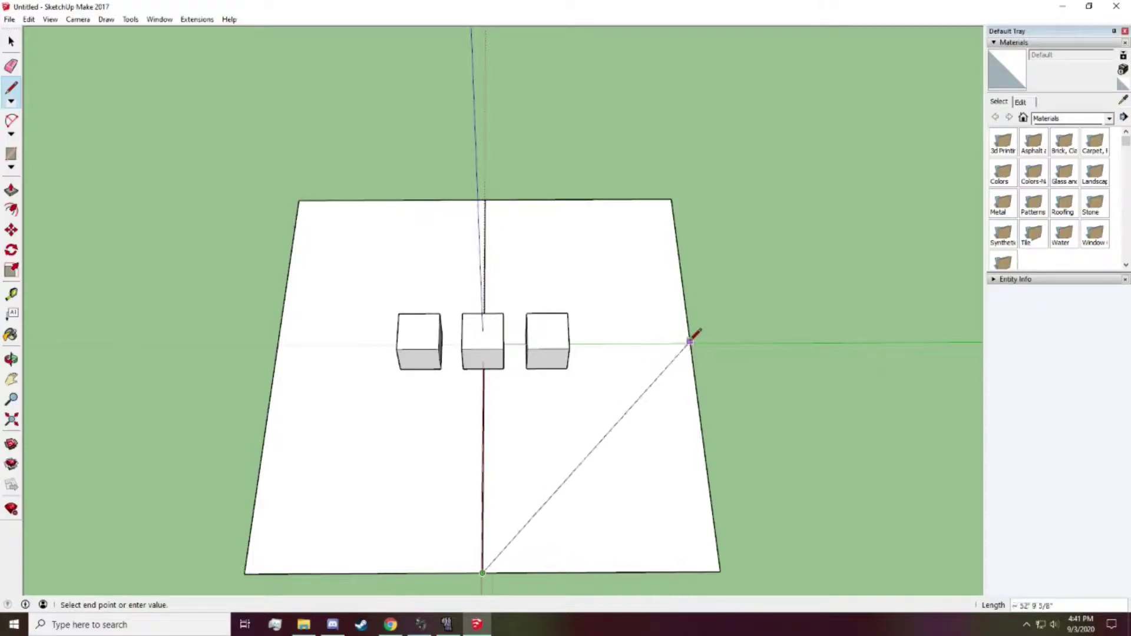
click(10, 102)
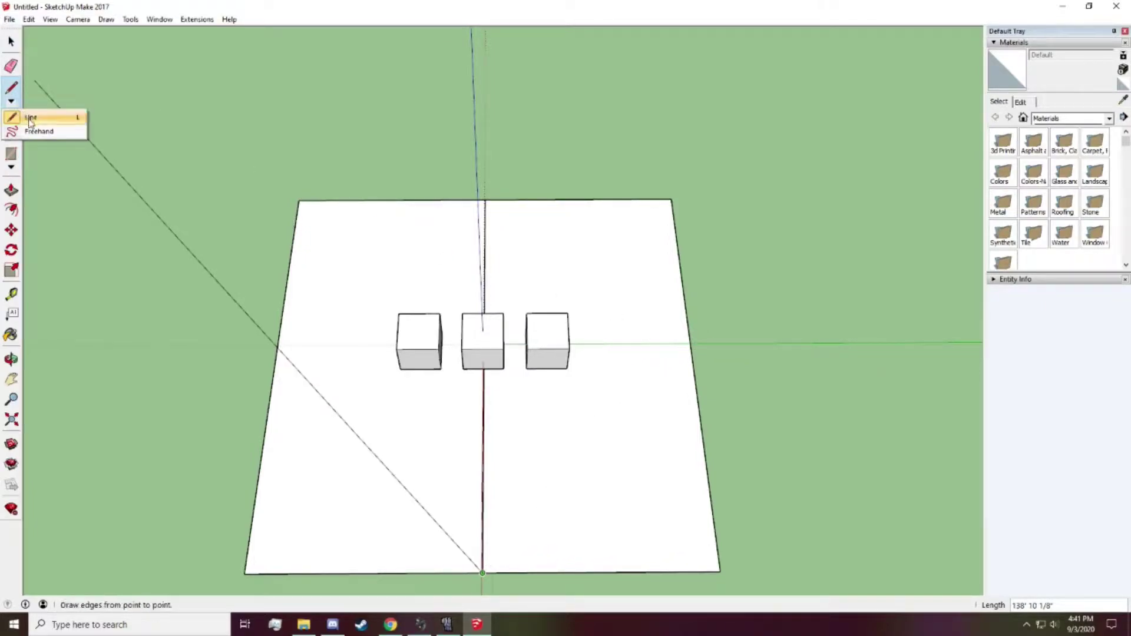
click(36, 117)
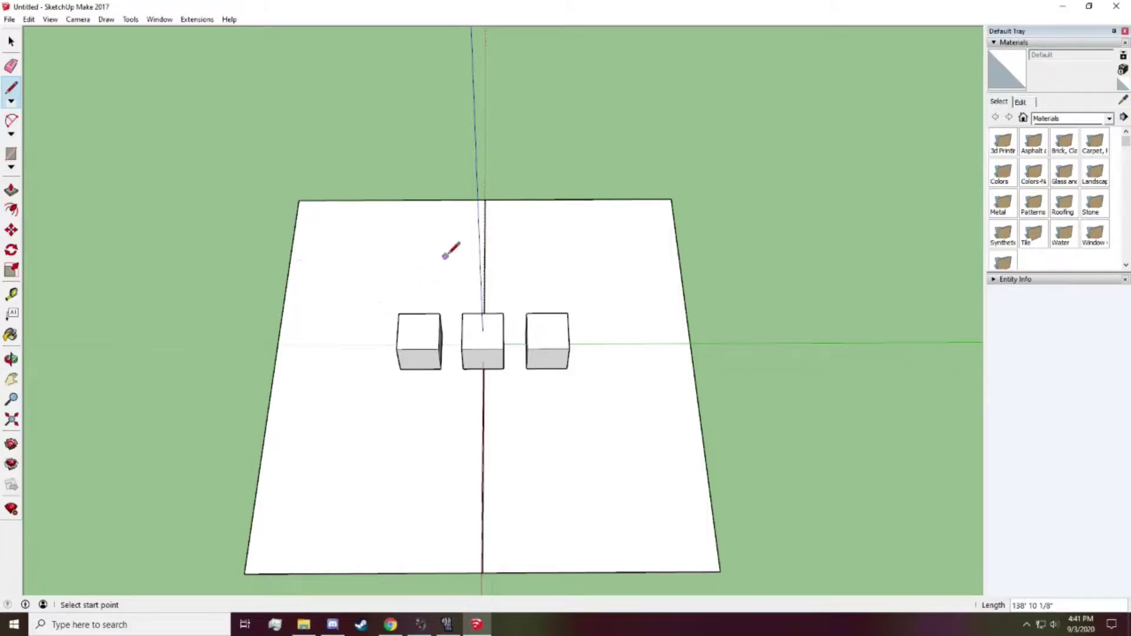
Step: Open the imported component and split its floor into quarters with lines joining the midpoints of opposite edges
click(10, 41)
click(405, 354)
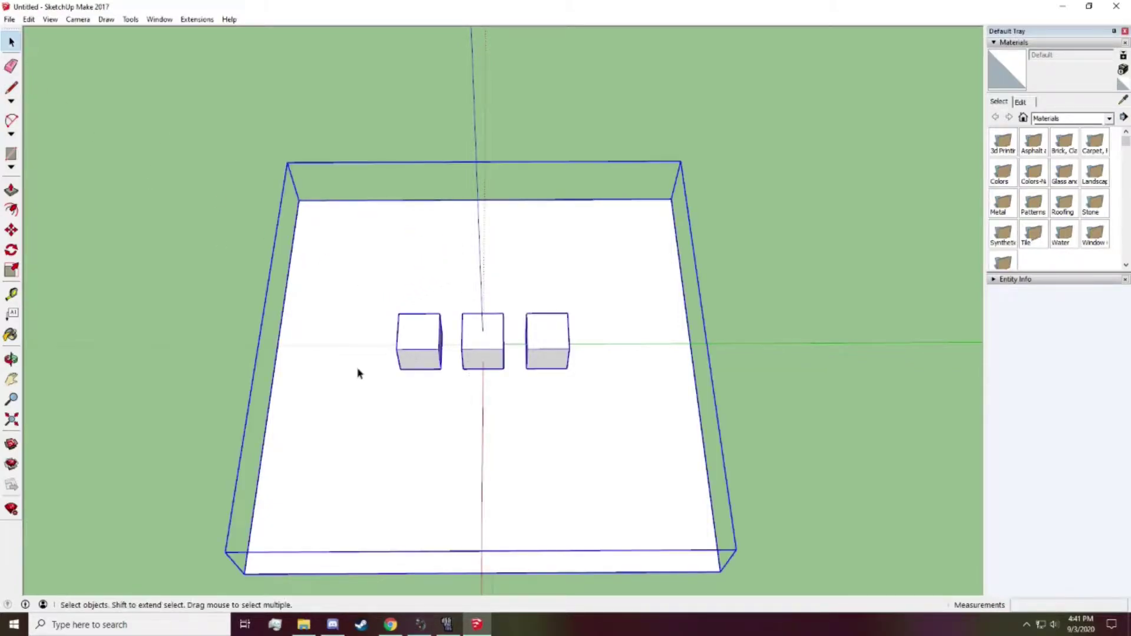
double_click(357, 368)
double_click(357, 369)
middle_drag(315, 351, 284, 324)
click(11, 88)
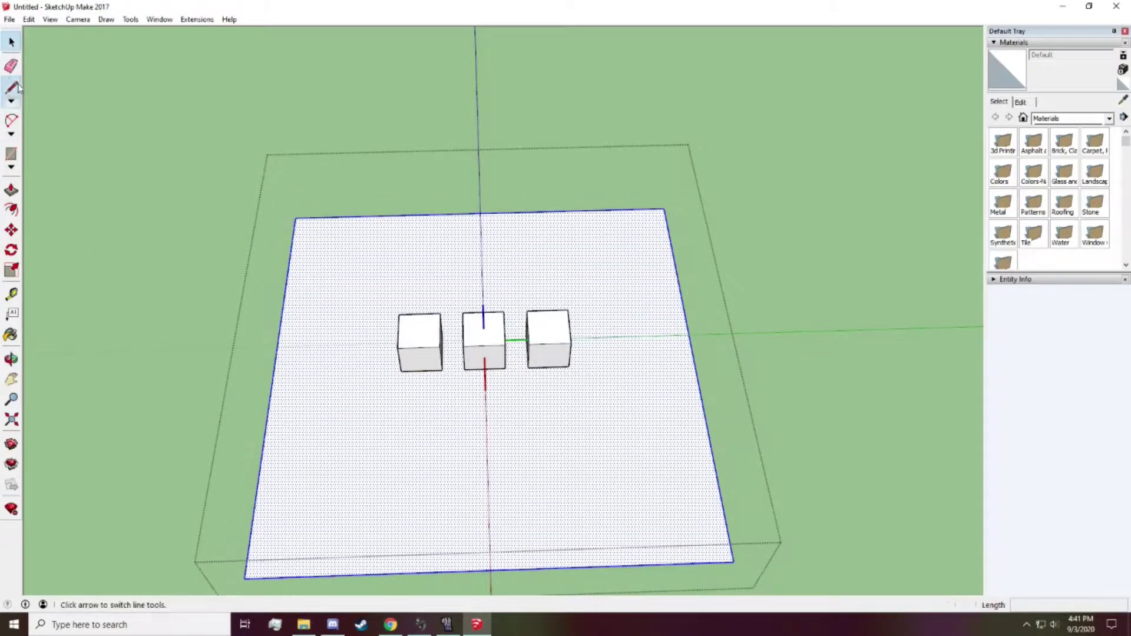
click(480, 213)
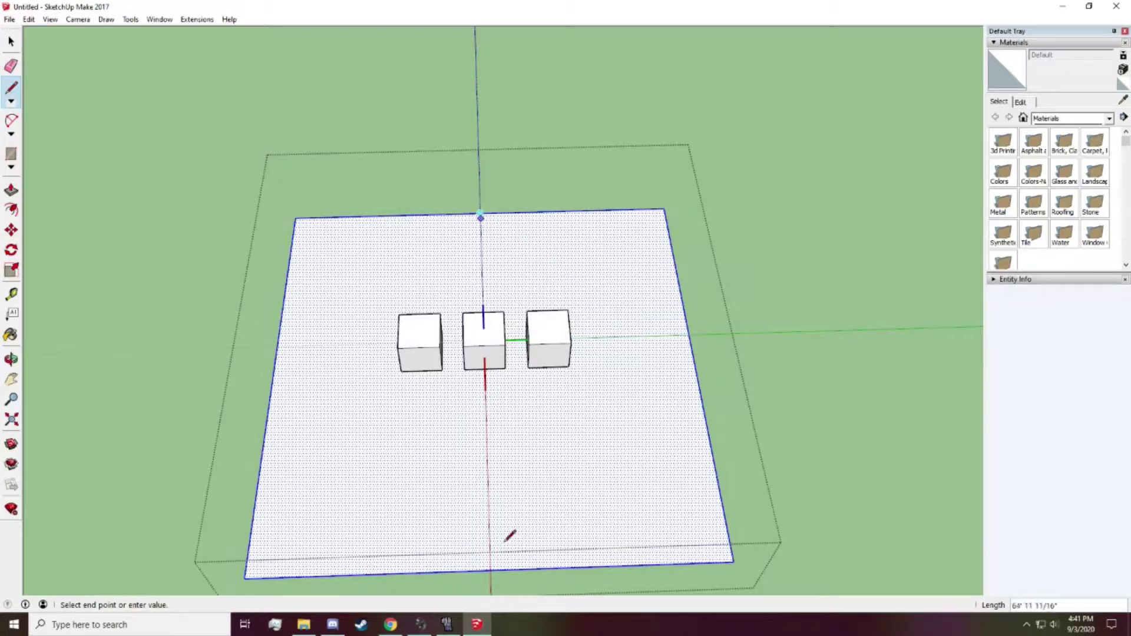
click(489, 570)
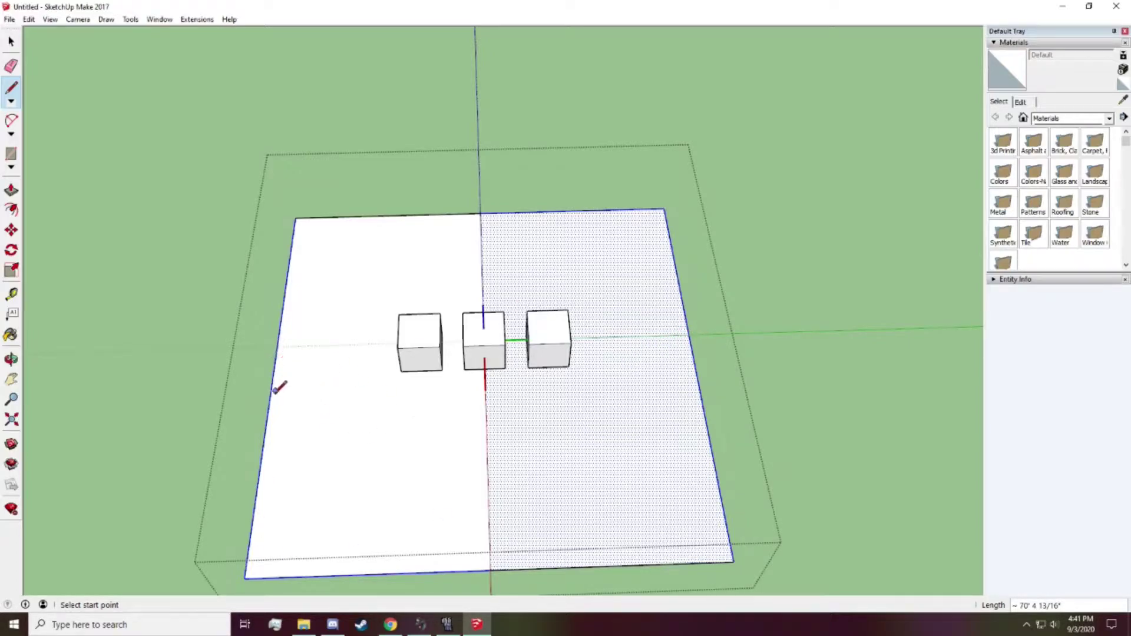
click(273, 372)
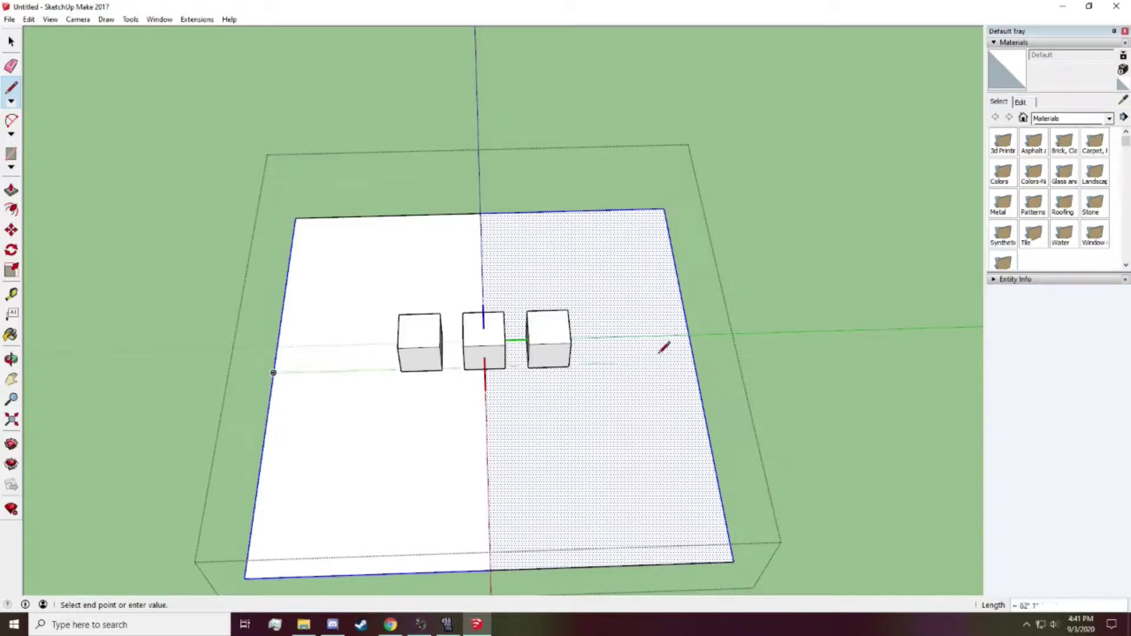
click(696, 360)
Step: Draw both diagonals of the floor from corner to corner inside the component
click(665, 209)
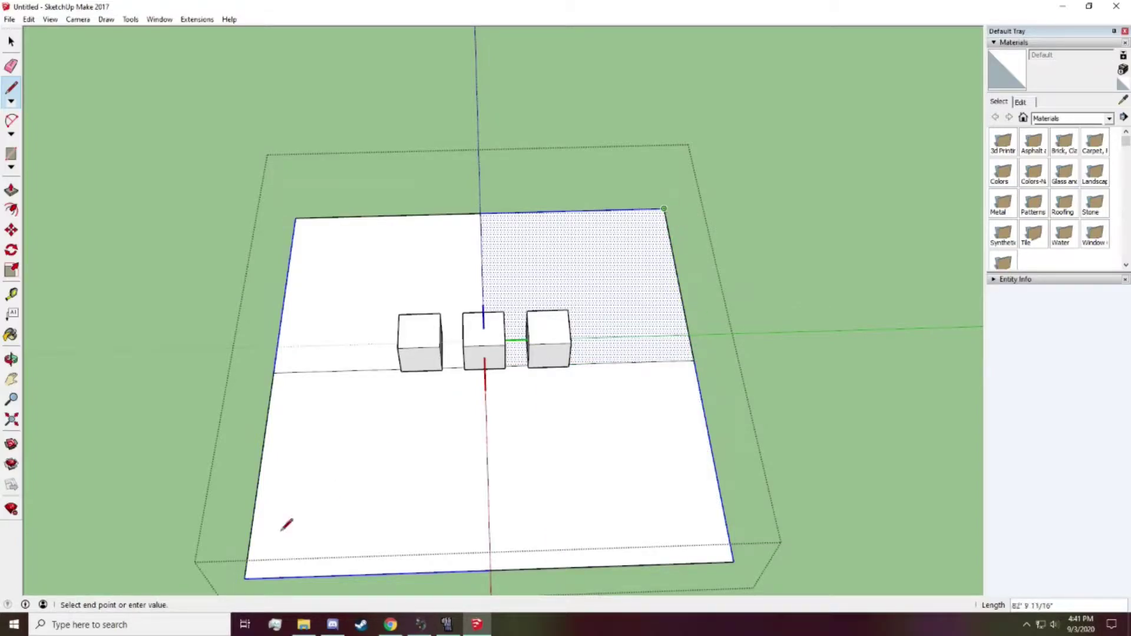
click(246, 578)
click(295, 218)
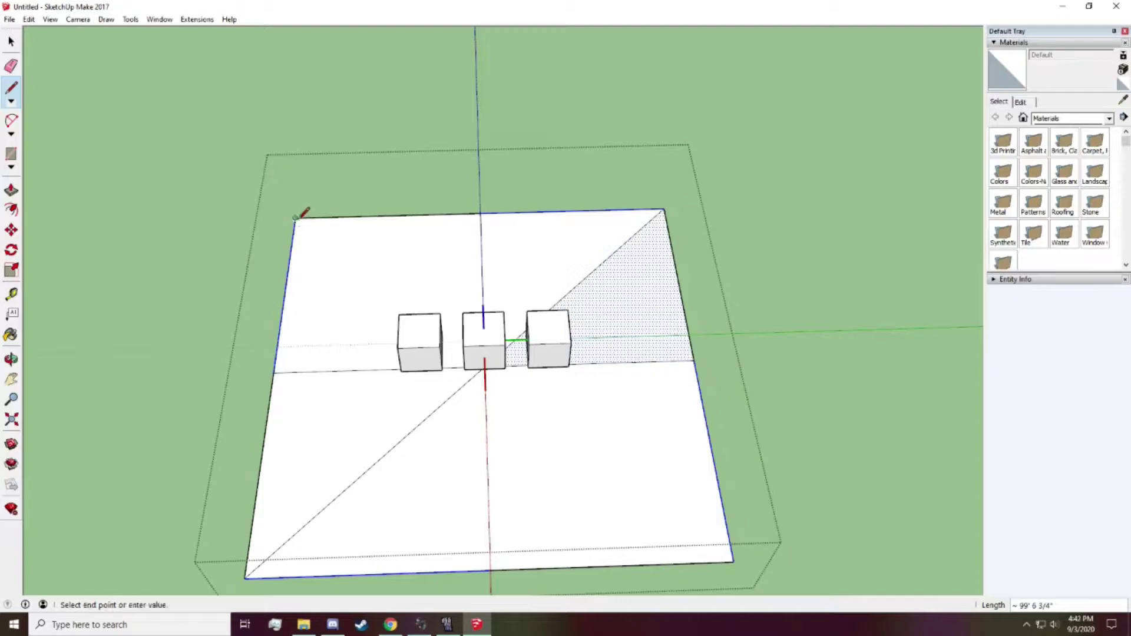
click(726, 561)
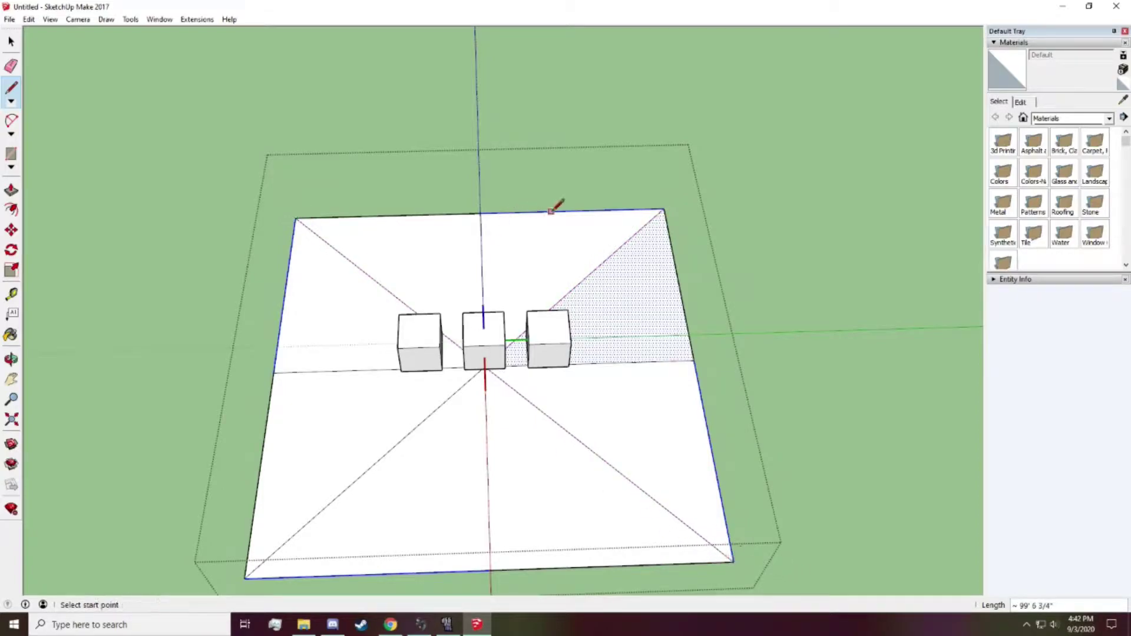
Step: Subdivide the floor with two lengthwise and two crosswise lines halfway between the centre lines and the outer edges
click(571, 210)
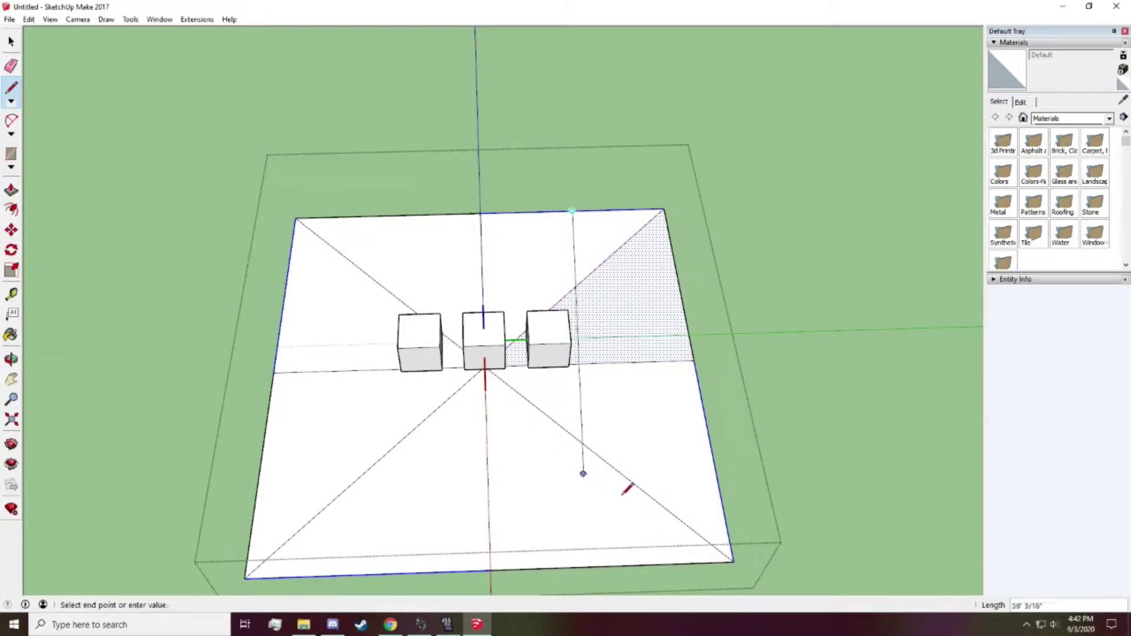
click(613, 566)
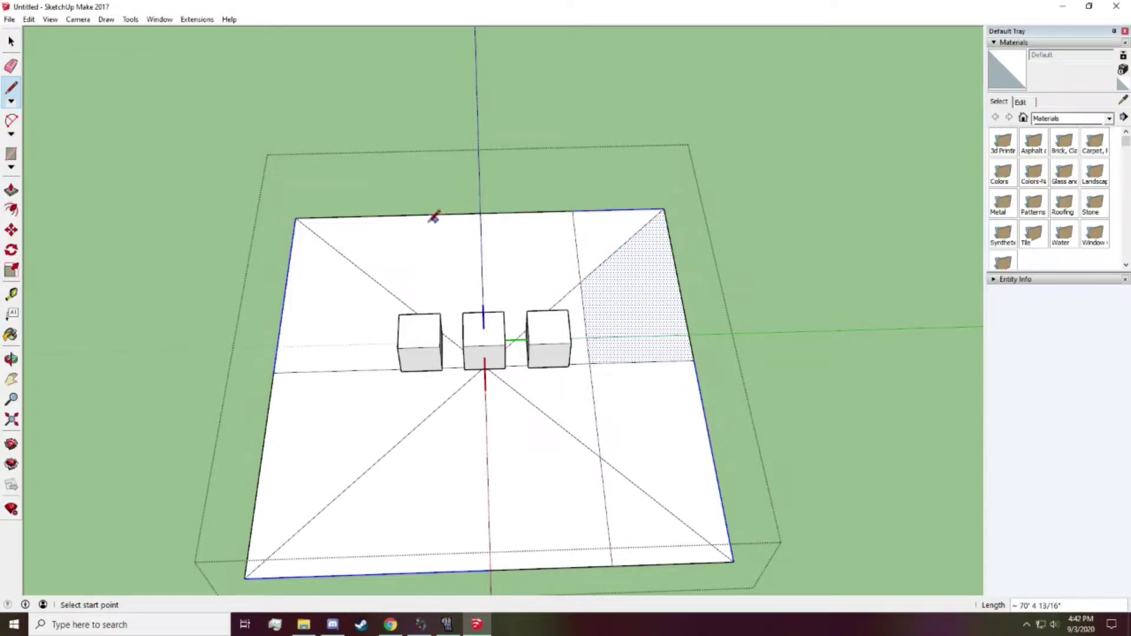
click(388, 216)
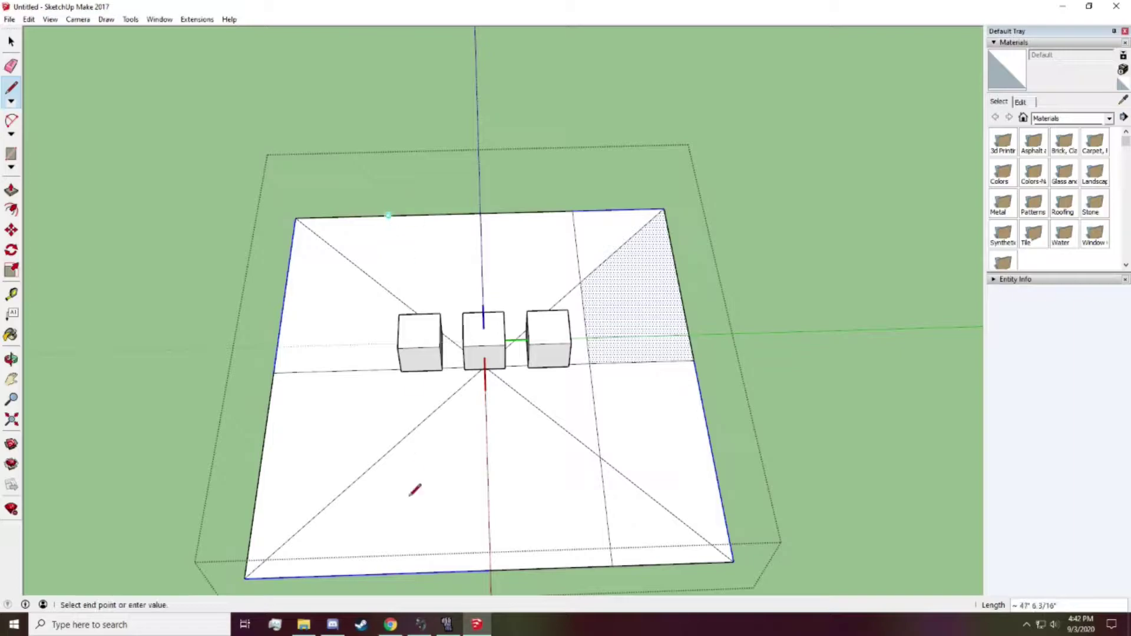
click(261, 467)
click(713, 454)
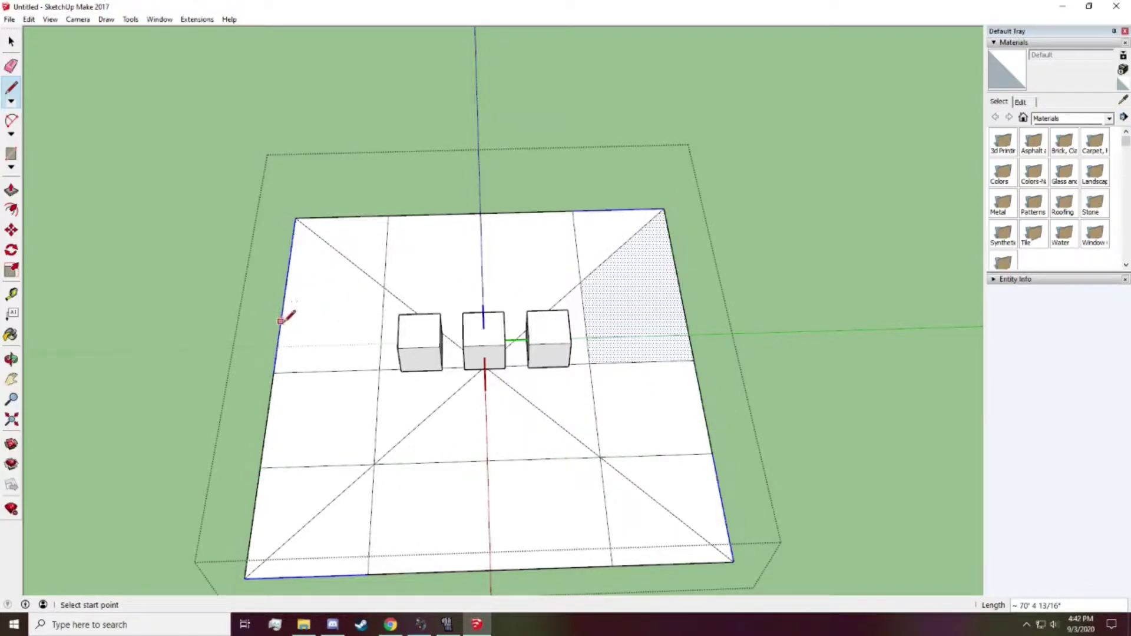
click(285, 290)
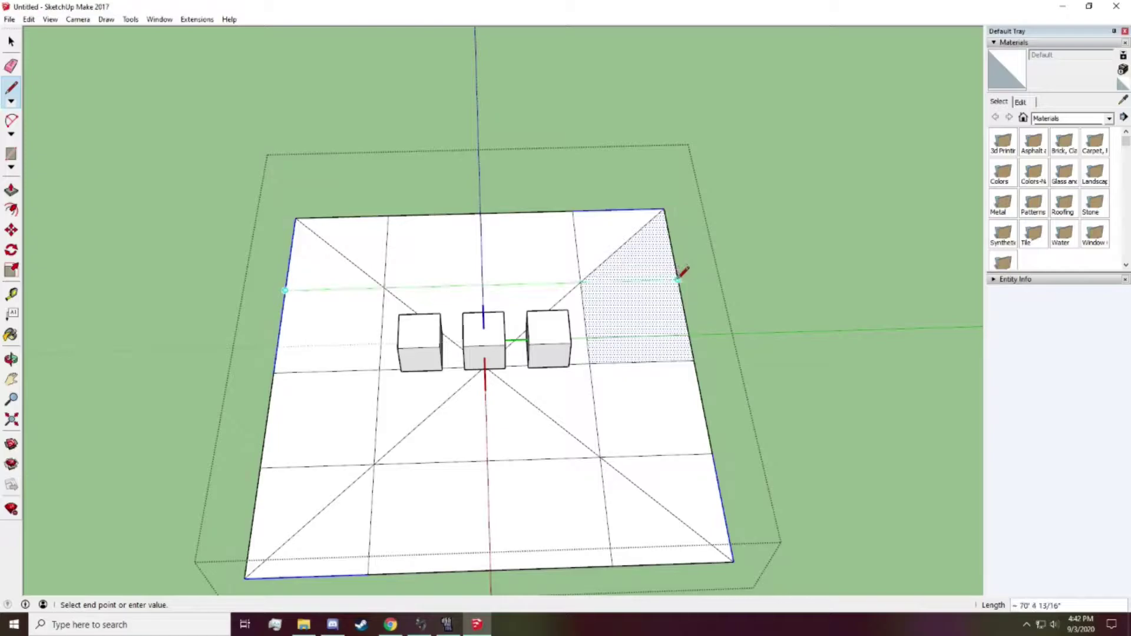
click(679, 277)
Step: Switch back to the Select tool, deselect the floor and leave the component's editing mode
mouse_move(462, 222)
middle_down()
mouse_move(513, 447)
mouse_move(589, 513)
mouse_move(607, 436)
mouse_move(644, 390)
mouse_move(505, 371)
mouse_move(264, 308)
middle_up()
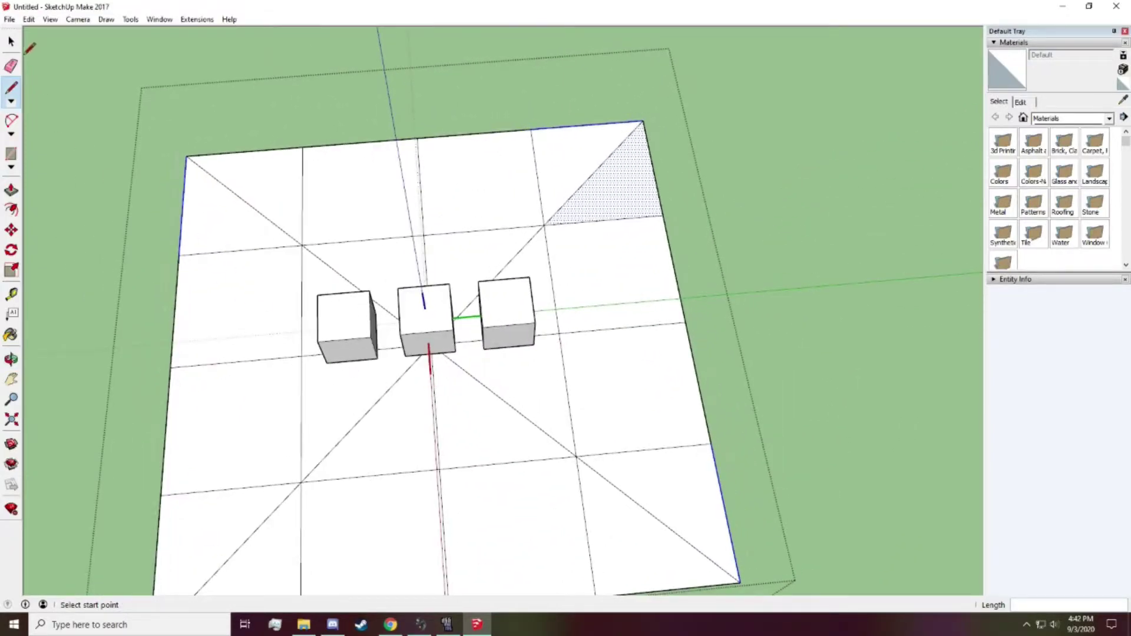
click(10, 42)
click(136, 212)
click(104, 265)
middle_drag(446, 468, 362, 431)
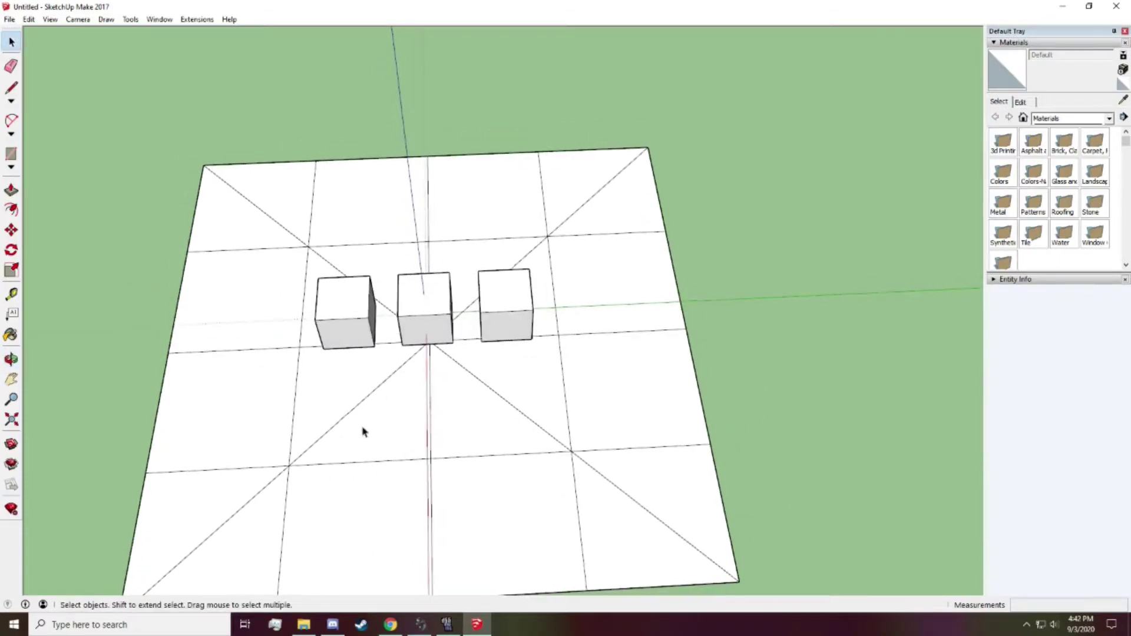
Step: Create a new material that uses the texture image deathplane.PNG from the tutorial folder on the Desktop
click(1124, 68)
click(766, 441)
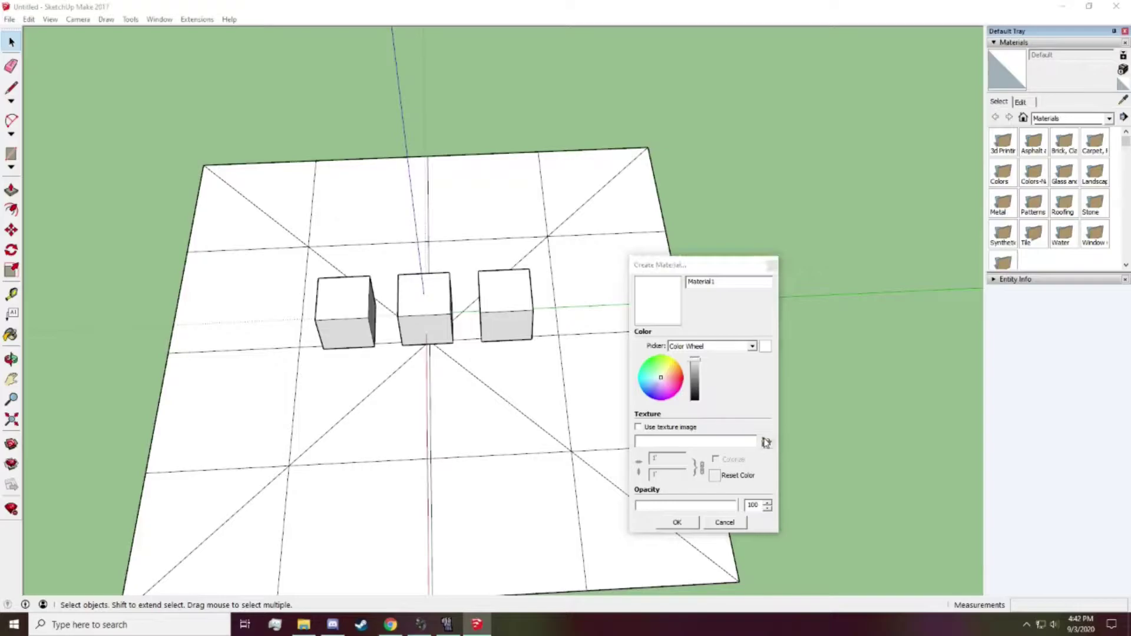
scroll(678, 412, down, 10)
click(560, 367)
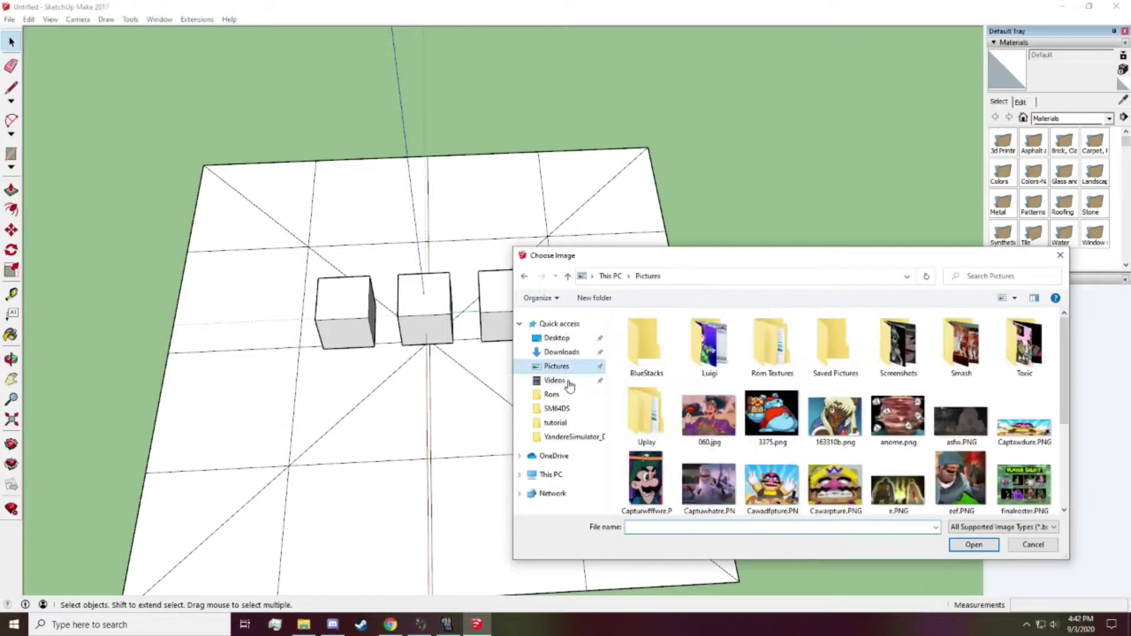
click(555, 423)
click(711, 358)
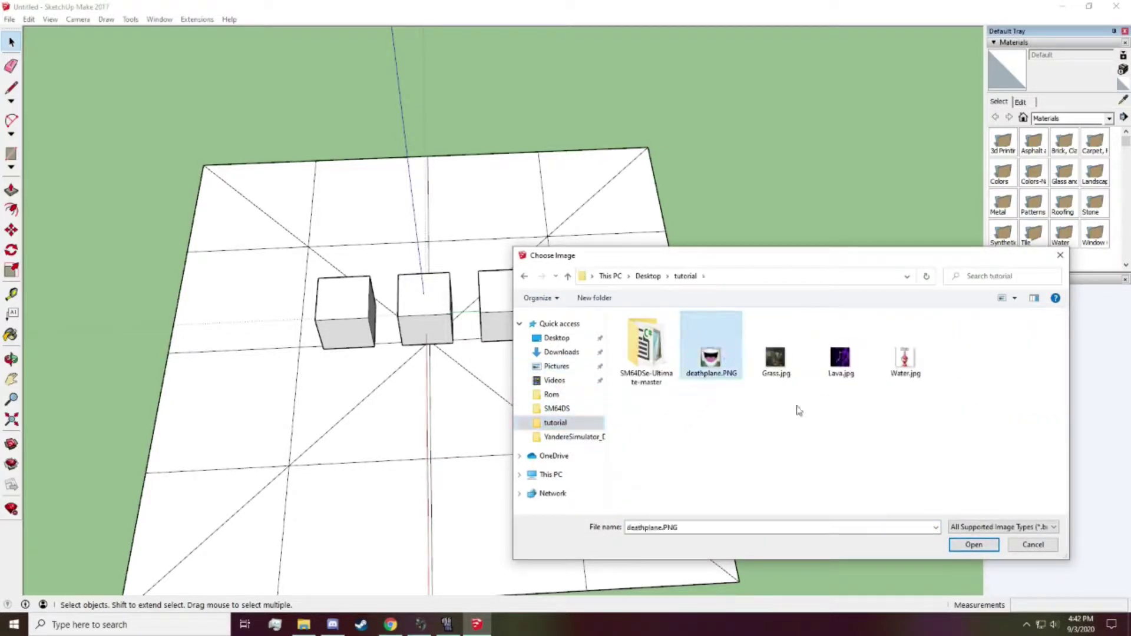
click(973, 545)
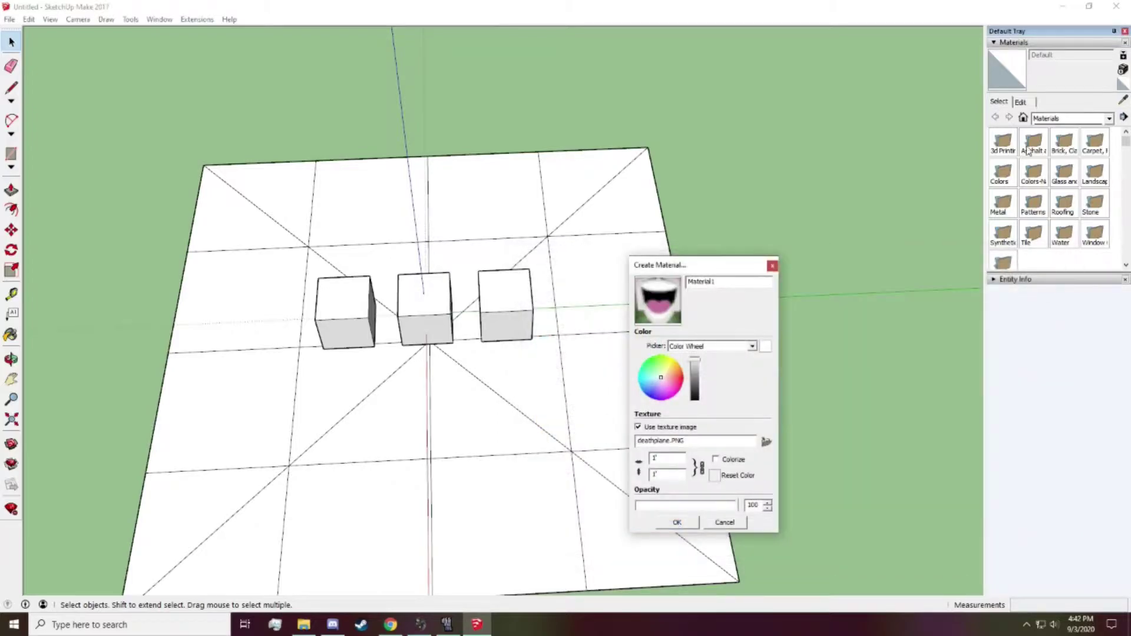
click(687, 522)
Step: Create a second material that uses Grass.jpg from the tutorial folder as its texture image
click(1122, 70)
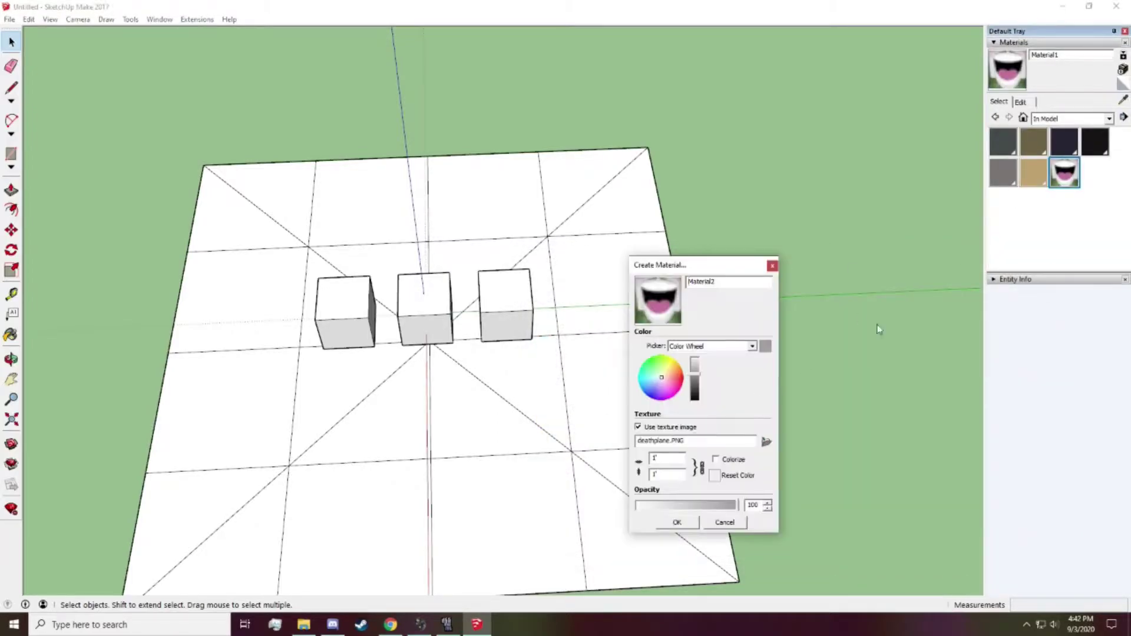
click(766, 442)
click(776, 350)
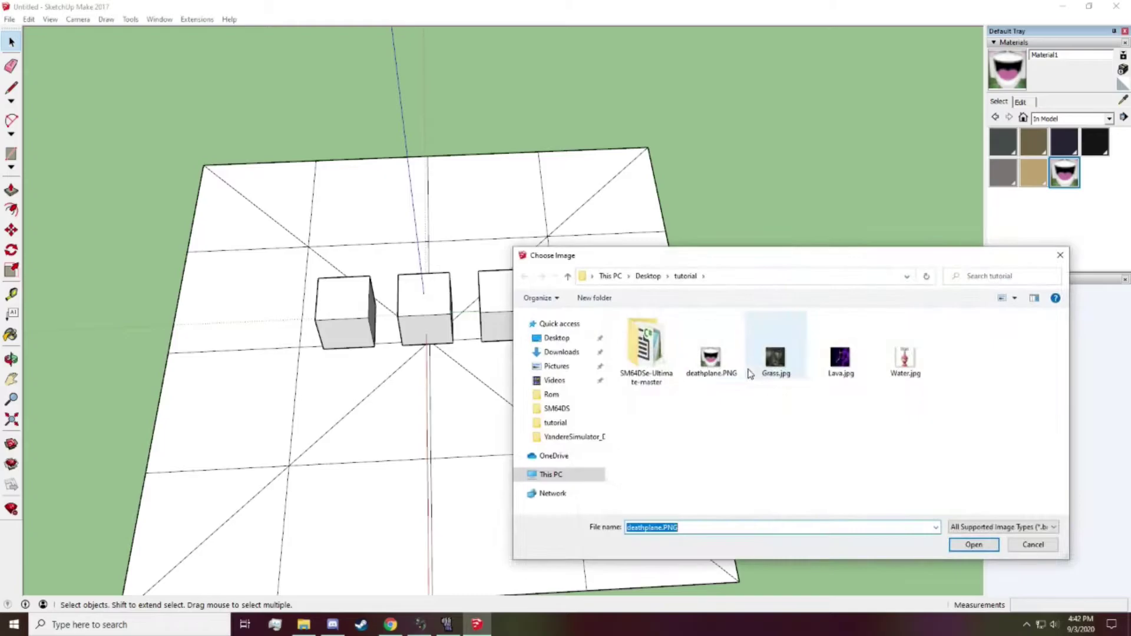
click(971, 542)
click(677, 522)
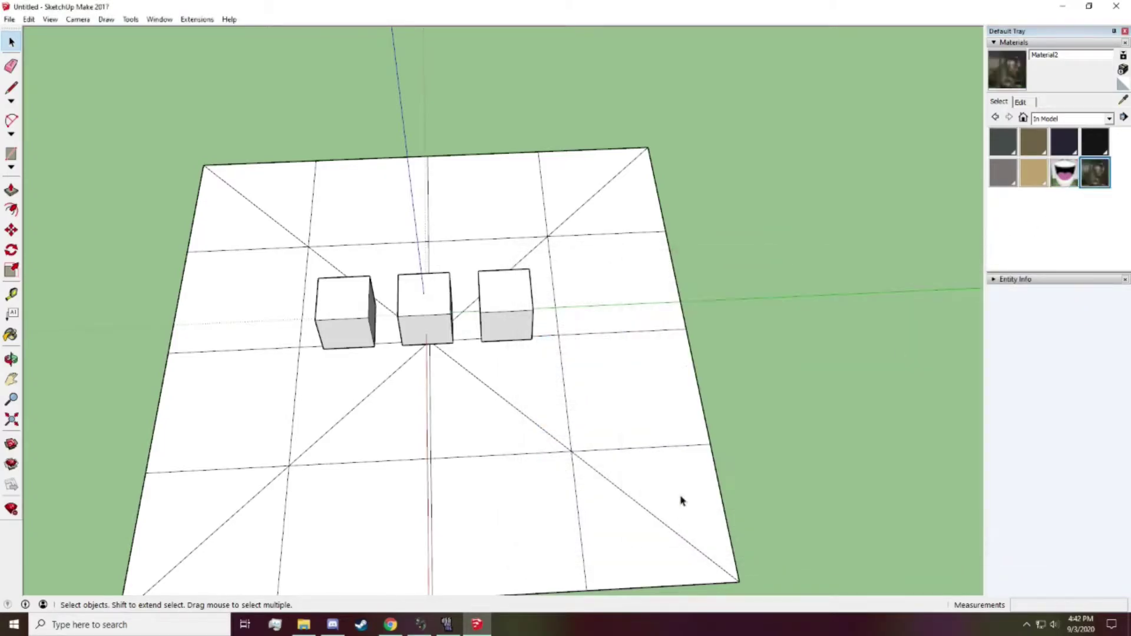
Step: Create a third material that uses Lava.jpg from the tutorial folder as its texture image
click(1122, 69)
click(767, 444)
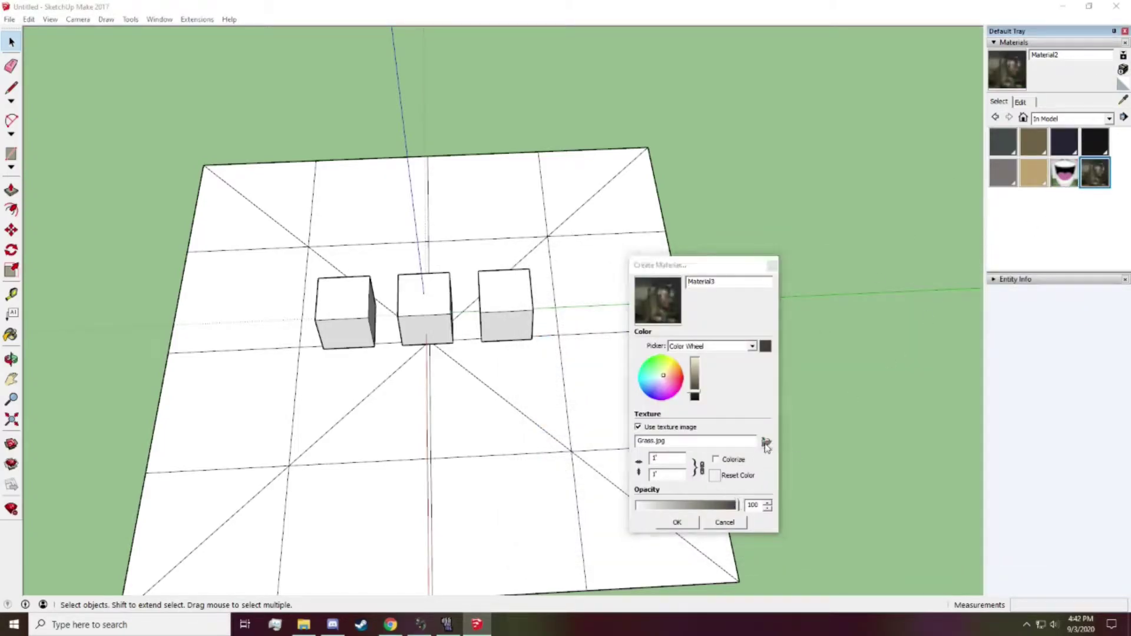
click(842, 367)
click(986, 550)
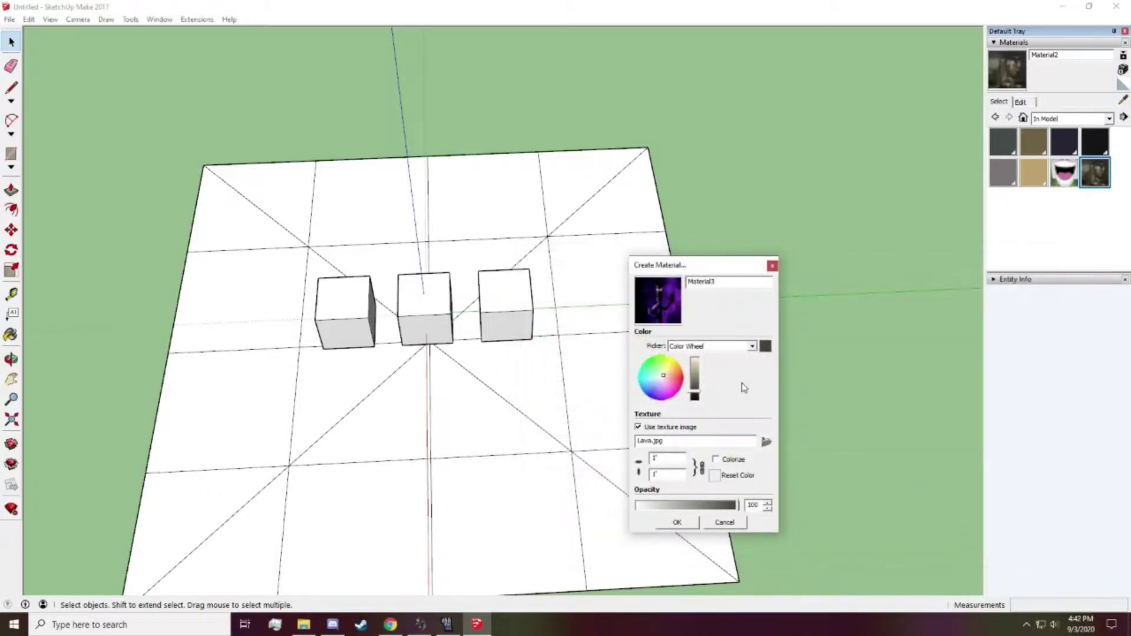
click(676, 522)
Step: Create a fourth material that uses Water.jpg from the tutorial folder as its texture image
click(1122, 70)
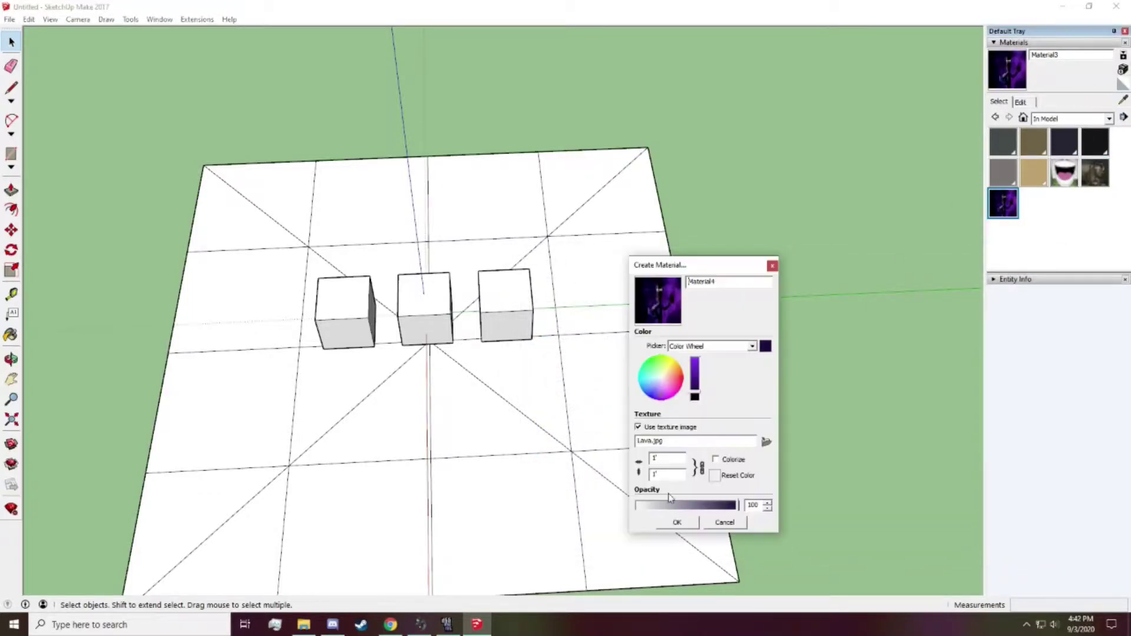
click(766, 442)
click(906, 353)
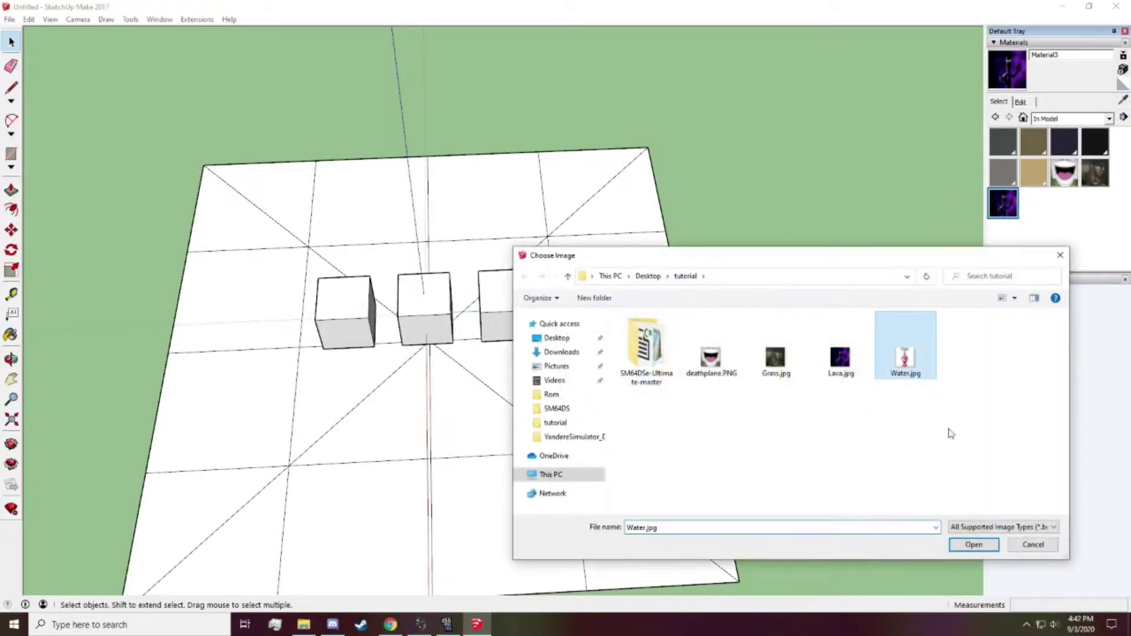
click(973, 546)
click(671, 525)
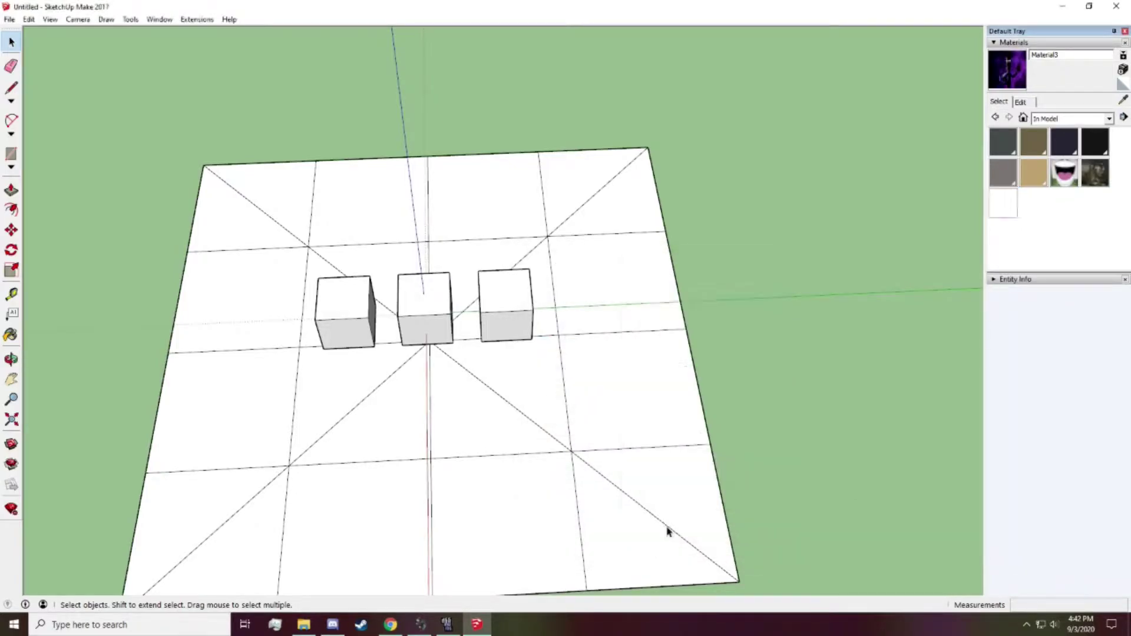
Step: Open the component, select the whole subdivided floor, paint it with the deathplane.PNG material and leave the component's editing mode
middle_drag(506, 386, 447, 326)
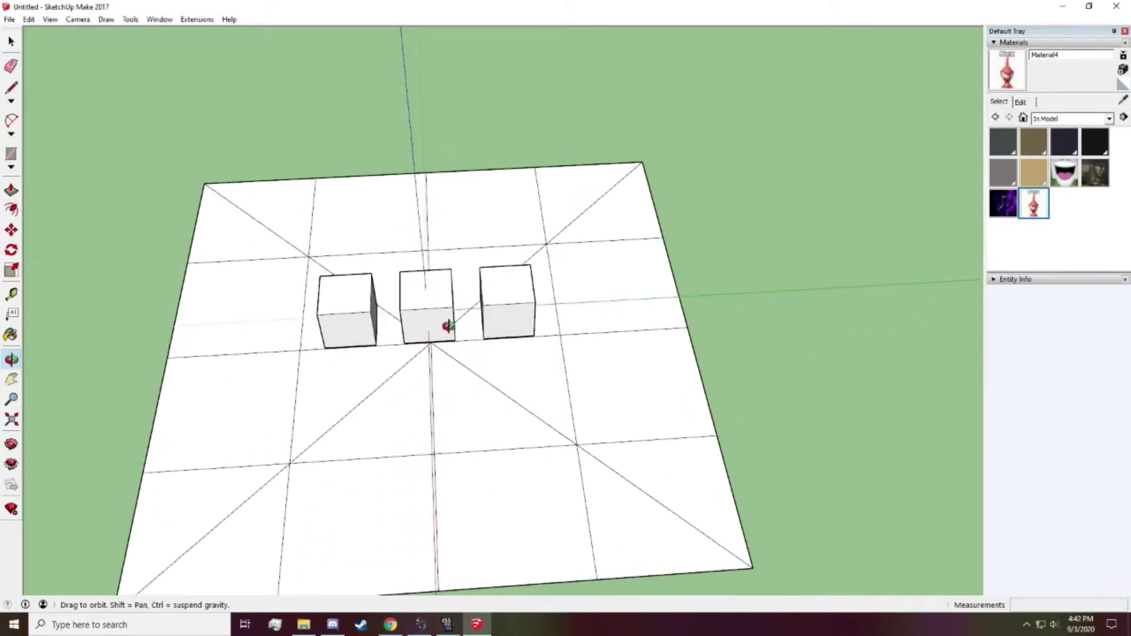
triple_click(458, 447)
middle_drag(476, 417, 457, 429)
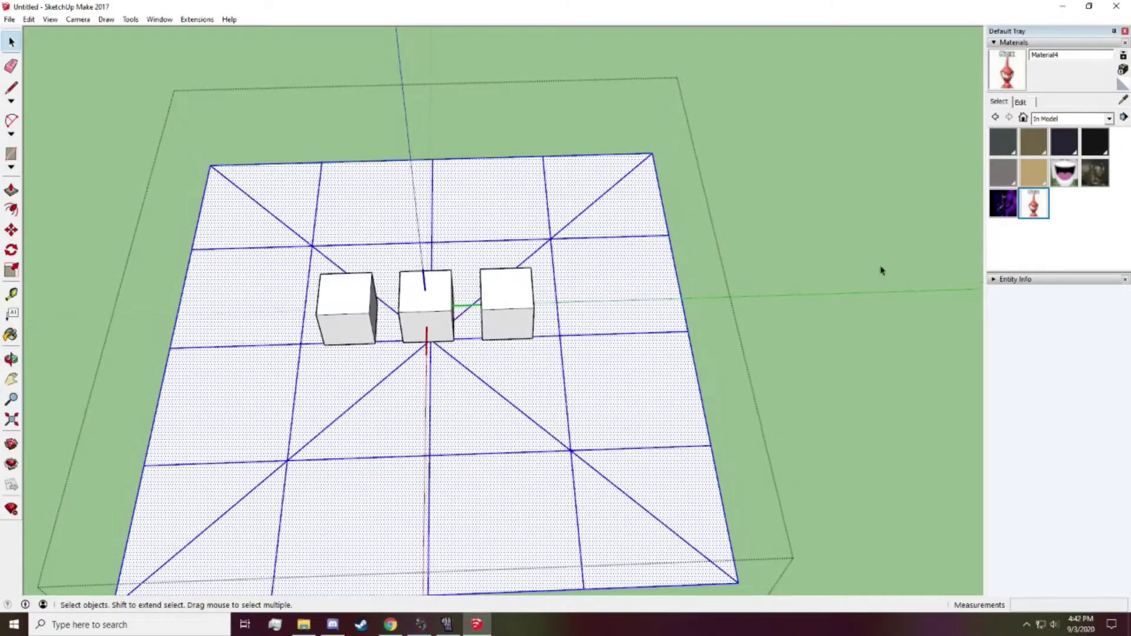
click(1064, 177)
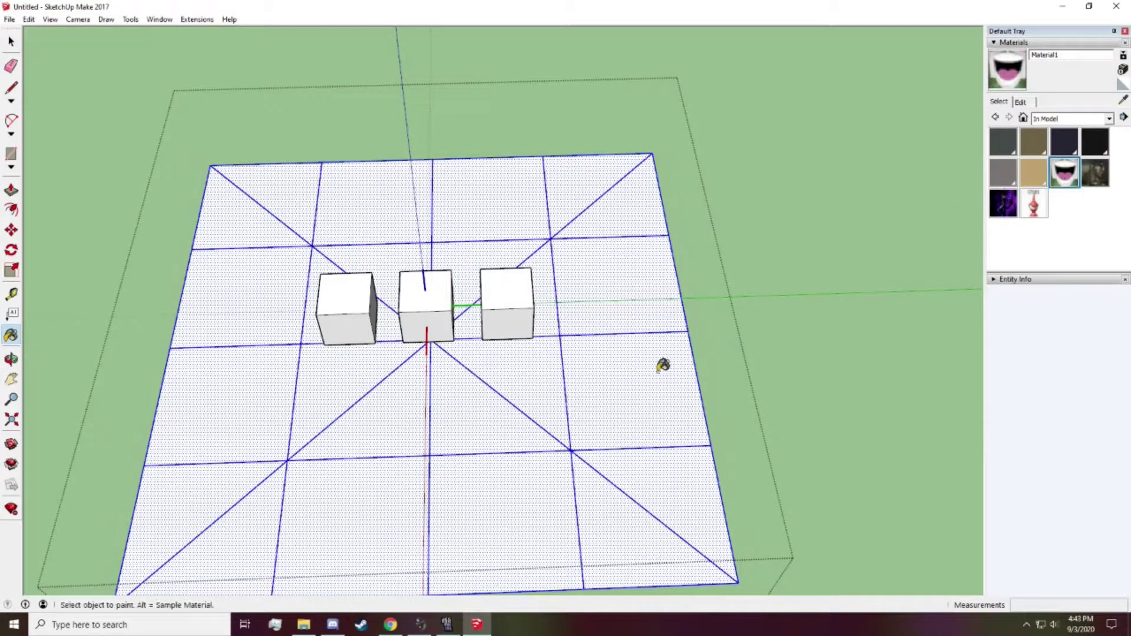
click(641, 308)
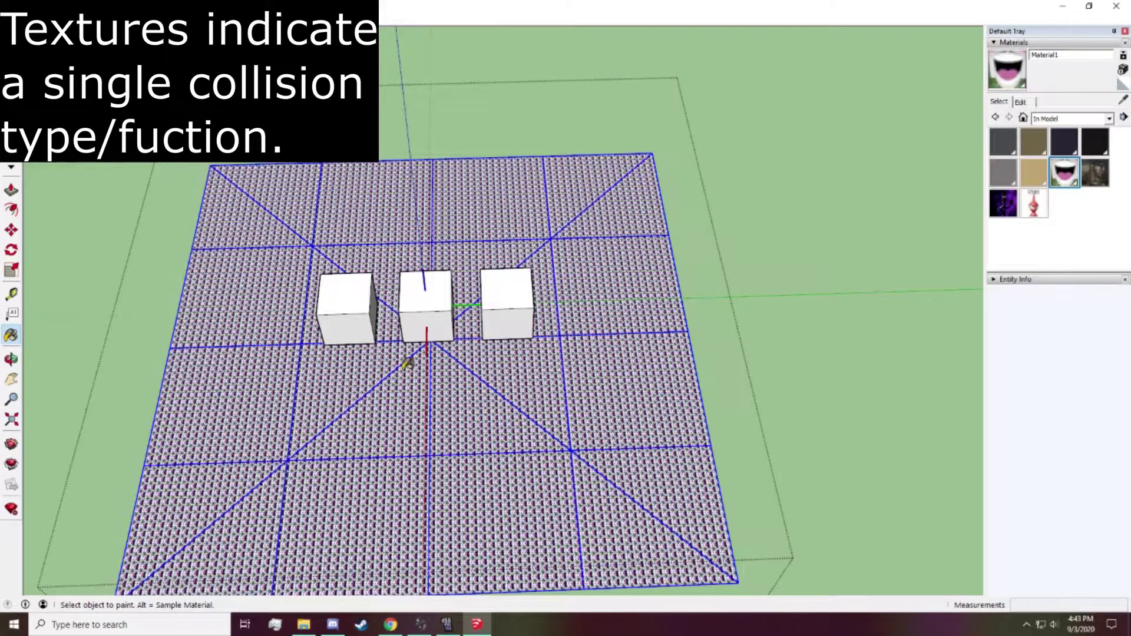
click(68, 178)
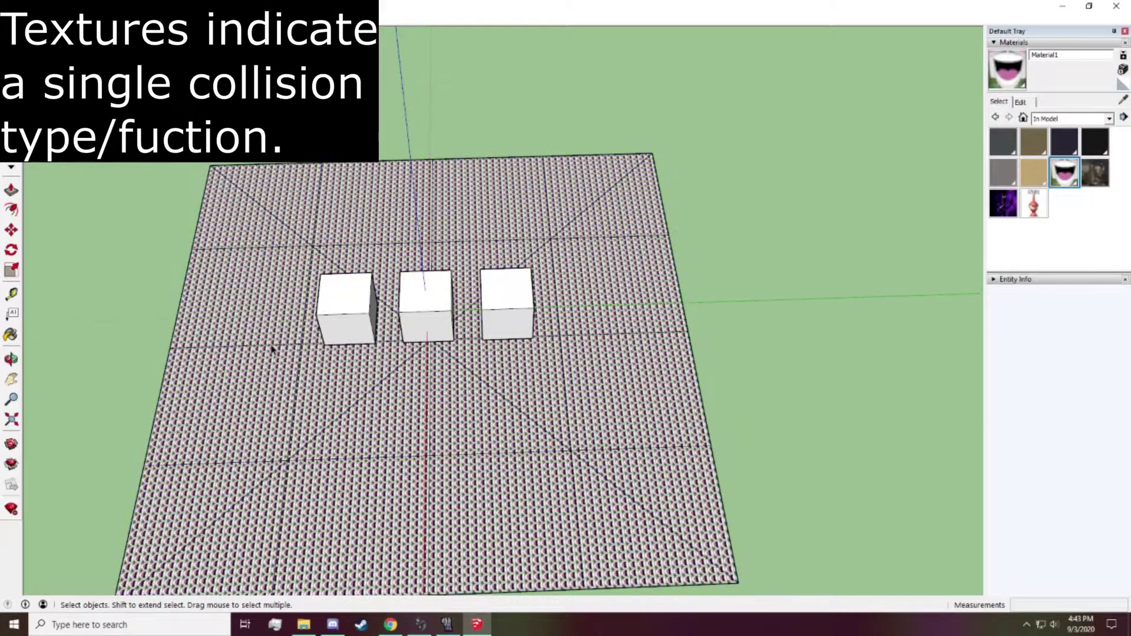
middle_drag(273, 350, 379, 361)
middle_drag(258, 376, 337, 363)
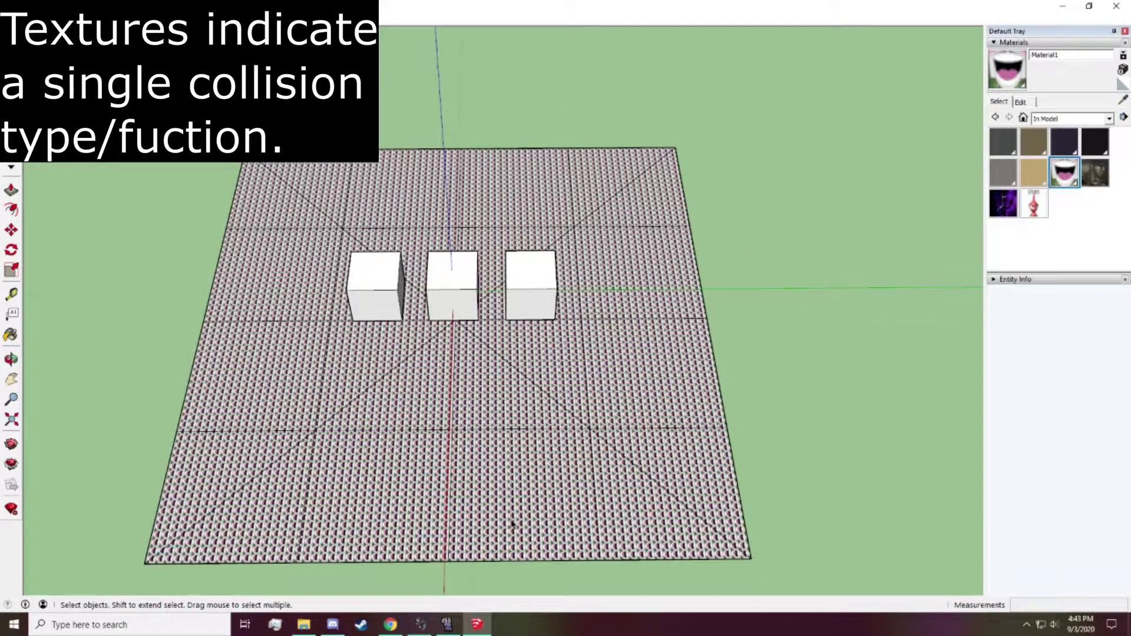
click(501, 483)
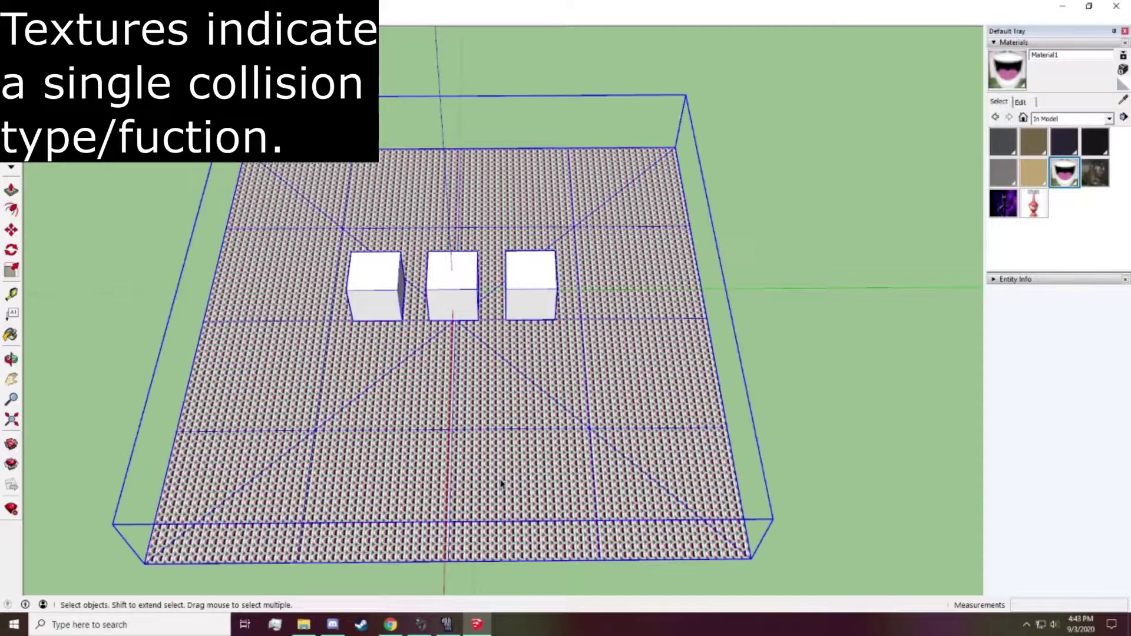
click(896, 324)
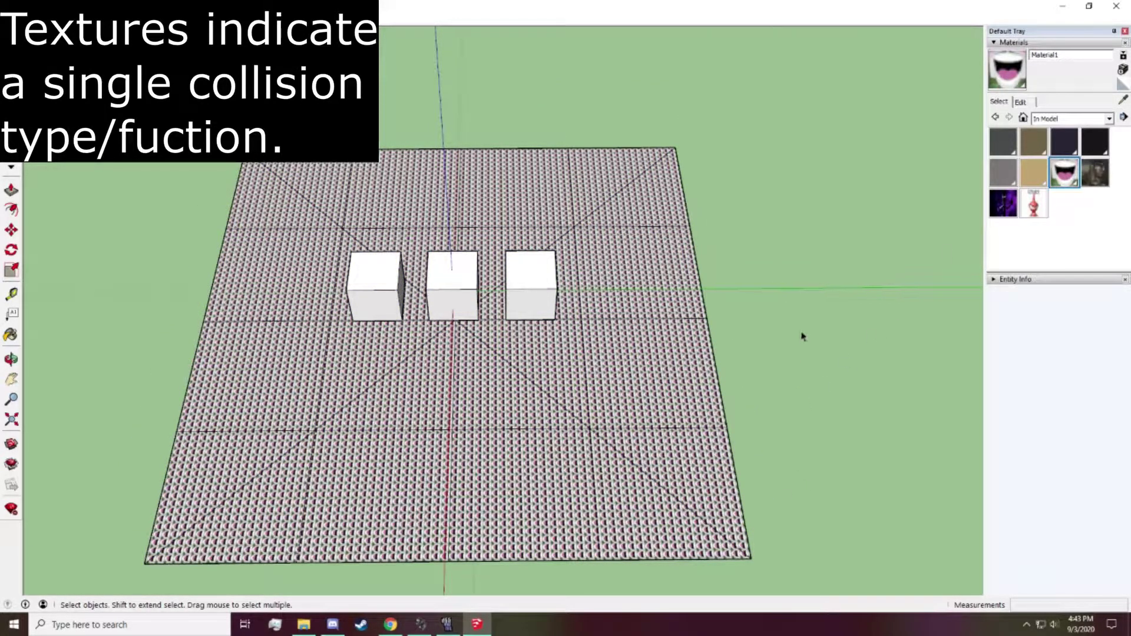
Step: Open the component for editing, select the entire middle cube and paint it with the Grass.jpg material
double_click(357, 287)
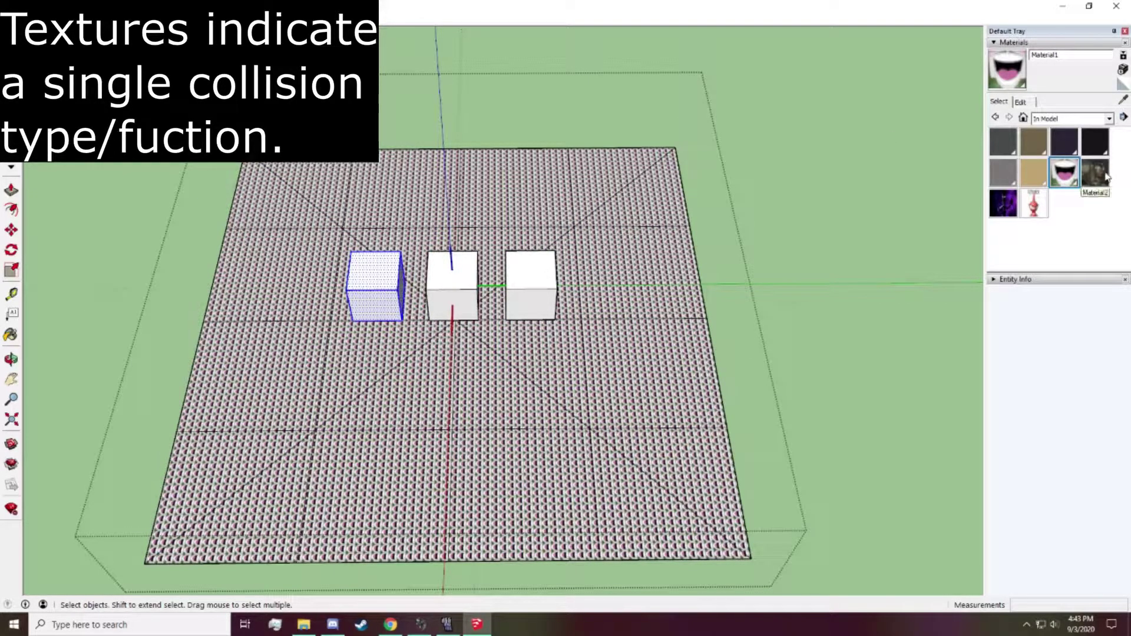
click(461, 278)
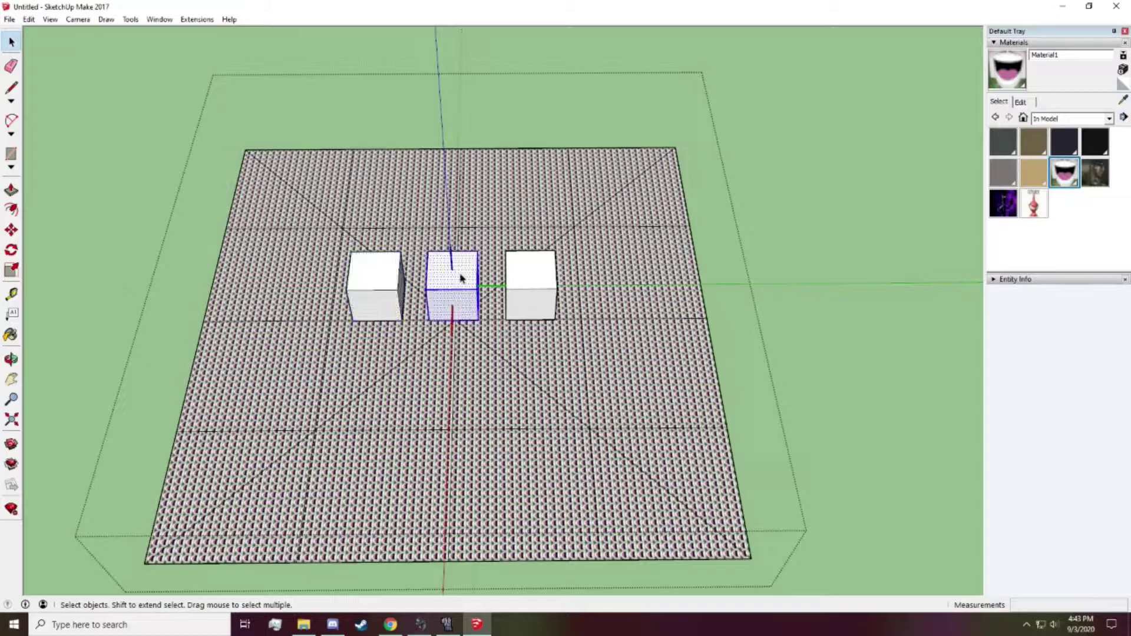
click(1096, 174)
click(460, 270)
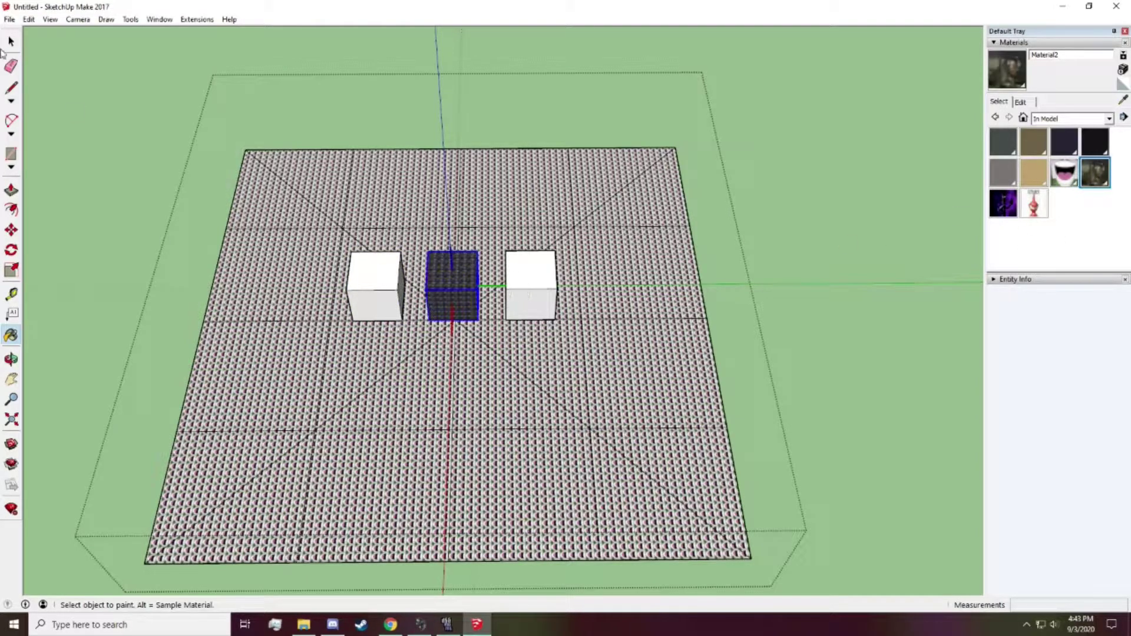
Step: Select the entire left cube and paint it with the Lava.jpg material
key(space)
click(369, 285)
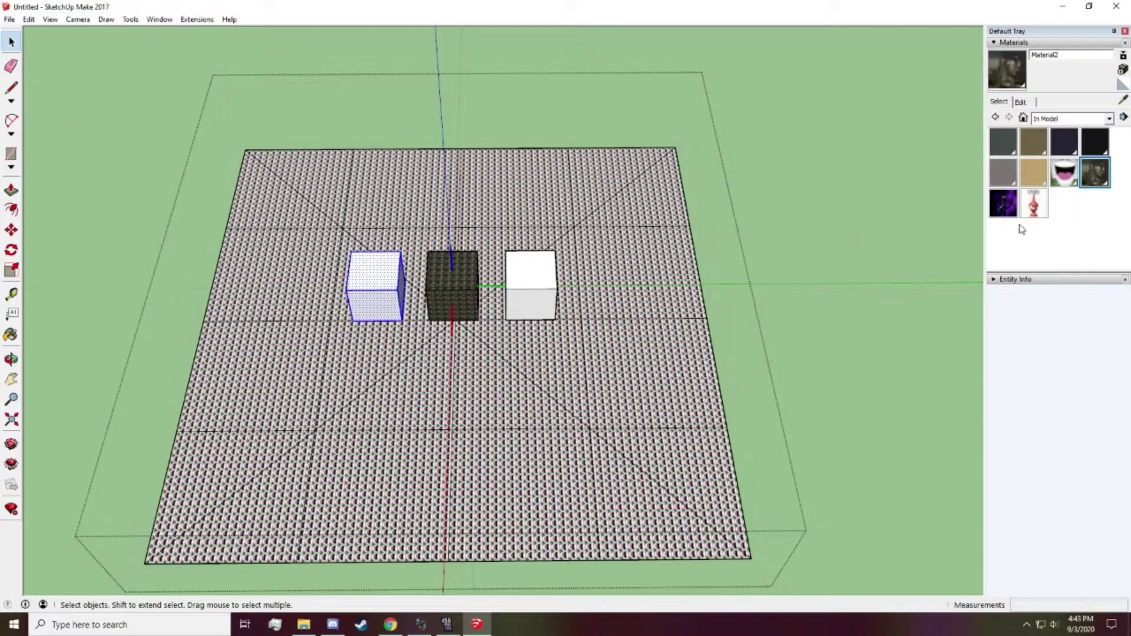
click(1004, 203)
click(375, 286)
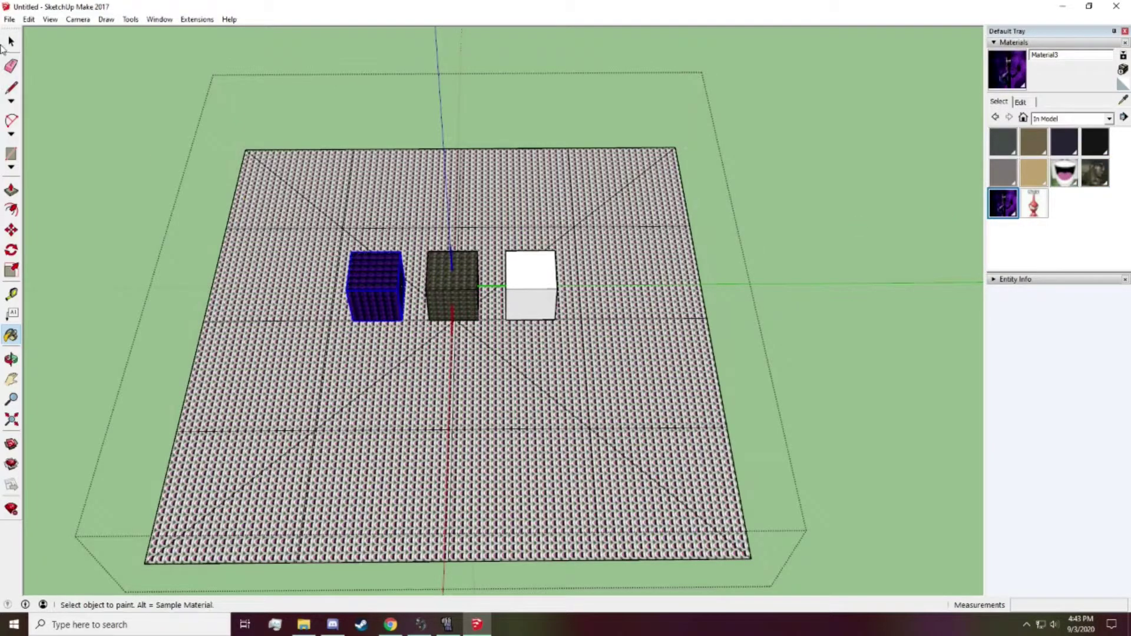
Step: Select the entire right cube, paint it with the Water.jpg material and leave the component's editing mode
key(space)
click(530, 272)
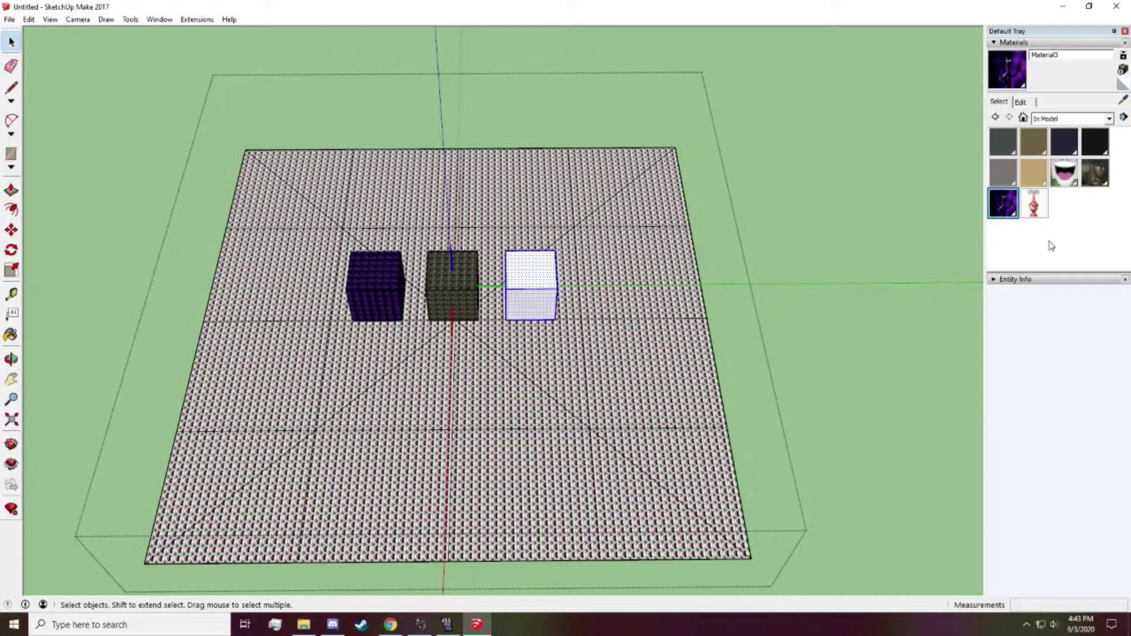
click(1033, 205)
click(514, 267)
key(space)
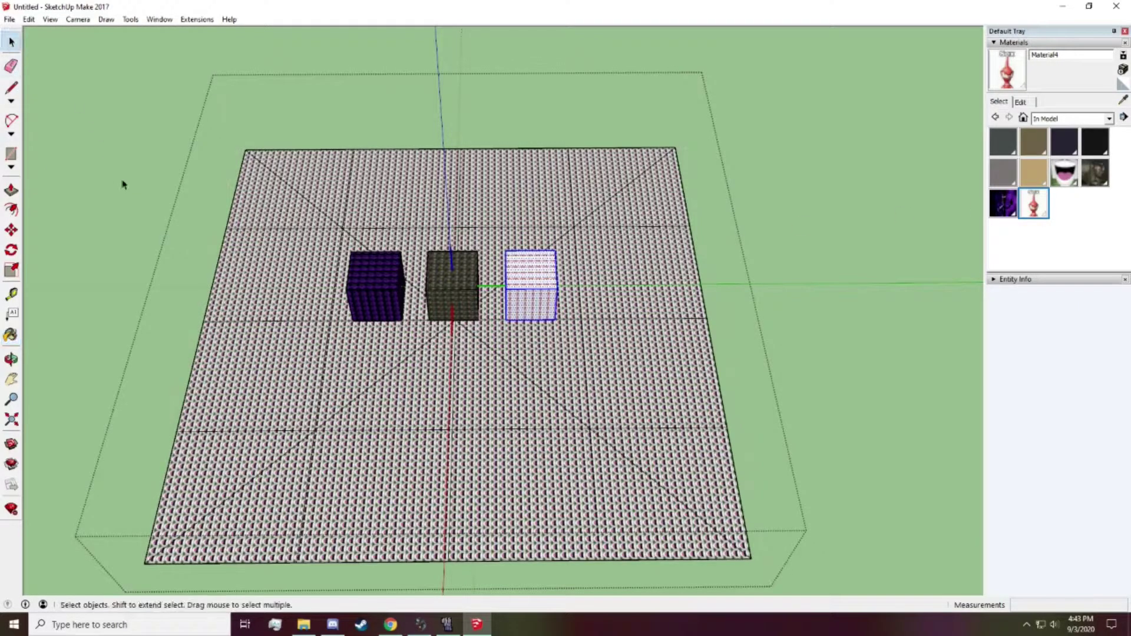
click(123, 184)
Step: Save the model to the Desktop as Untitled.skp
middle_drag(581, 530, 542, 399)
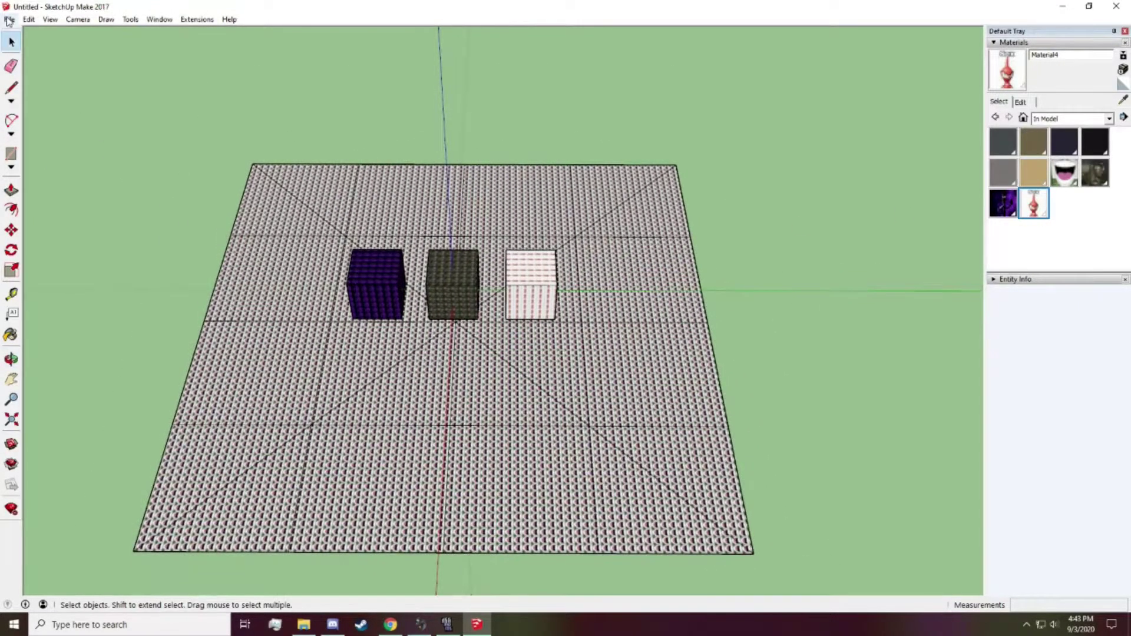
click(8, 20)
click(47, 61)
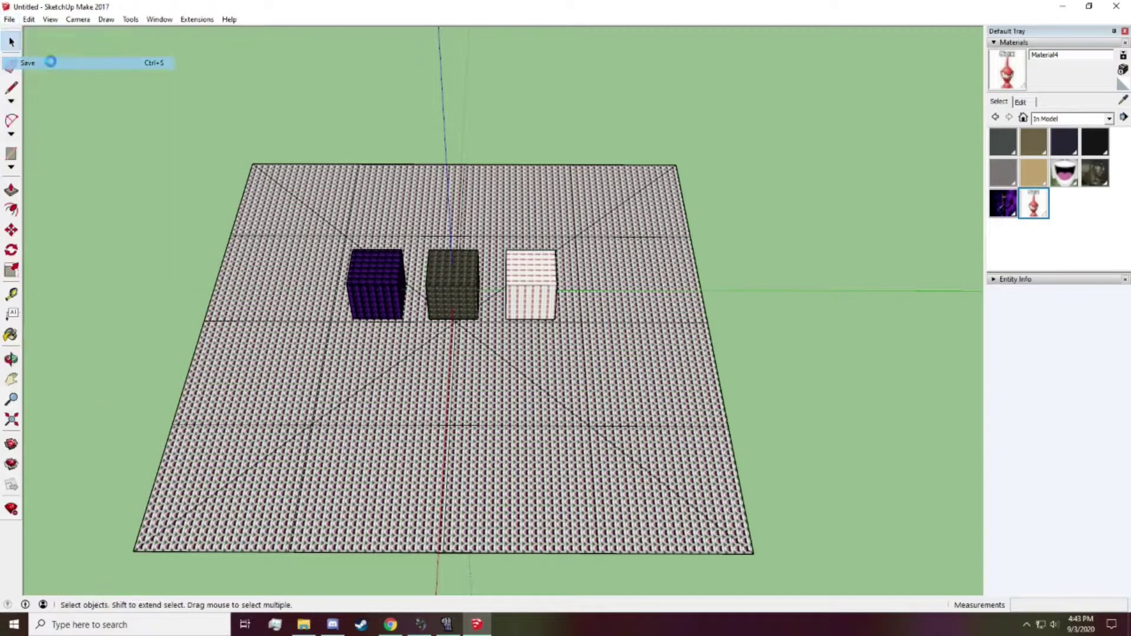
click(39, 120)
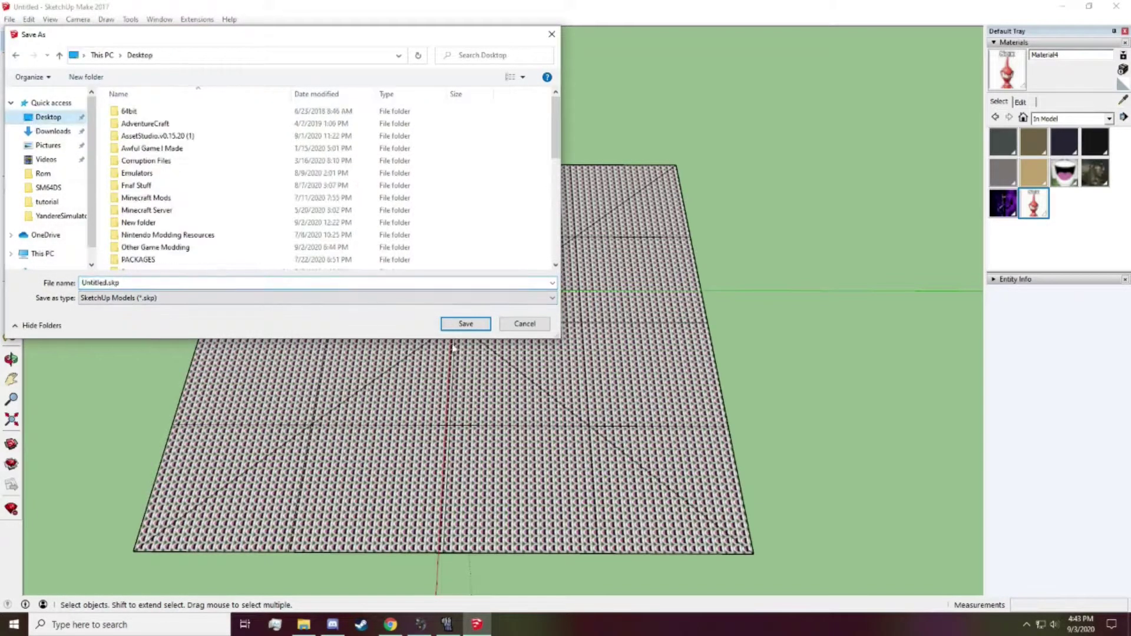
click(466, 323)
Step: Export the model to the Desktop as Untitled.obj and close SketchUp
click(9, 20)
click(87, 244)
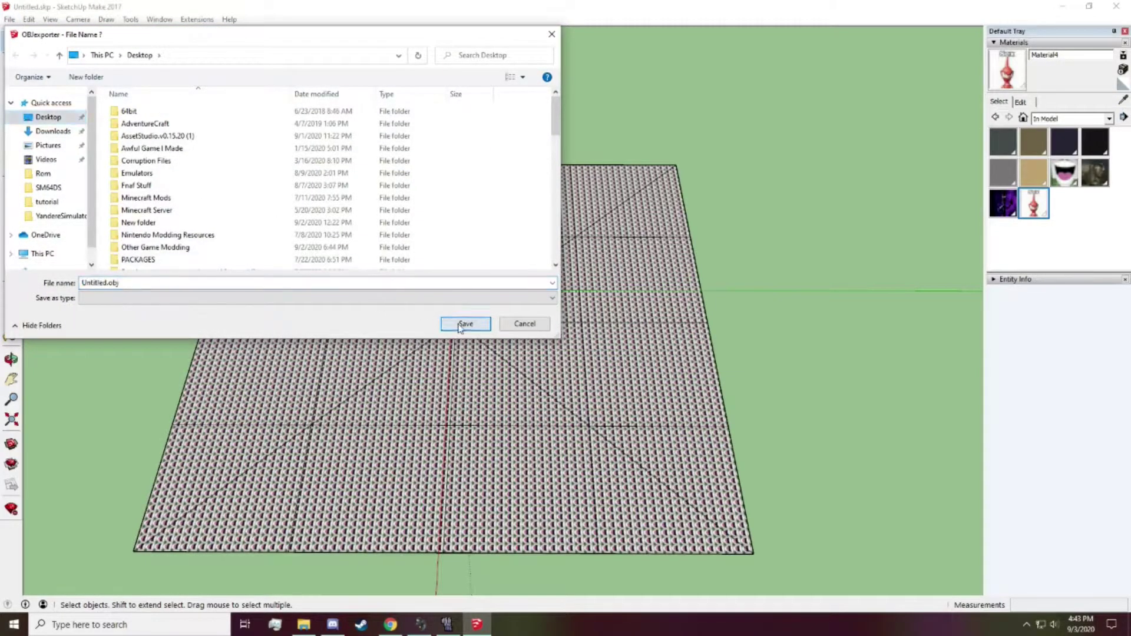
click(465, 324)
click(625, 337)
middle_drag(621, 346, 497, 379)
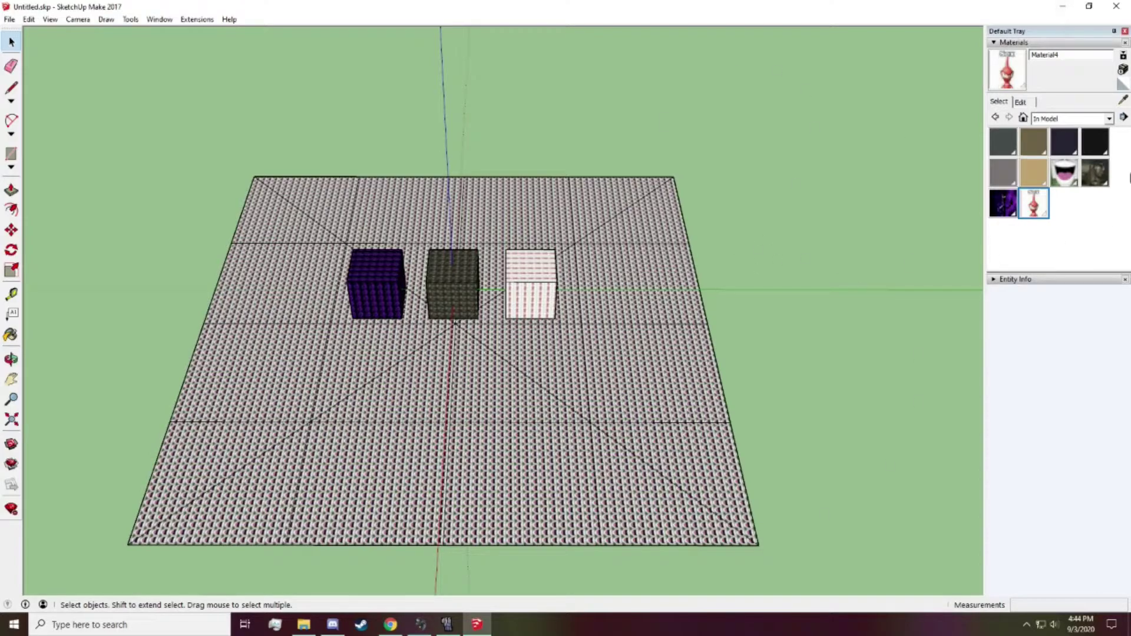
click(1118, 6)
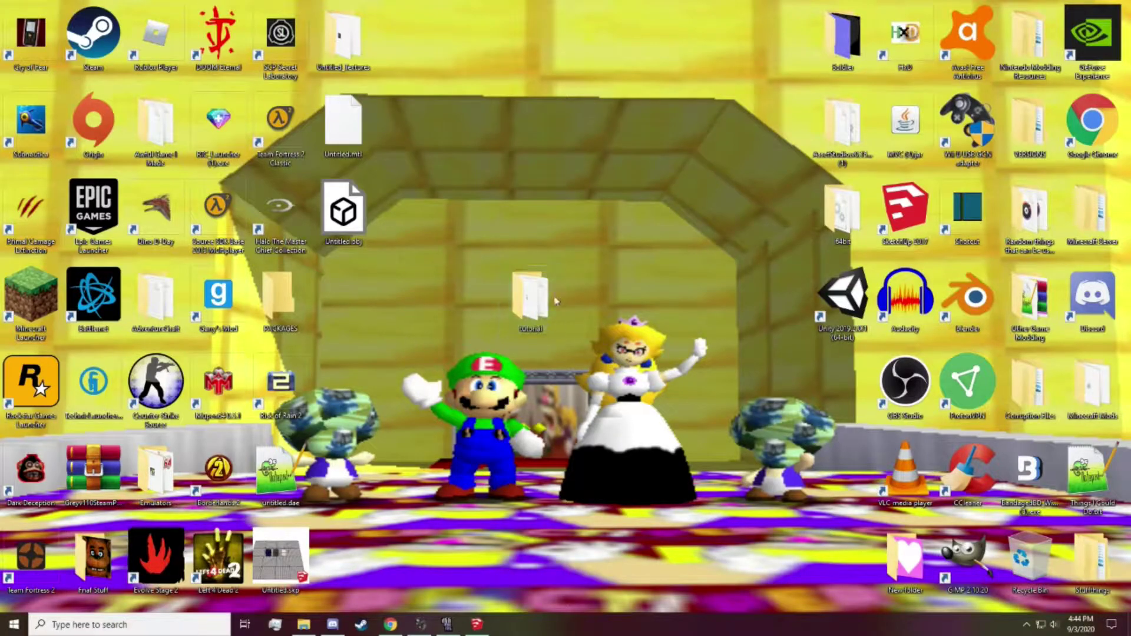
Step: Launch SM64DSe.exe from the bin\Release folder of SM64DSe-Ultimate-master inside the desktop's tutorial folder and minimize that folder window
double_click(530, 298)
double_click(449, 317)
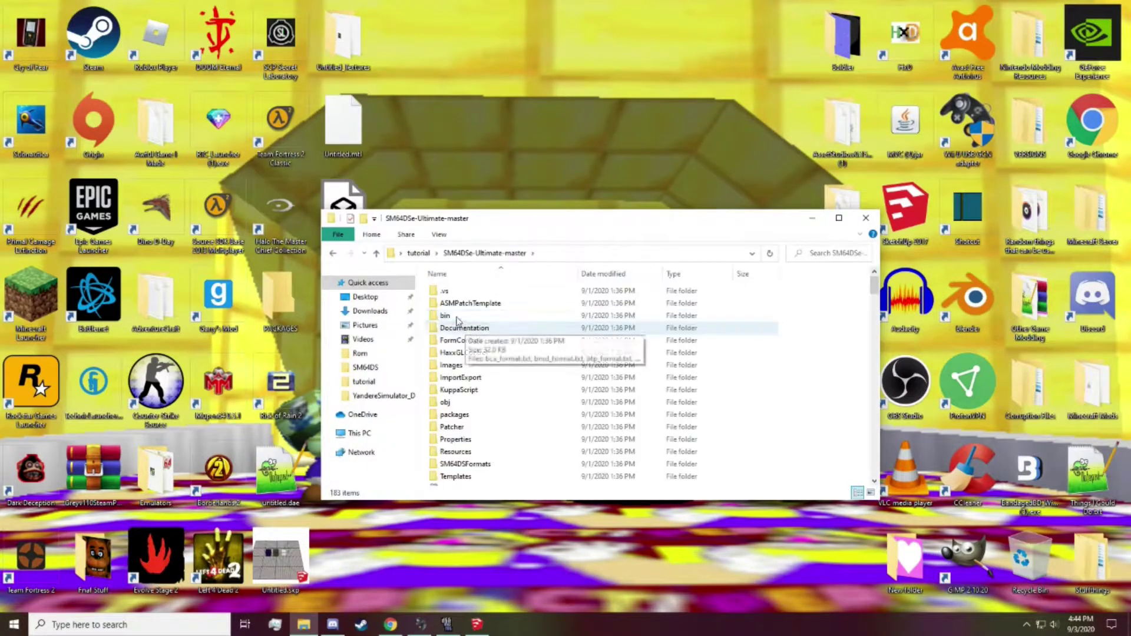
double_click(445, 299)
double_click(445, 294)
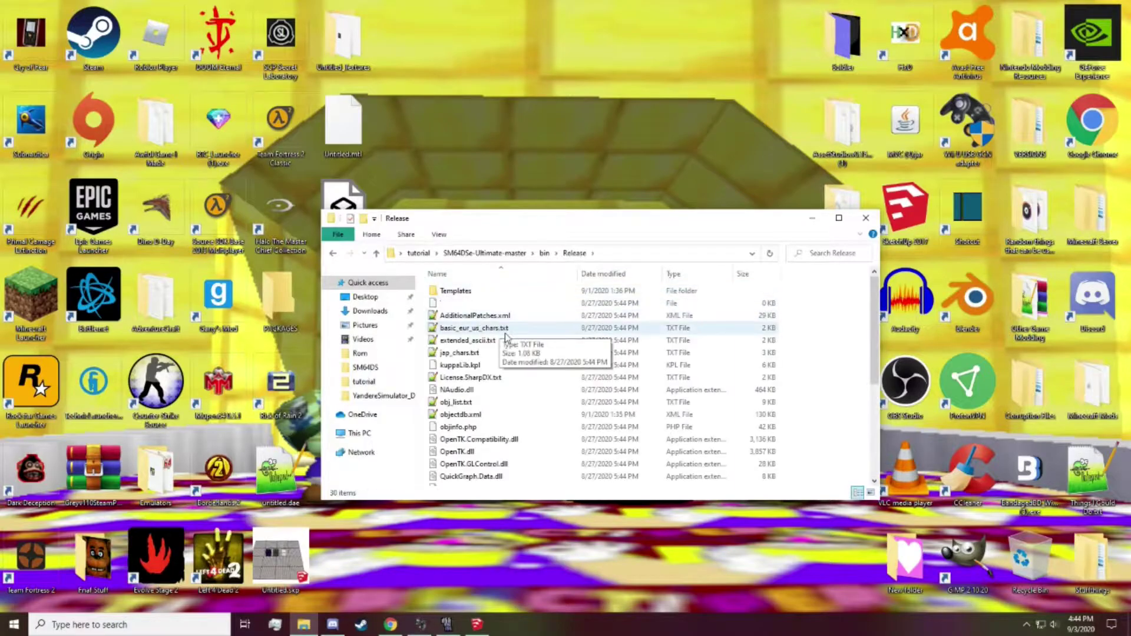
scroll(508, 383, down, 4)
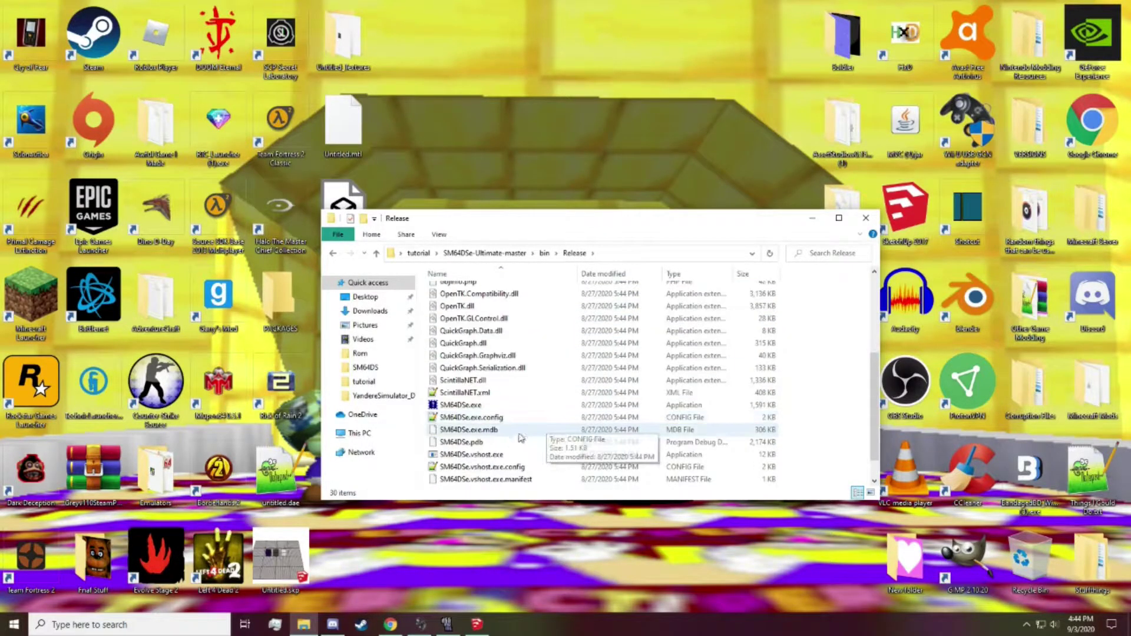
click(471, 405)
click(814, 218)
drag(207, 70, 618, 135)
Step: Open the ROM 0037 - Super Mario 64 DS (U)(Trashman).nds from the tutorial folder
click(508, 152)
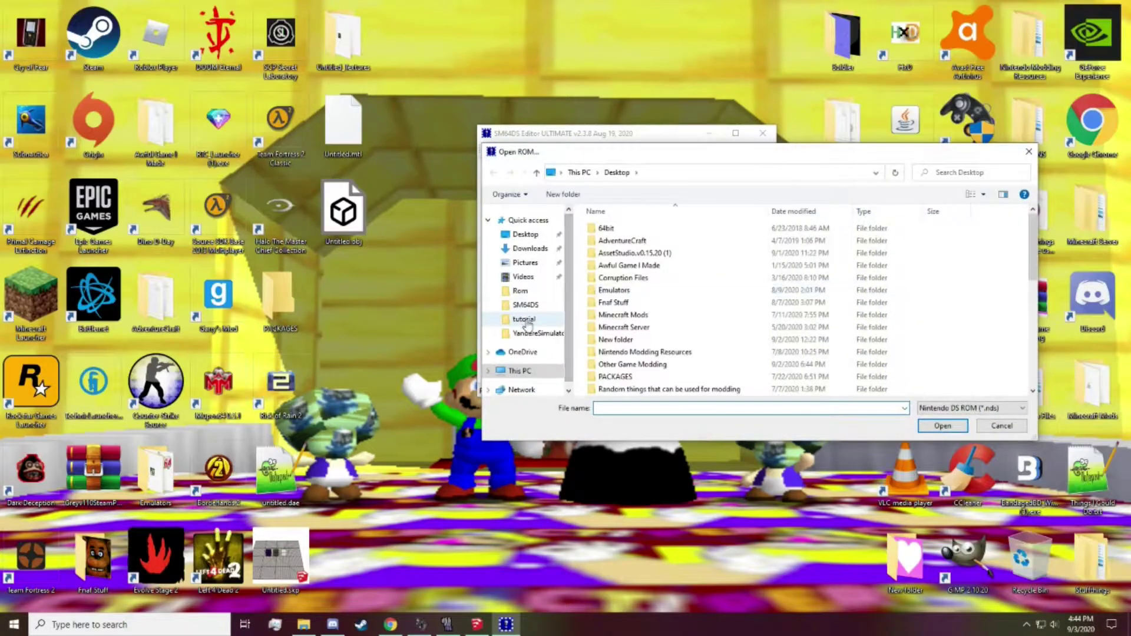
click(527, 321)
click(680, 253)
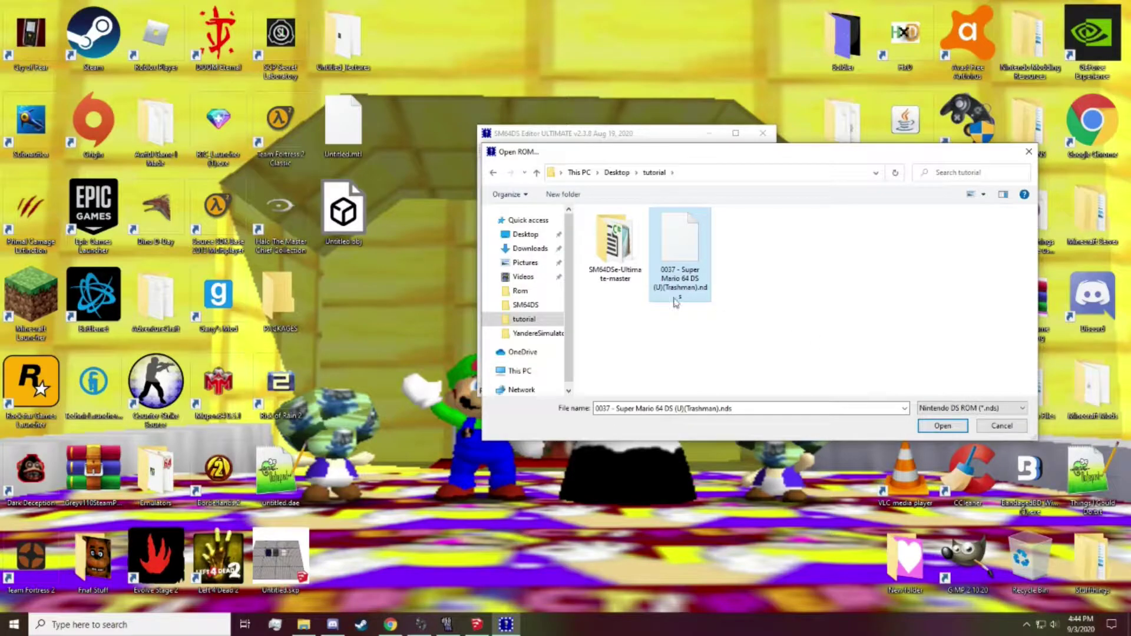
click(680, 320)
click(680, 254)
click(930, 430)
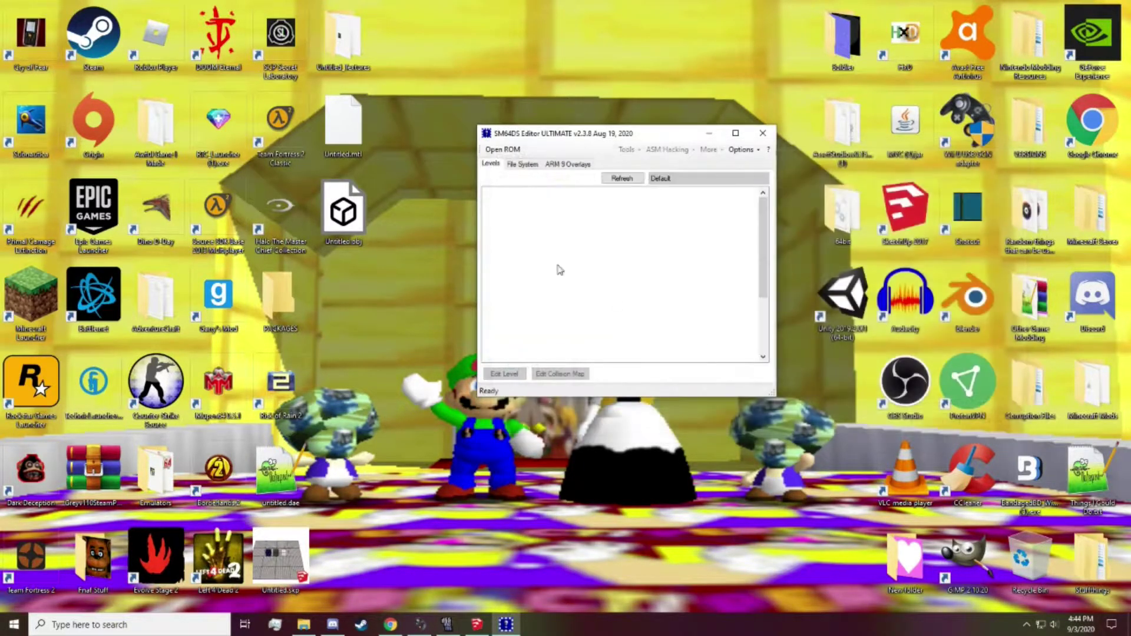
click(564, 231)
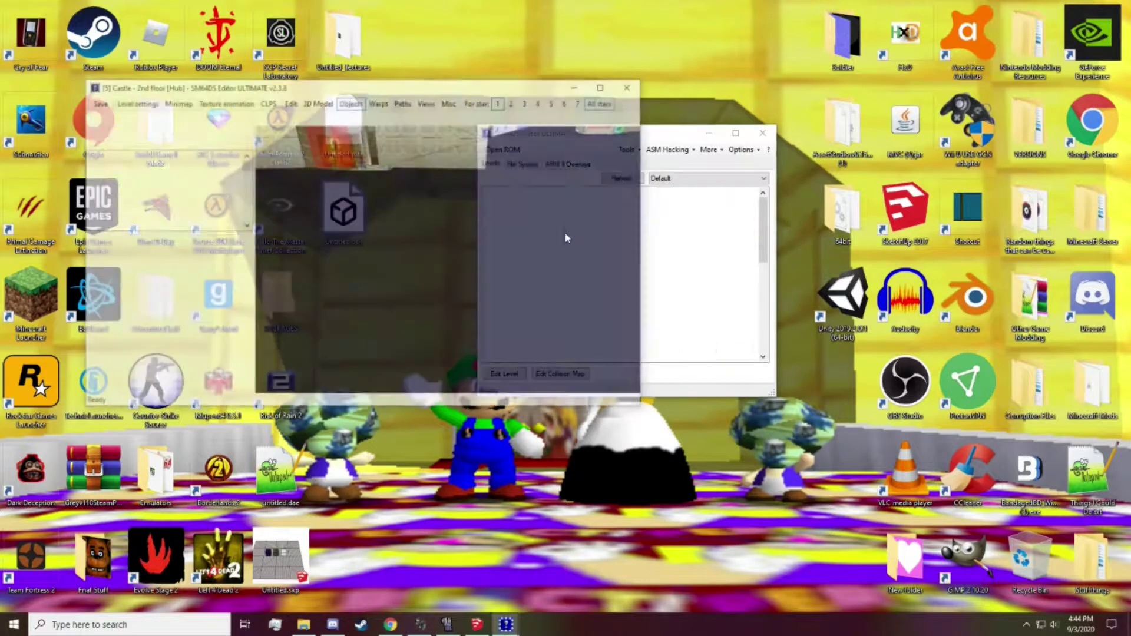
click(633, 83)
click(586, 244)
double_click(572, 237)
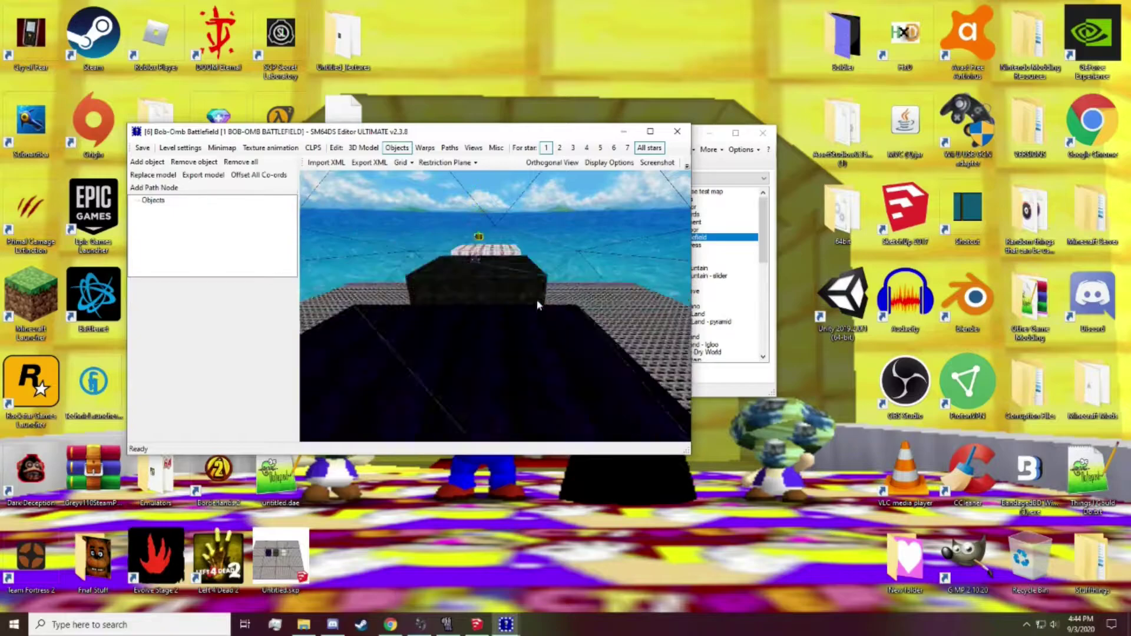
click(677, 130)
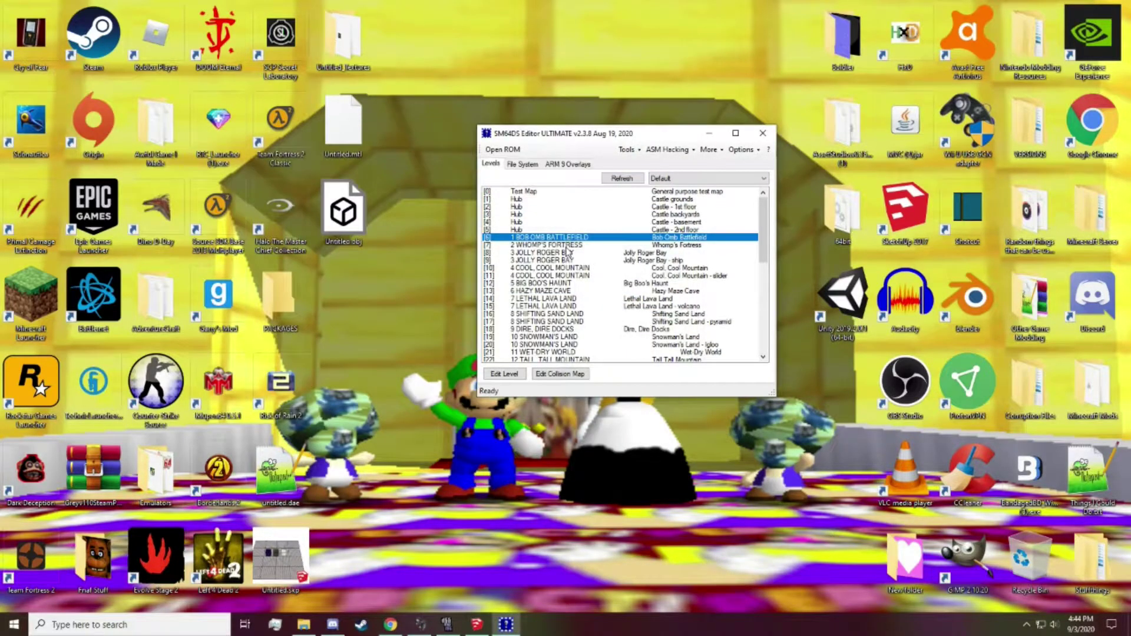
Step: Look through the level list and open level 7, Whomp's Fortress, for editing
click(567, 247)
scroll(570, 252, down, 4)
scroll(573, 255, up, 4)
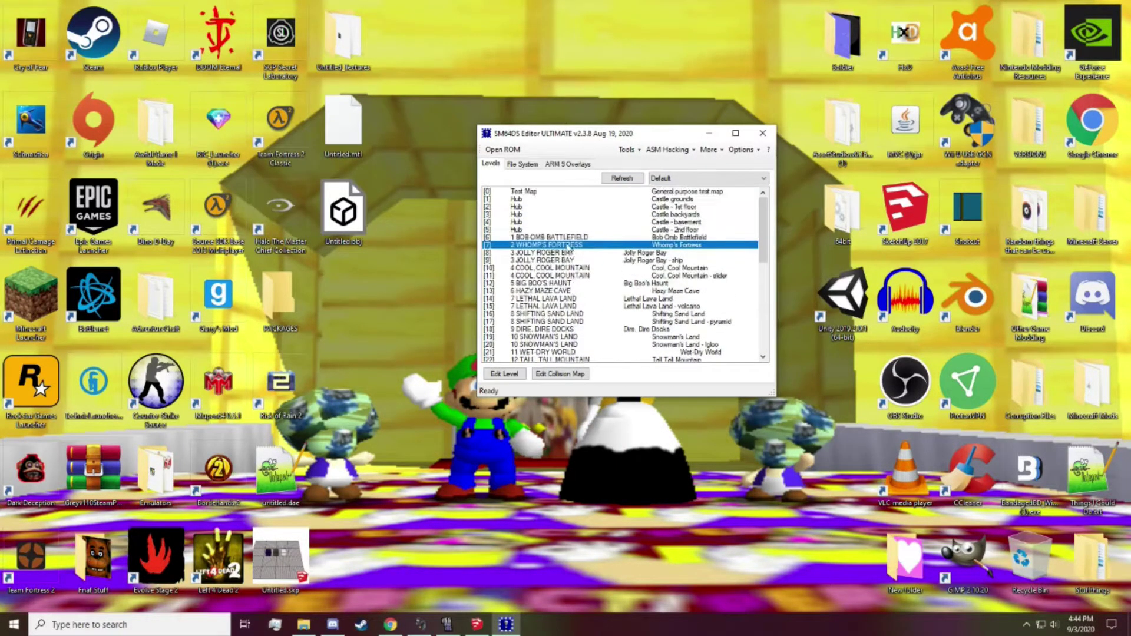
drag(601, 139, 560, 186)
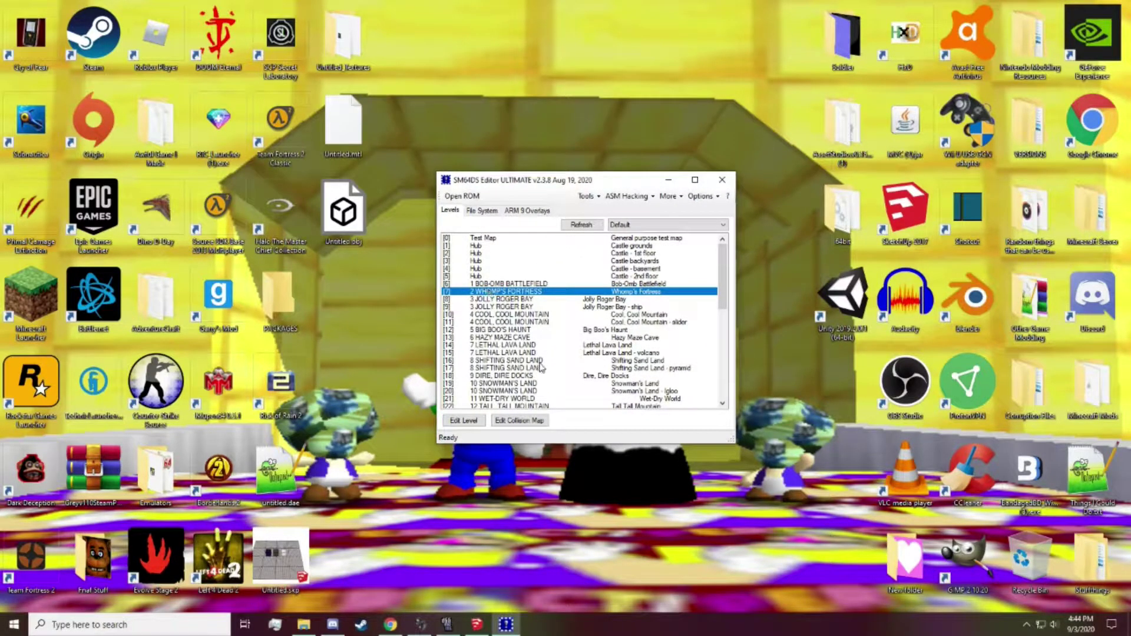
scroll(541, 367, down, 6)
scroll(535, 318, up, 6)
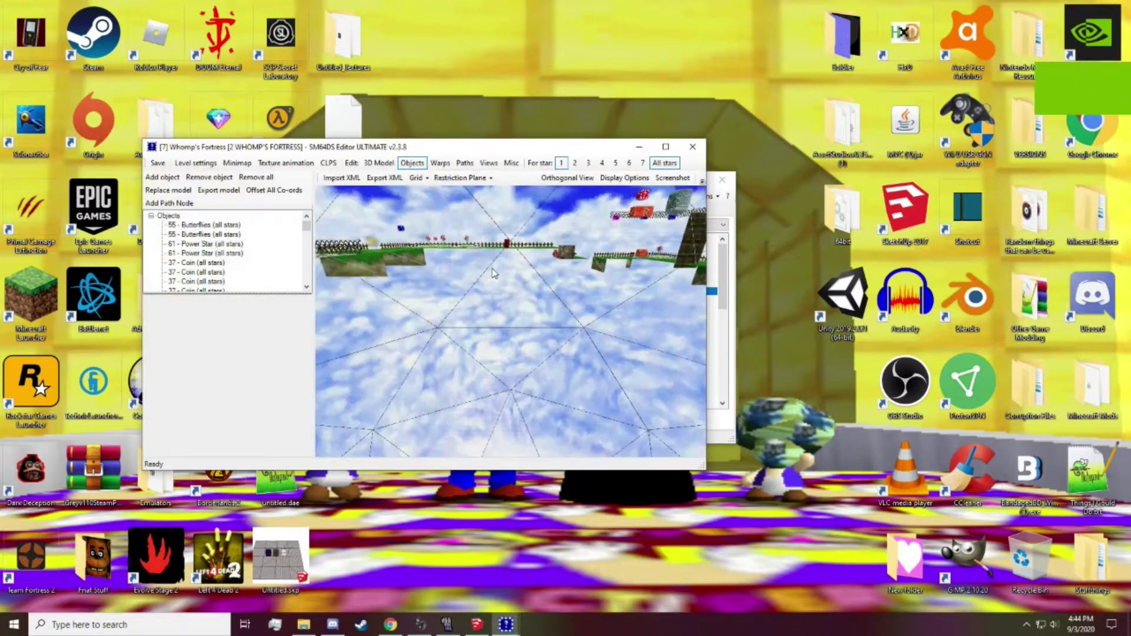
Step: Maximize the level editor and examine the original Whomp's Fortress model from several angles
scroll(585, 352, up, 6)
right_drag(568, 317, 344, 423)
scroll(389, 377, up, 4)
drag(343, 422, 524, 379)
right_drag(522, 376, 578, 336)
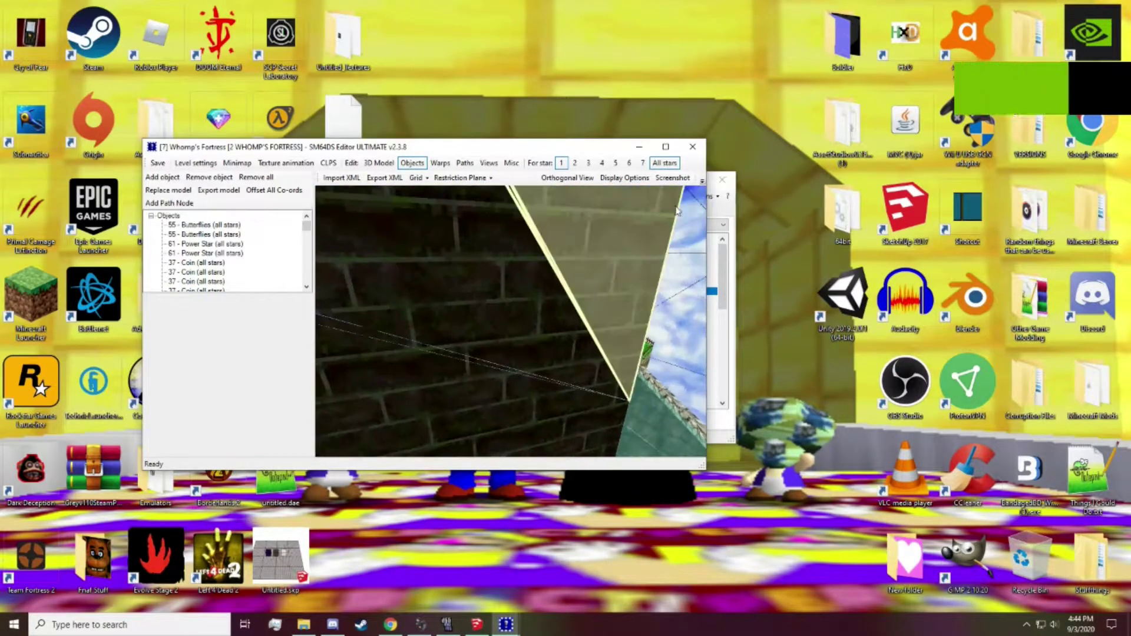
click(666, 146)
right_drag(634, 260, 836, 353)
drag(835, 351, 692, 468)
right_drag(693, 469, 732, 475)
scroll(732, 475, down, 4)
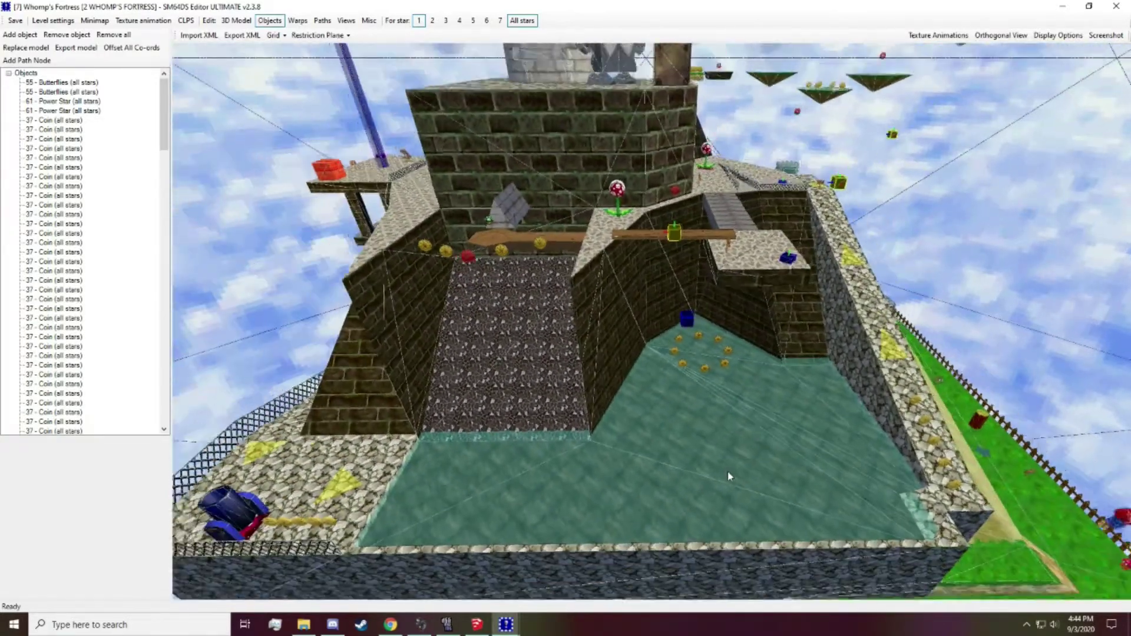
drag(644, 460, 684, 340)
right_drag(684, 340, 675, 410)
drag(676, 411, 641, 414)
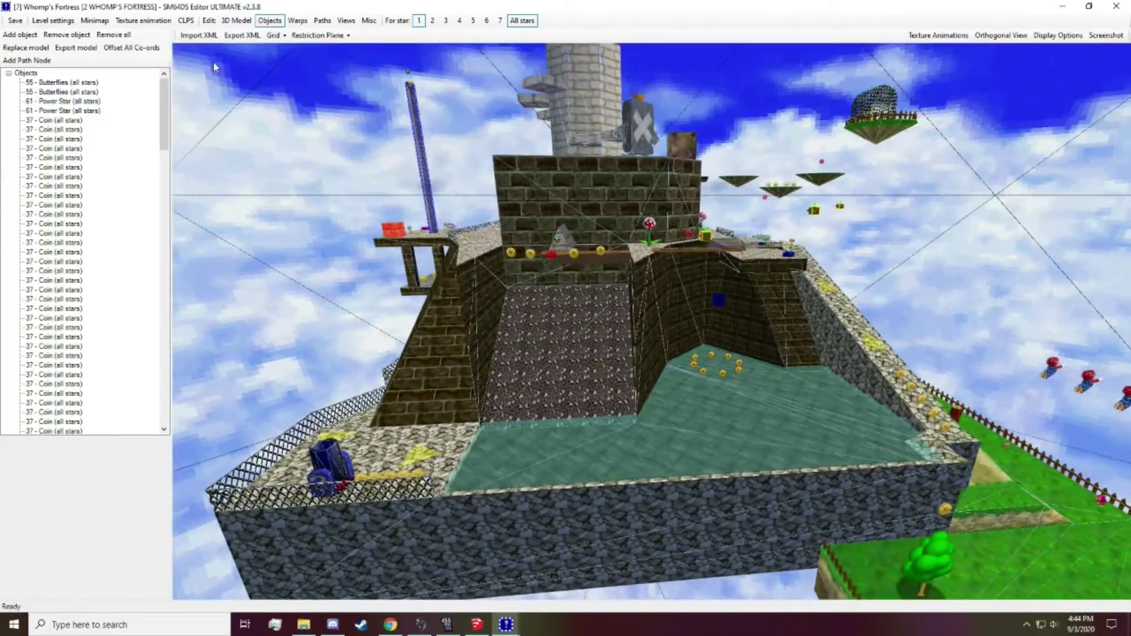
Step: Switch to 3D model editing and open the level model importer for Whomp's Fortress
click(238, 21)
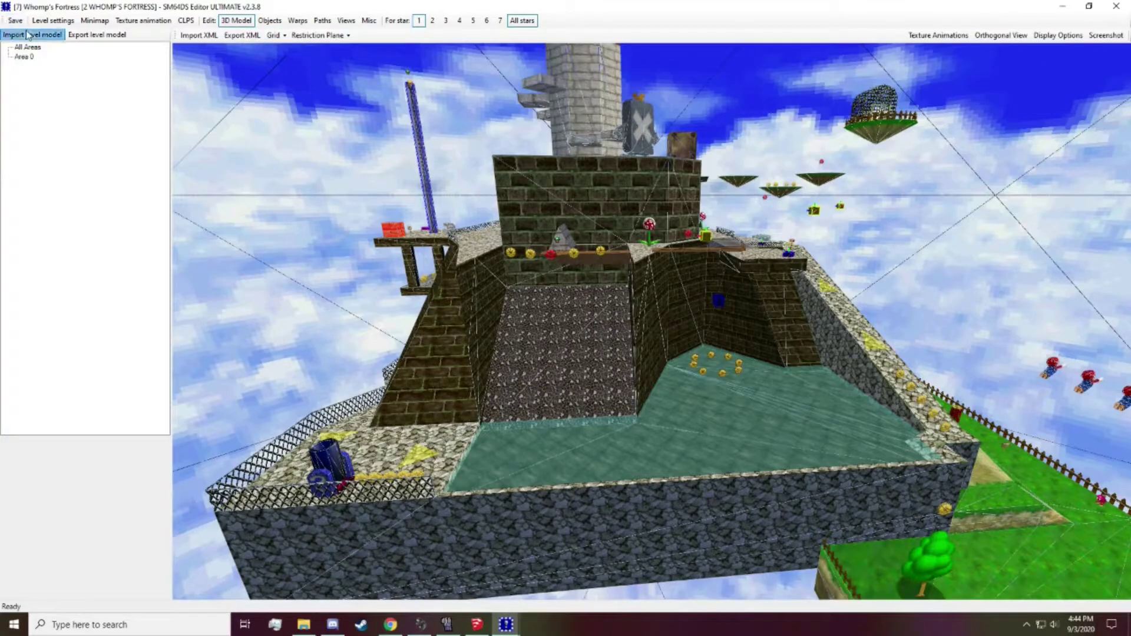
click(28, 35)
drag(269, 31, 500, 79)
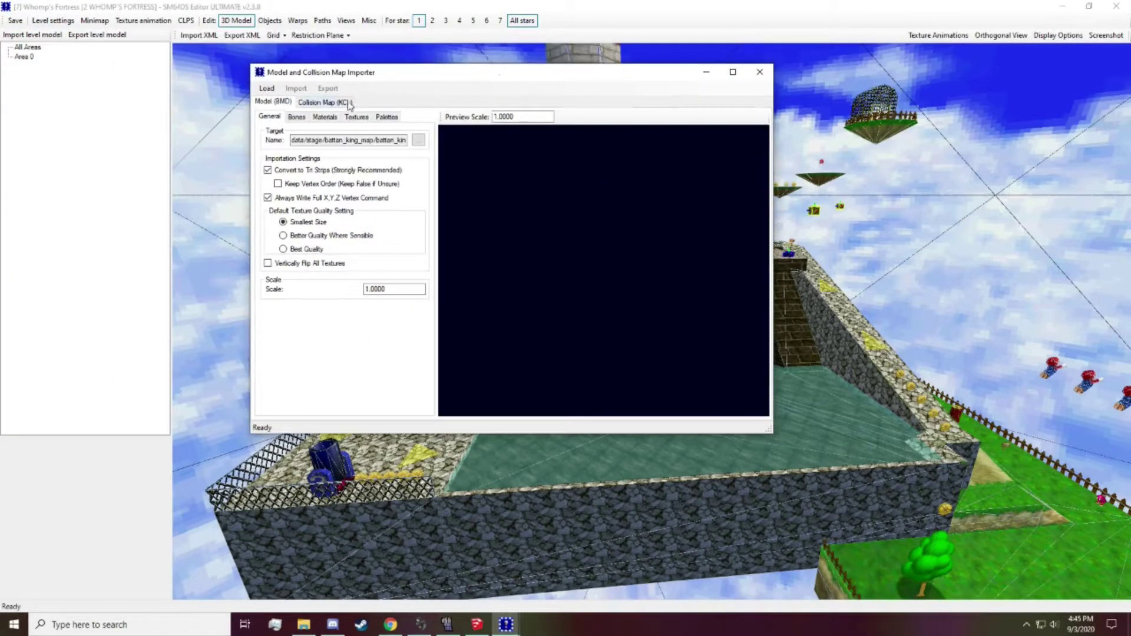
Step: Load the external model Untitled.obj from the Desktop into the importer
click(267, 89)
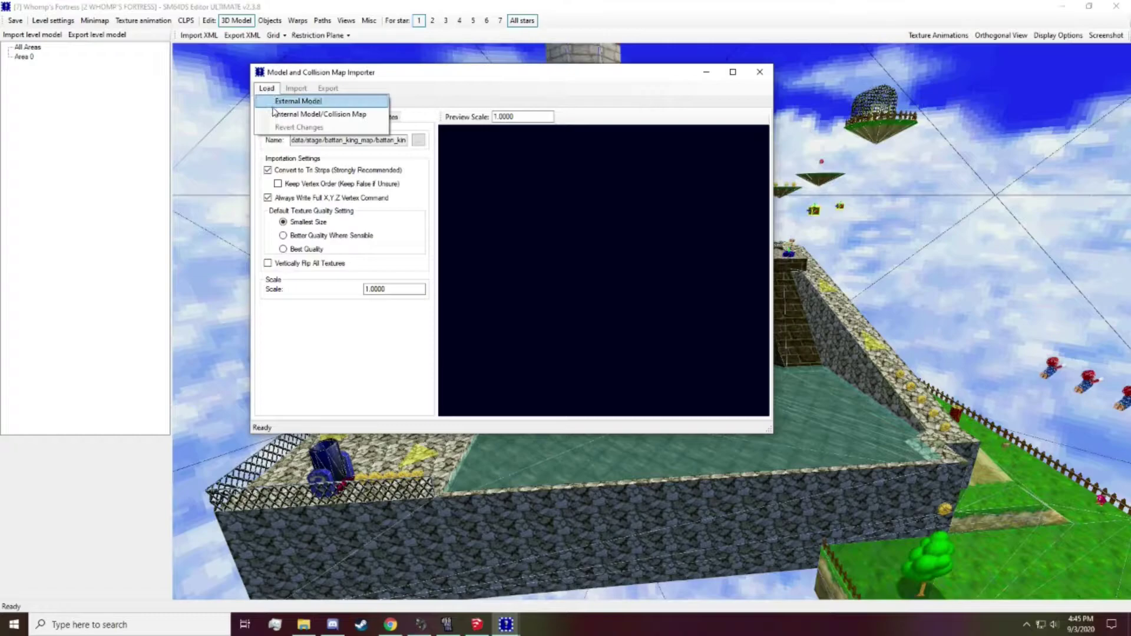
click(273, 106)
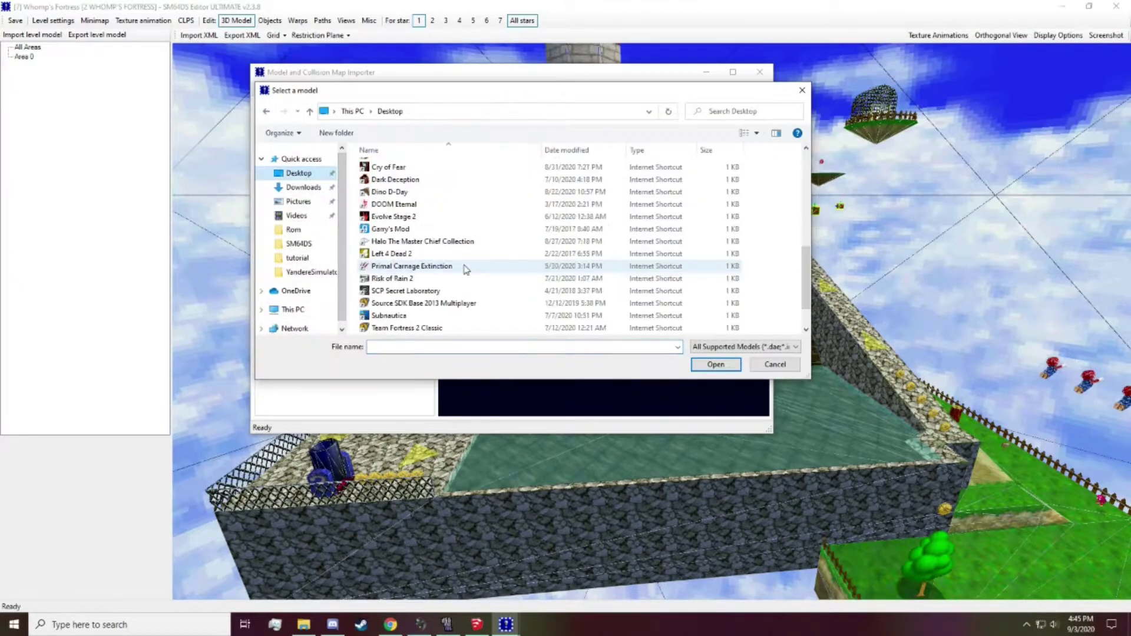
scroll(448, 294, down, 1)
click(409, 327)
click(715, 365)
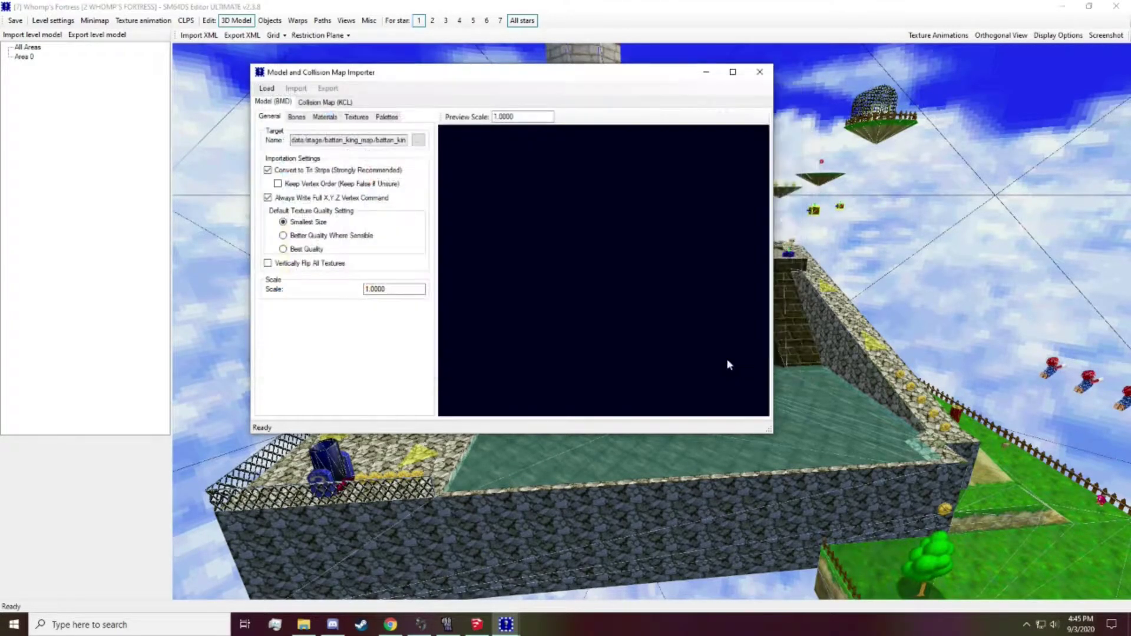
Step: Maximize the importer and examine the textured floor and three cubes in the model preview
scroll(607, 248, down, 5)
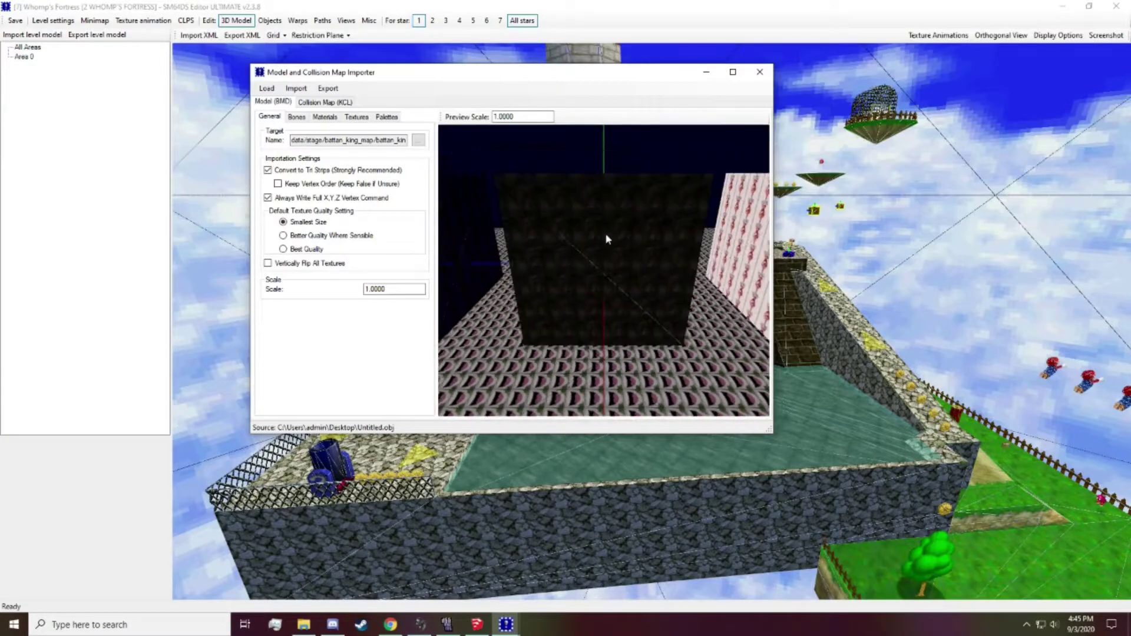
click(733, 72)
drag(677, 253, 609, 373)
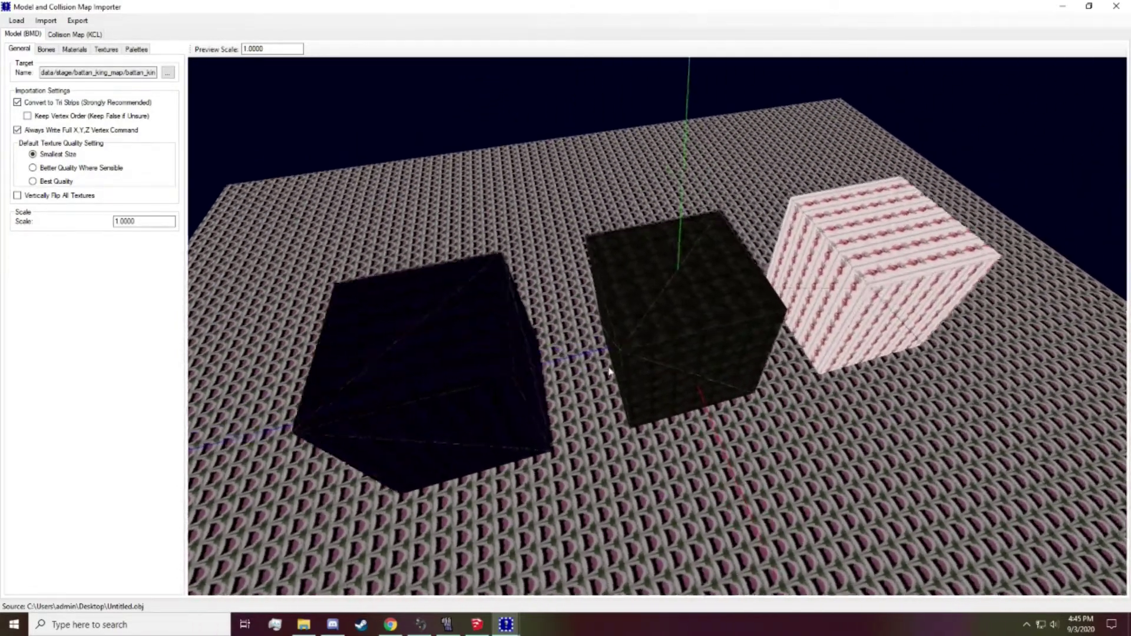
scroll(626, 381, up, 8)
scroll(653, 373, up, 5)
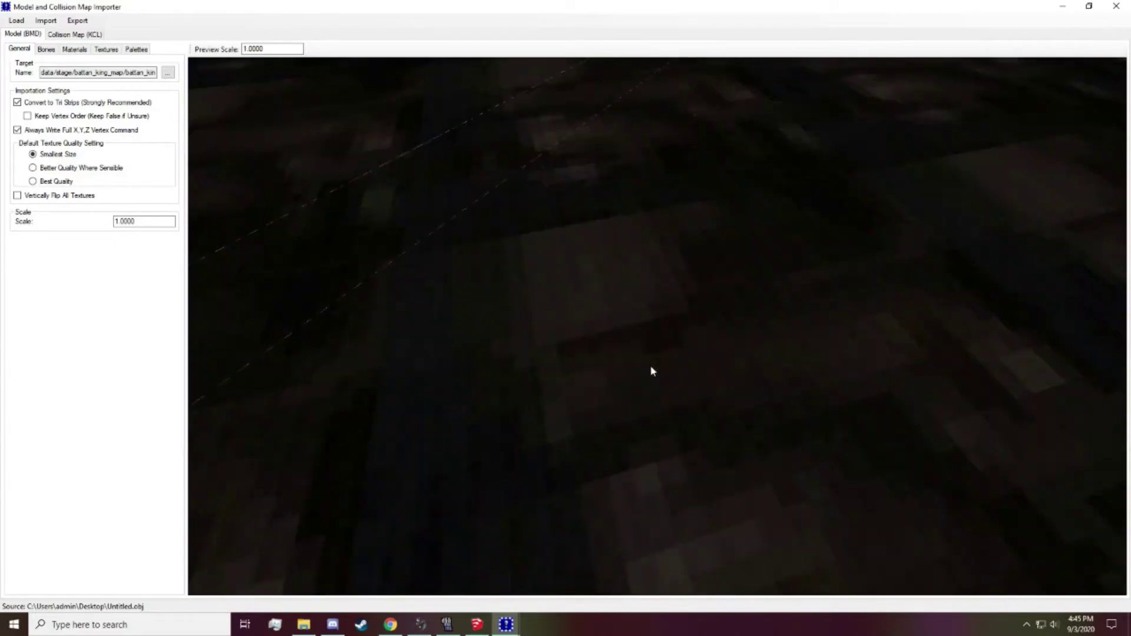
drag(740, 367, 802, 126)
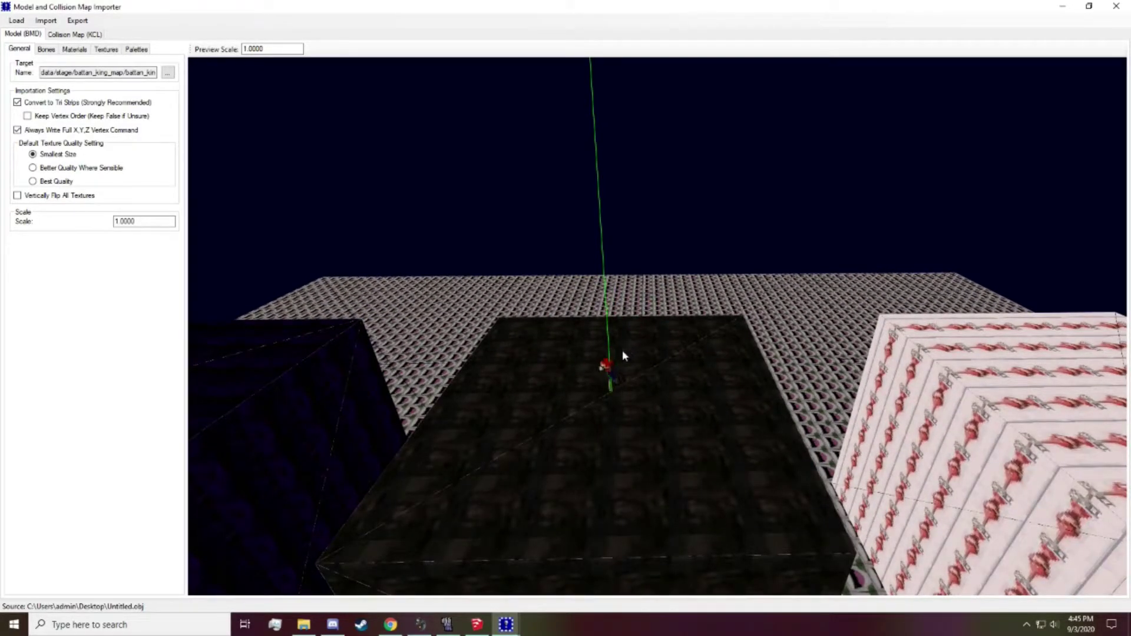
drag(625, 356, 482, 437)
drag(600, 449, 492, 439)
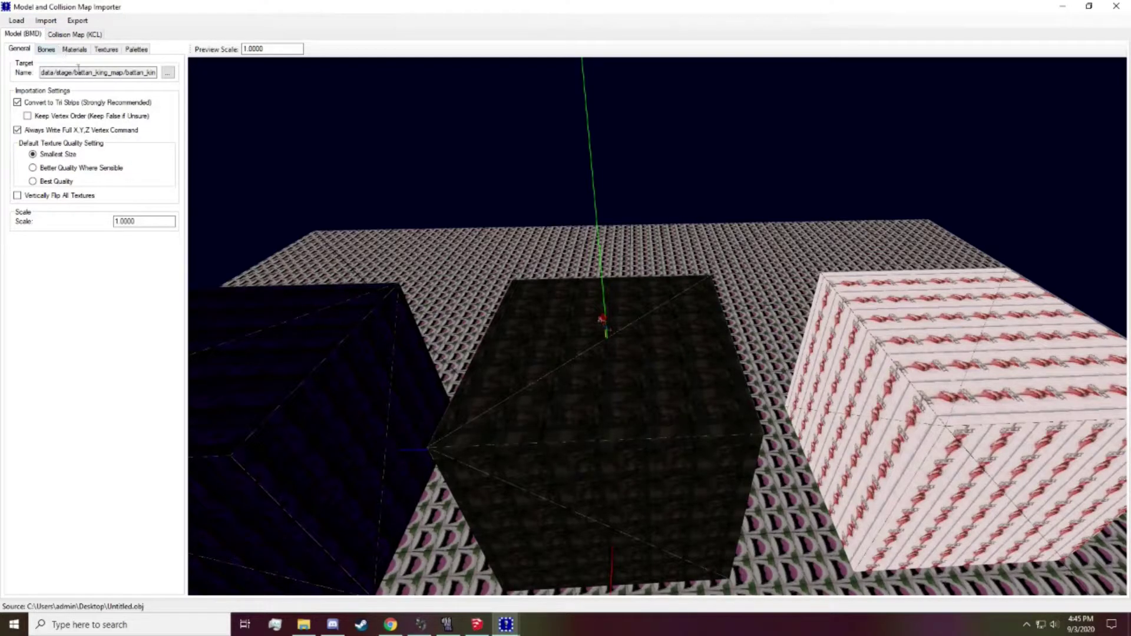
Step: Check the model's Scale and Preview Scale settings against the Mario figure in the preview
click(133, 221)
click(131, 222)
click(244, 49)
scroll(284, 143, down, 3)
right_drag(479, 357, 471, 386)
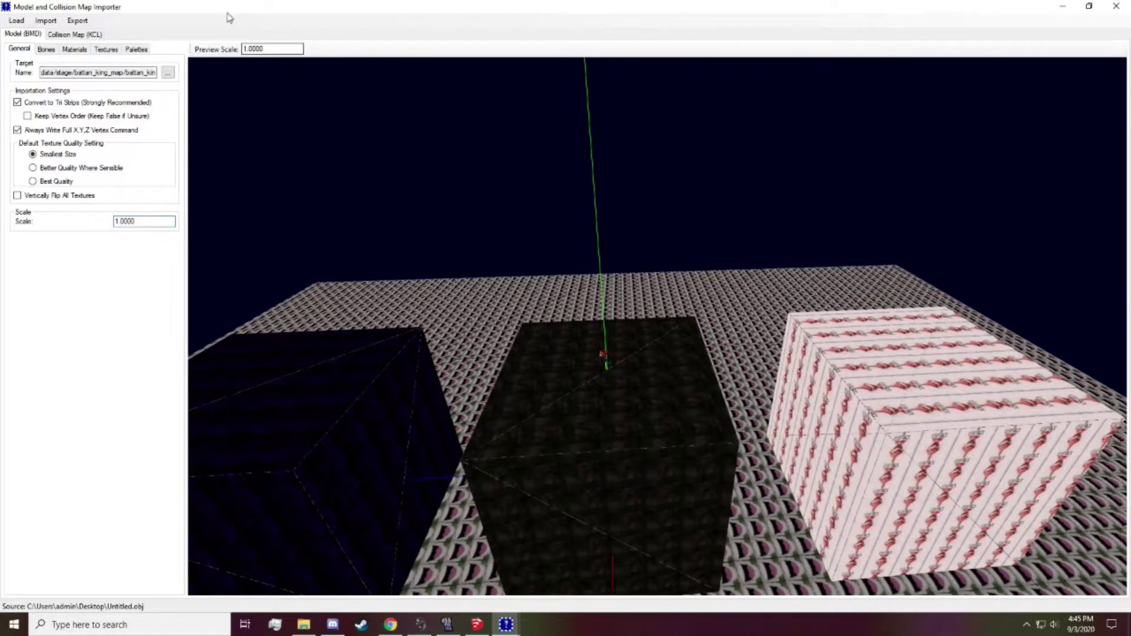
drag(266, 147, 377, 195)
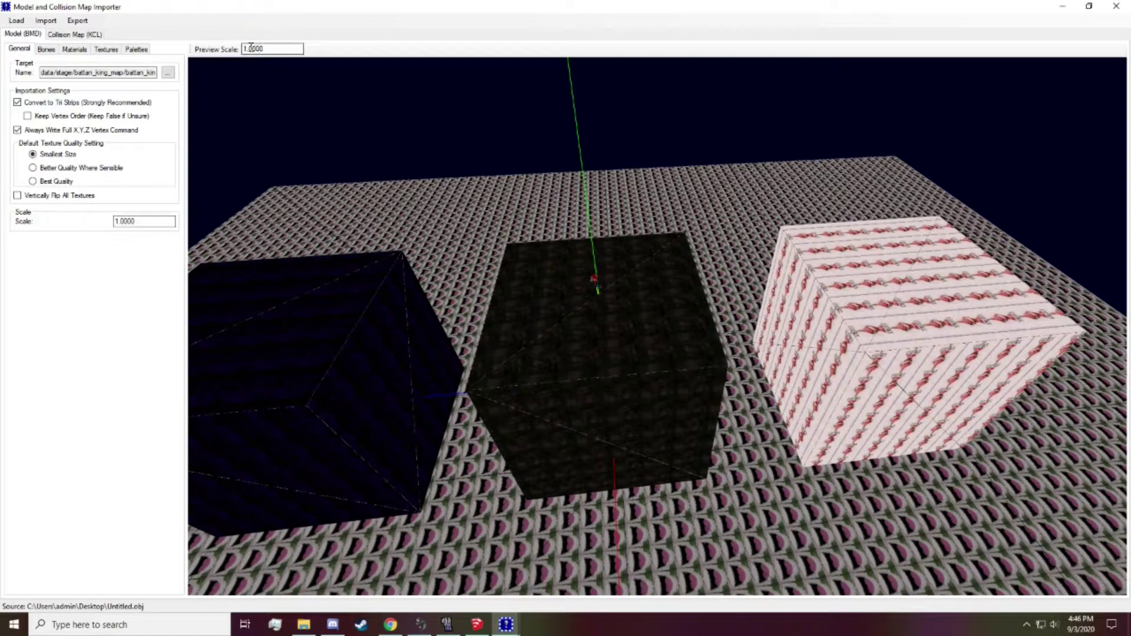
right_drag(412, 272, 431, 322)
scroll(432, 322, up, 4)
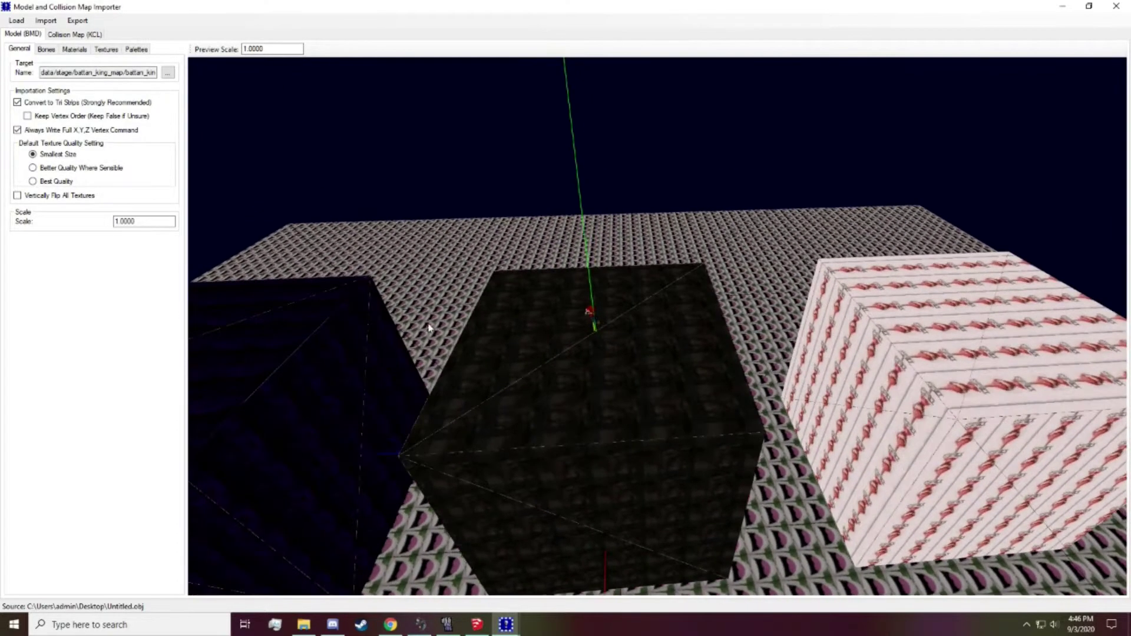
Step: Try a model scale of 0.0200, inspect the preview and restore the scale to 1.0000
click(128, 221)
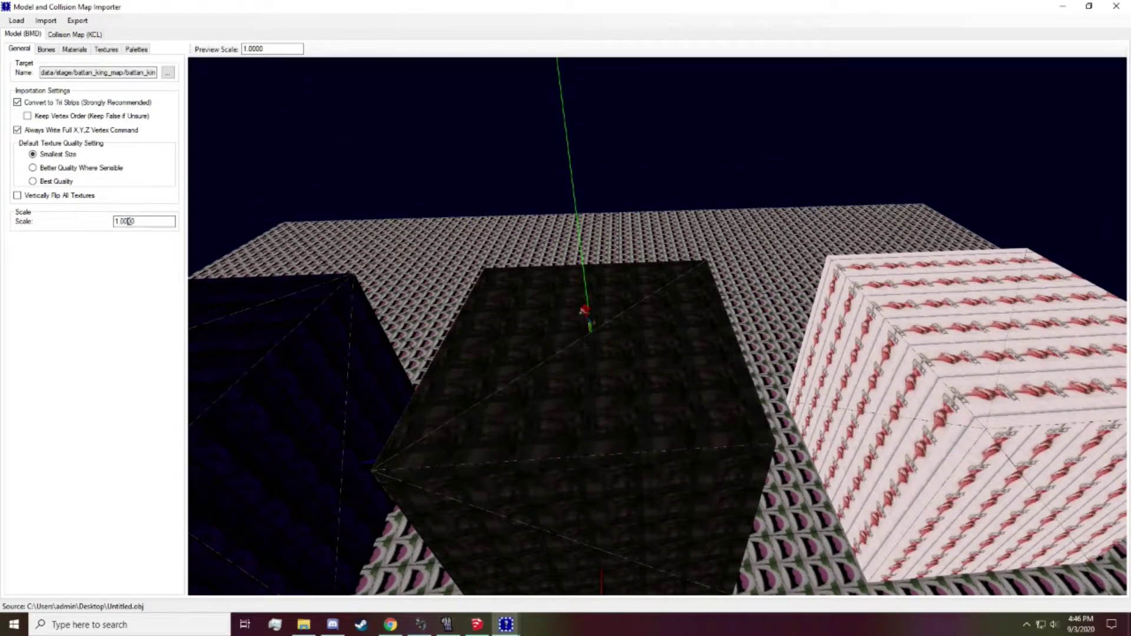
key(BackSpace)
text(1)
key(BackSpace)
text(2)
key(BackSpace)
text(0)
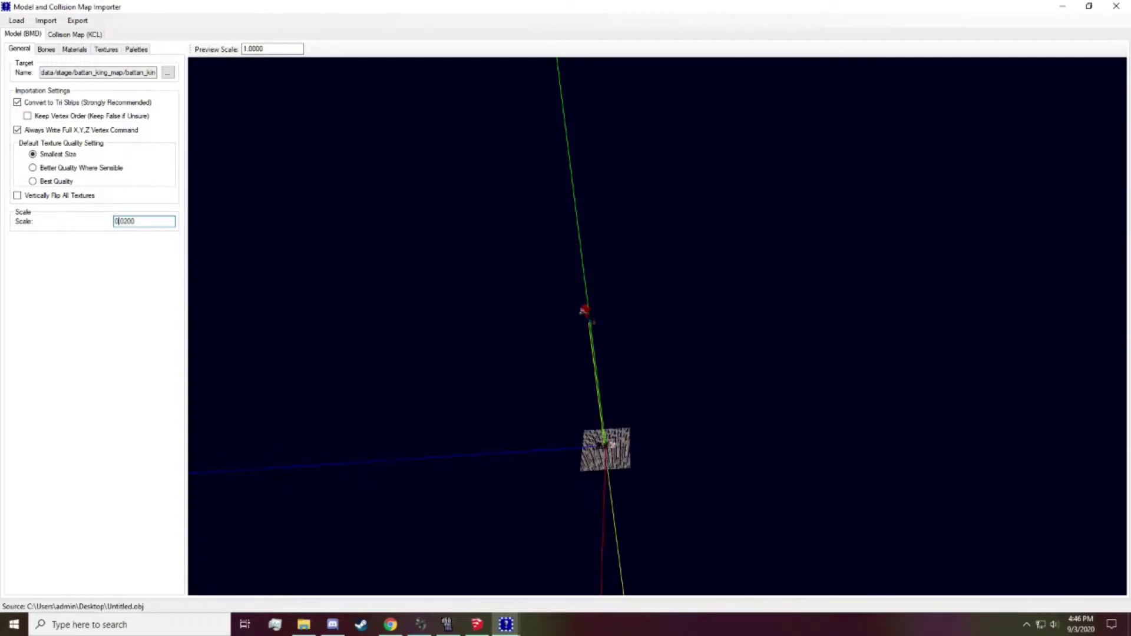
scroll(625, 377, up, 5)
drag(706, 433, 638, 331)
scroll(638, 331, up, 3)
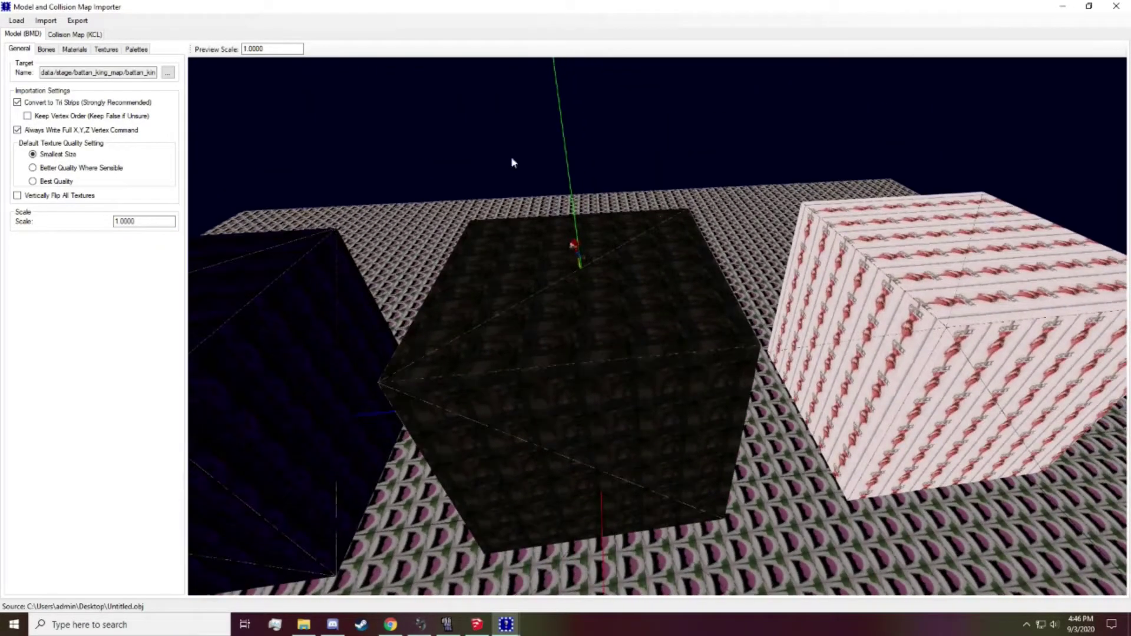
Step: Show the collision map (KCL) settings and examine the floor and cubes in the collision preview
click(75, 34)
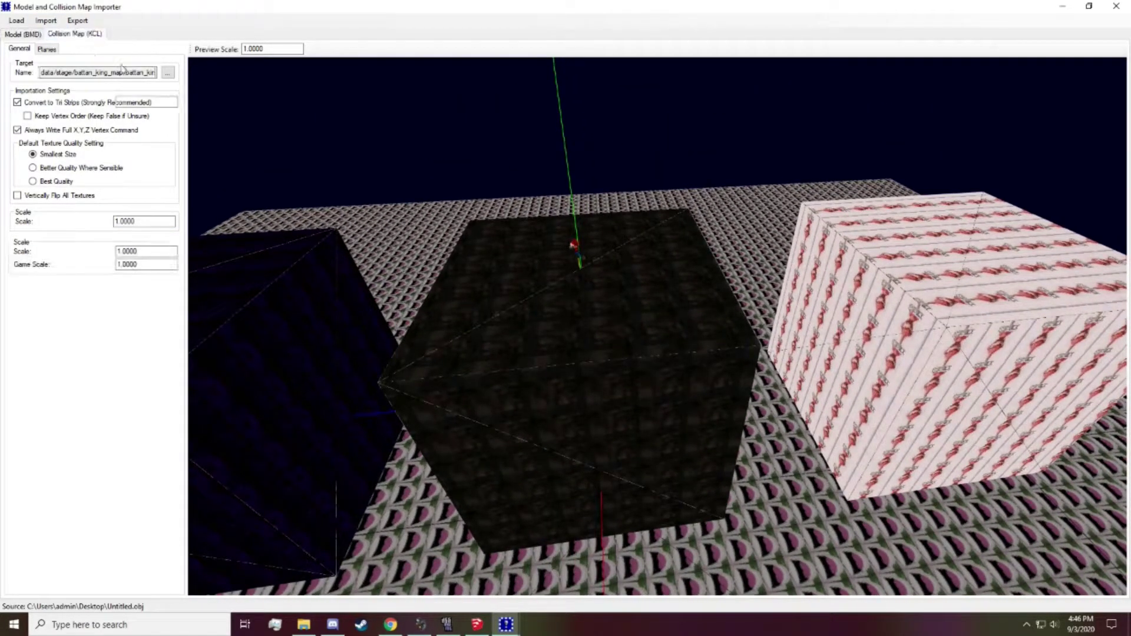
drag(468, 247, 565, 370)
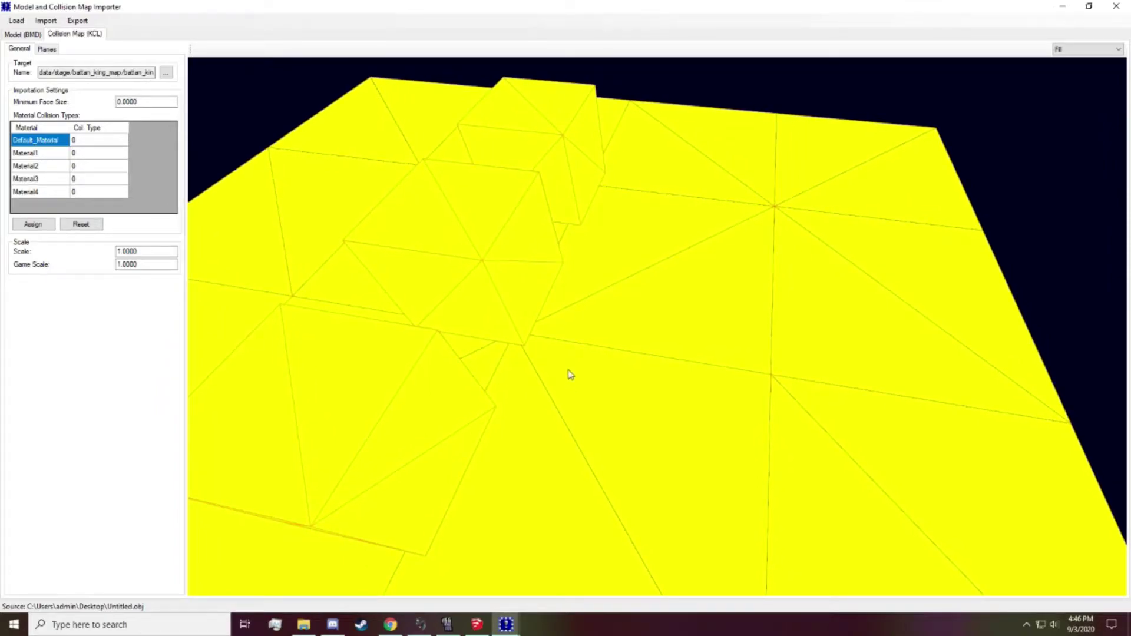
drag(570, 375, 782, 388)
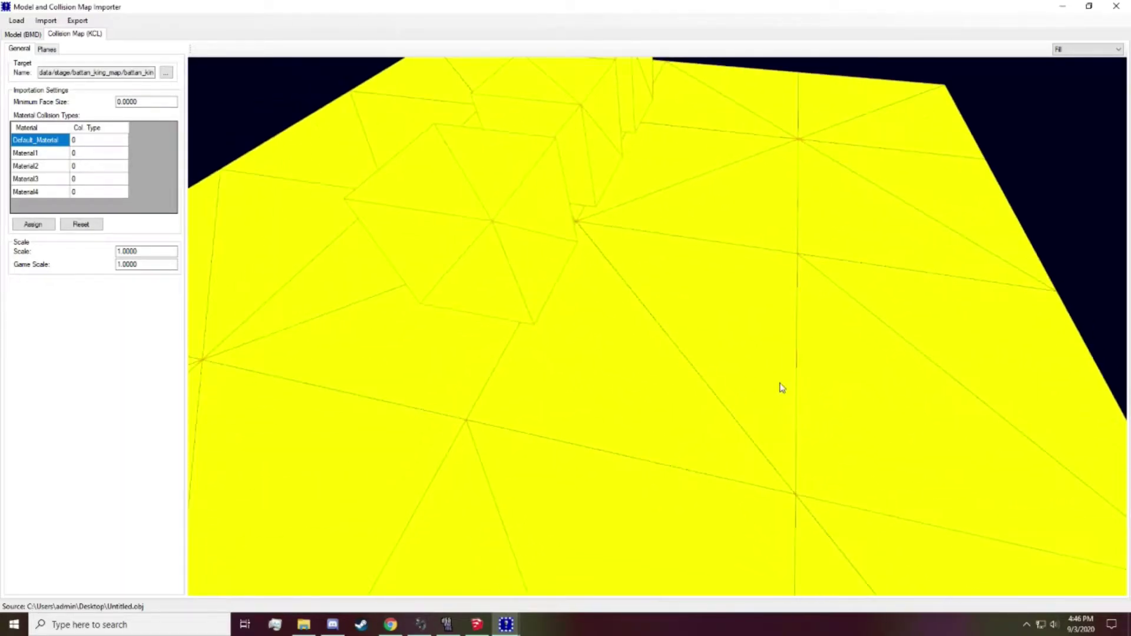
drag(497, 463, 445, 311)
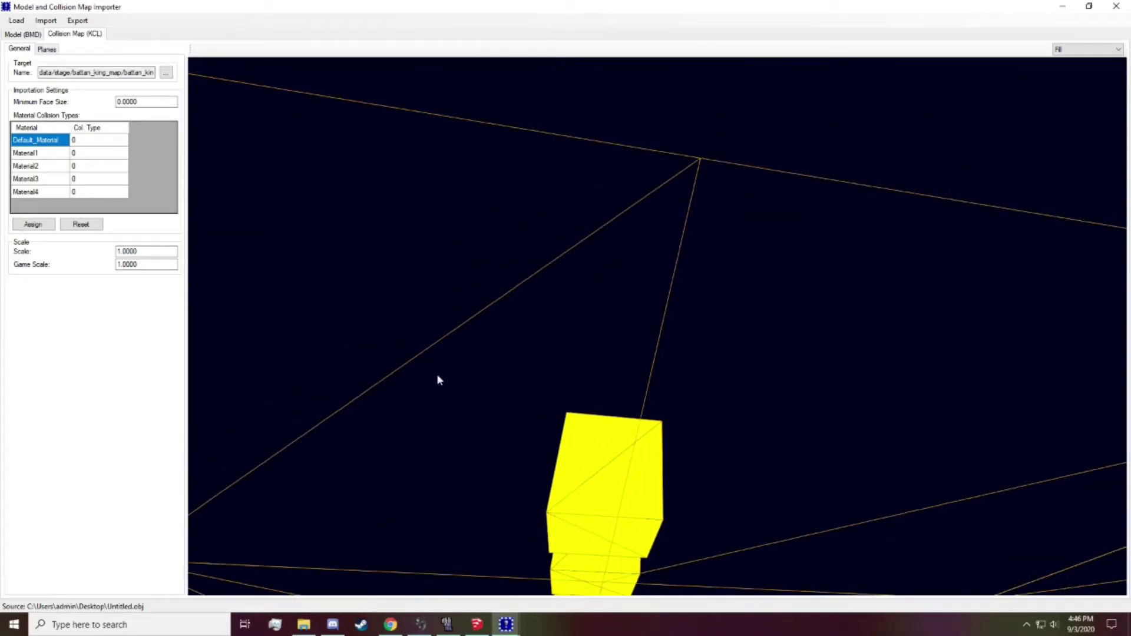
Step: Compare the floor and three cubes in the collision preview with the textured model preview from several angles
drag(437, 377, 614, 322)
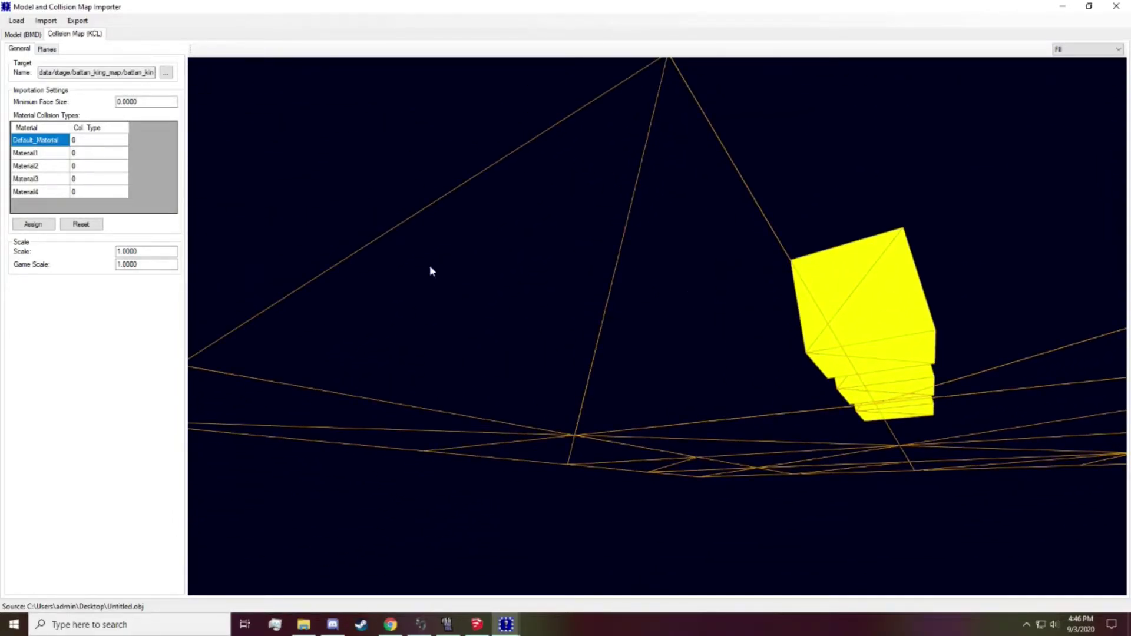
drag(430, 271, 636, 383)
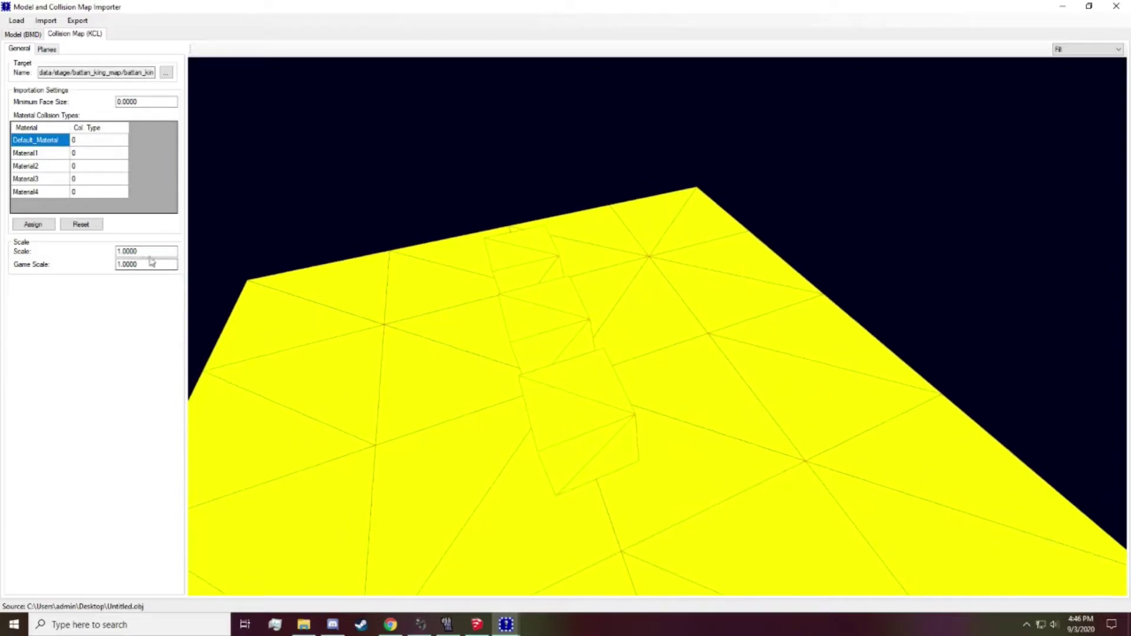
click(126, 252)
drag(210, 259, 584, 465)
mouse_move(528, 373)
mouse_down()
mouse_move(563, 308)
mouse_move(440, 334)
mouse_move(609, 408)
mouse_move(514, 367)
mouse_up()
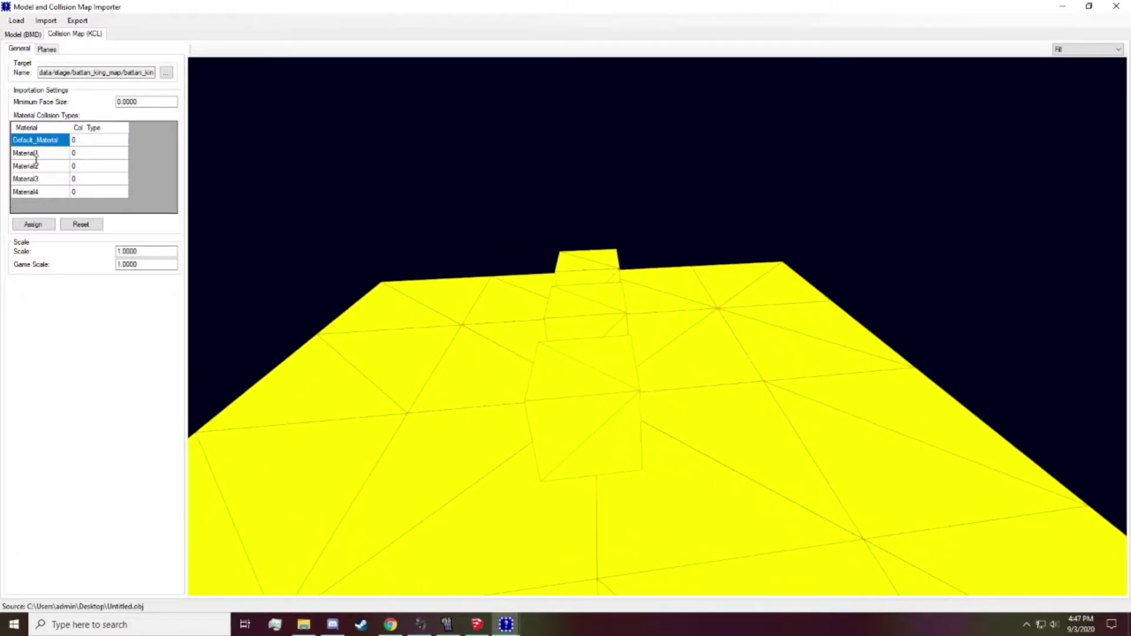
click(22, 34)
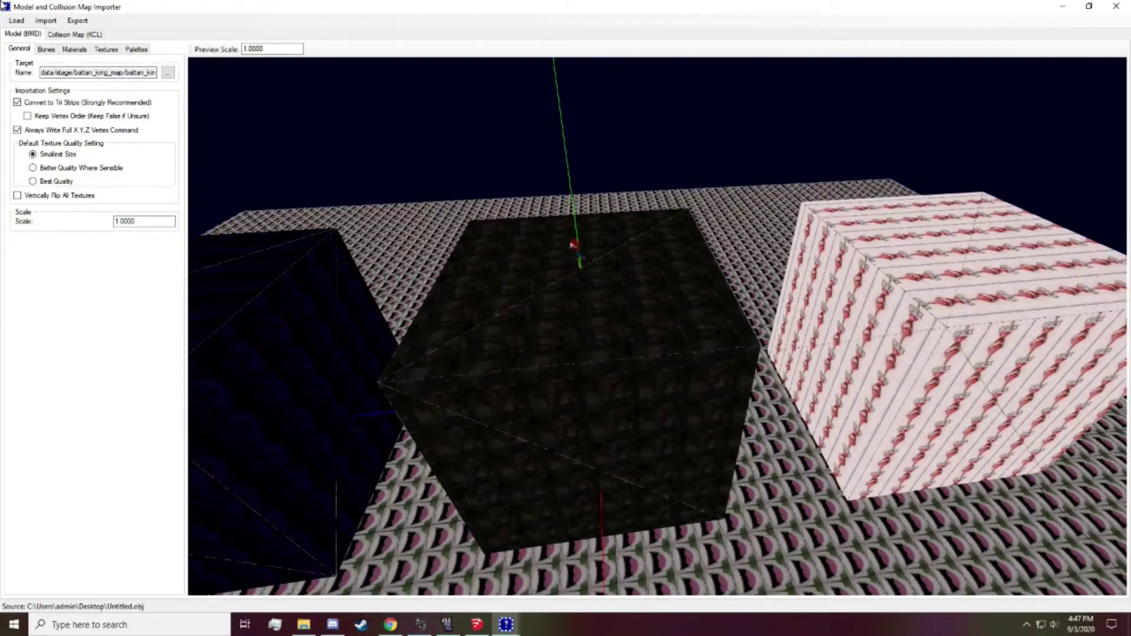
click(59, 34)
drag(462, 189, 600, 275)
scroll(599, 276, down, 1)
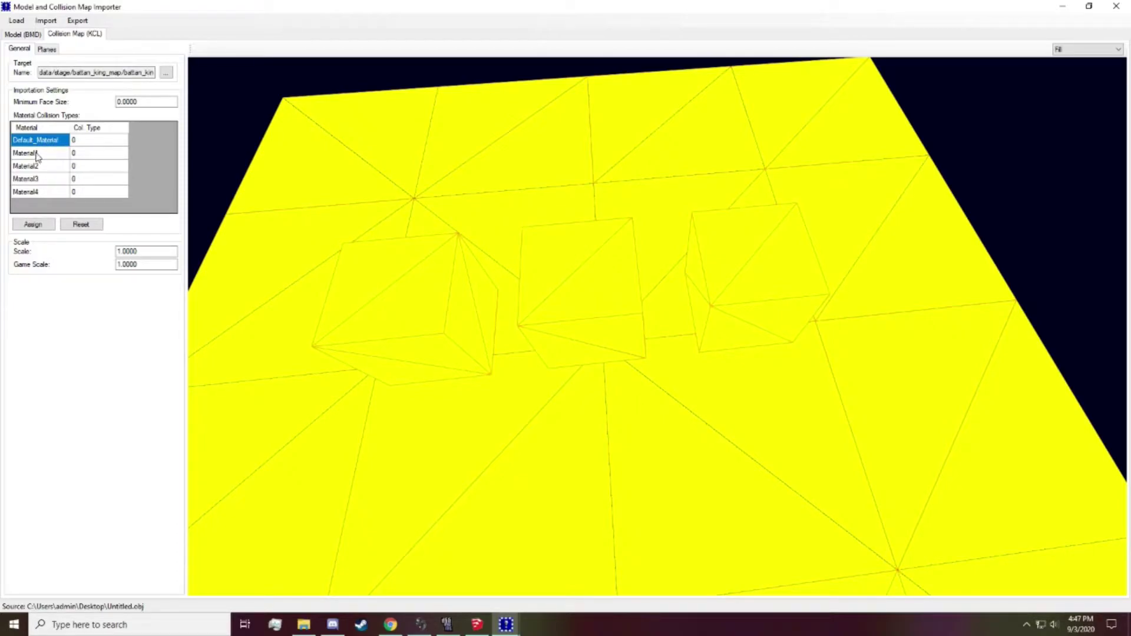
Step: Set Material1's collision type to 3, checking the floor and cube textures in SketchUp for reference
click(87, 156)
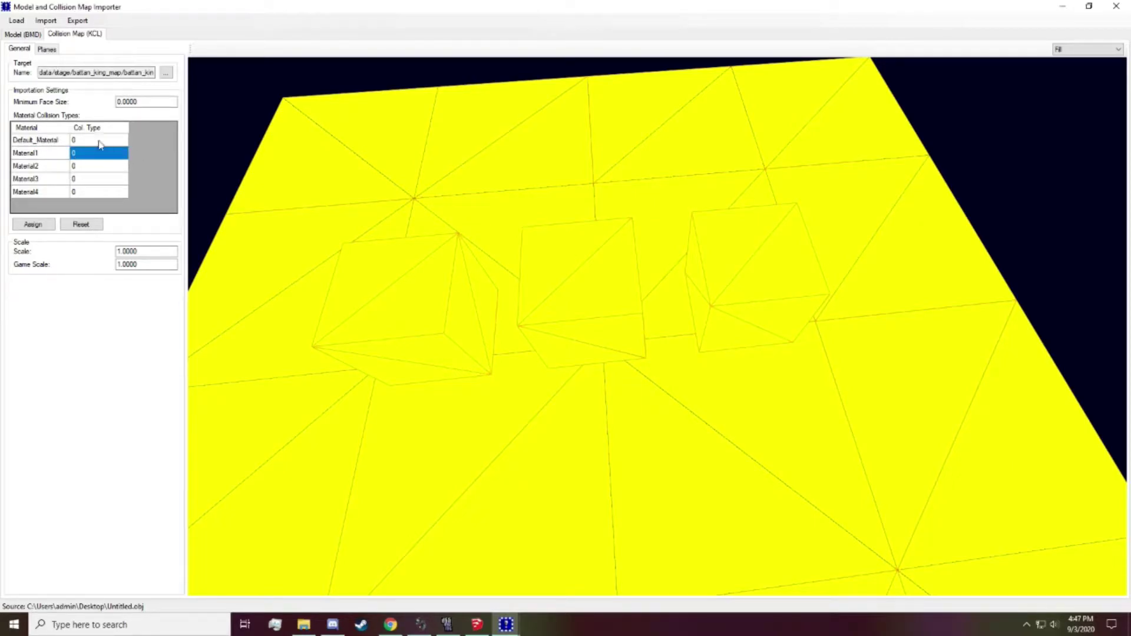
click(477, 624)
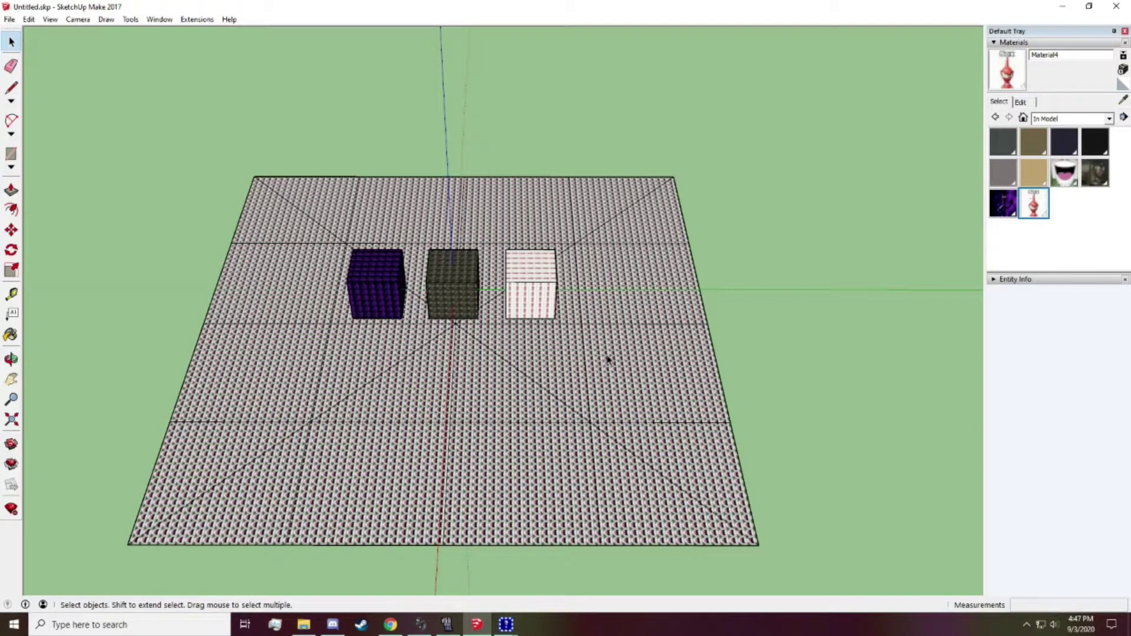
click(480, 624)
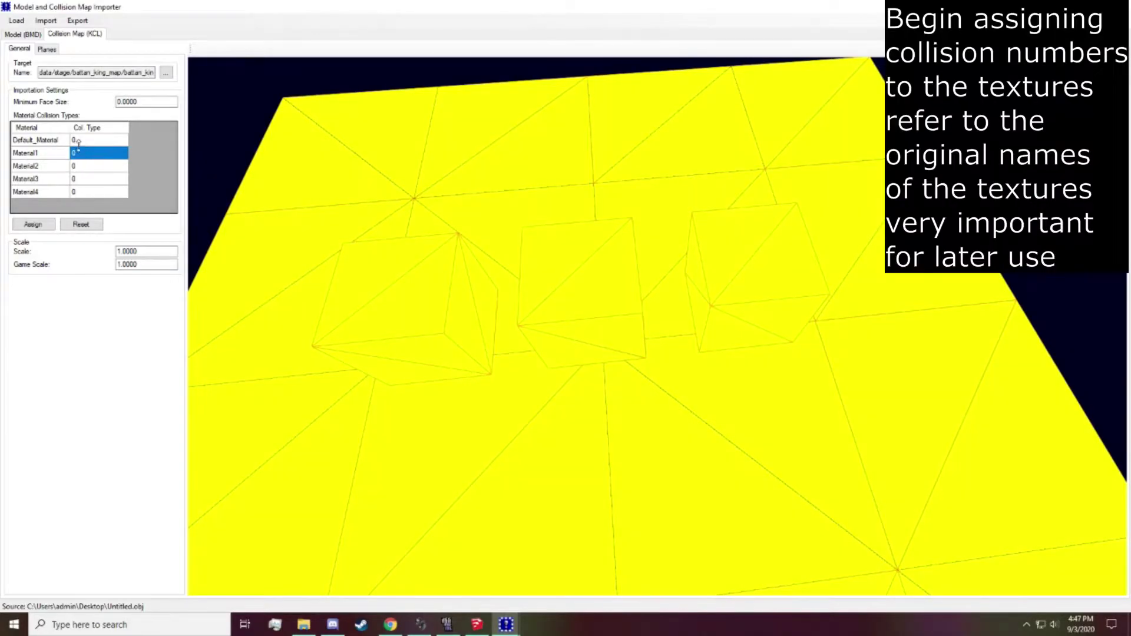
text(3)
click(477, 624)
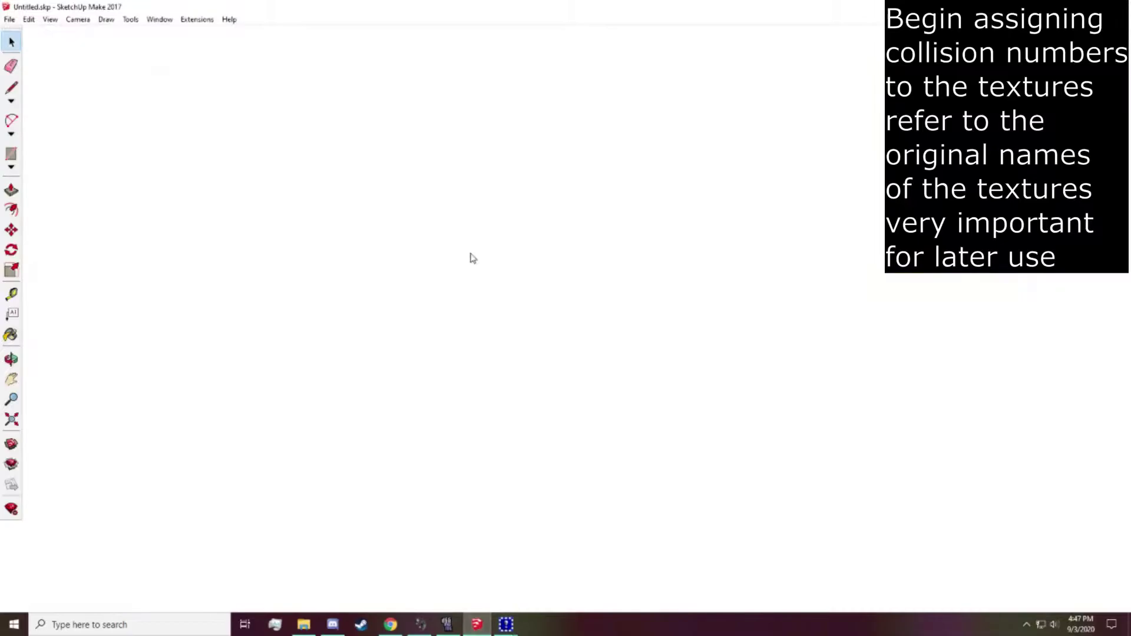
click(506, 625)
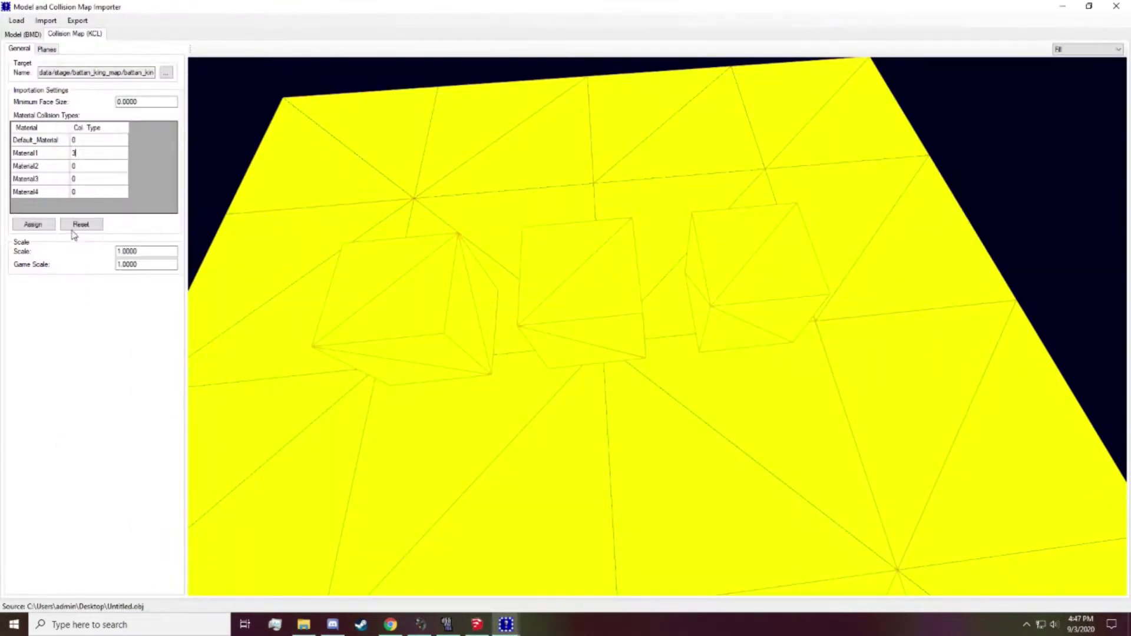
Step: Set the collision type of Material3 to 1 and Material4 to 2, and assign the collision types to the model
click(83, 168)
click(84, 180)
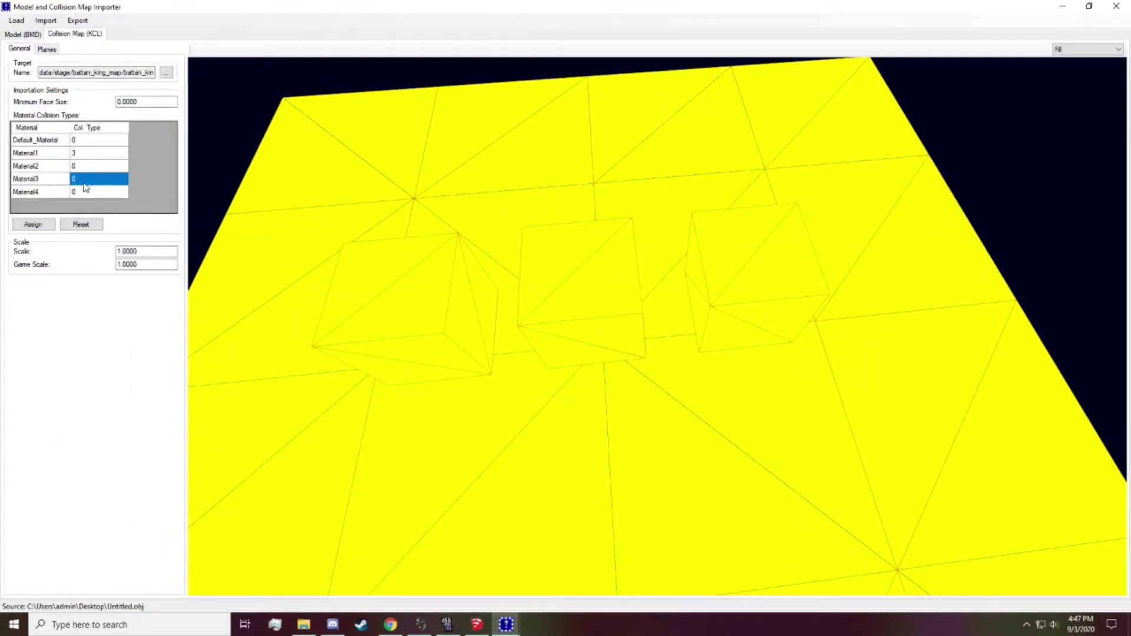
click(477, 625)
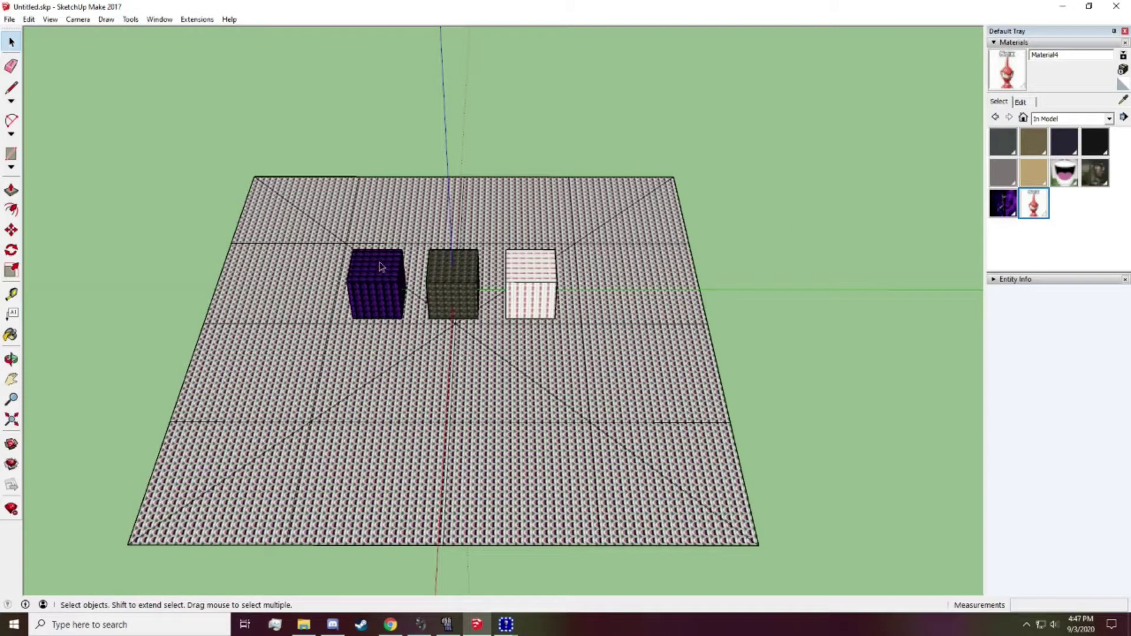
click(477, 624)
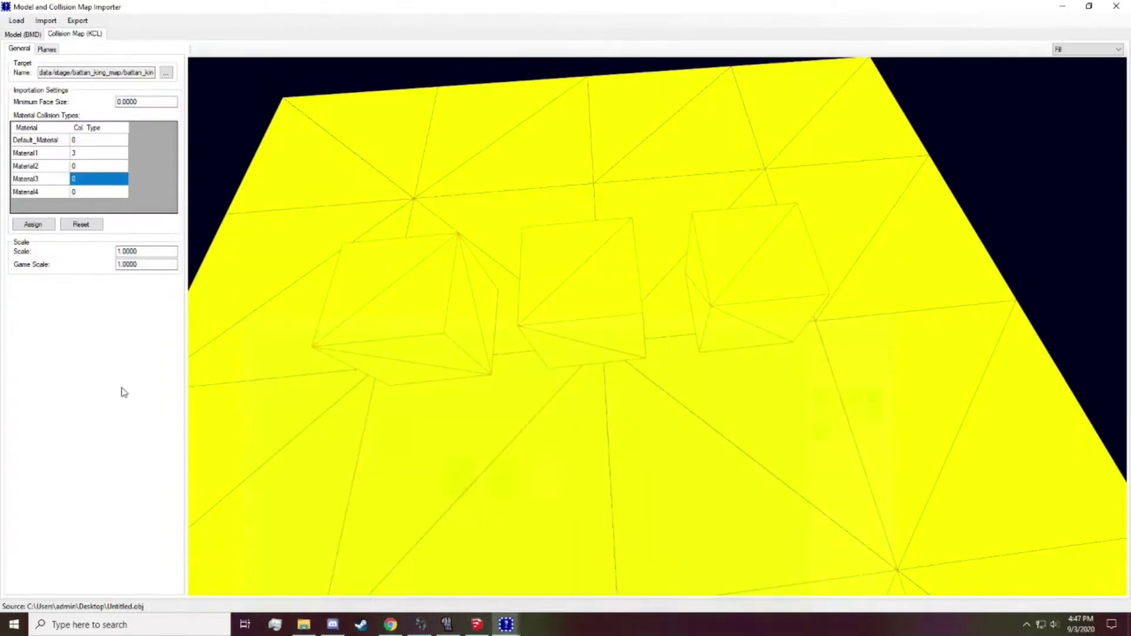
text(1)
click(80, 192)
text(2)
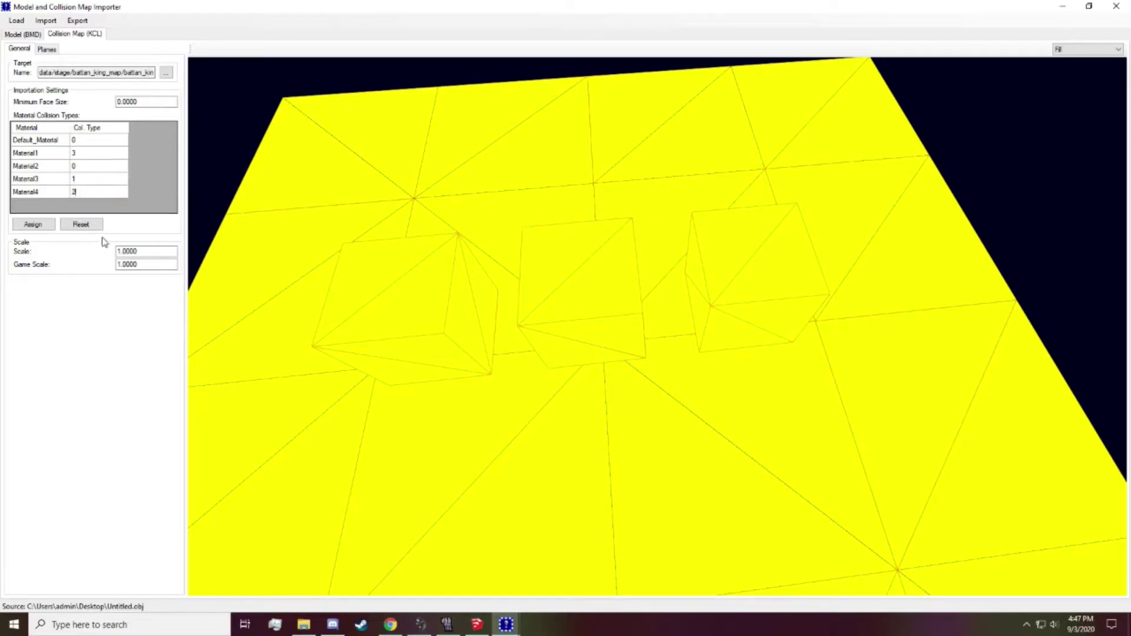
click(125, 128)
click(99, 178)
click(34, 225)
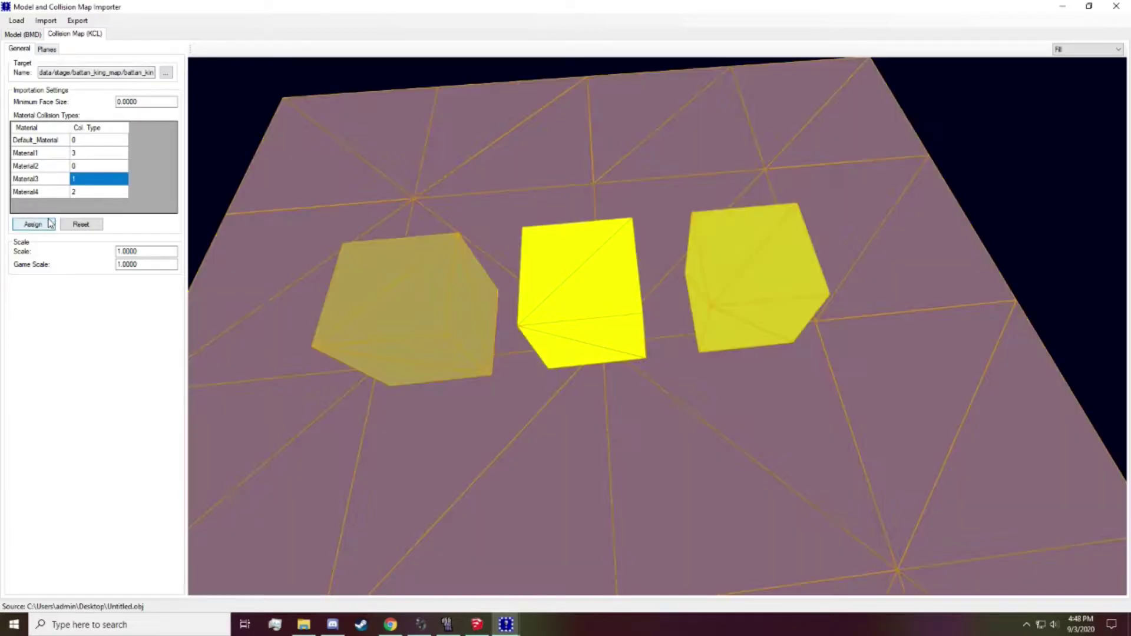
Step: Examine the differently coloured collision surfaces of the floor and three cubes in the collision preview
right_drag(641, 208, 622, 298)
drag(622, 298, 678, 179)
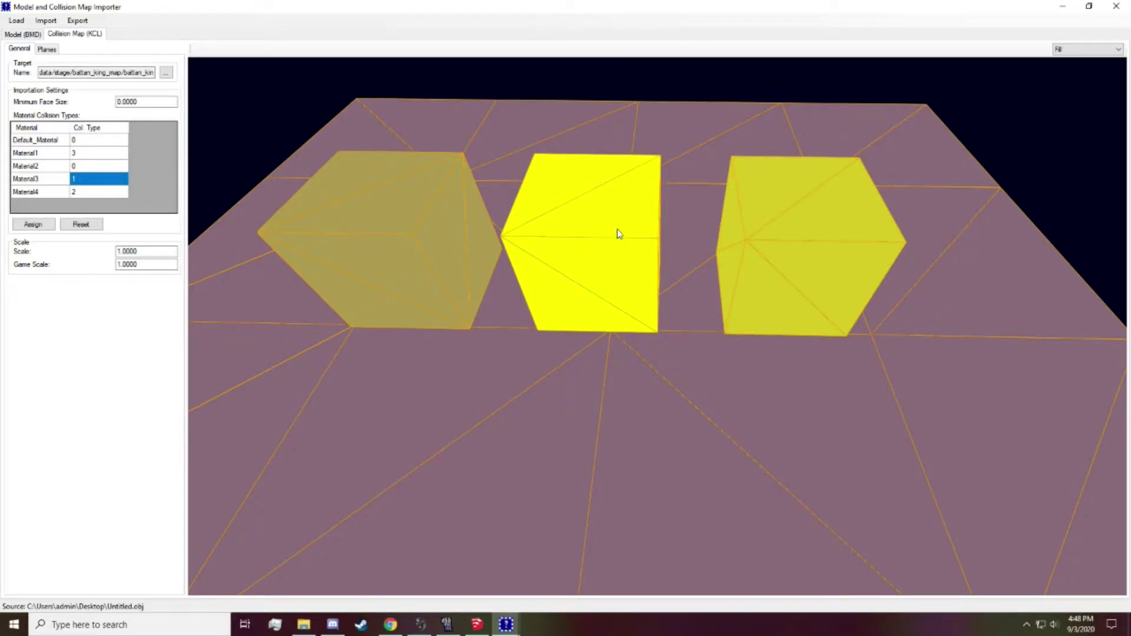
drag(610, 210, 586, 253)
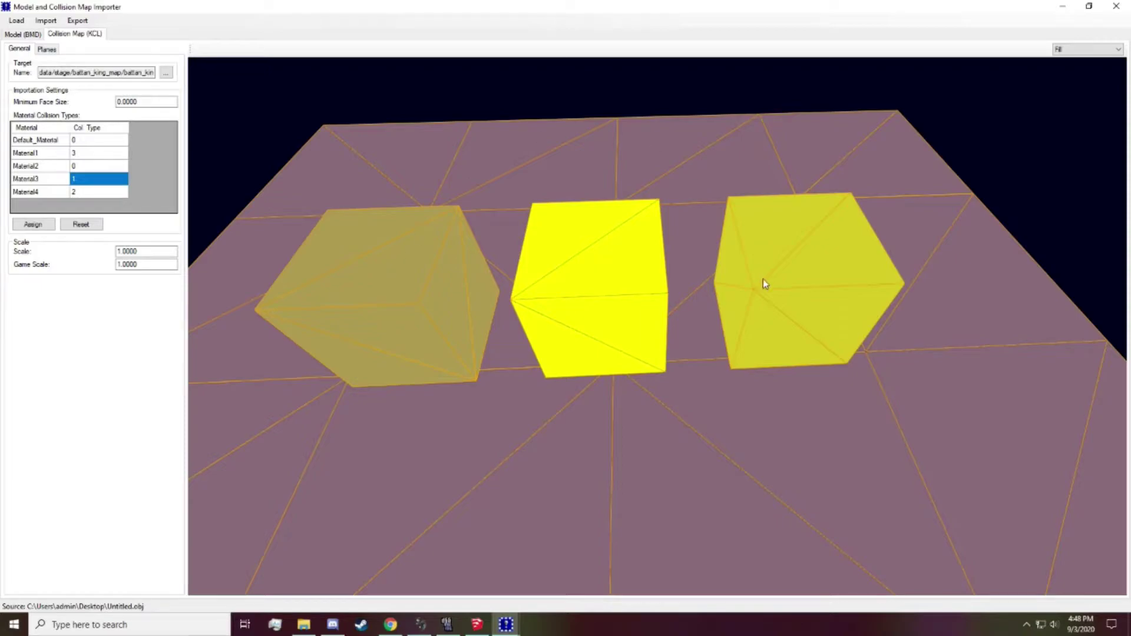
drag(763, 281, 506, 278)
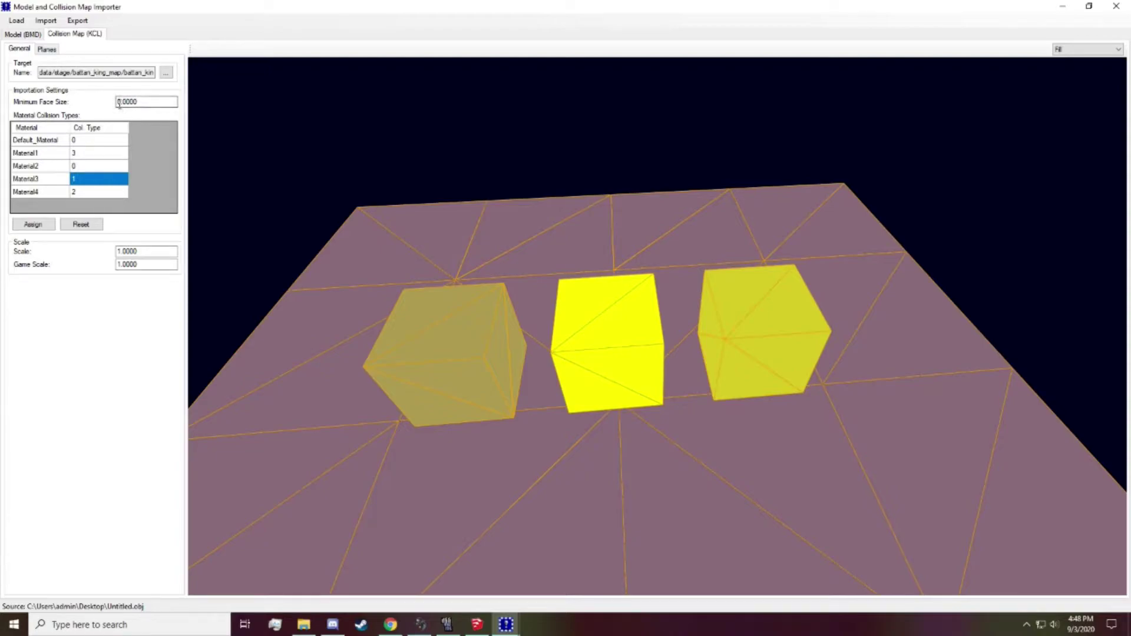
drag(622, 354, 627, 268)
right_drag(626, 286, 585, 203)
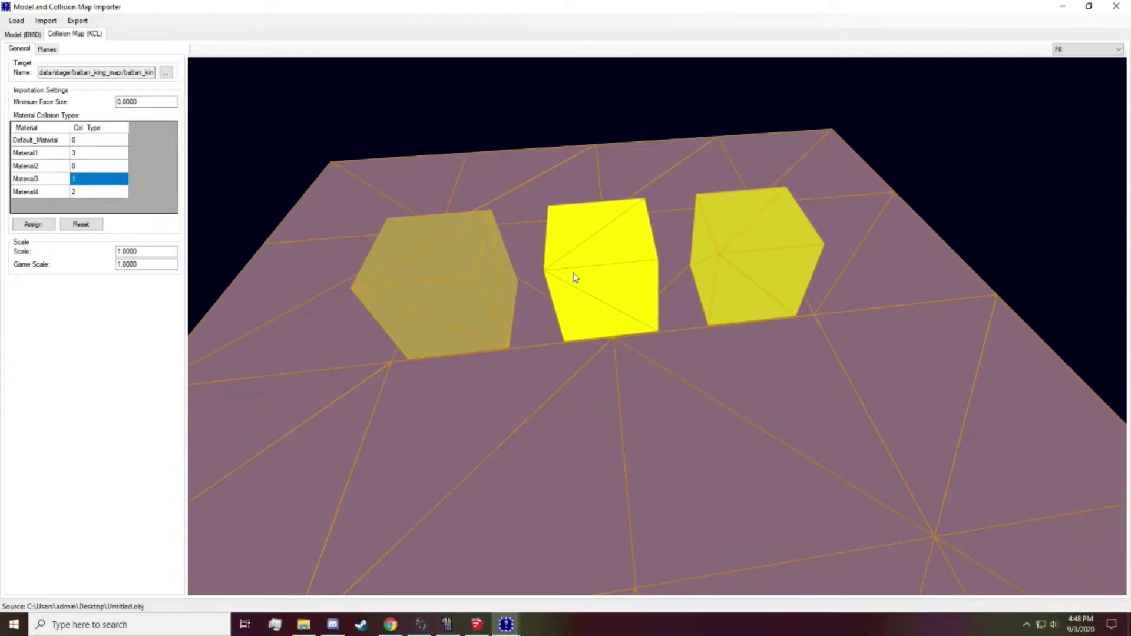
drag(574, 277, 609, 249)
Step: Import both the model and collision map into the level and close the importer
click(18, 35)
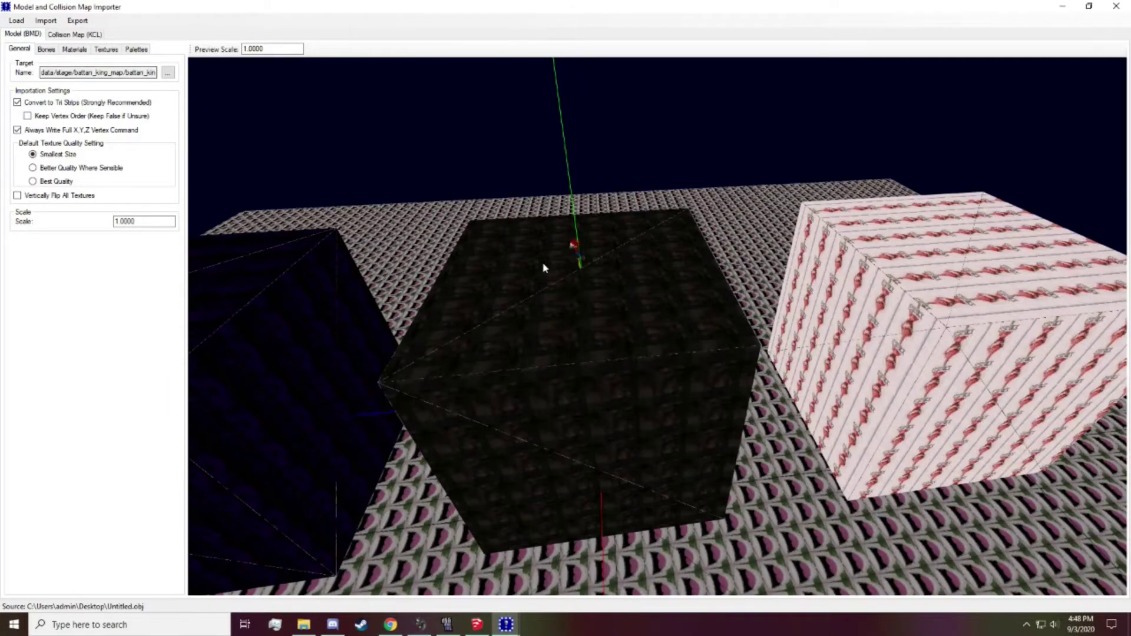
drag(542, 268, 544, 294)
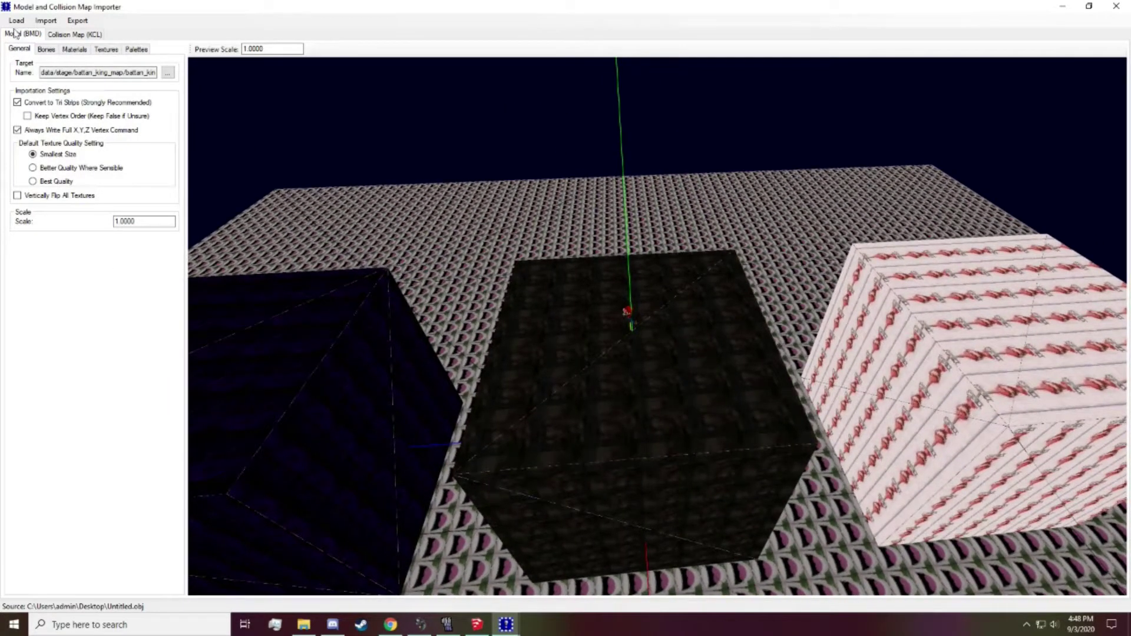
click(41, 23)
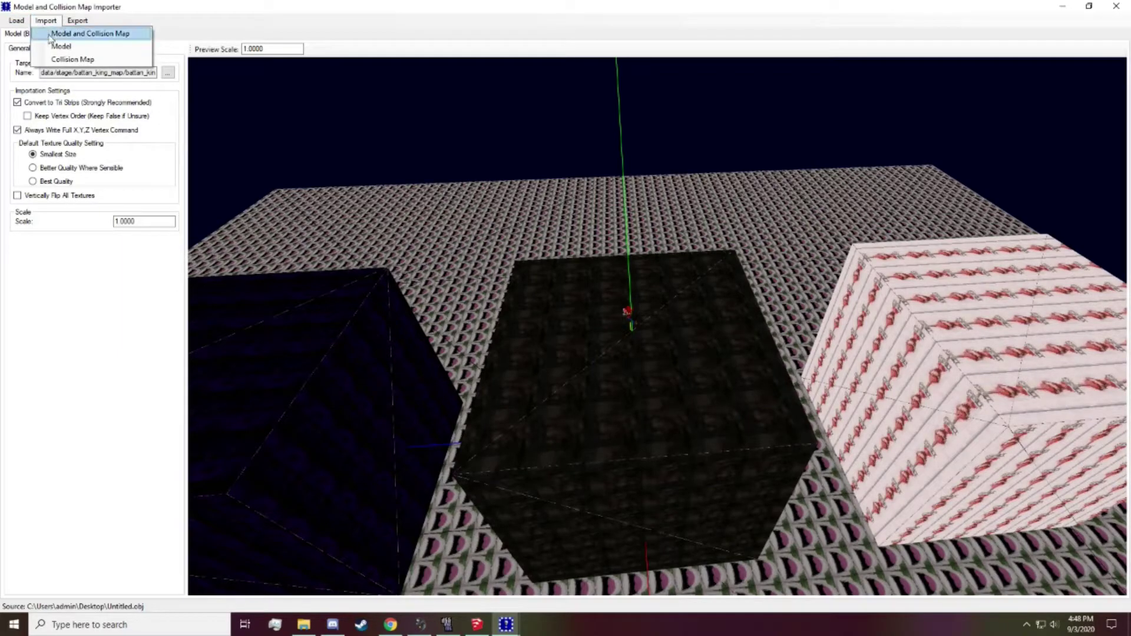
click(51, 36)
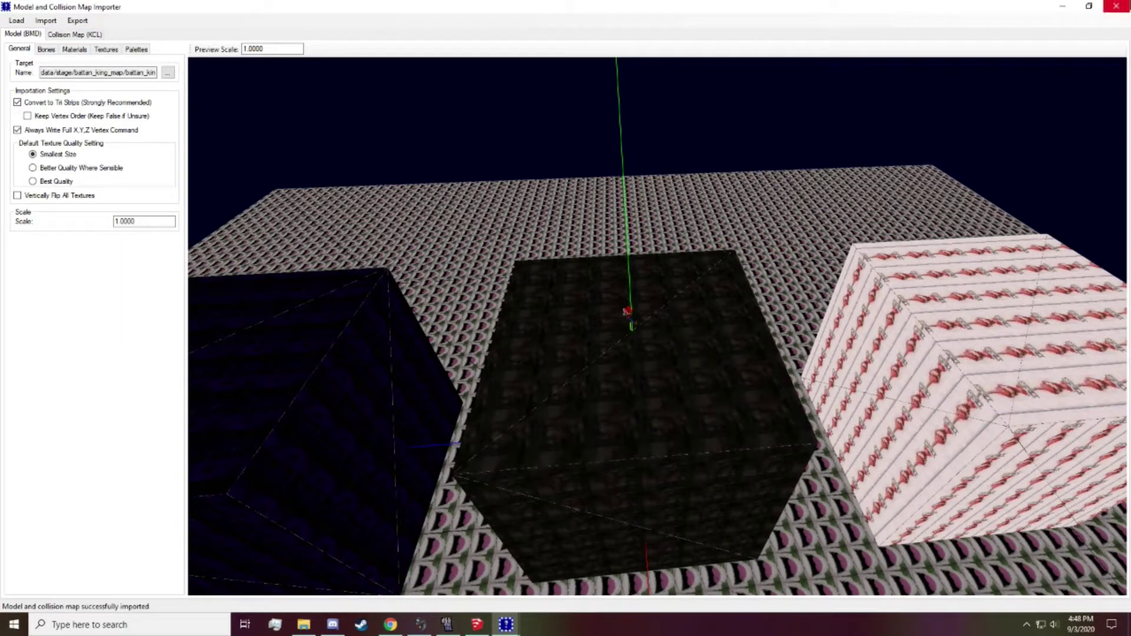
click(1116, 6)
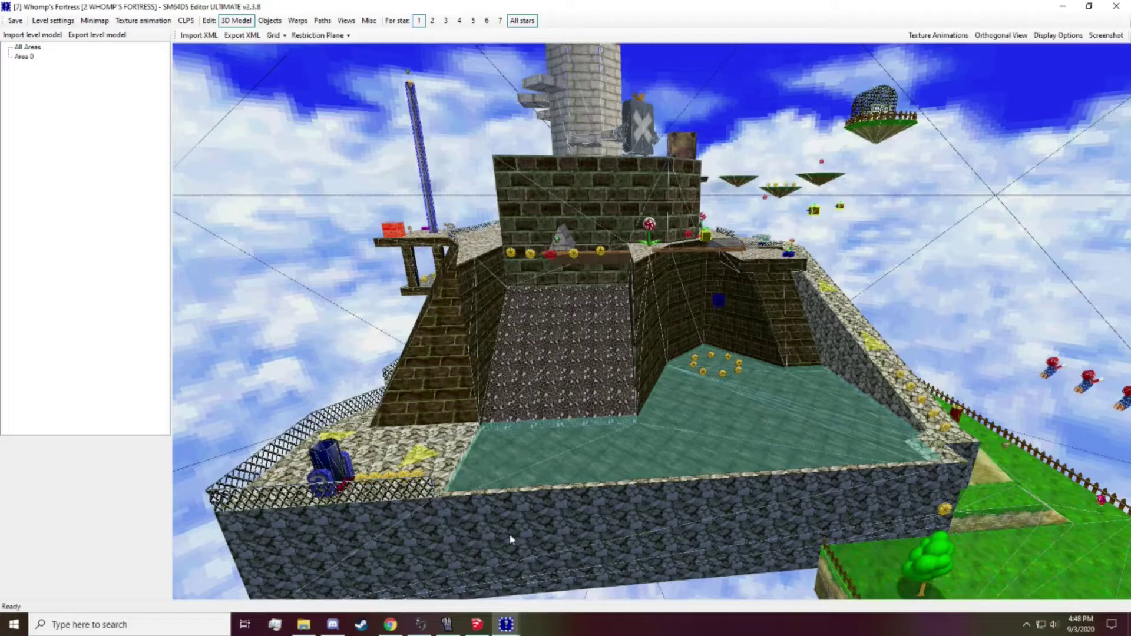
Step: Close and reopen the Whomp's Fortress level, maximize its editor and inspect the imported floor and cubes
click(1116, 6)
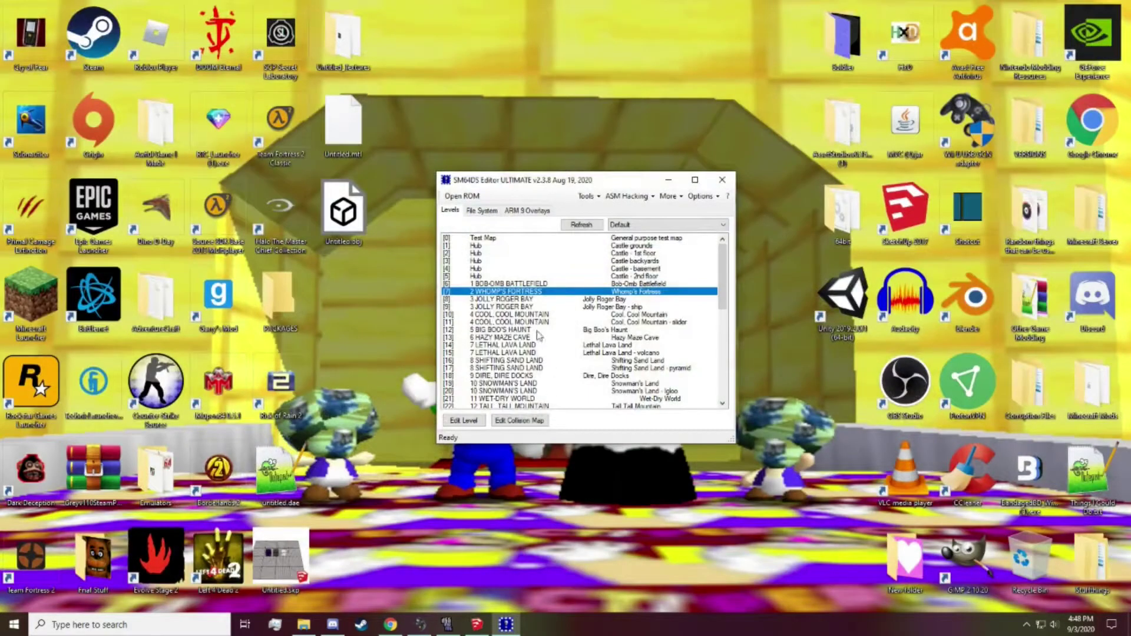
double_click(515, 297)
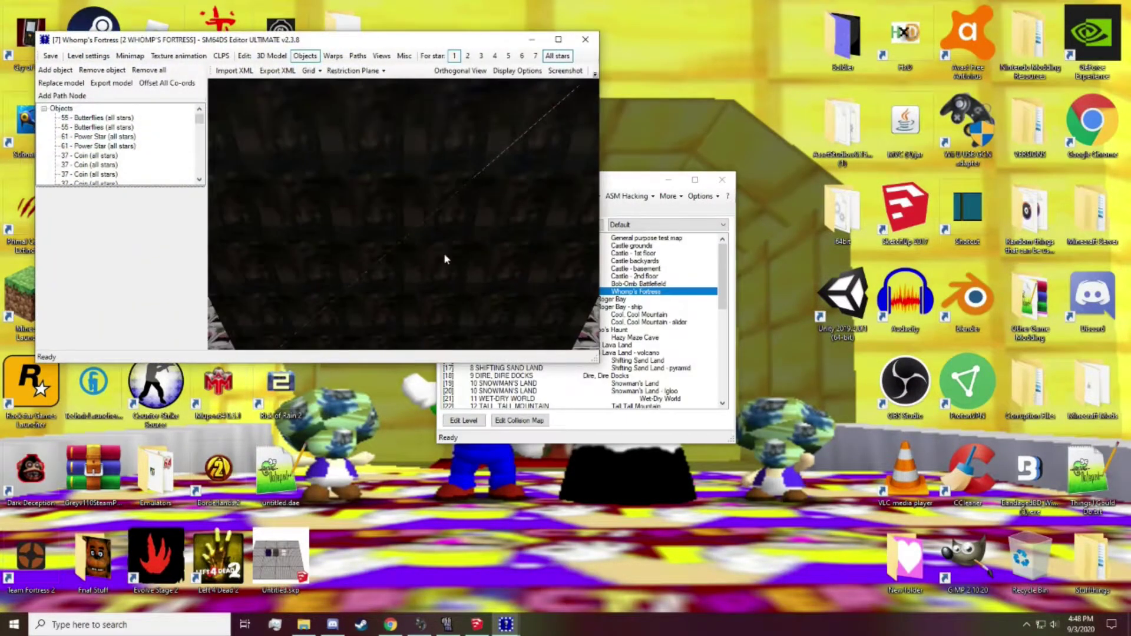
drag(447, 207, 453, 254)
drag(410, 250, 441, 202)
right_drag(441, 203, 361, 148)
right_drag(383, 196, 290, 193)
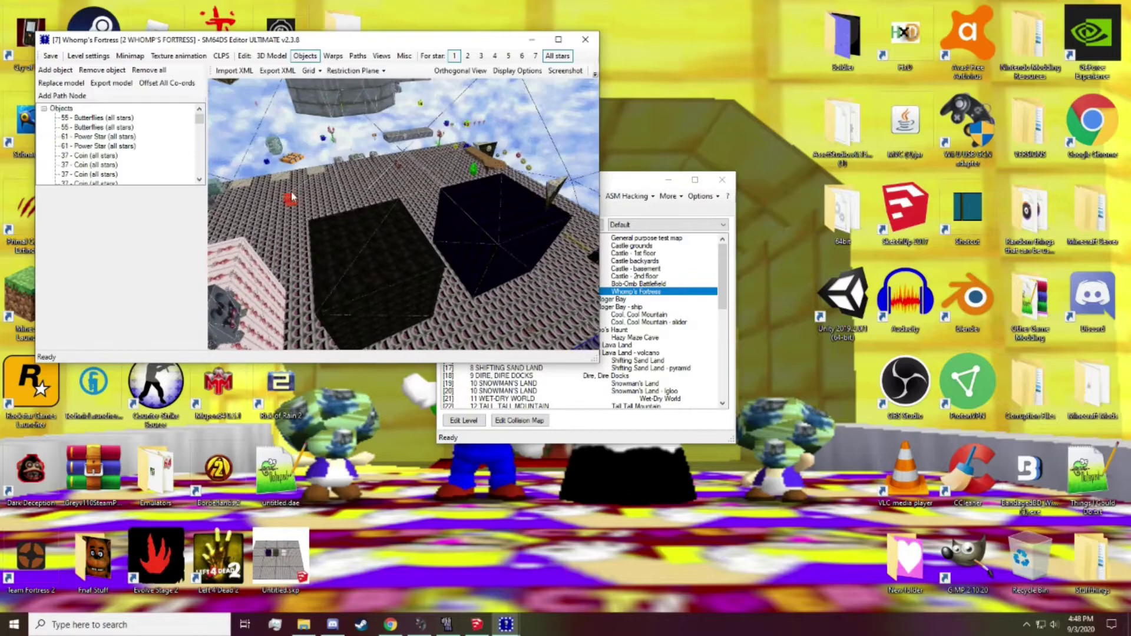
click(559, 39)
drag(497, 238, 80, 121)
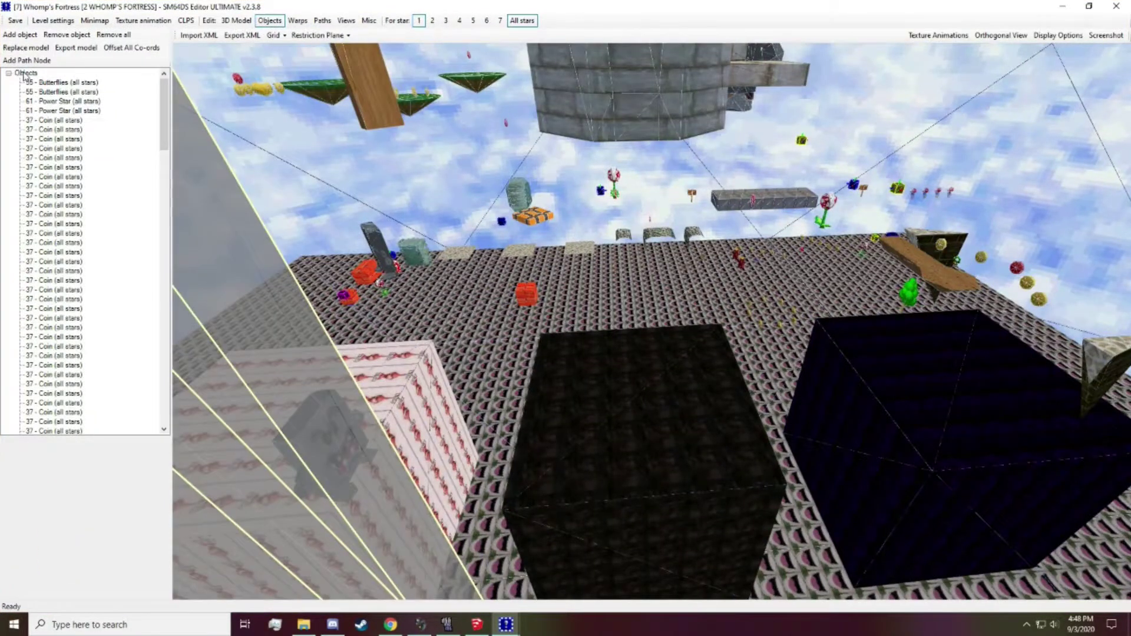
Step: Remove all of the original objects from the Whomp's Fortress level
click(113, 35)
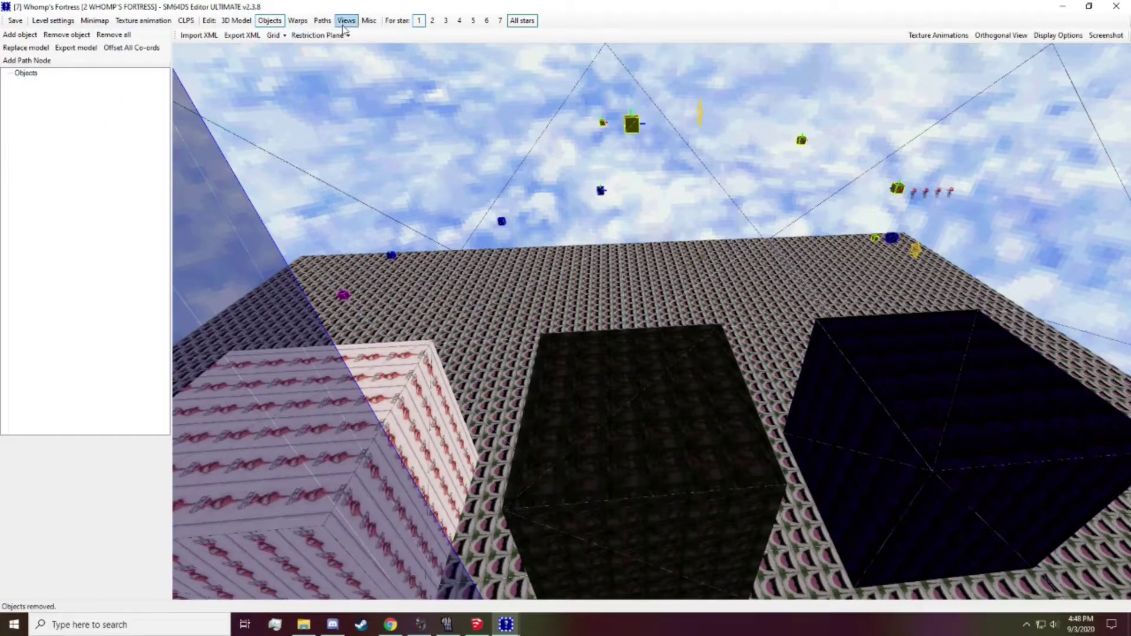
click(345, 23)
click(276, 23)
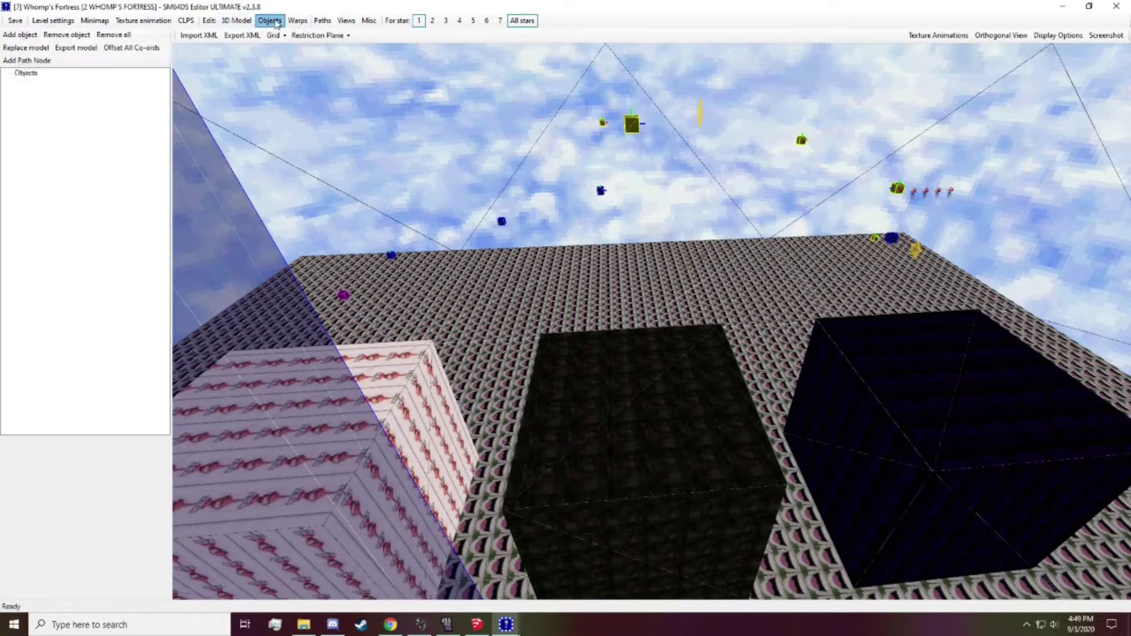
Step: Remove all teleport sources and teleport destinations from the level's warps
click(298, 21)
click(44, 114)
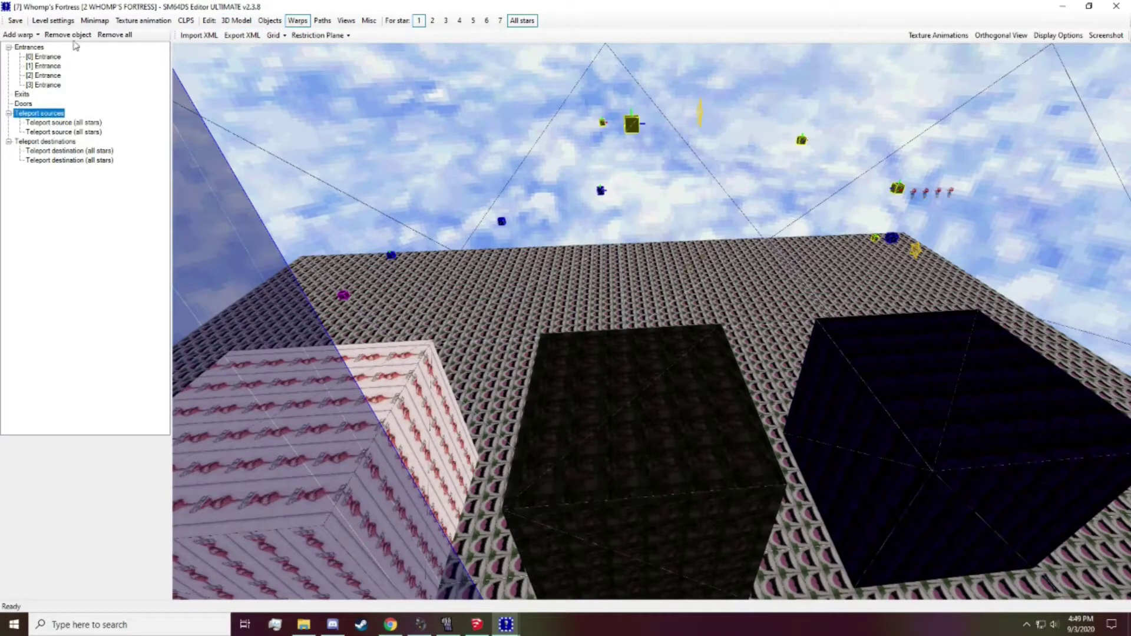
click(115, 35)
click(115, 35)
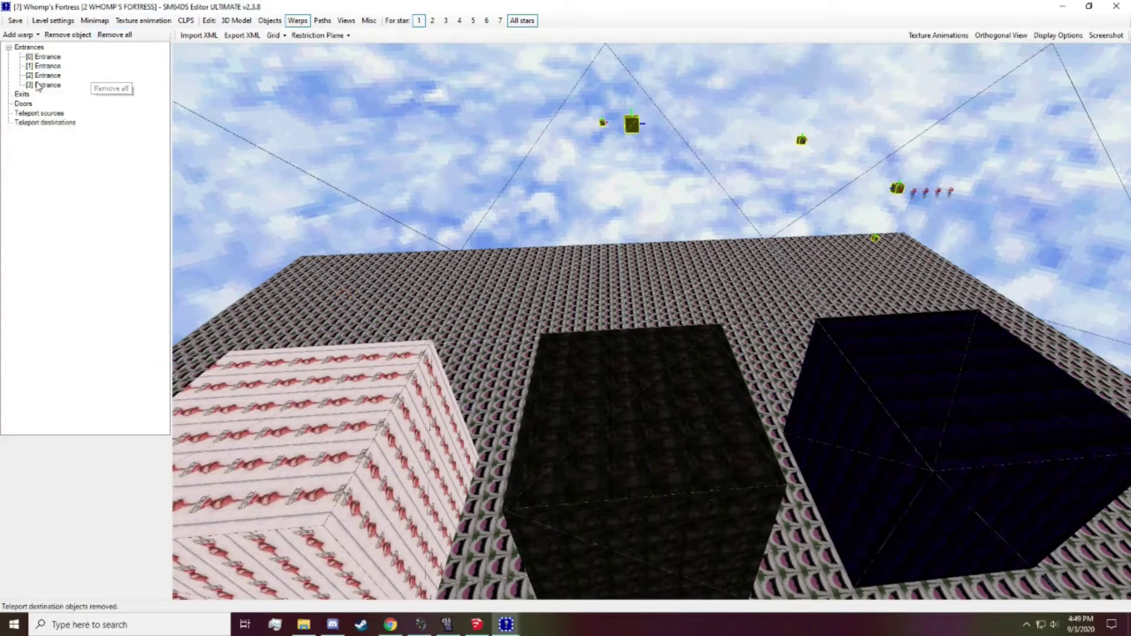
Step: Remove all entrances from the level's warps
click(47, 76)
click(68, 35)
click(29, 47)
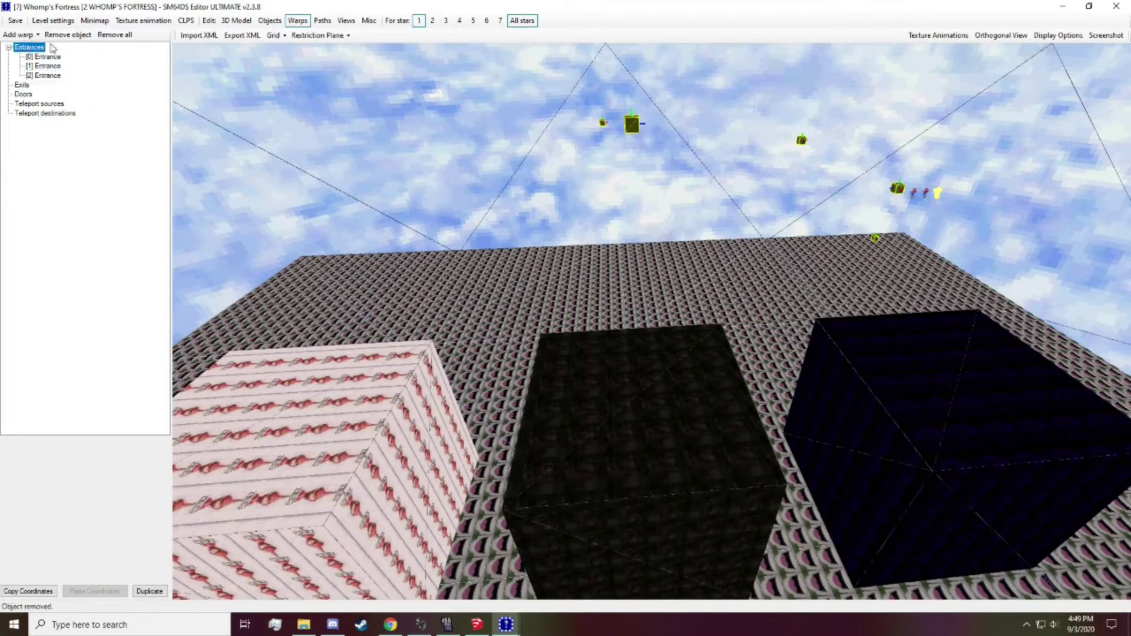
click(115, 35)
Step: Check the level's paths and remove all of its views
click(322, 21)
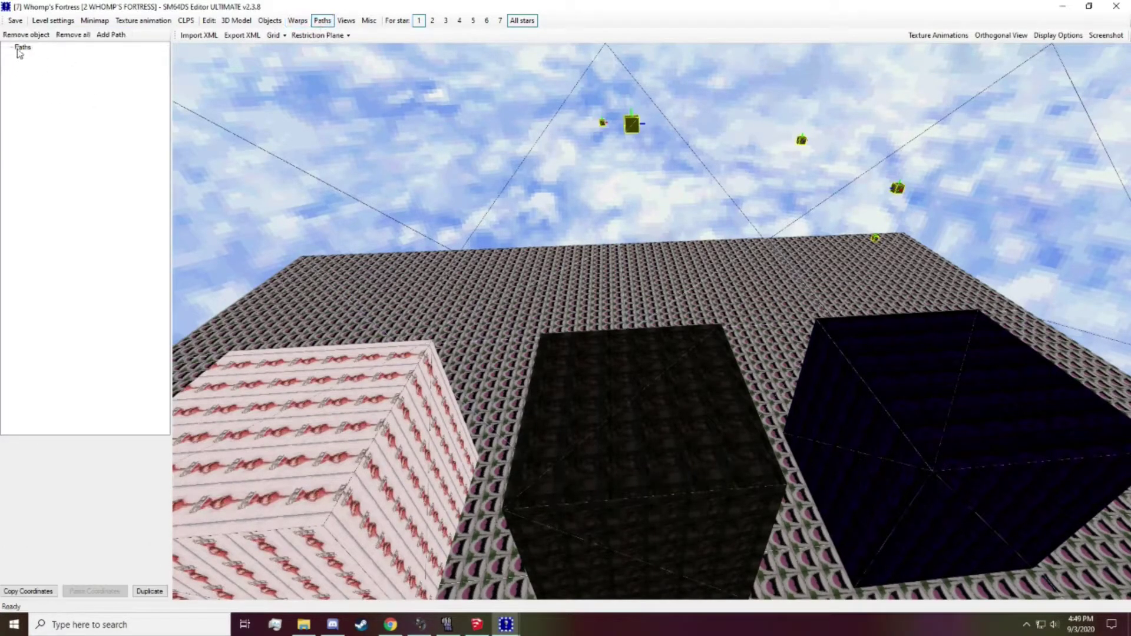
click(347, 20)
click(23, 47)
click(108, 35)
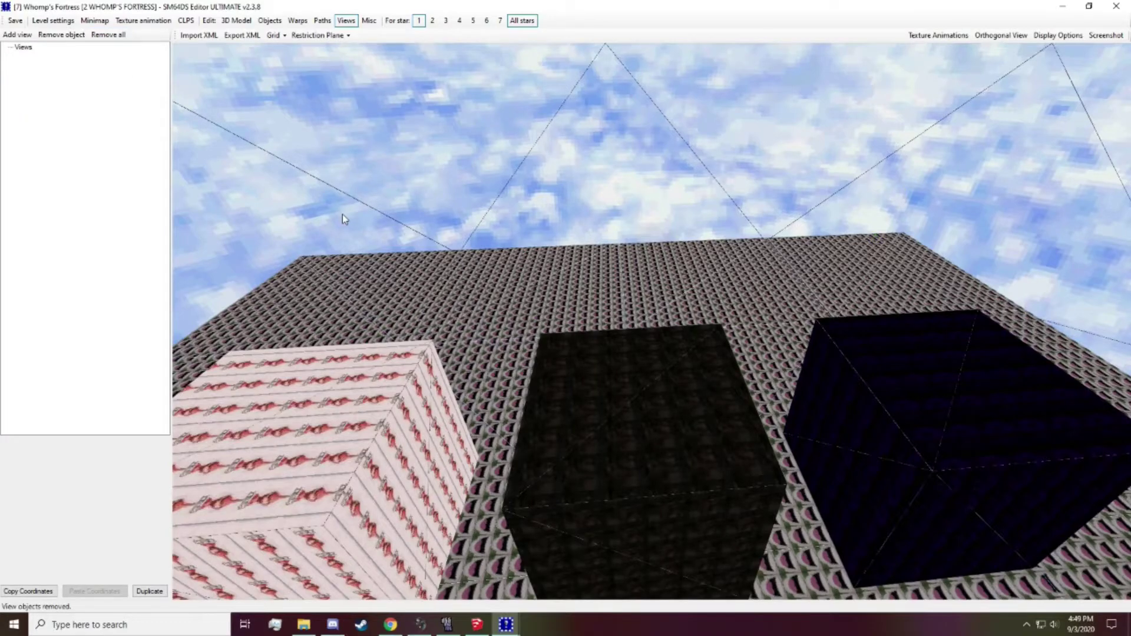
right_drag(342, 214, 377, 481)
drag(379, 480, 652, 320)
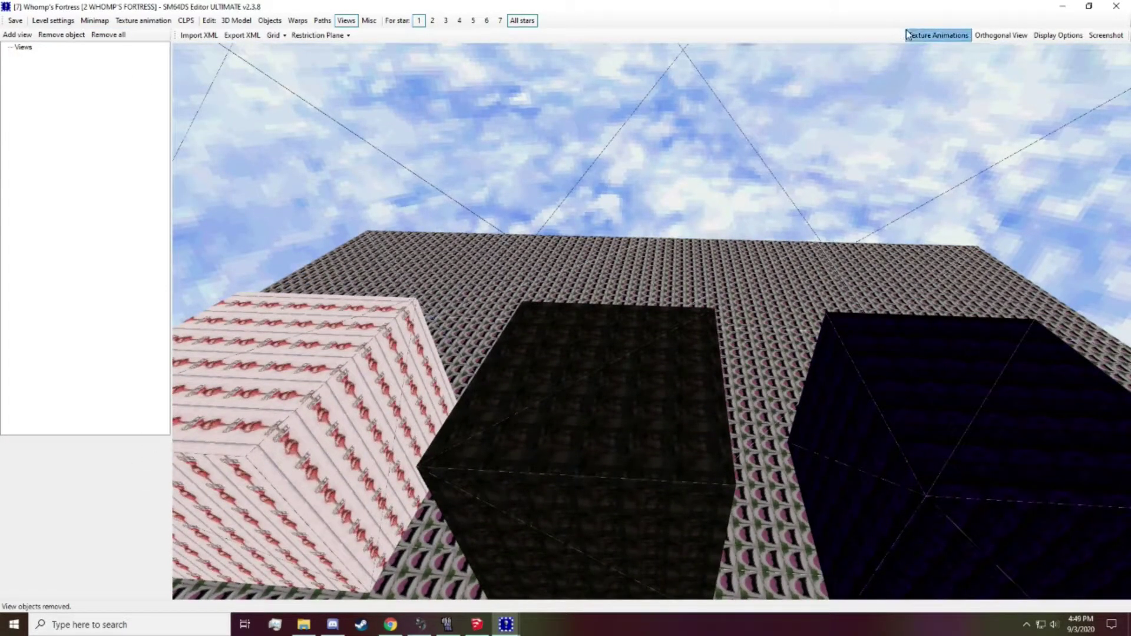
right_drag(643, 258, 606, 227)
scroll(605, 247, up, 3)
drag(606, 247, 576, 242)
right_drag(576, 242, 564, 245)
click(270, 20)
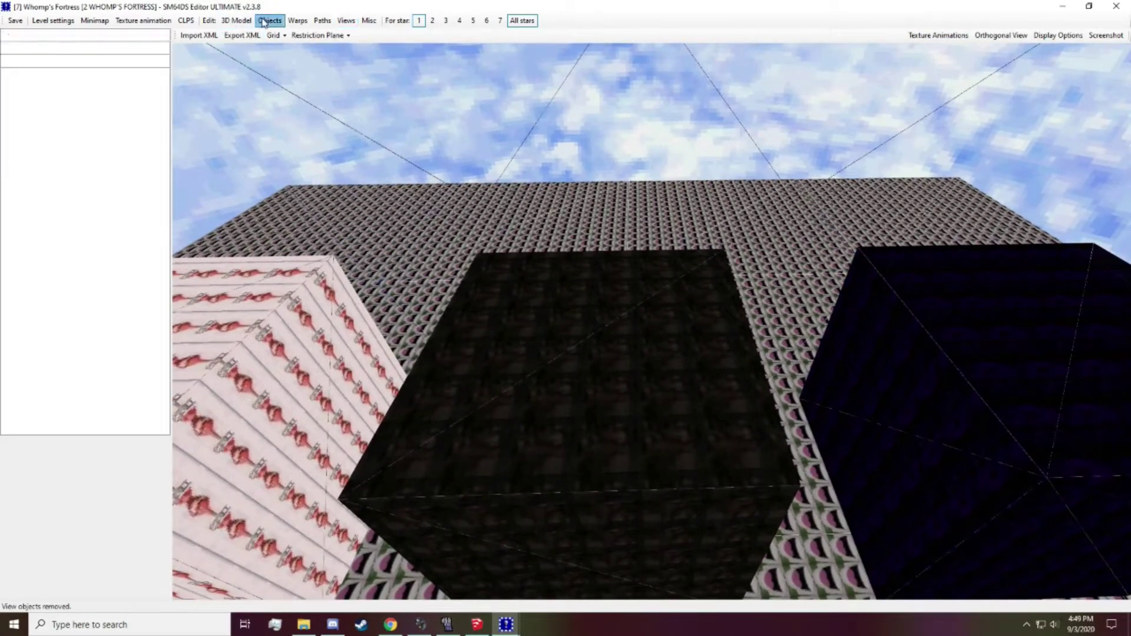
click(19, 34)
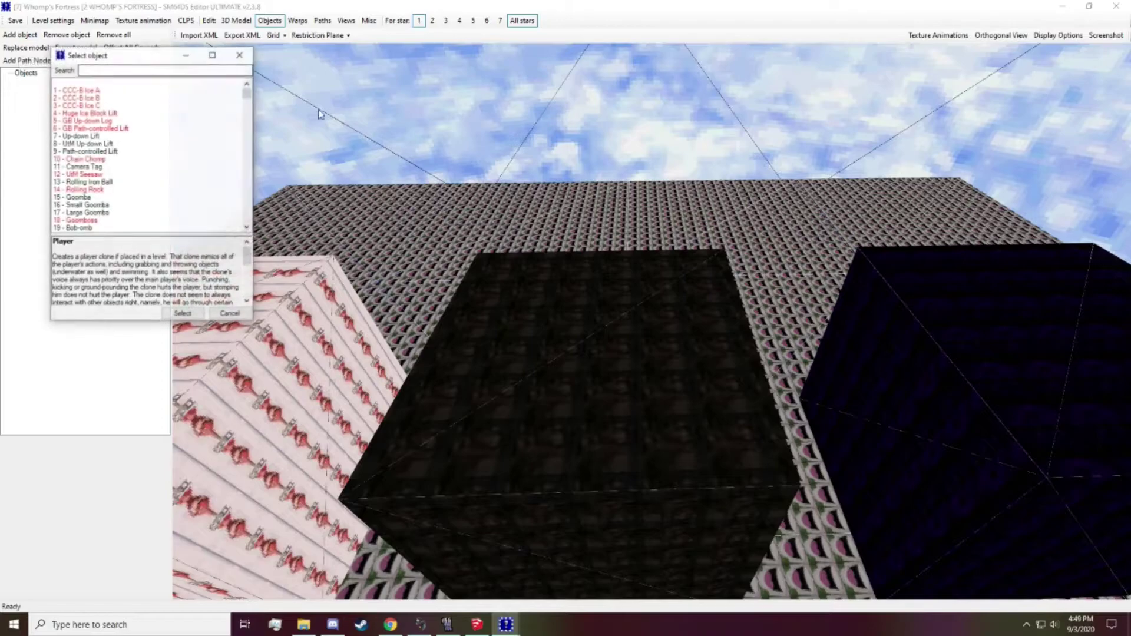
click(239, 55)
Step: Add an entrance warp on top of the dark middle cube and copy its coordinates
click(298, 20)
click(30, 35)
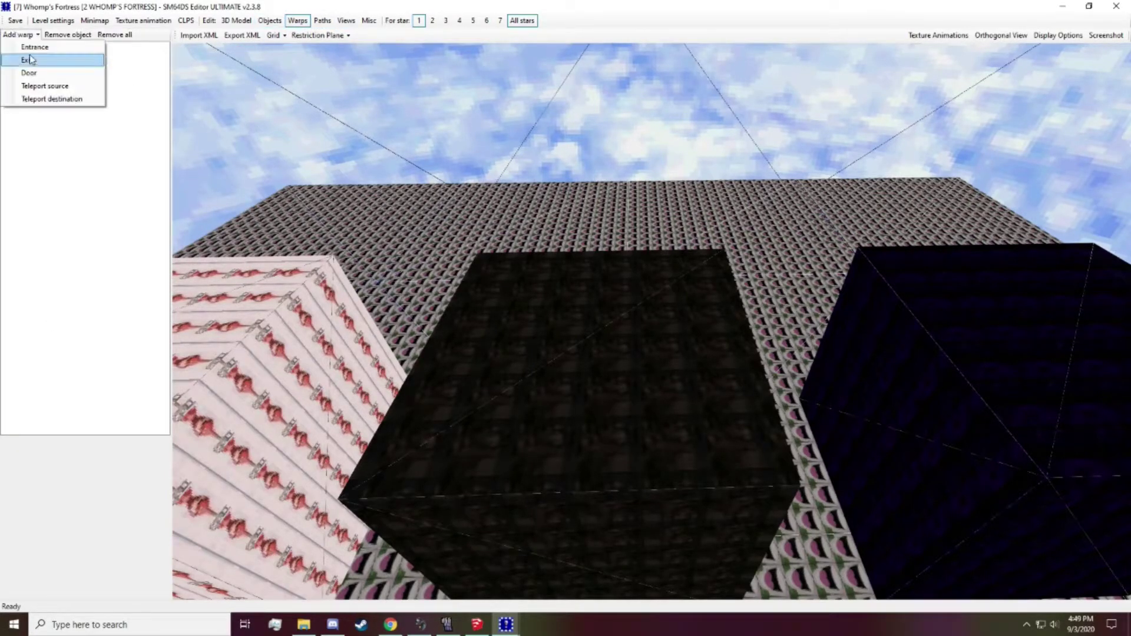
click(26, 48)
click(591, 341)
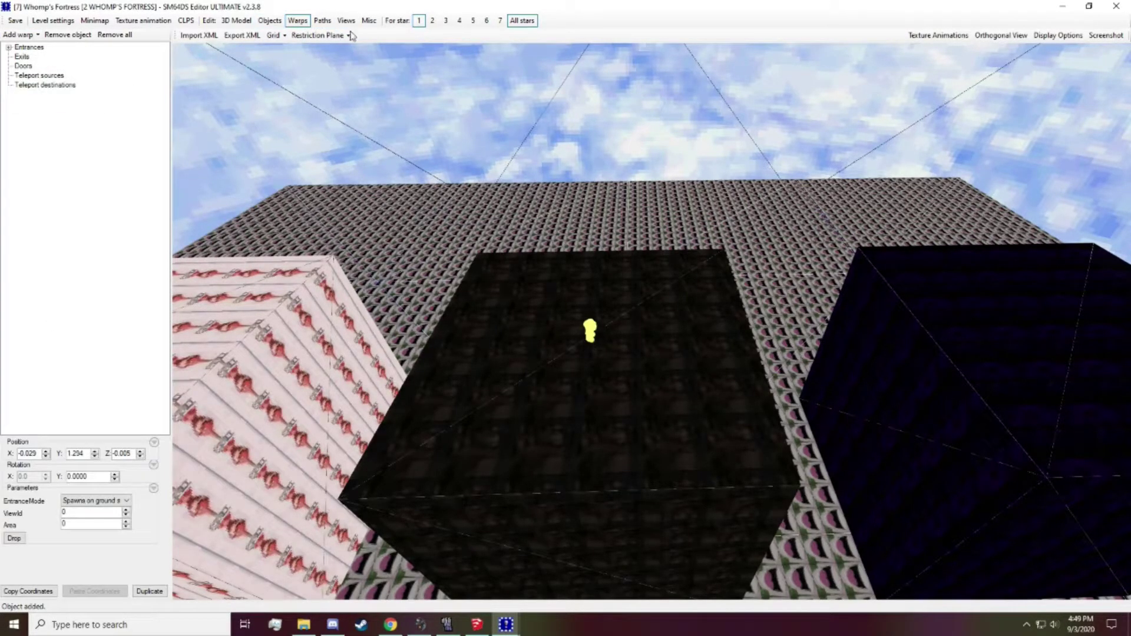
click(17, 591)
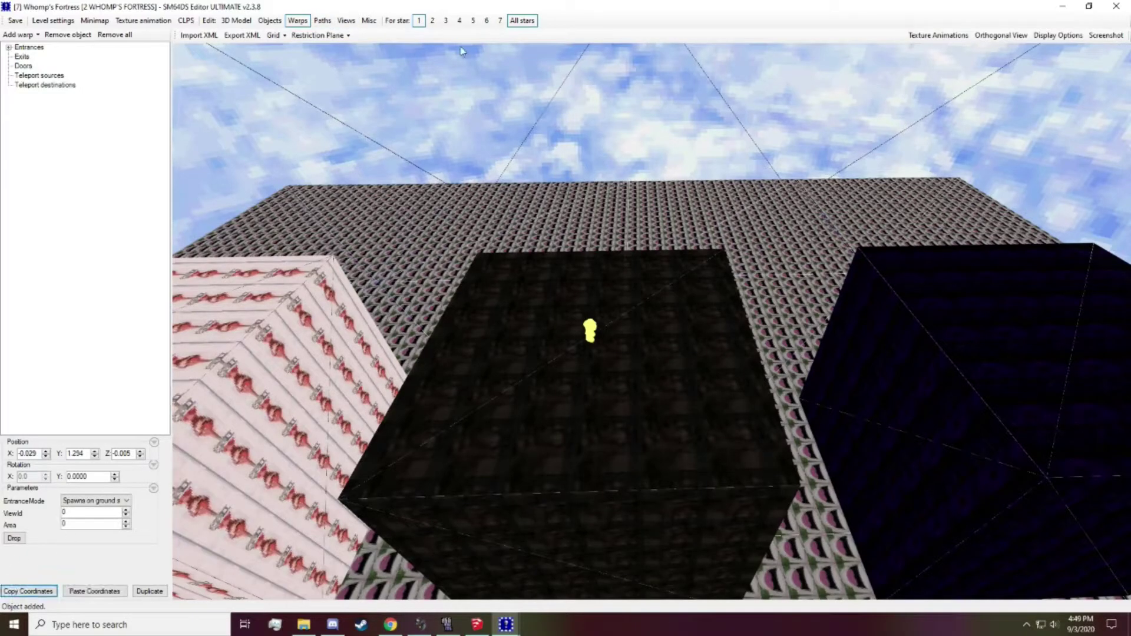
Step: Add a view on the middle cube and paste the entrance's coordinates onto it
click(346, 22)
click(17, 34)
click(527, 351)
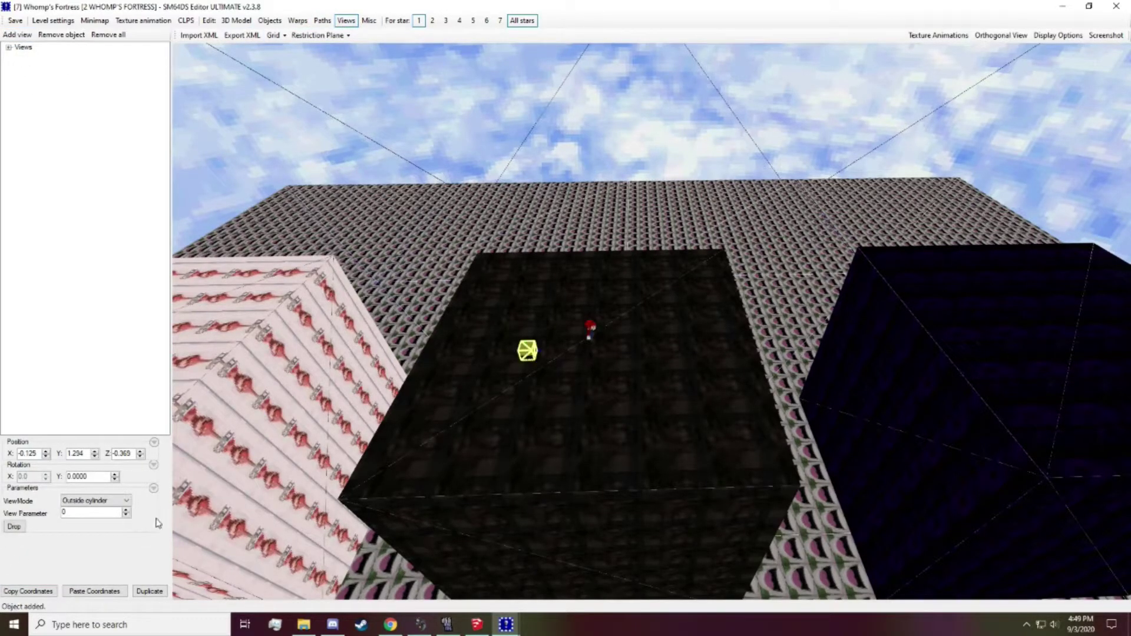
click(107, 591)
Step: Rotate the new view about the Y axis and move it up and back from the entrance to Z -0.305
click(115, 474)
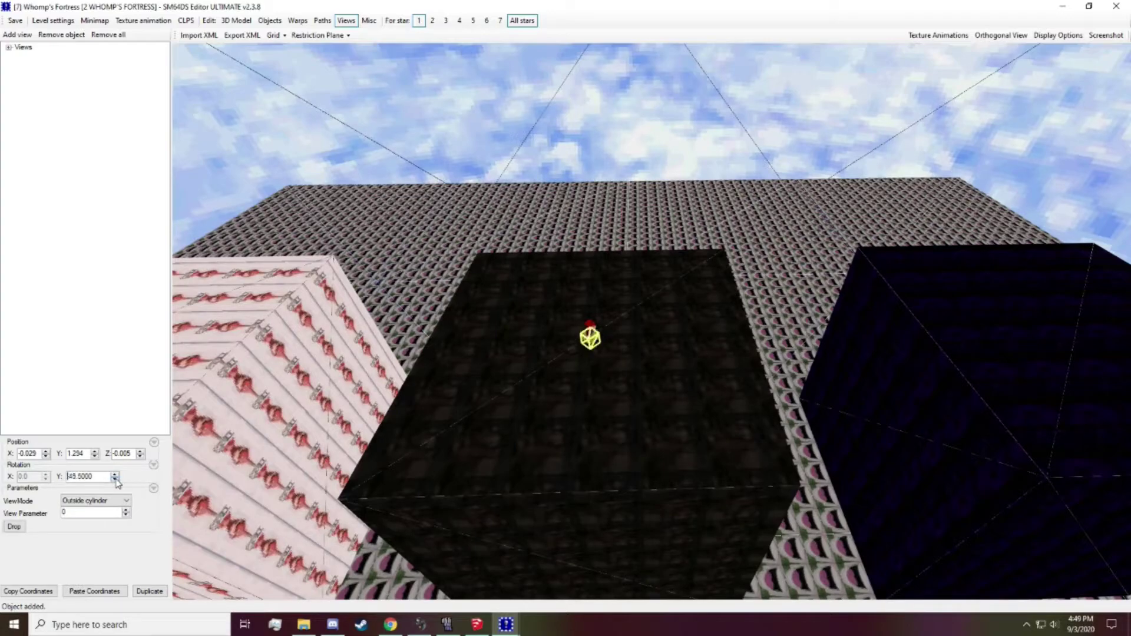
click(115, 477)
click(115, 474)
scroll(75, 454, up, 1)
scroll(127, 454, down, 1)
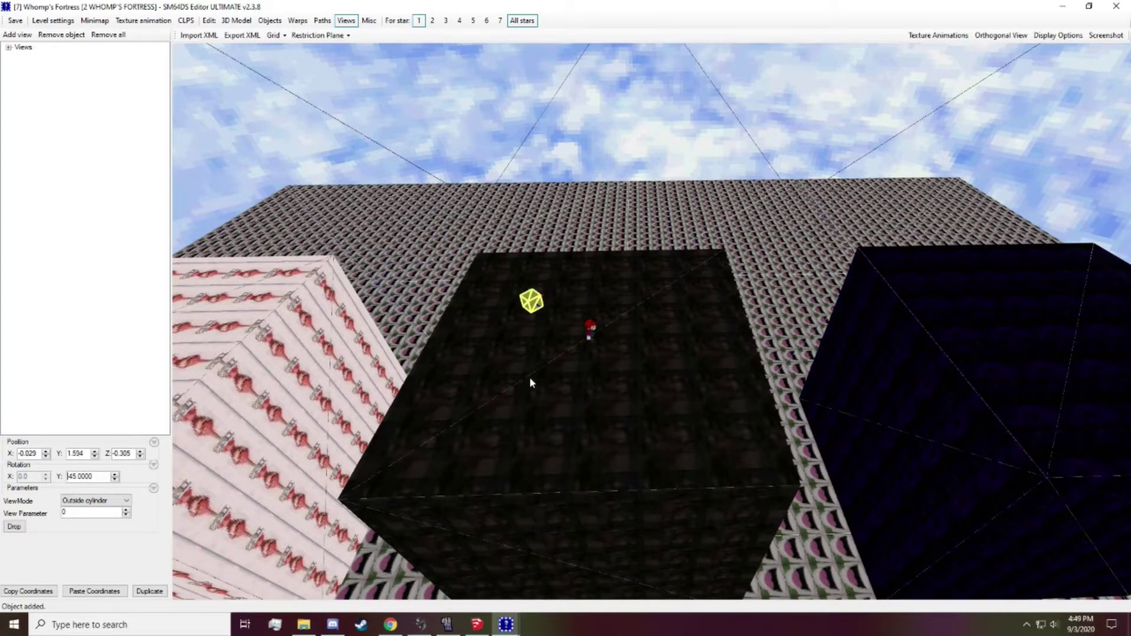
Step: Save the changes to the Whomp's Fortress level
right_drag(529, 378, 544, 457)
drag(544, 458, 560, 377)
right_drag(559, 377, 531, 327)
drag(532, 328, 662, 427)
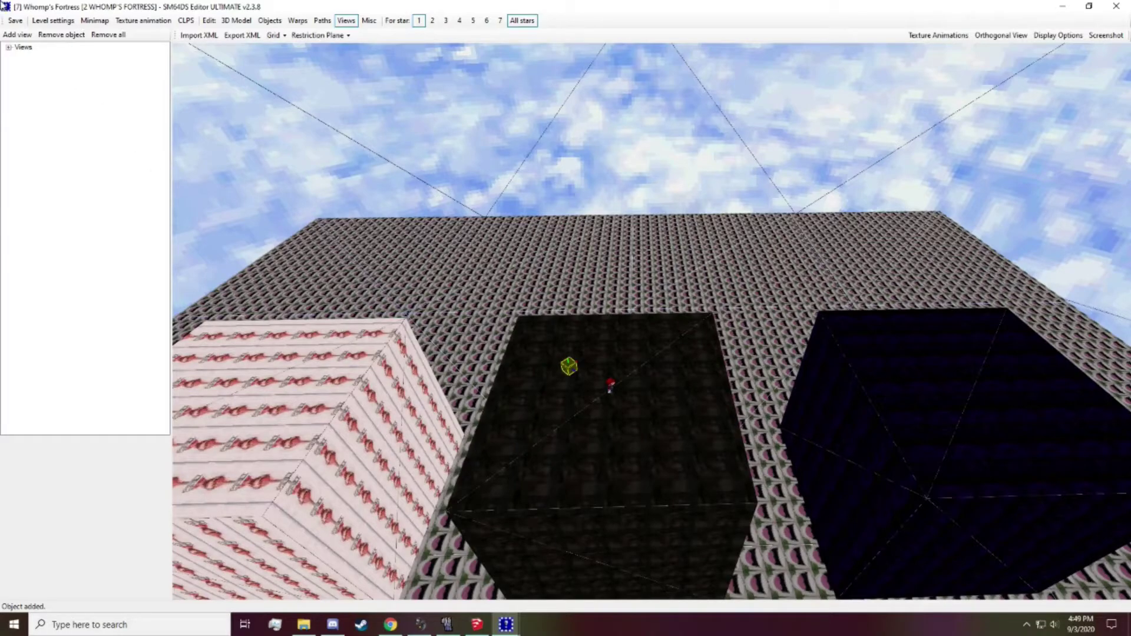
click(16, 21)
drag(492, 342, 503, 316)
scroll(503, 316, up, 3)
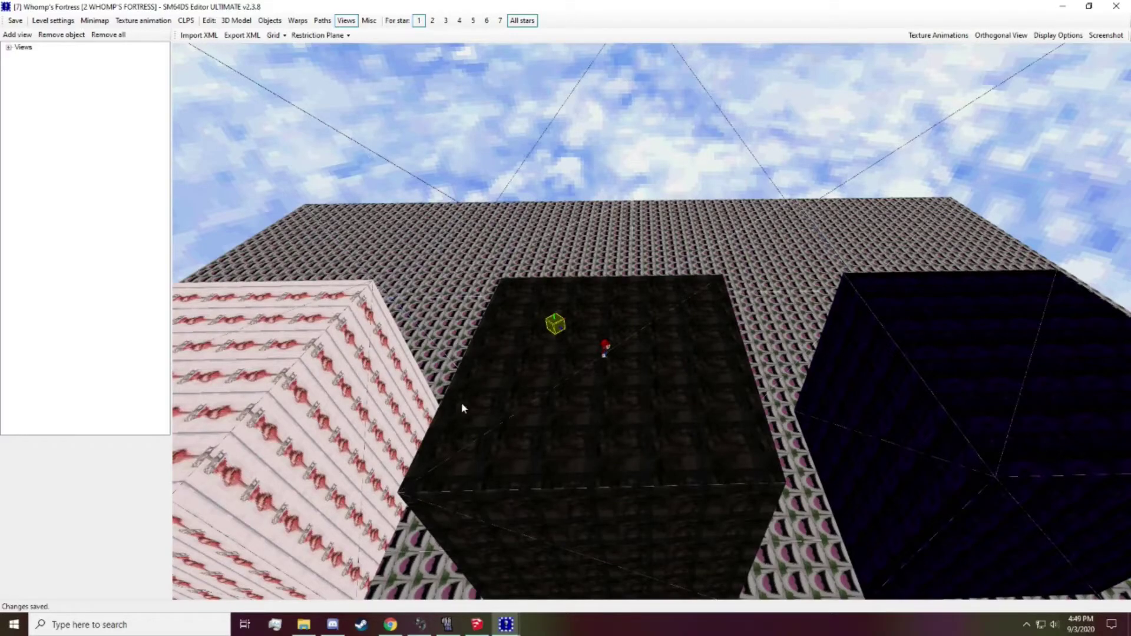
drag(462, 404, 481, 366)
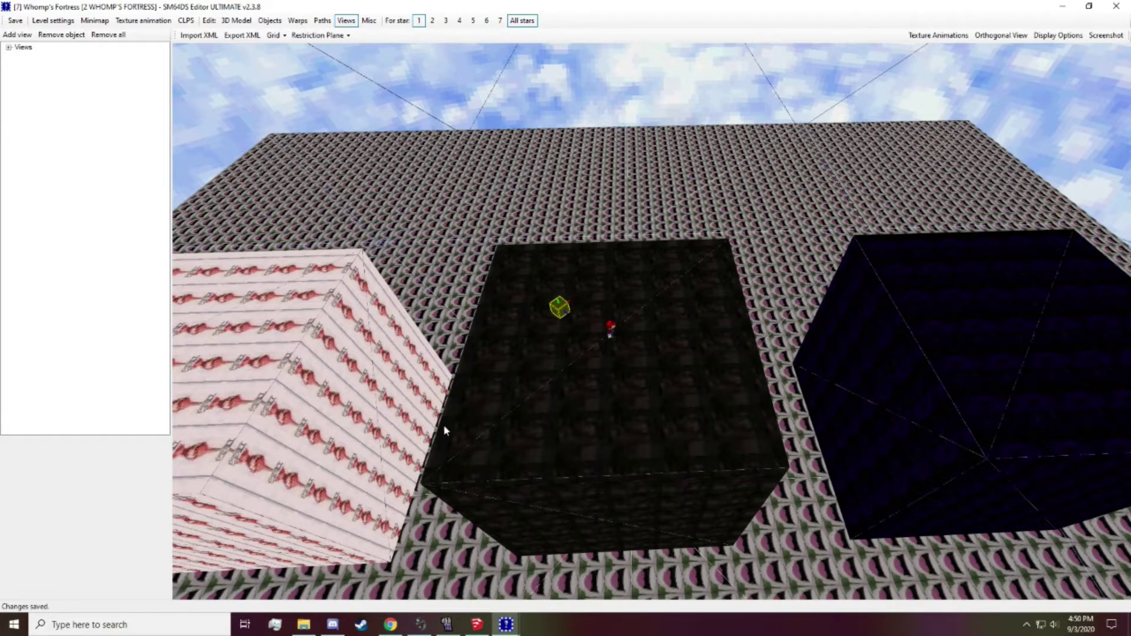
drag(444, 430, 444, 375)
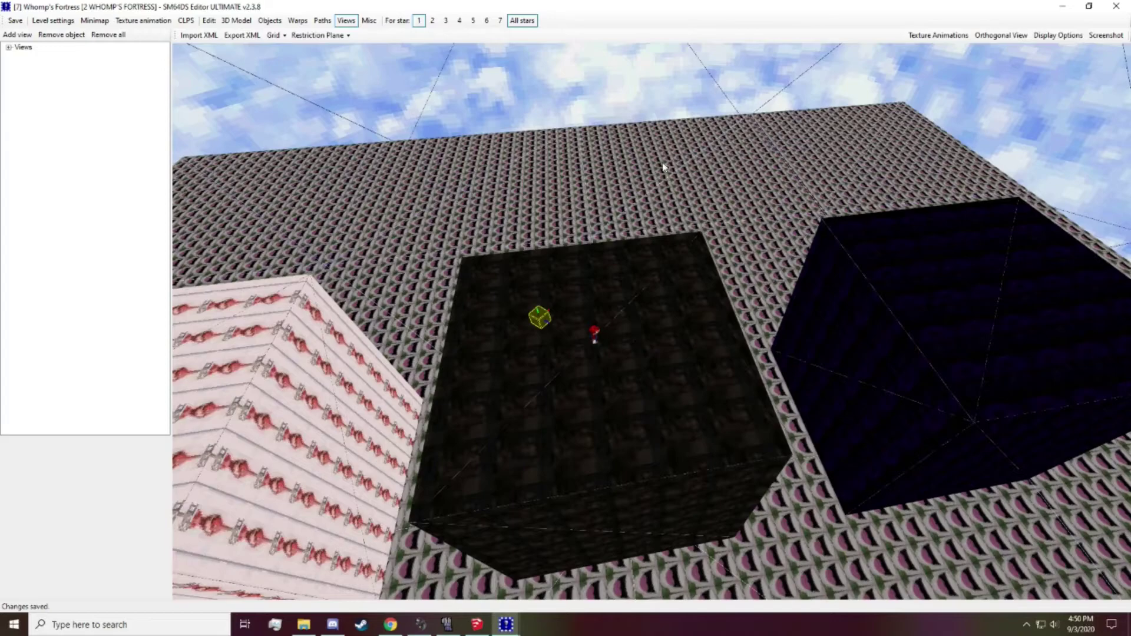
drag(779, 236, 790, 315)
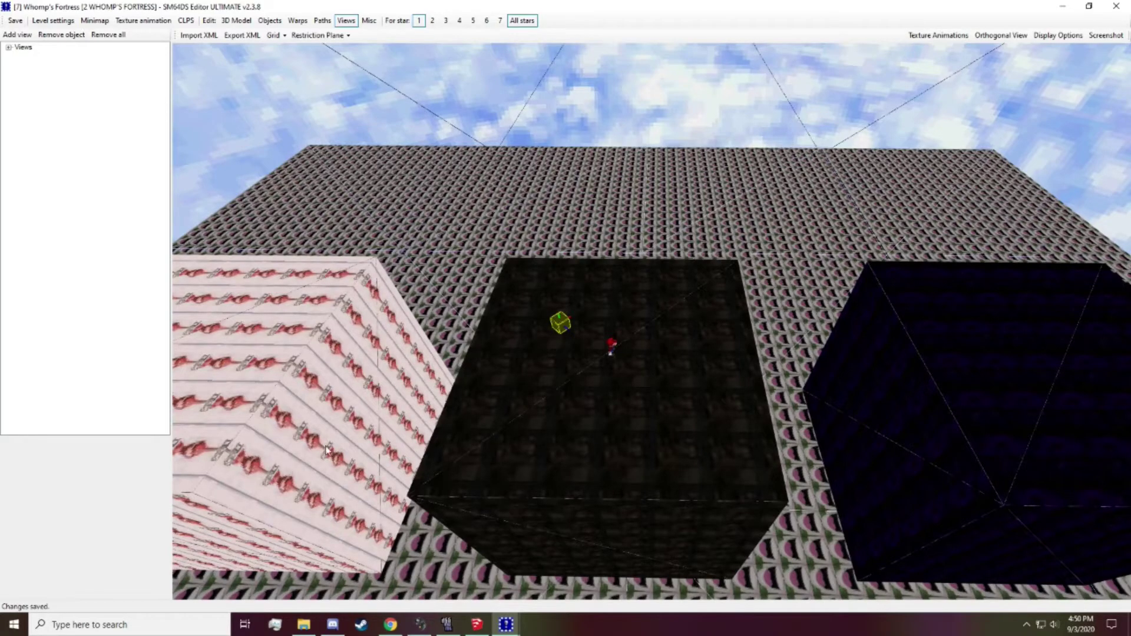
drag(327, 450, 343, 460)
drag(470, 443, 504, 382)
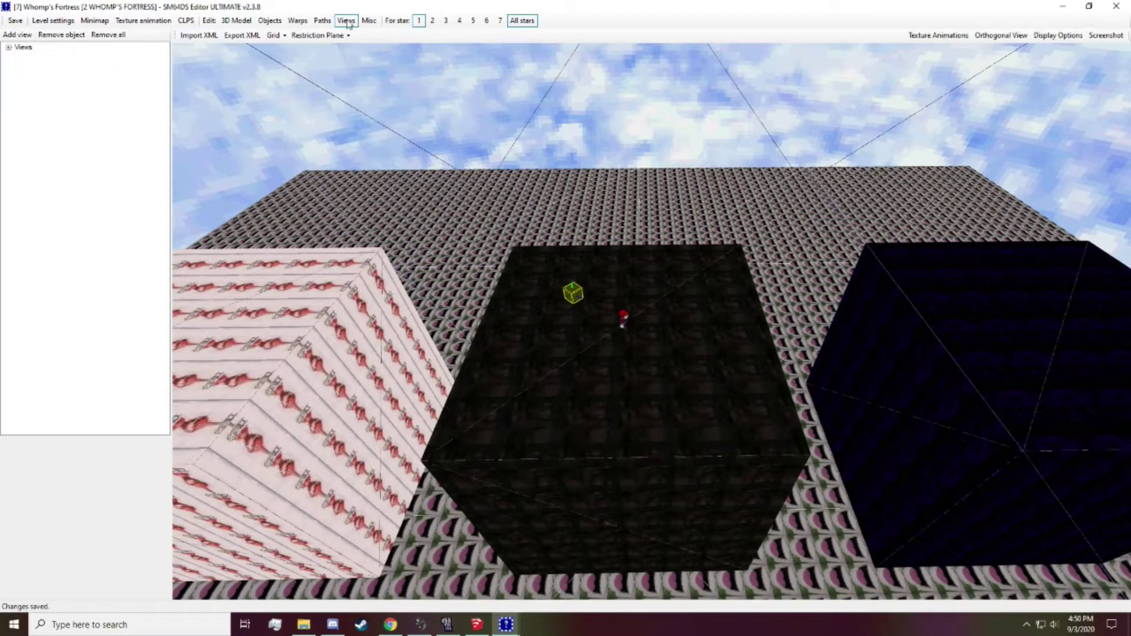
drag(204, 5, 446, 2)
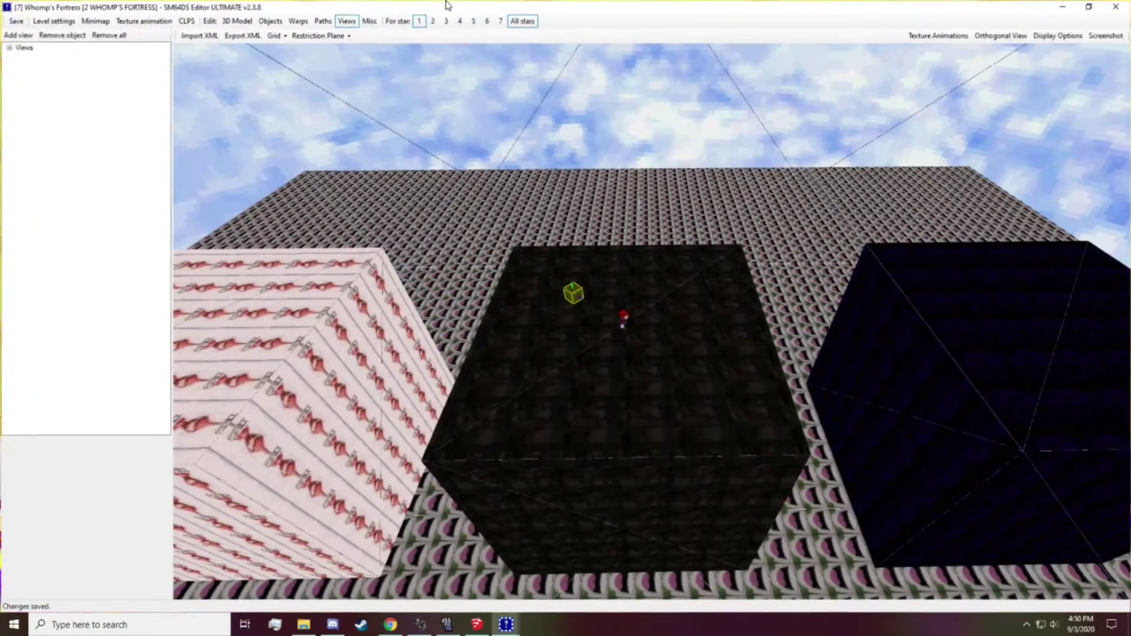
Step: Open the level's CLPS data and examine the collision parameters and type description of entry 0
click(187, 21)
drag(253, 81, 577, 248)
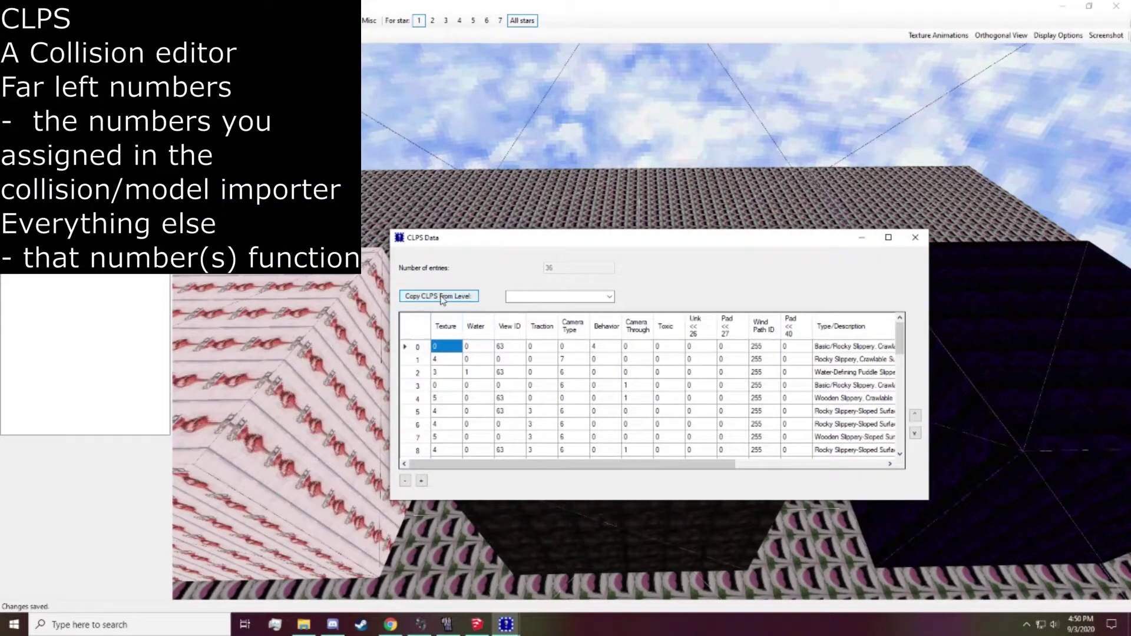
drag(446, 243, 419, 240)
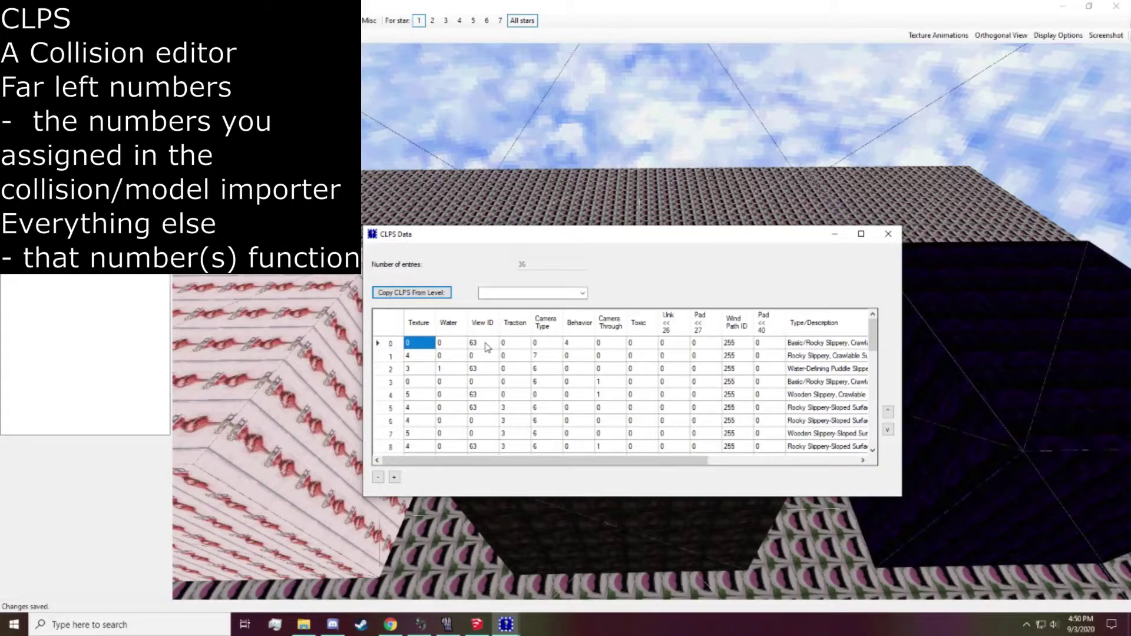
drag(782, 232, 1071, 196)
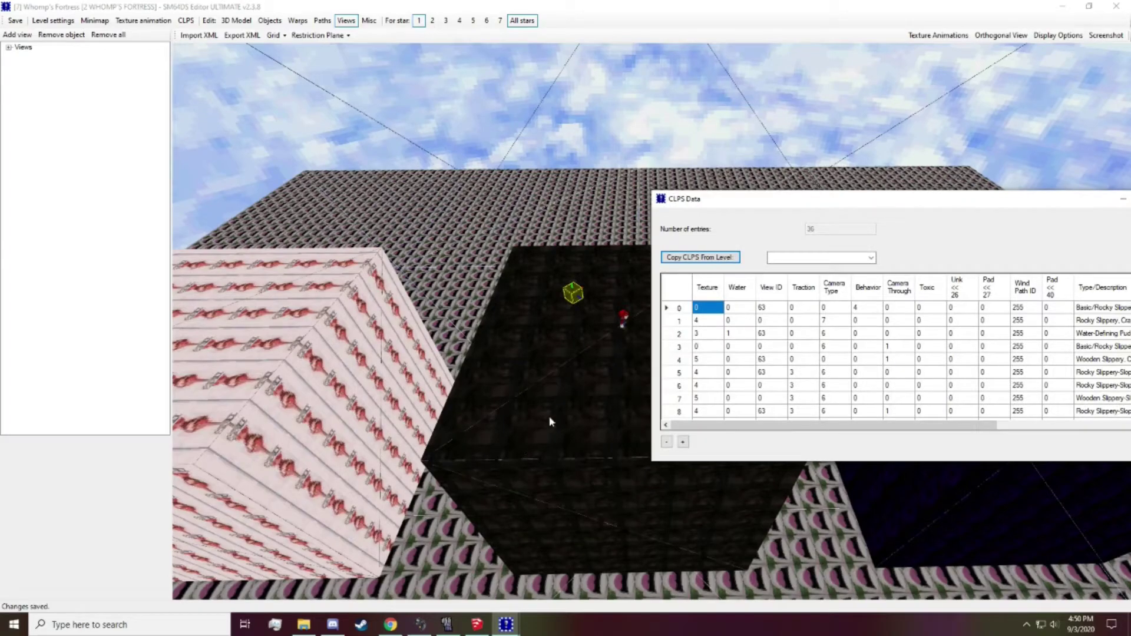
drag(710, 197, 577, 199)
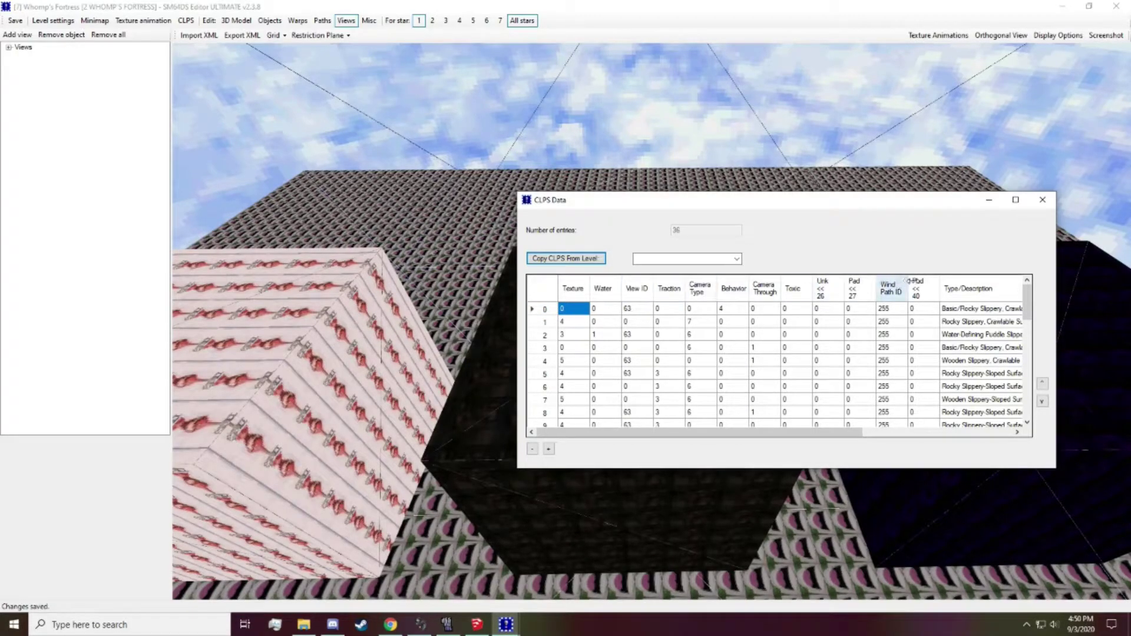
drag(844, 435, 967, 435)
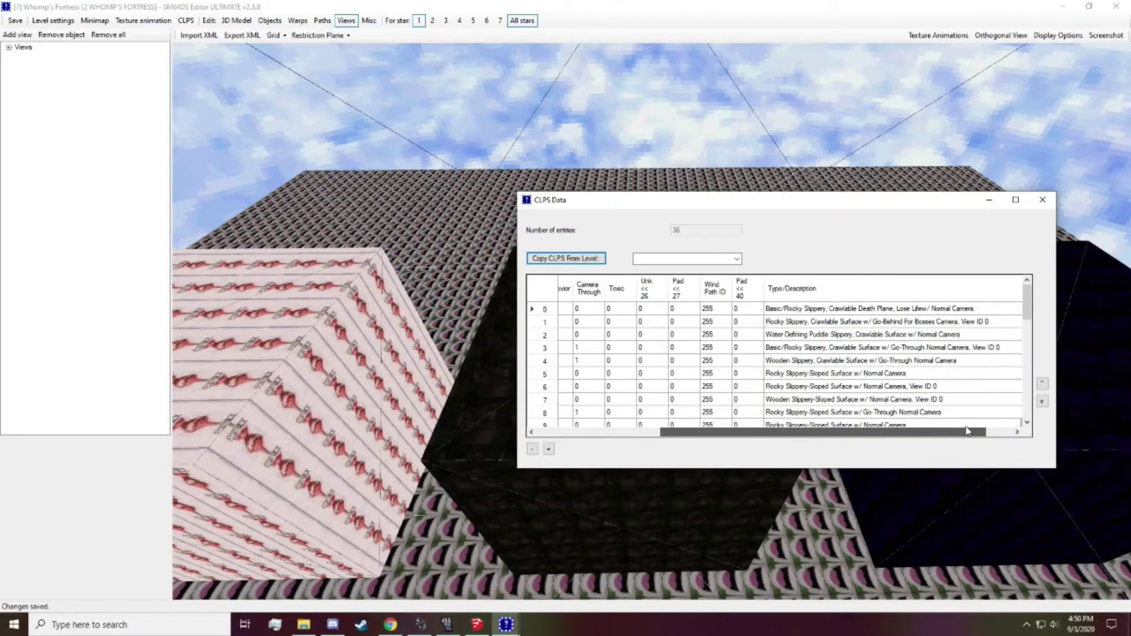
click(875, 310)
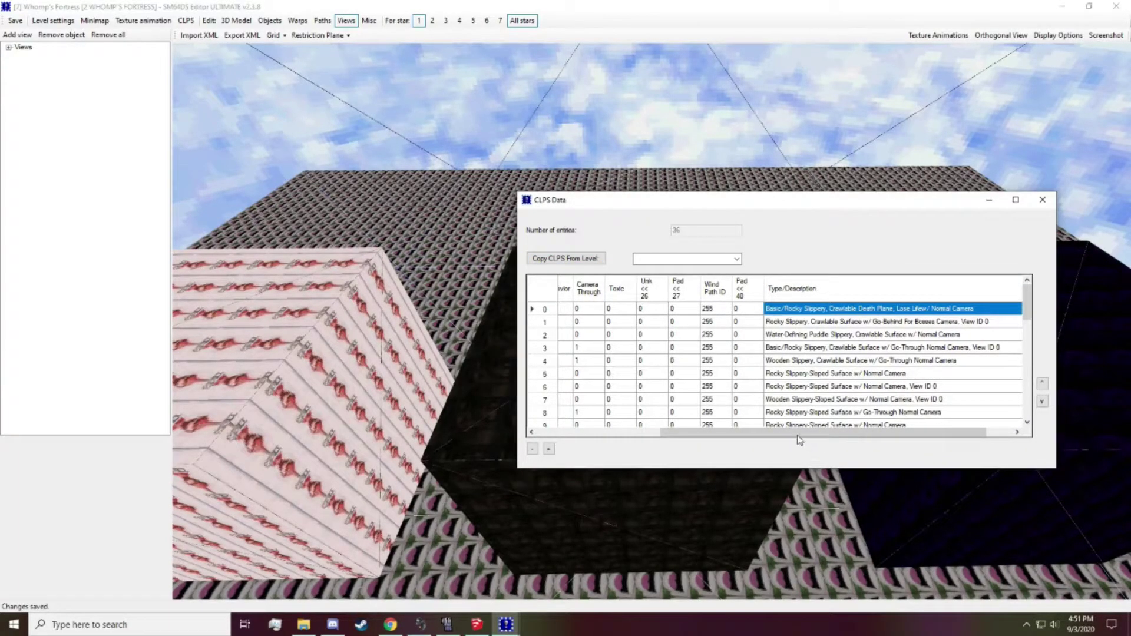
drag(800, 435, 674, 435)
Step: Set the Behavior of CLPS entry 0 to 0
click(719, 309)
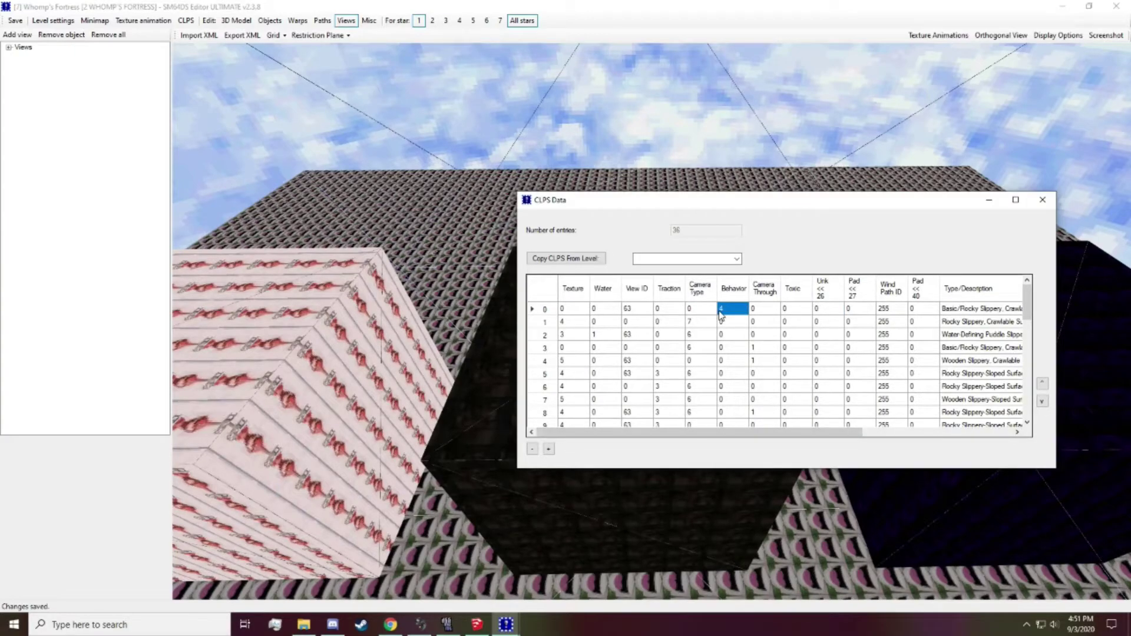
text(1)
click(737, 363)
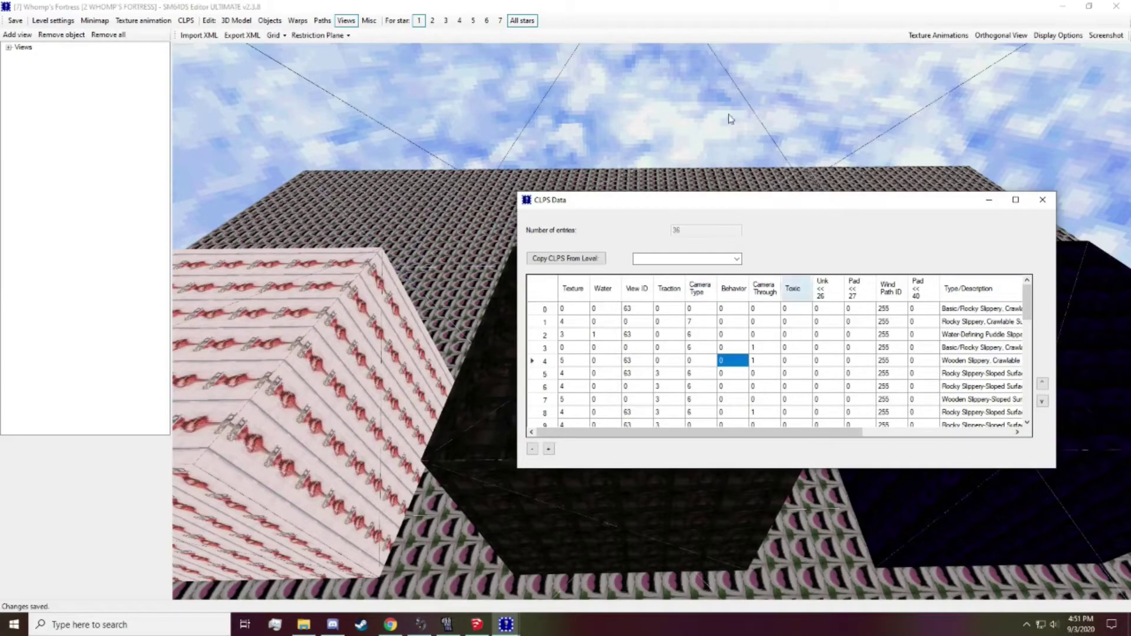
Step: Look over CLPS entries 0 and 1, check the model's materials in SketchUp, and return to the CLPS data in SM64DS Editor
drag(604, 201, 441, 181)
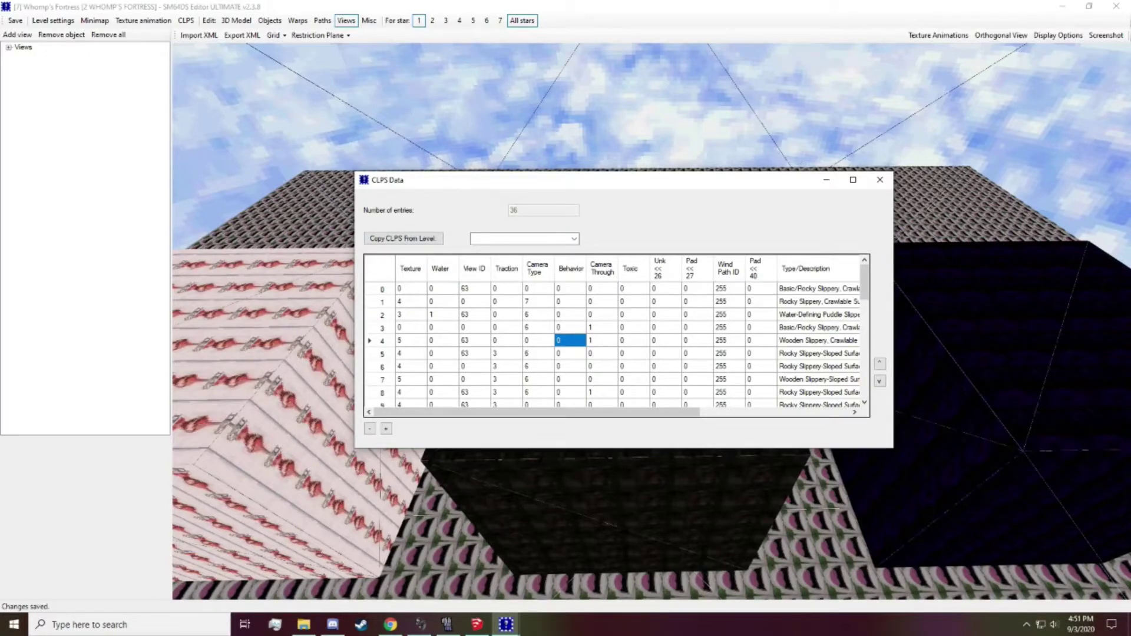
drag(463, 188, 450, 210)
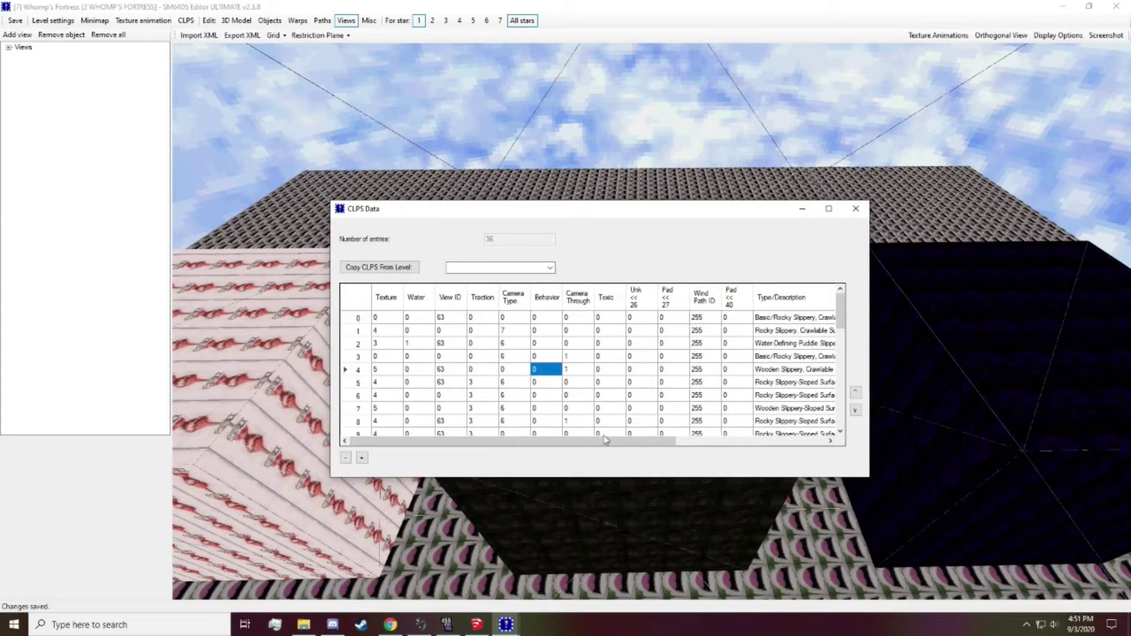
drag(607, 441, 436, 441)
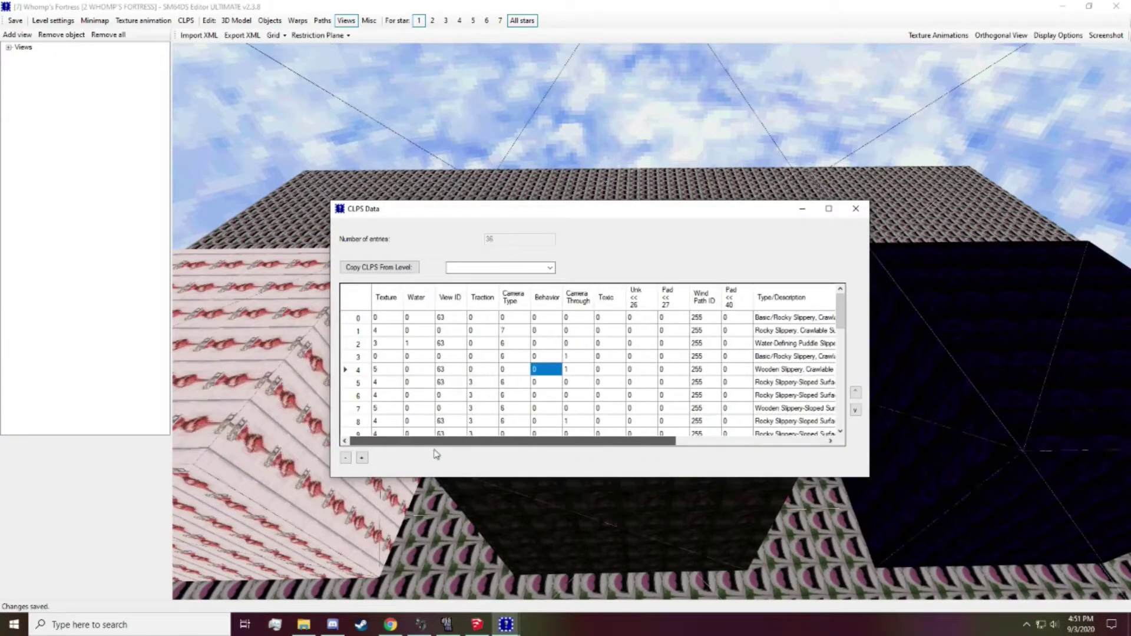
click(392, 319)
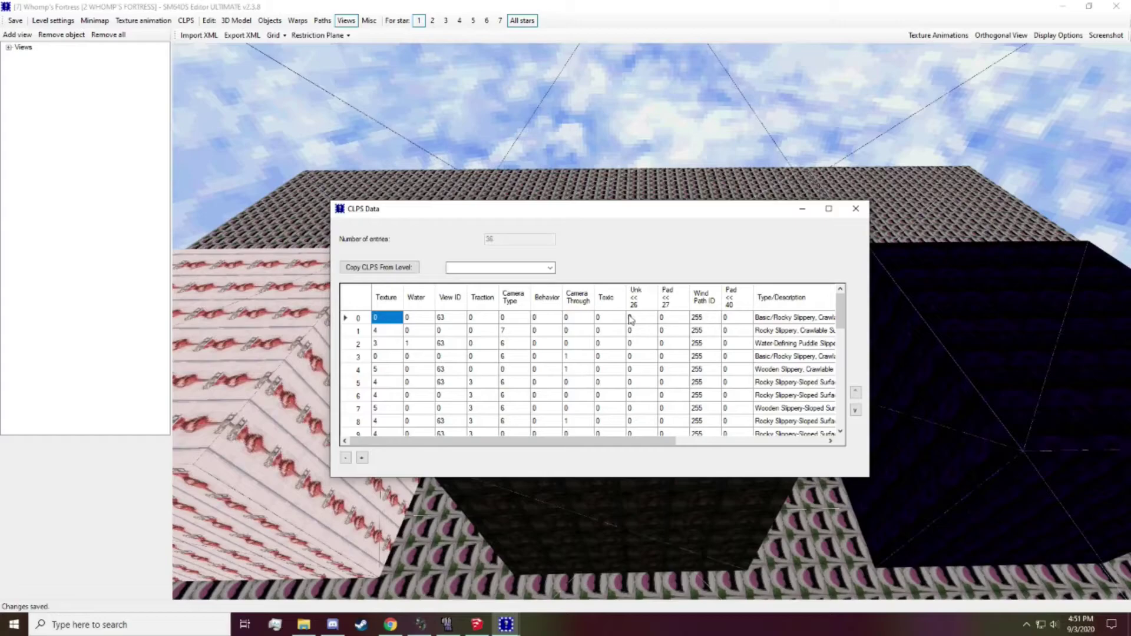
click(396, 331)
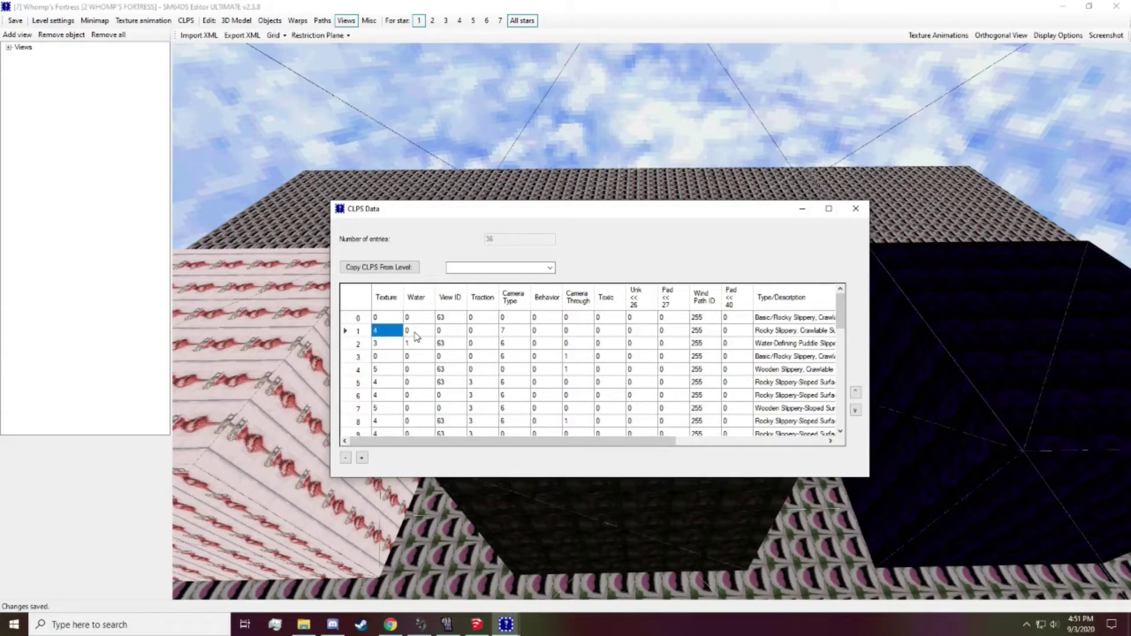
click(492, 627)
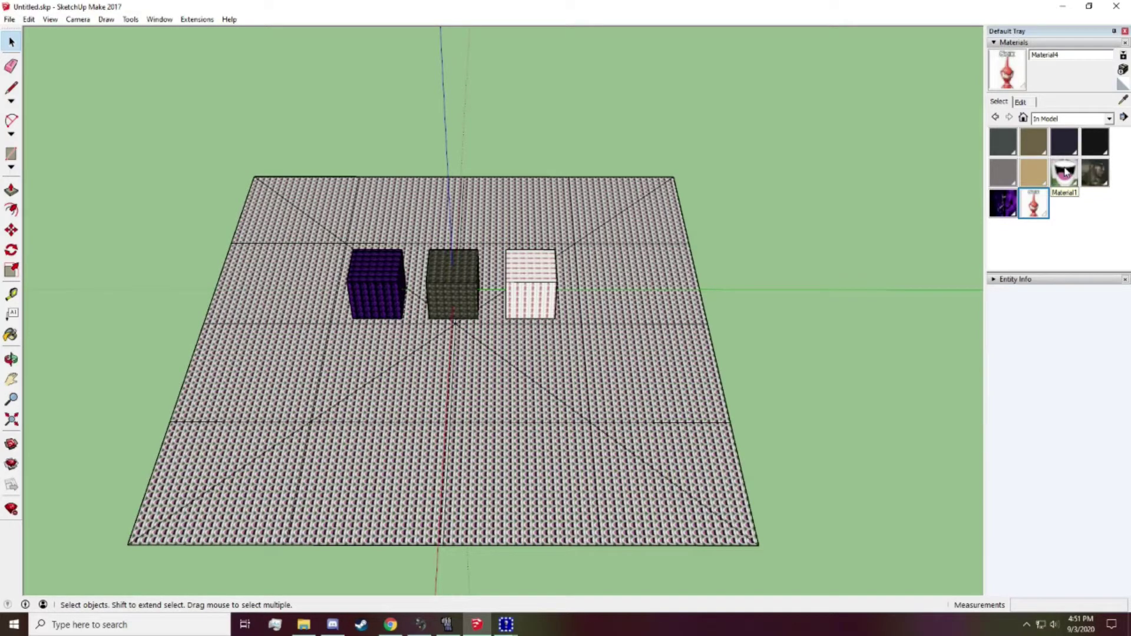
click(506, 624)
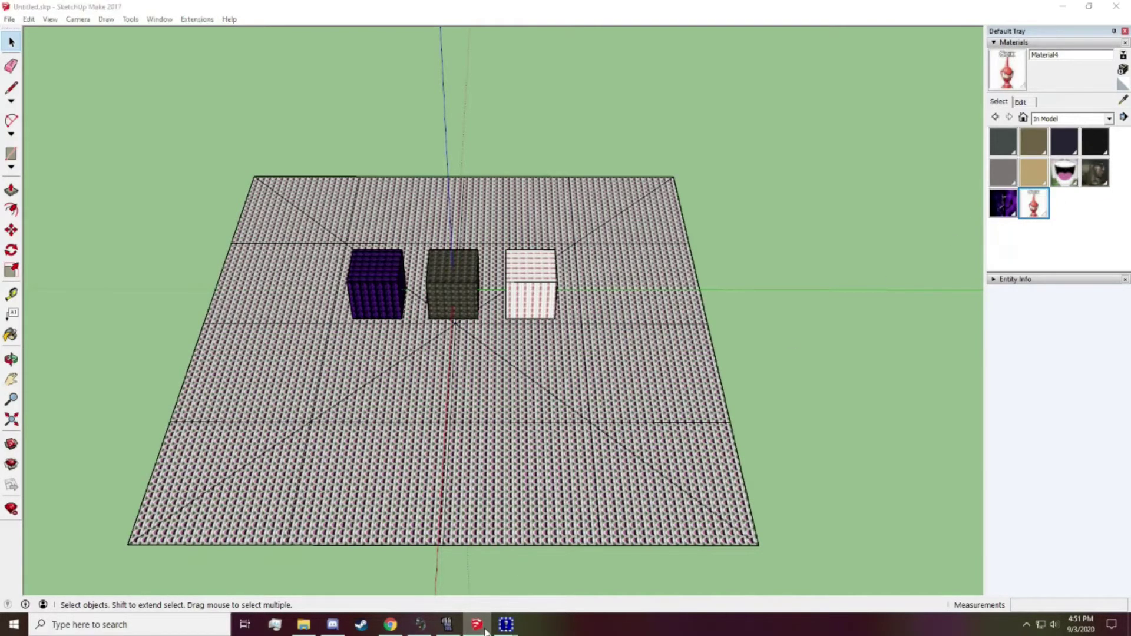
Step: Set the Behavior of CLPS entry 1 to 1
click(516, 331)
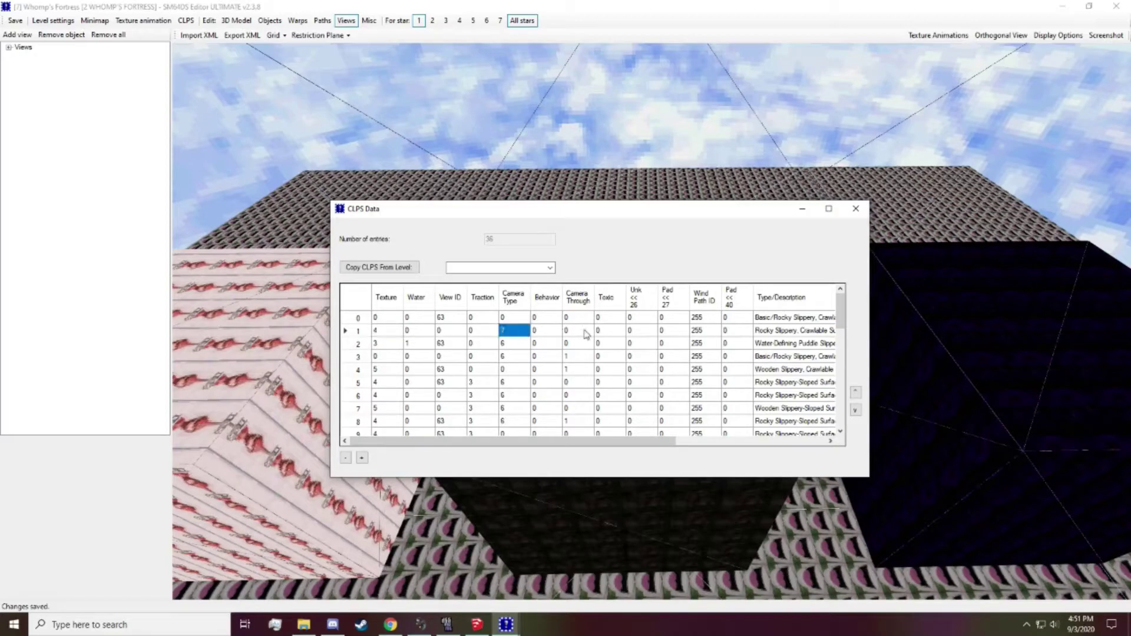
click(578, 330)
click(547, 331)
text(1)
click(558, 344)
click(554, 321)
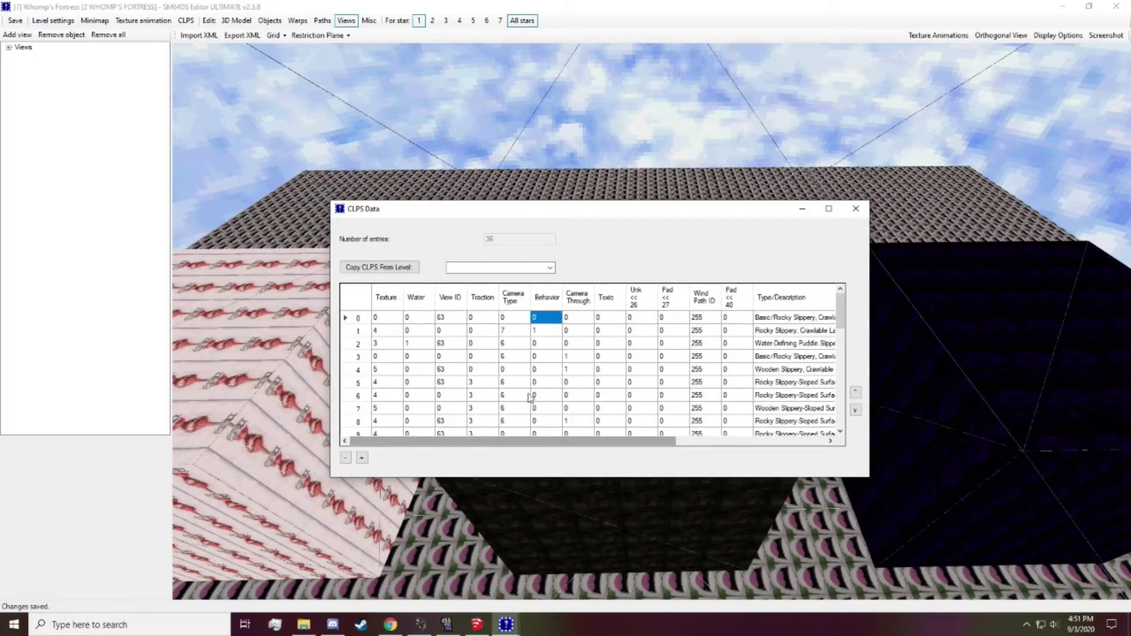
Step: Set both the Camera Type and the Texture of CLPS entry 1 to 0
click(516, 332)
text(0)
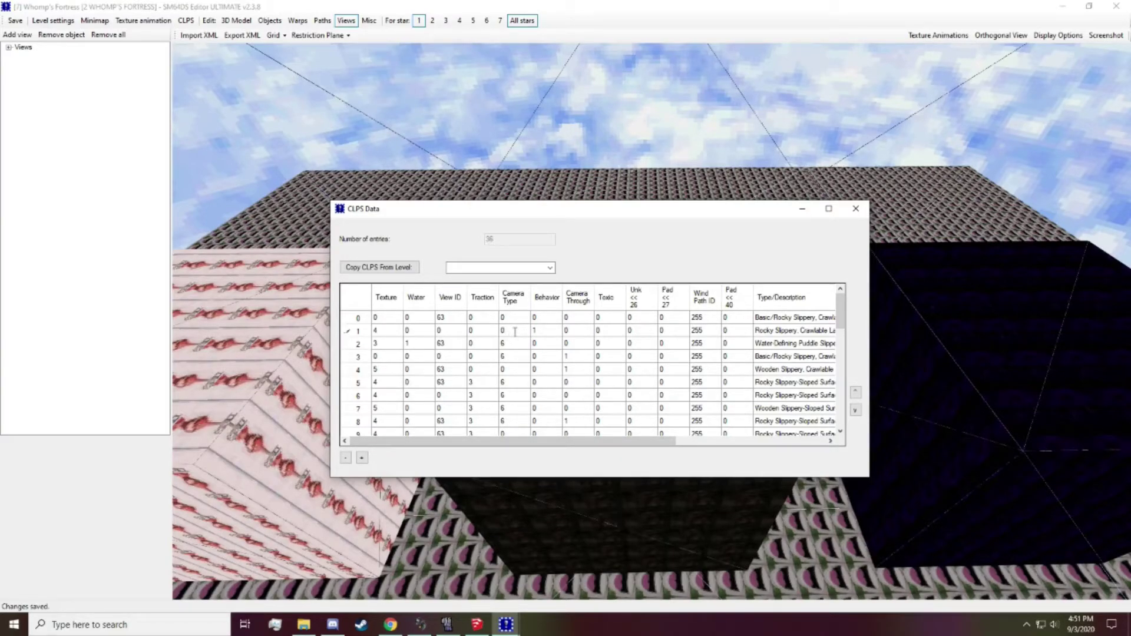
click(388, 332)
text(0)
click(394, 343)
drag(519, 446, 484, 441)
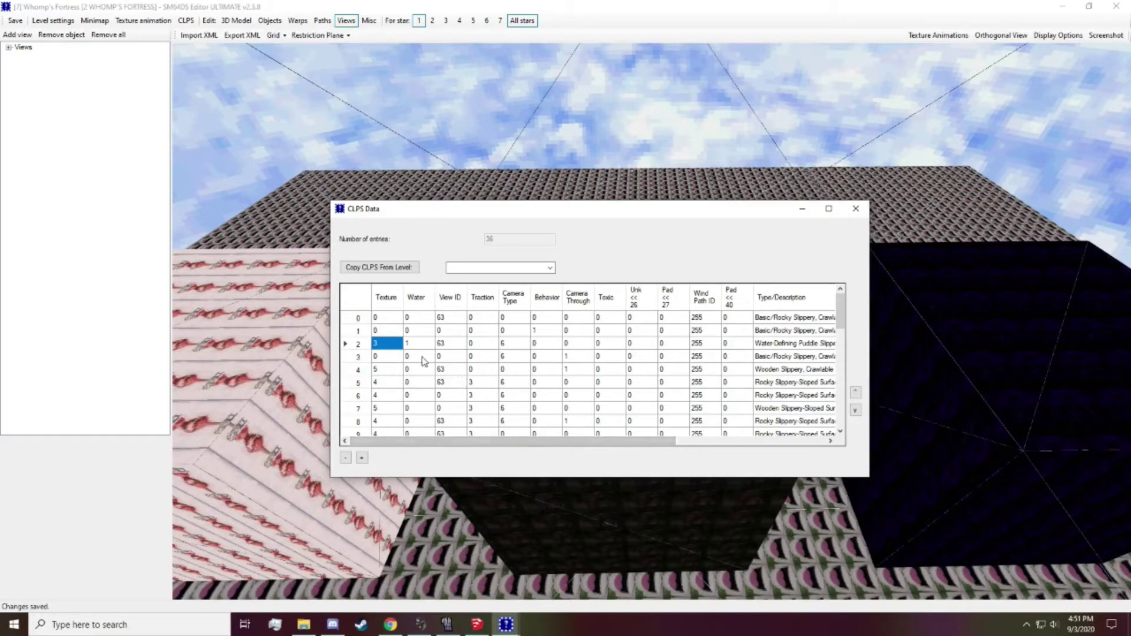
Step: Set the Behavior of CLPS entry 3 to 4 and its Camera Type to 0
key(Down)
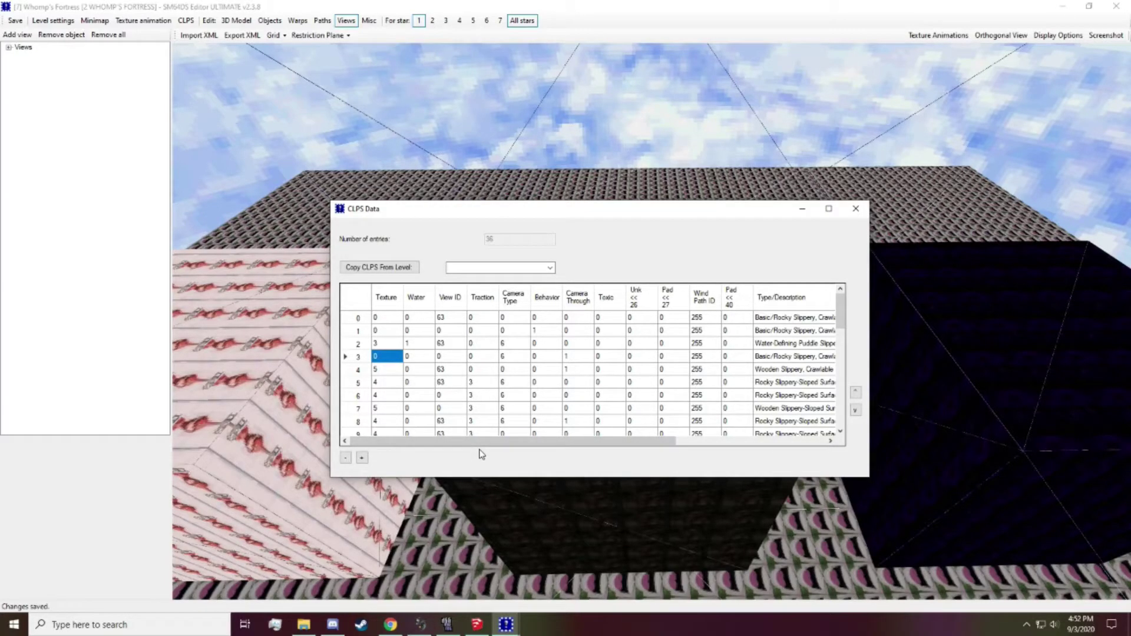
click(537, 357)
text(4)
click(520, 358)
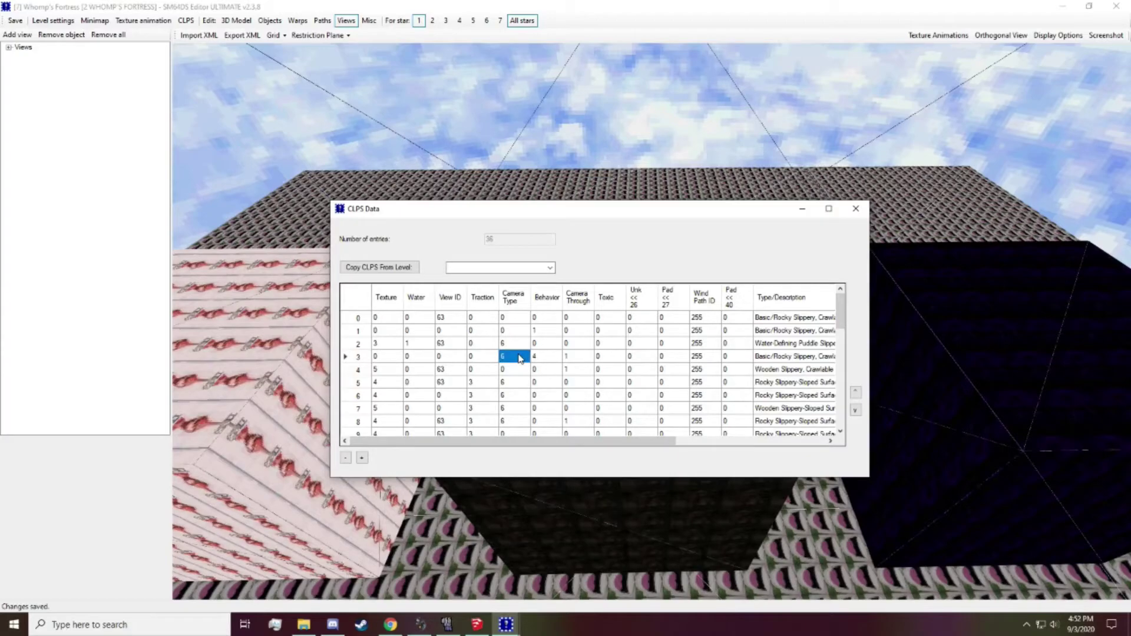
text(1)
click(558, 356)
click(581, 358)
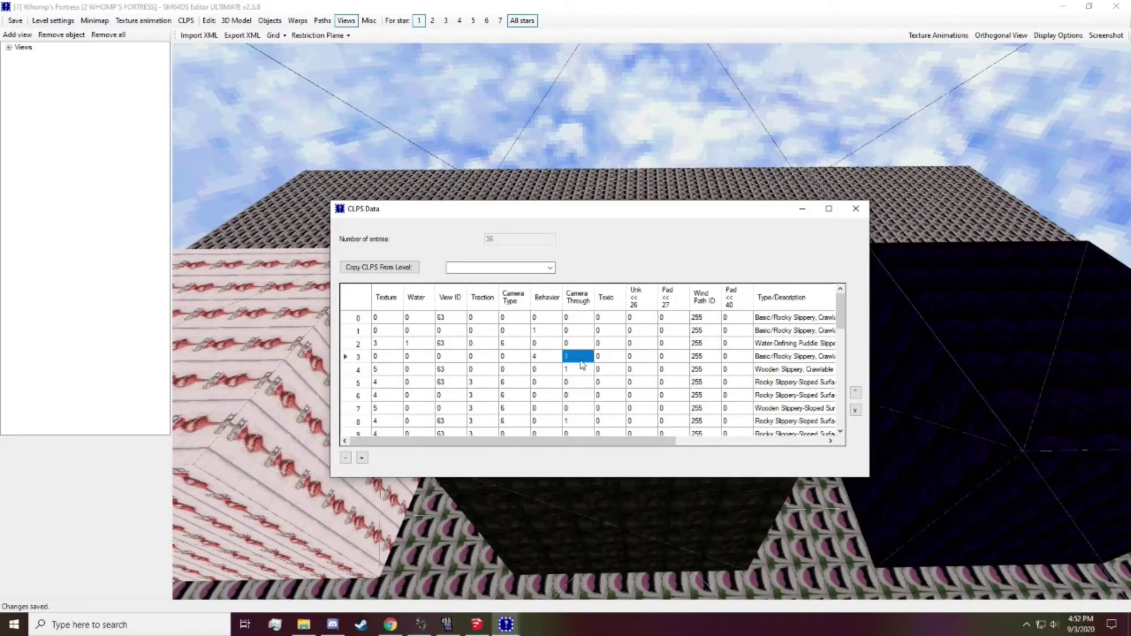
Step: Set the Texture and Camera Type of CLPS entry 2 to 0, and the View ID of entry 1 to 63
click(388, 346)
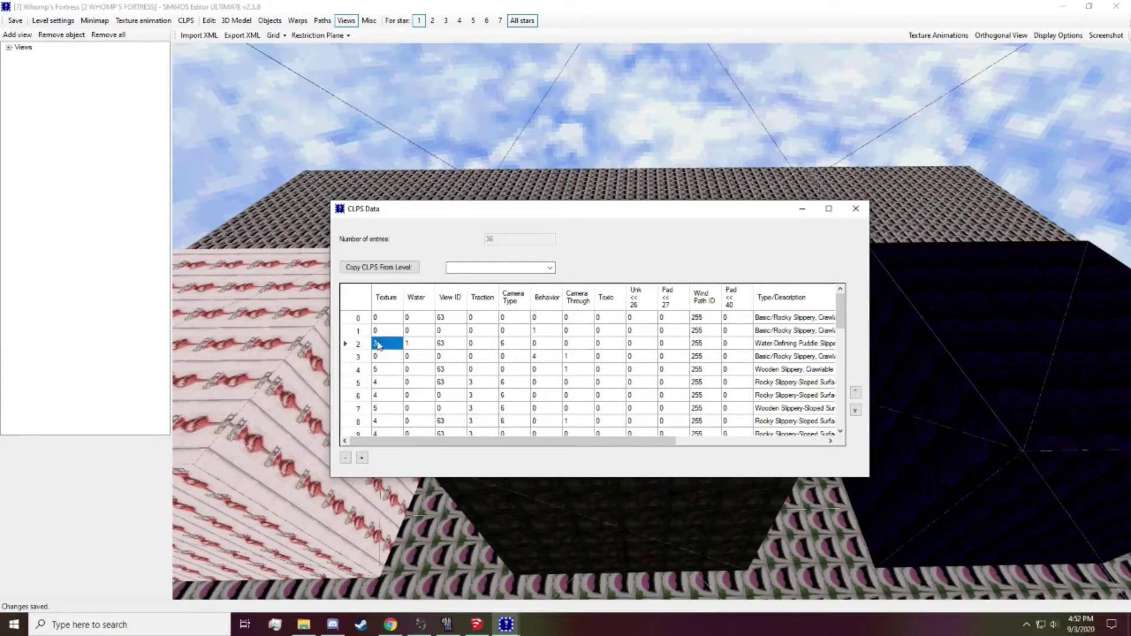
click(425, 346)
click(380, 349)
click(462, 355)
click(484, 348)
click(516, 345)
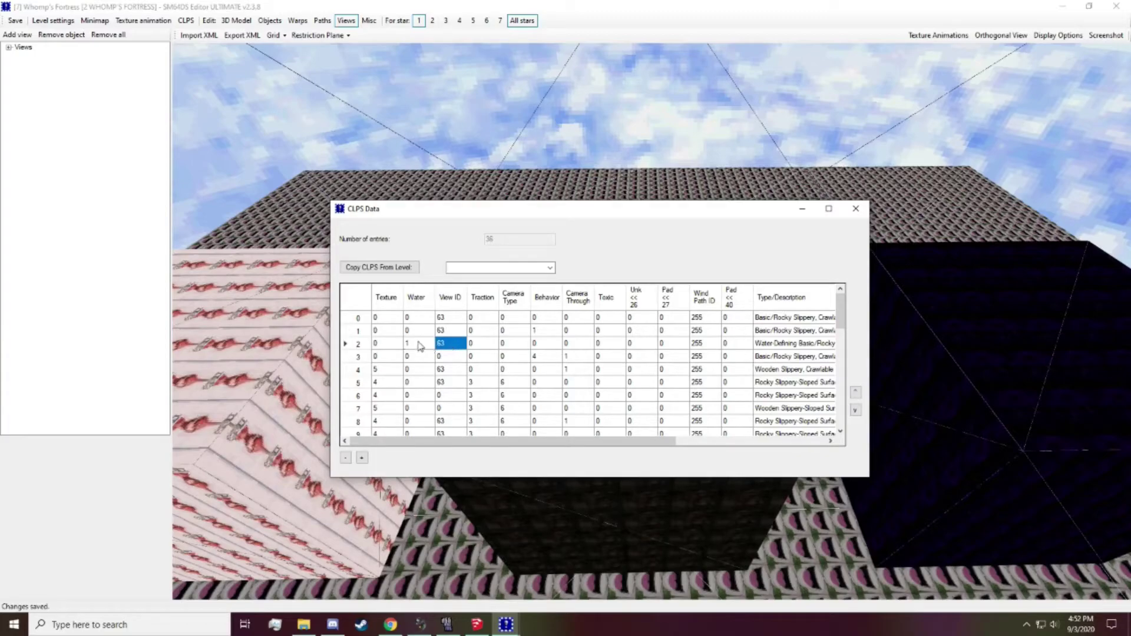
Step: Review the values of CLPS entries 2 and 3 against the cubes in the level, and close the CLPS data
click(481, 344)
click(624, 343)
click(481, 346)
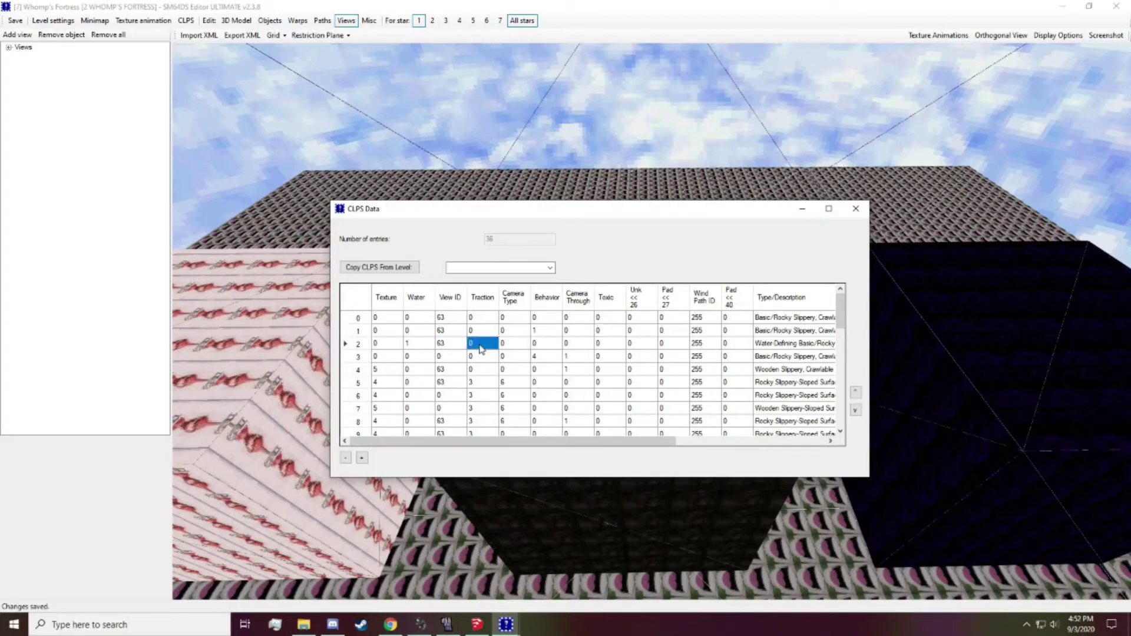
click(548, 331)
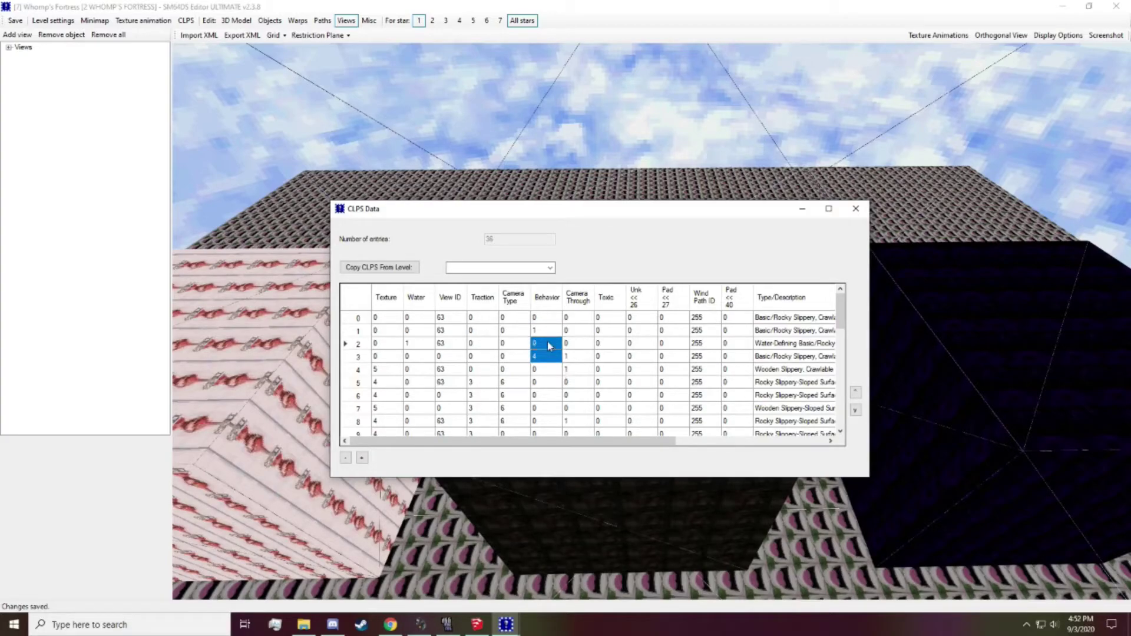
drag(475, 218, 719, 219)
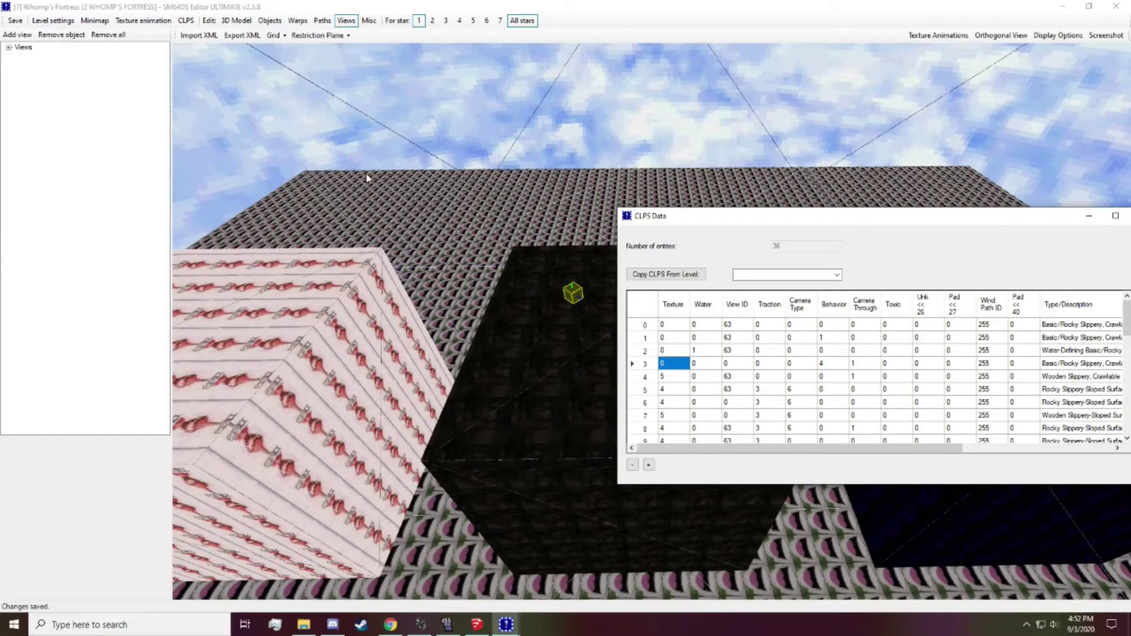
drag(697, 228, 375, 230)
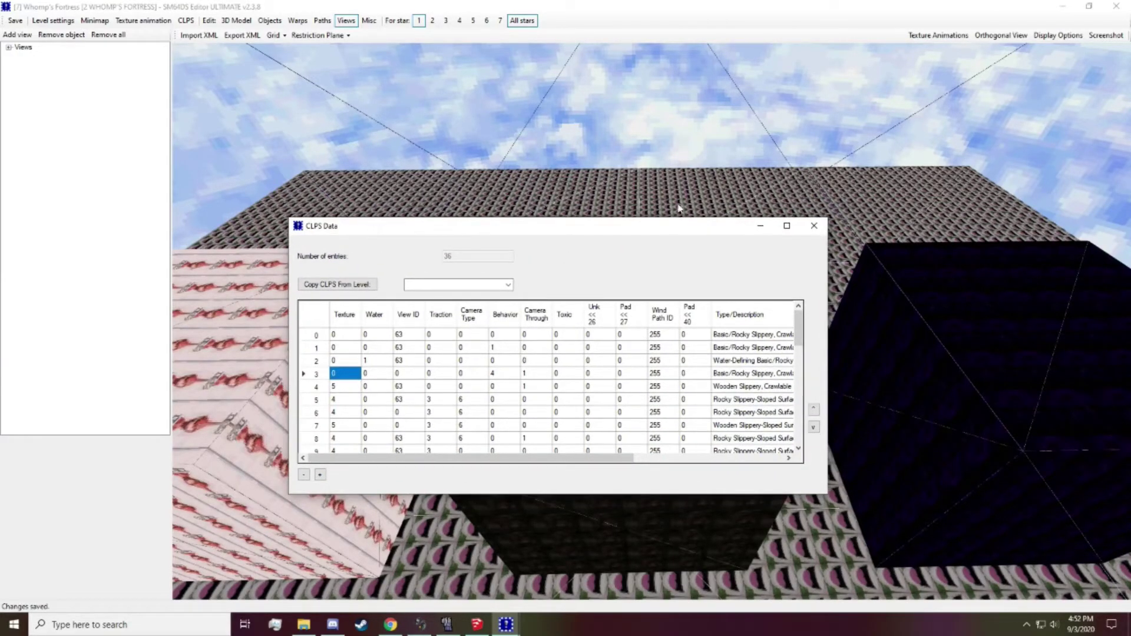
click(814, 225)
Step: Look over the floor and the three cubes of the level from several distances and angles
drag(480, 169, 446, 242)
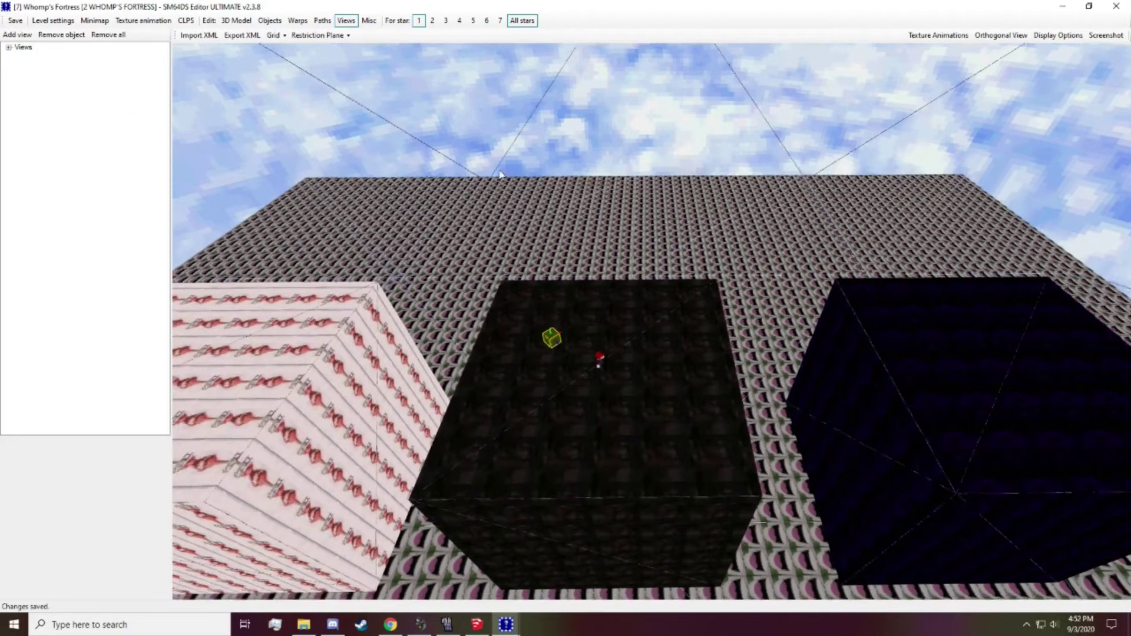
right_drag(446, 241, 436, 295)
scroll(409, 391, down, 5)
drag(409, 391, 443, 331)
right_drag(442, 330, 443, 316)
drag(443, 315, 441, 390)
right_drag(441, 390, 443, 397)
scroll(443, 397, up, 1)
drag(442, 392, 375, 280)
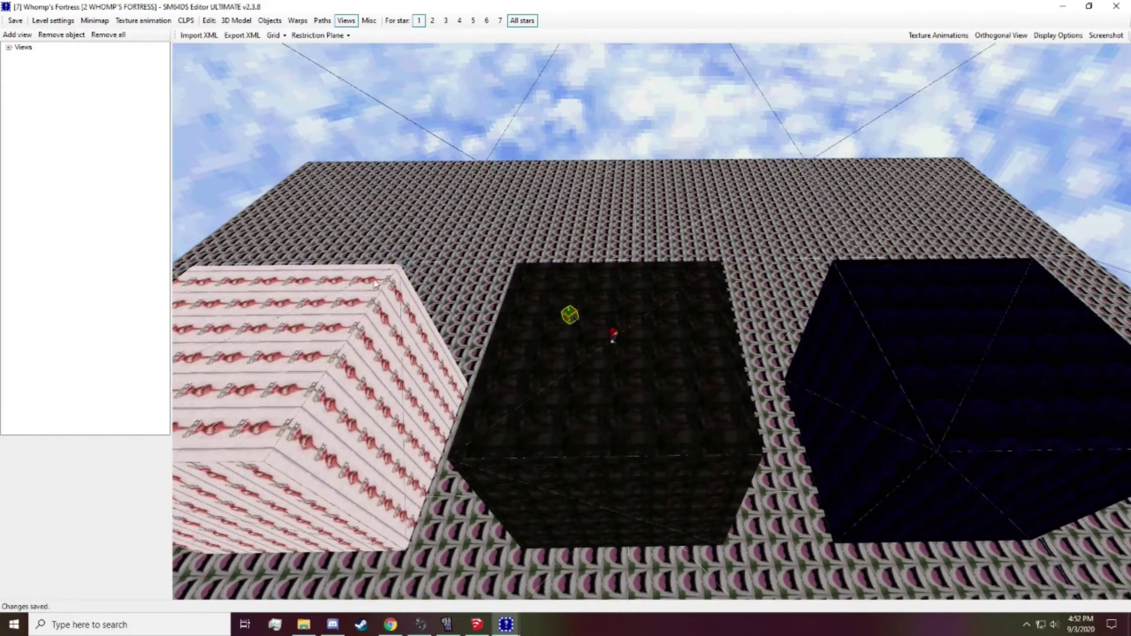
Step: Delete the texture animation data of Area 0 and close the texture animation editor
click(140, 22)
click(152, 109)
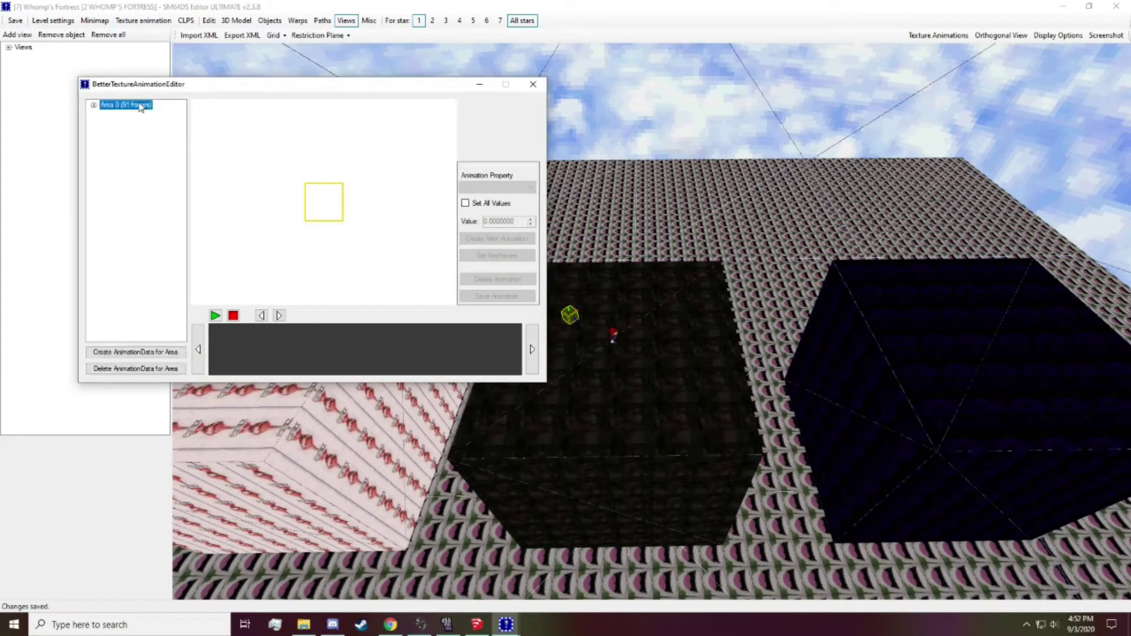
drag(99, 93, 329, 106)
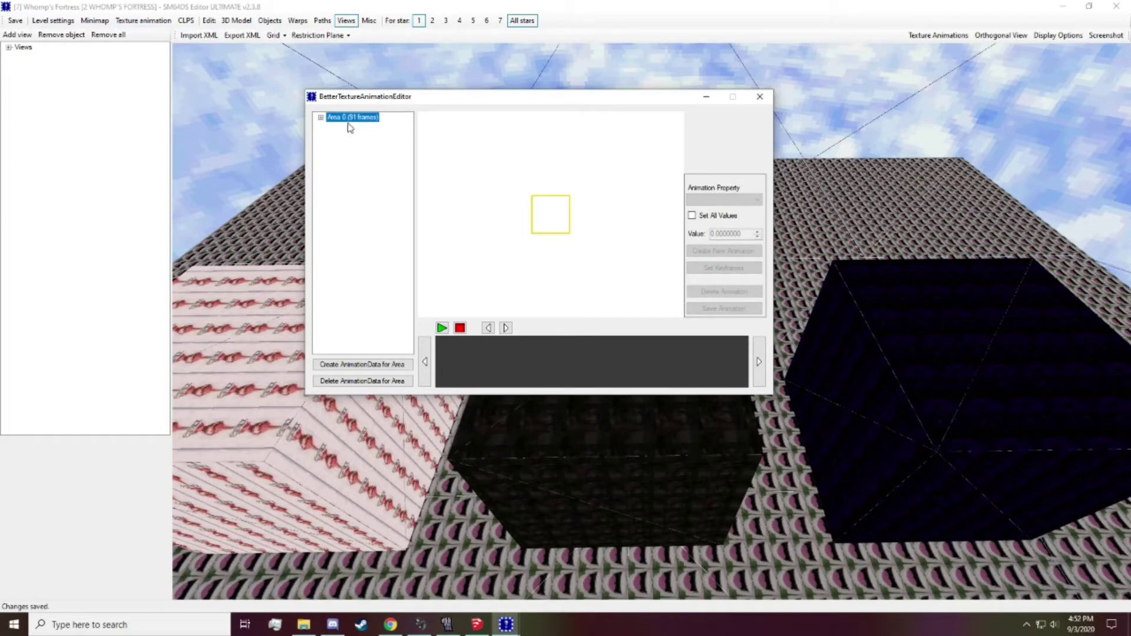
click(363, 380)
drag(351, 103, 338, 128)
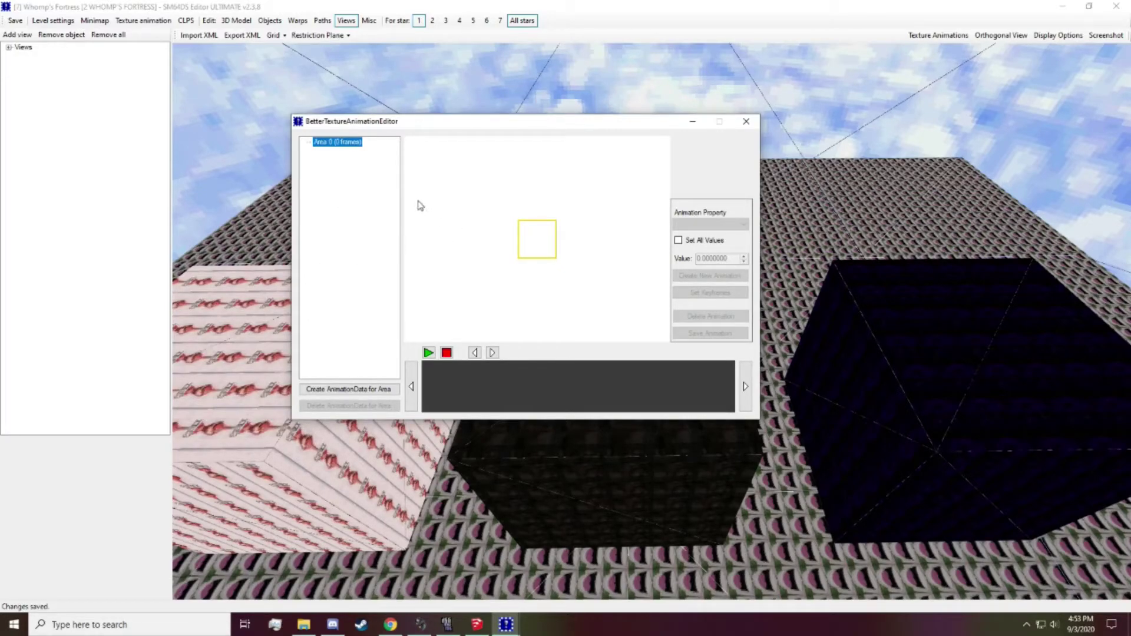
click(749, 124)
Step: Check the three cubes once more and close the Whomp's Fortress level window
right_drag(766, 195, 722, 230)
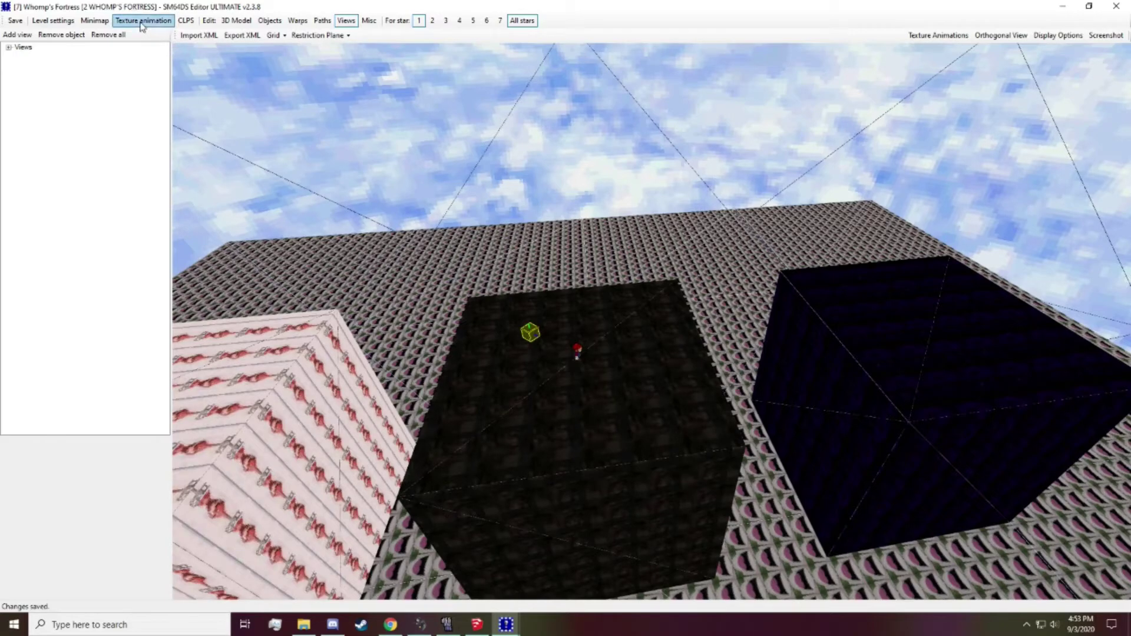
drag(619, 282, 695, 333)
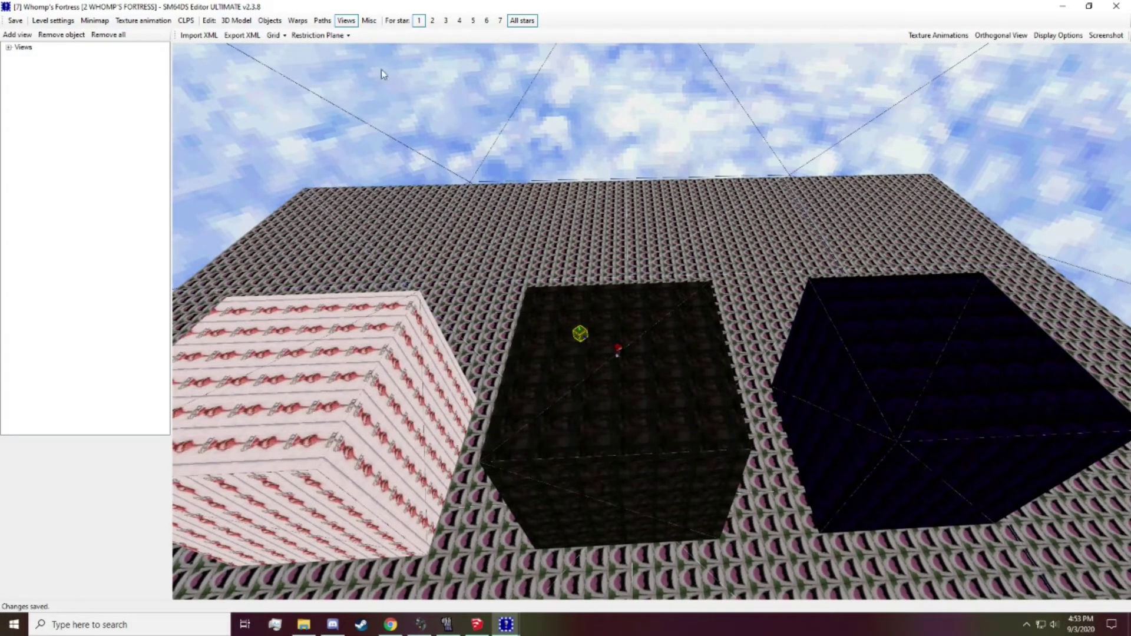
drag(615, 279, 610, 265)
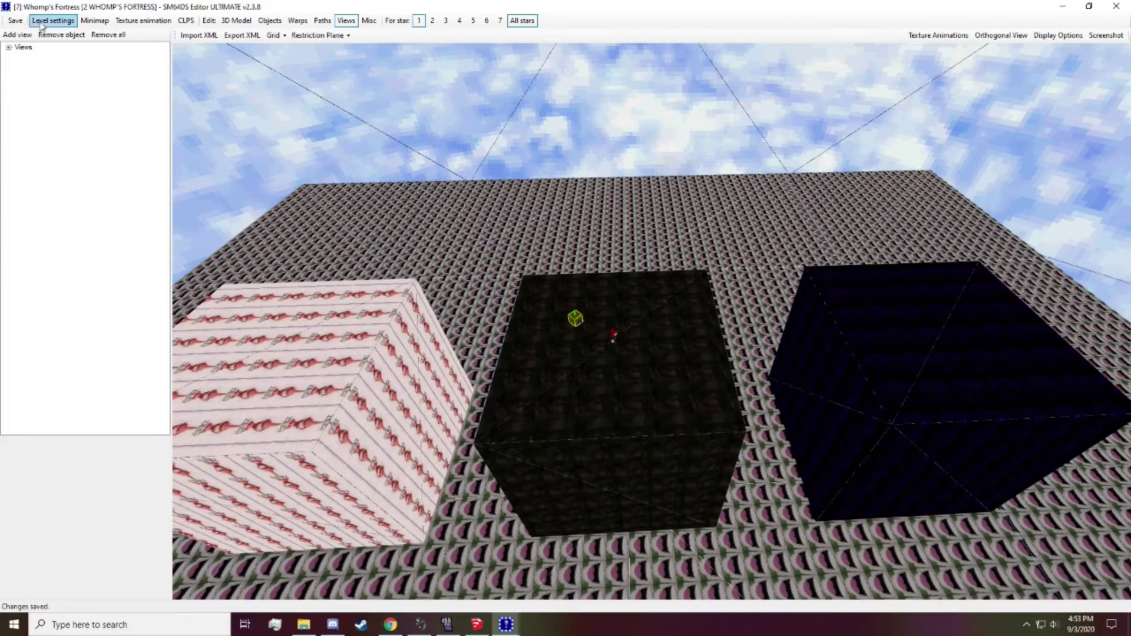
click(1116, 7)
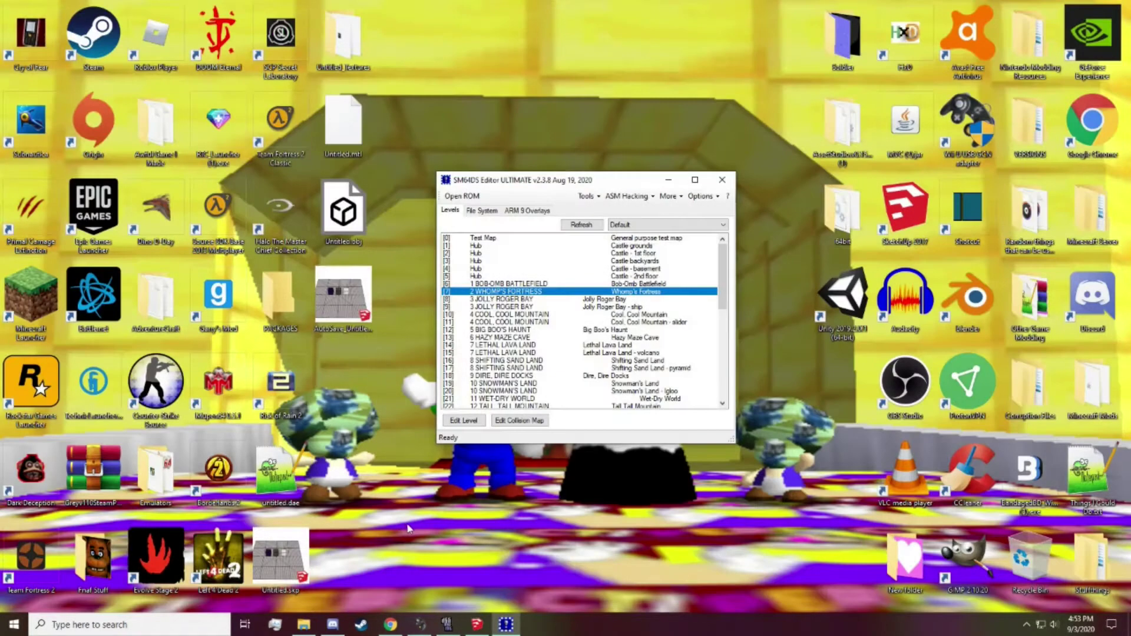
Step: Apply the Skip Introduction patch from the additional patches and close the patch list
click(627, 196)
click(626, 196)
click(668, 196)
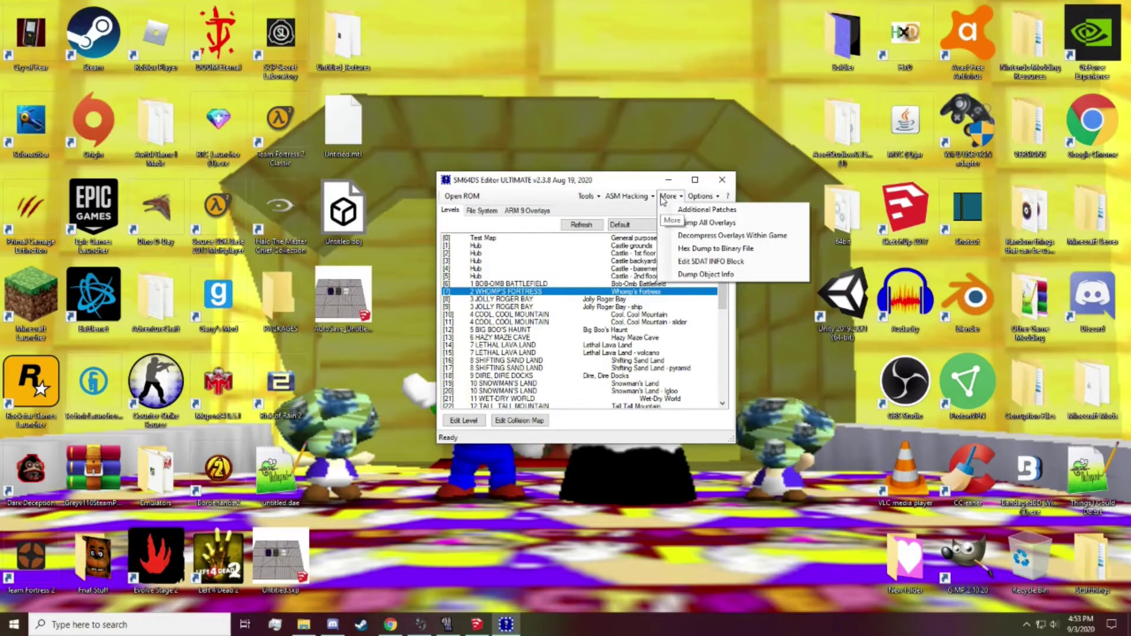
click(690, 210)
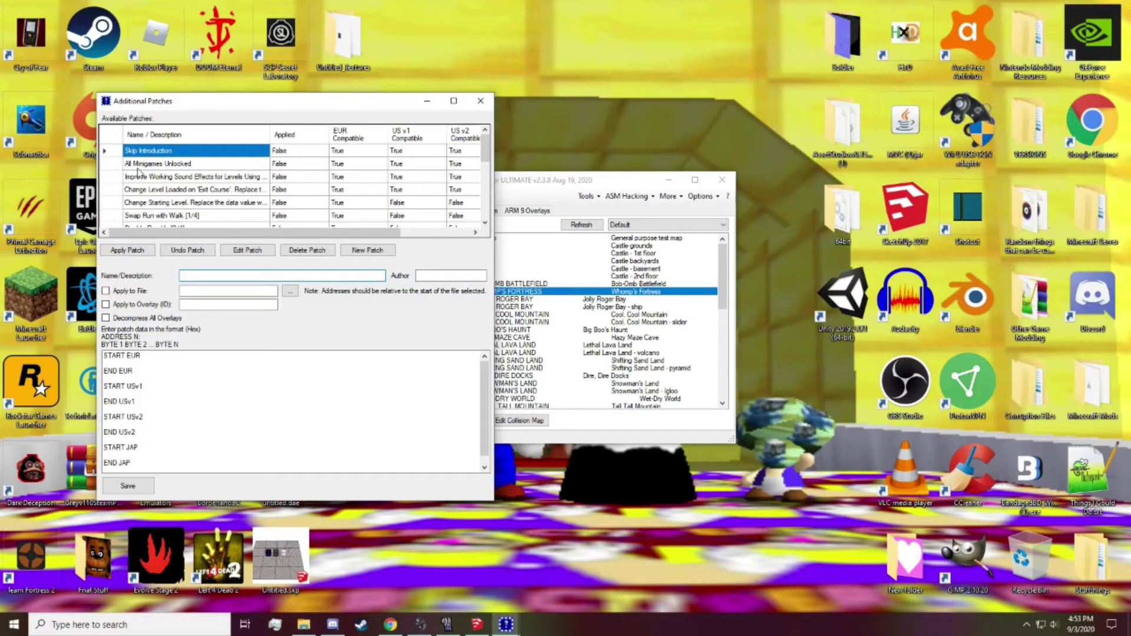
click(115, 151)
click(127, 250)
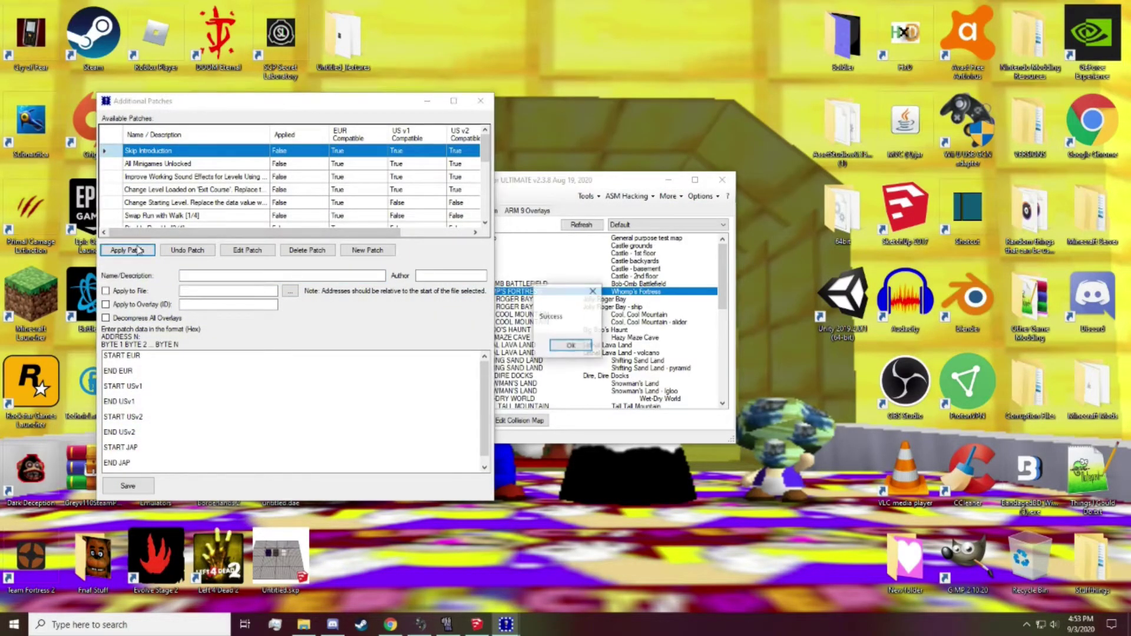
click(571, 346)
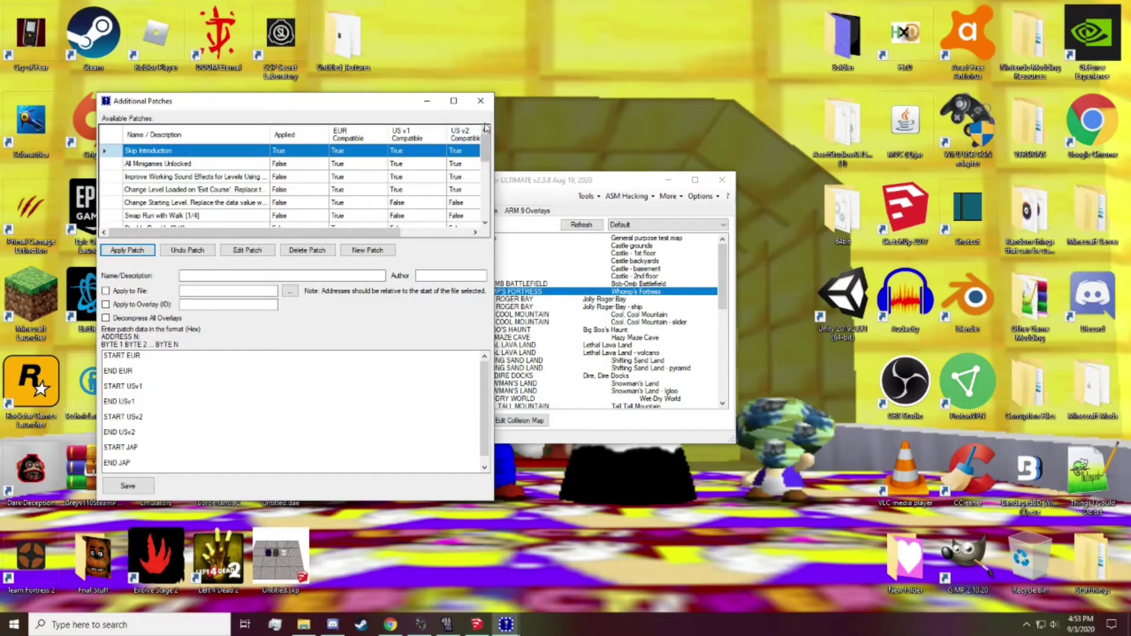
click(137, 487)
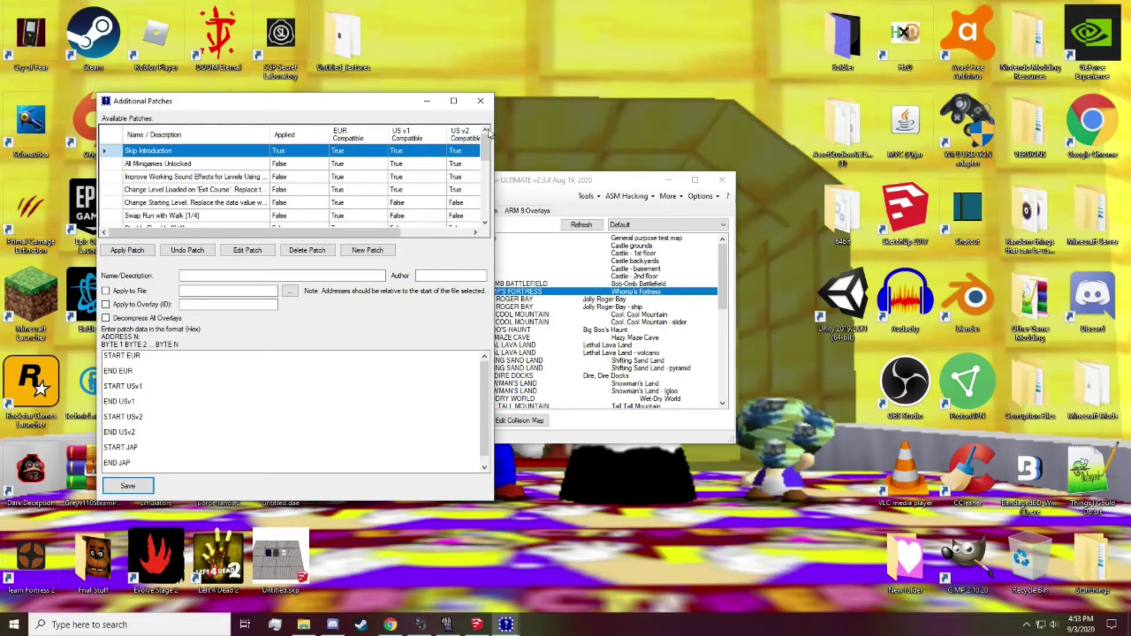
click(476, 107)
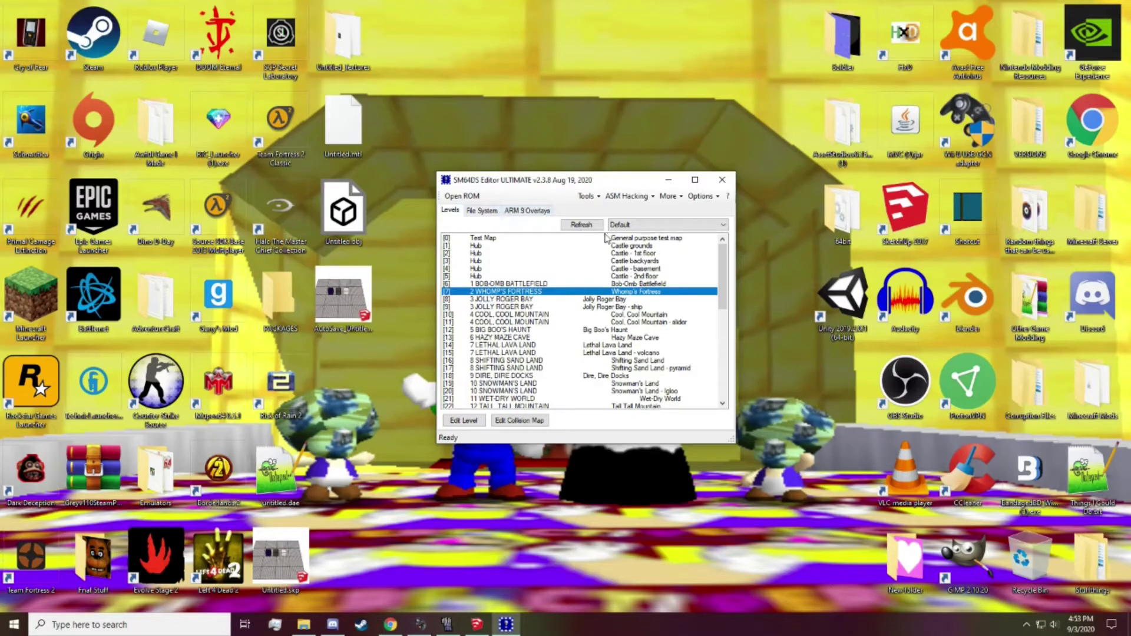
Step: Open the Castle grounds level and add an exit warp on the sandy path at about X -2.0, Y 0.25, Z 6.3
double_click(478, 245)
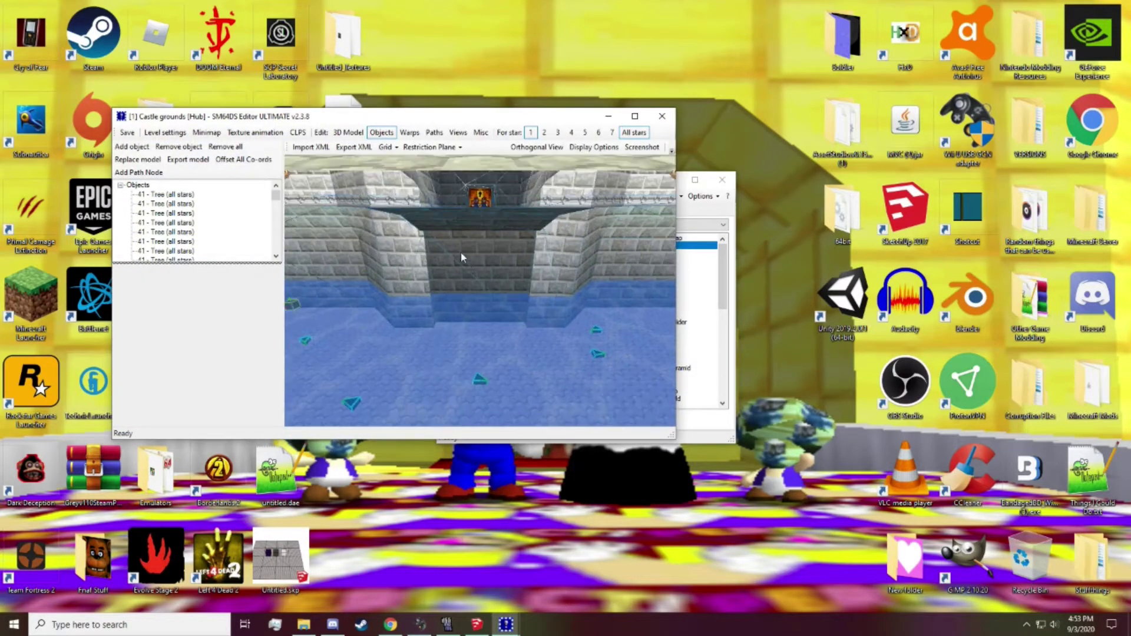
right_drag(462, 258, 619, 371)
scroll(619, 371, down, 5)
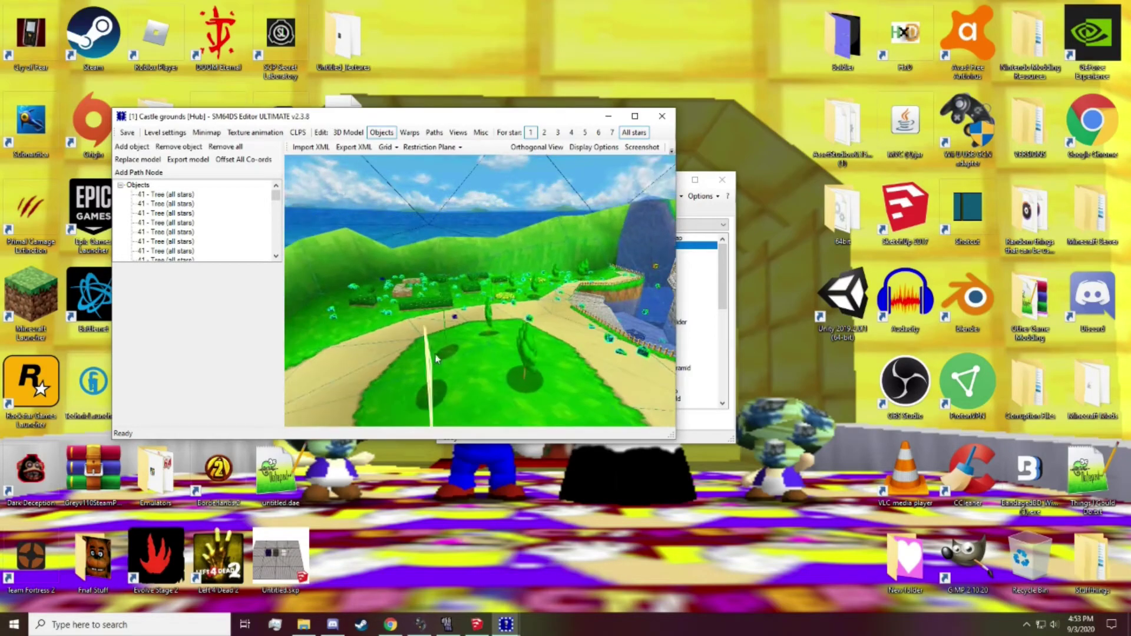
drag(436, 359, 442, 235)
click(410, 132)
click(132, 146)
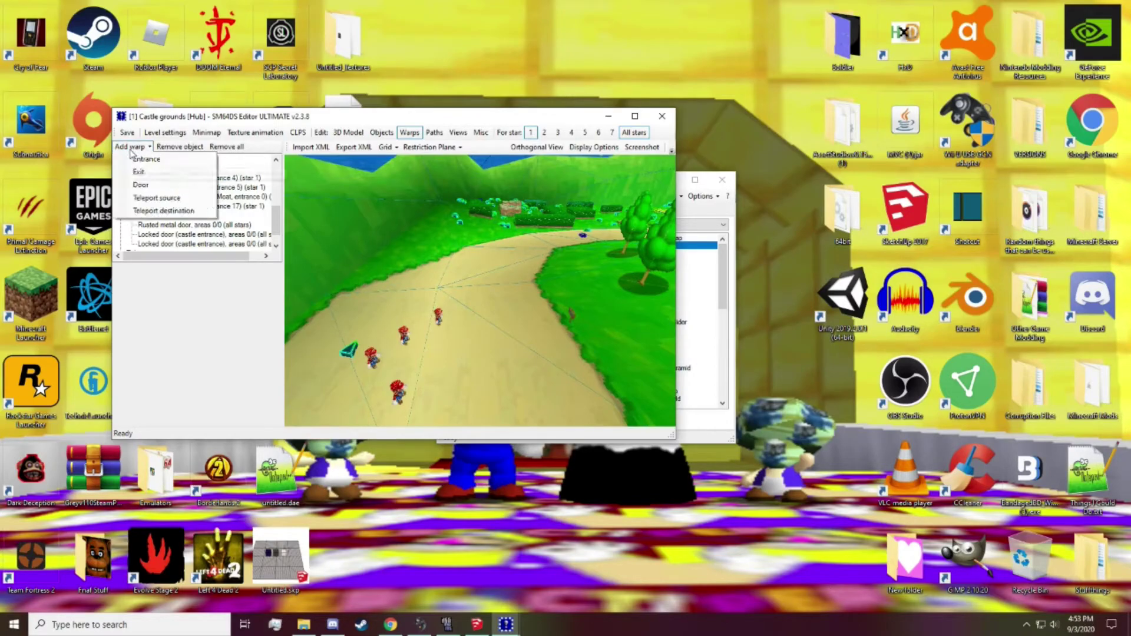
click(147, 175)
click(464, 300)
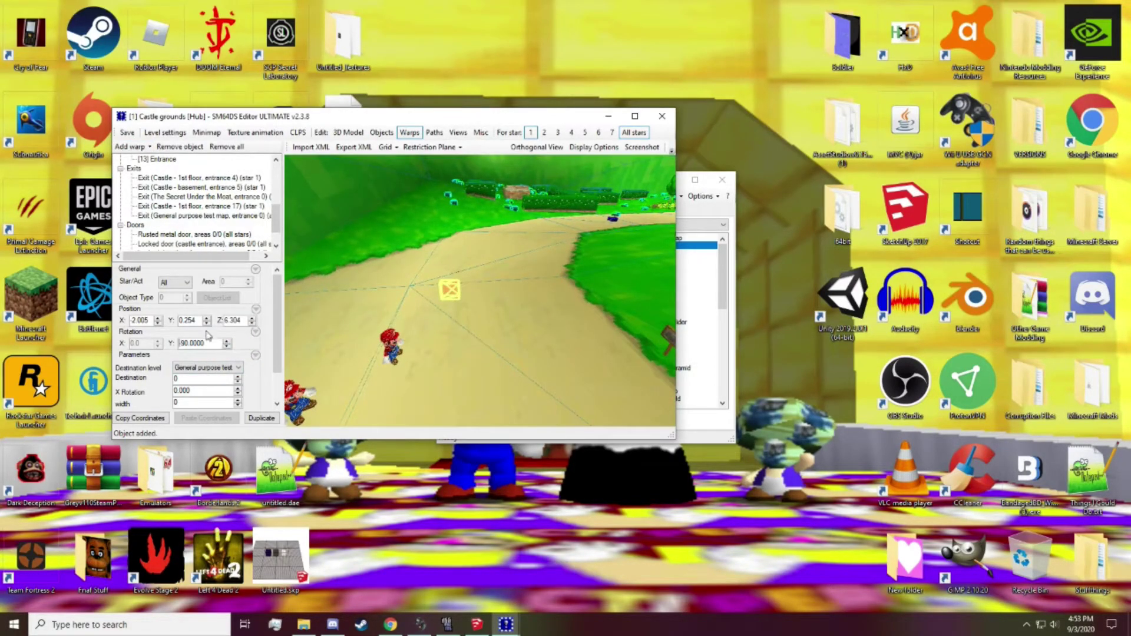
Step: Set the new exit's destination level to Whomp's Fortress and its width and height to 3
click(236, 368)
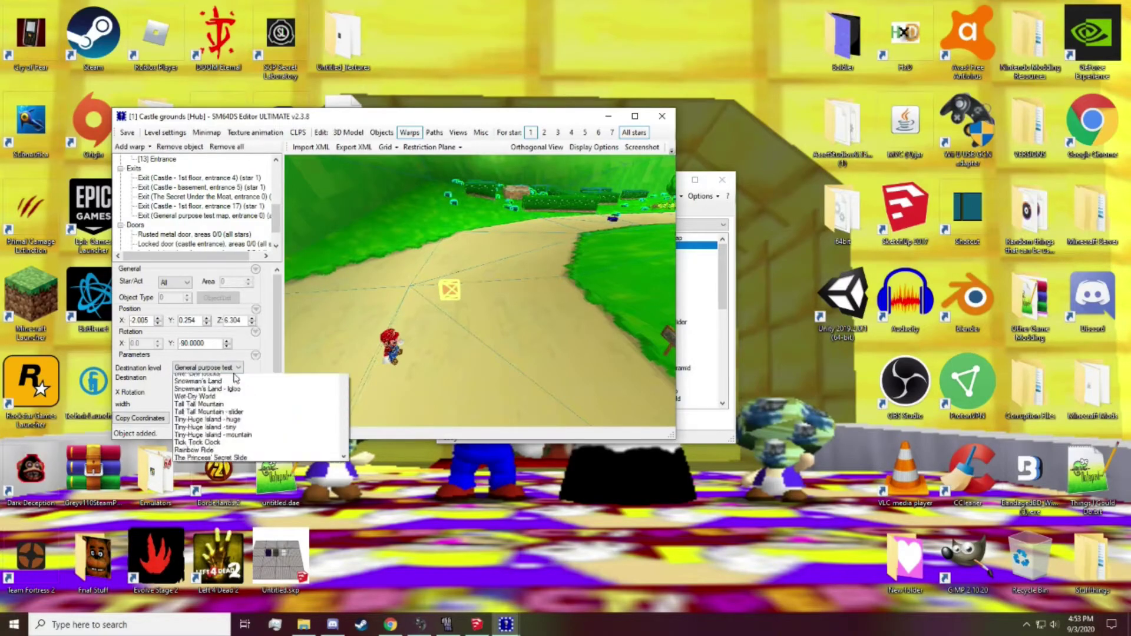
click(222, 428)
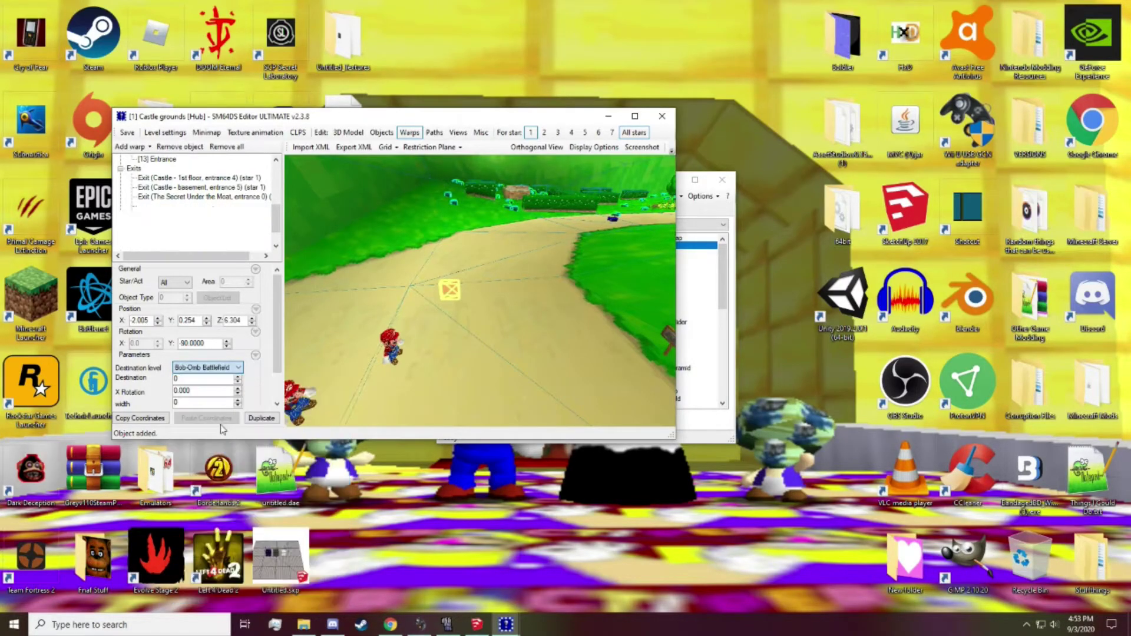
click(218, 367)
click(211, 383)
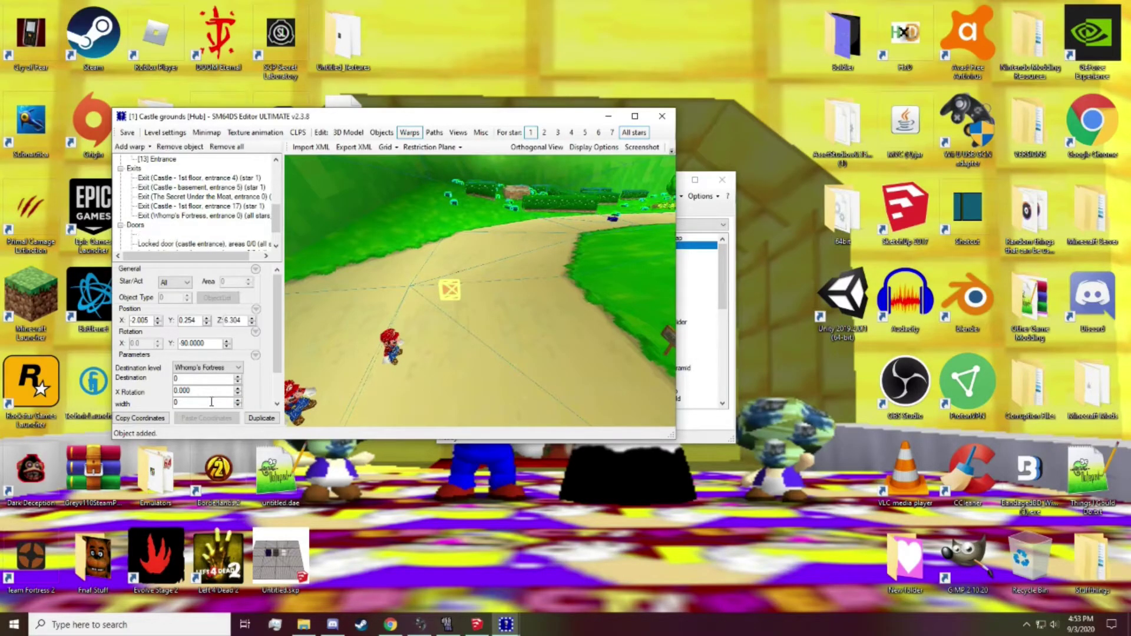
scroll(212, 401, up, 1)
scroll(148, 398, down, 1)
double_click(201, 377)
text(3)
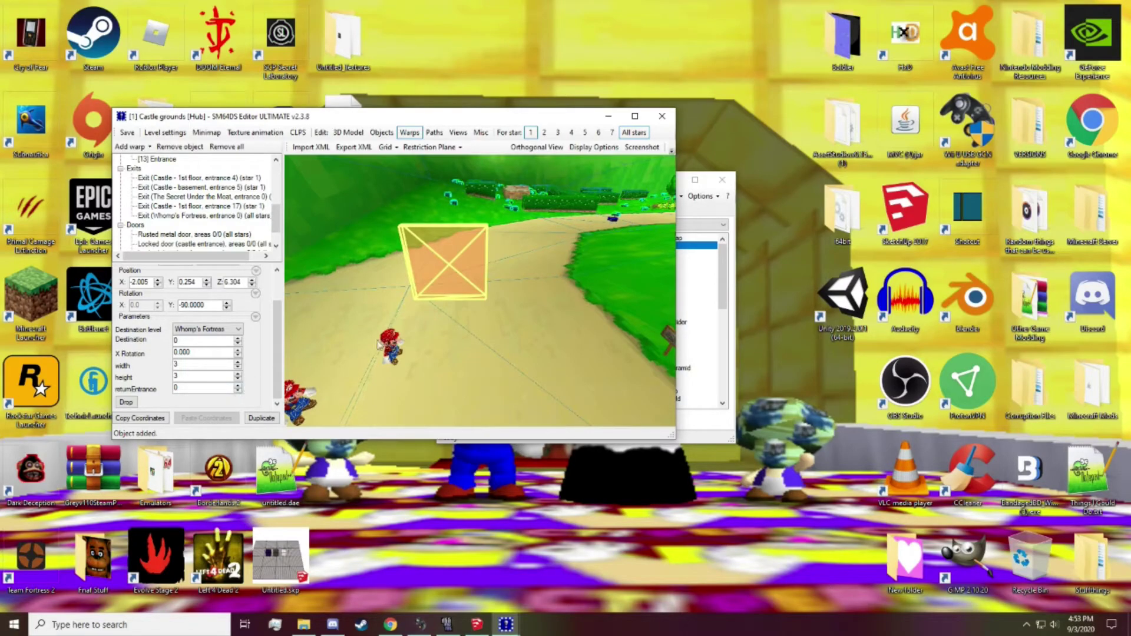
Step: Check the resized exit on the path, save the Castle grounds changes and close the level
scroll(316, 330, up, 2)
scroll(342, 289, down, 5)
drag(345, 282, 357, 289)
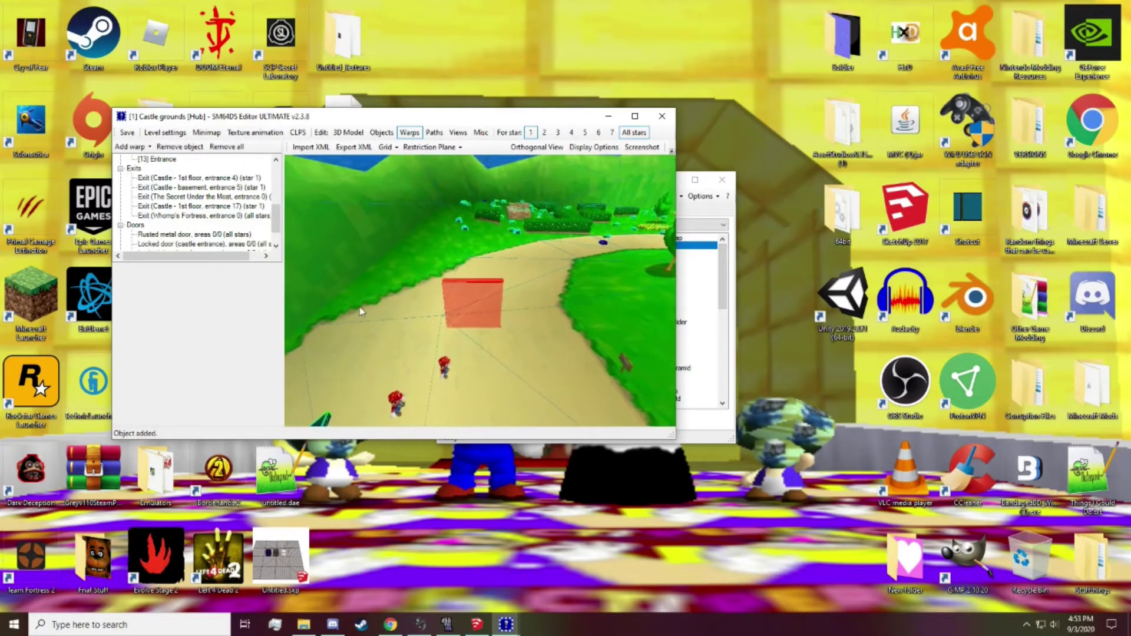
scroll(357, 287, up, 2)
right_drag(358, 288, 356, 274)
drag(335, 263, 345, 299)
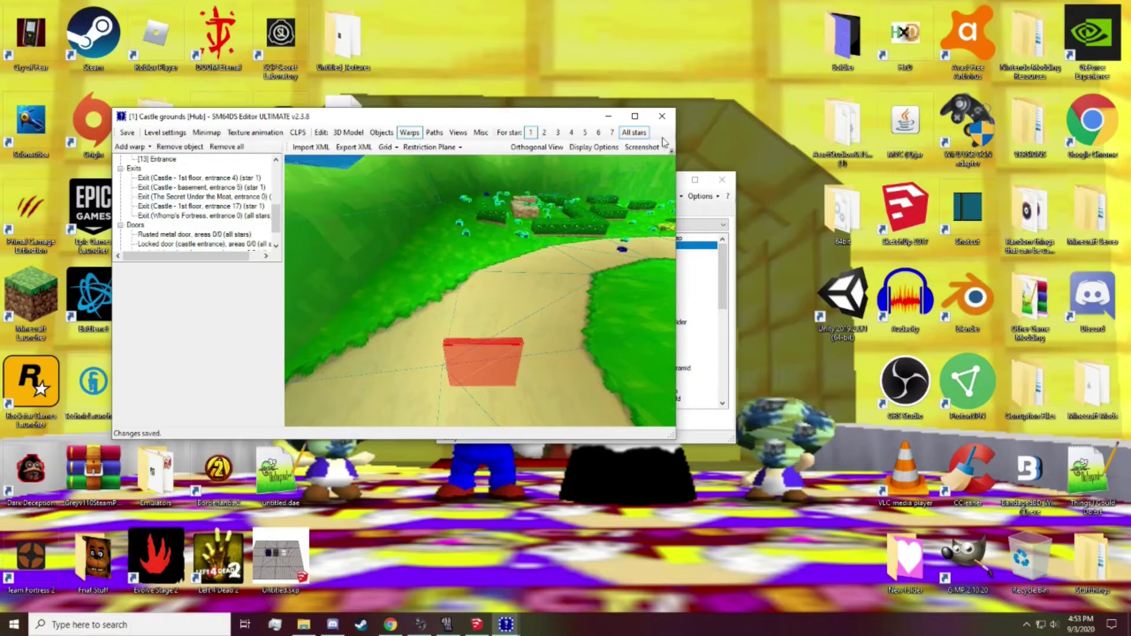
click(662, 116)
drag(540, 194, 529, 183)
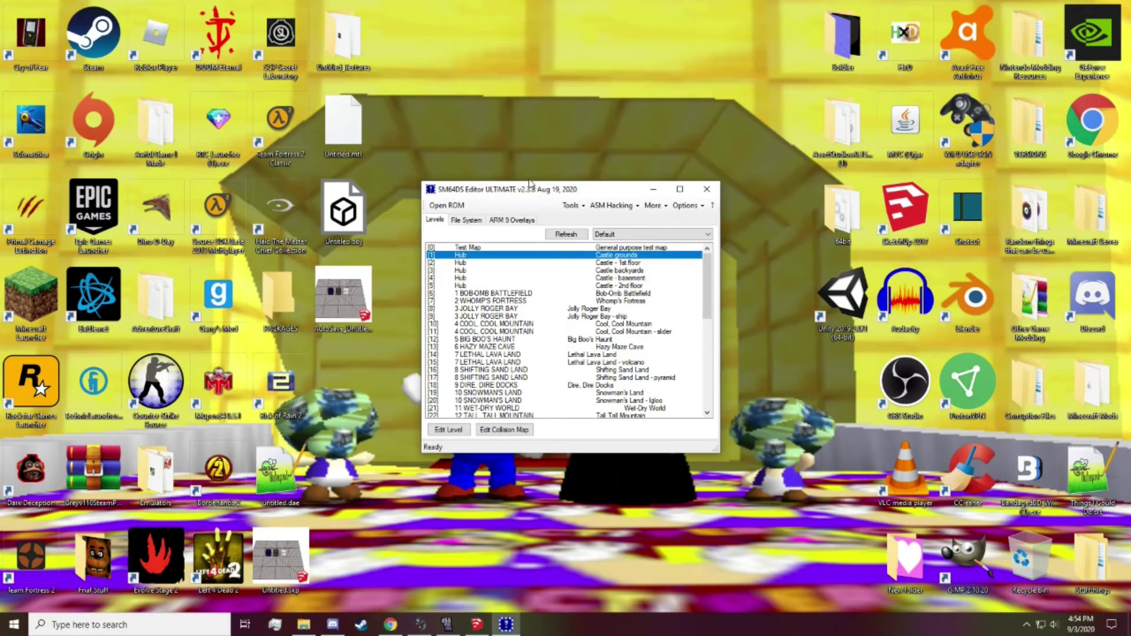
Step: Switch to DeSmuME and open the ROM 0037 - Super Mario 64 DS (U)(Trashman).nds
click(446, 627)
click(289, 121)
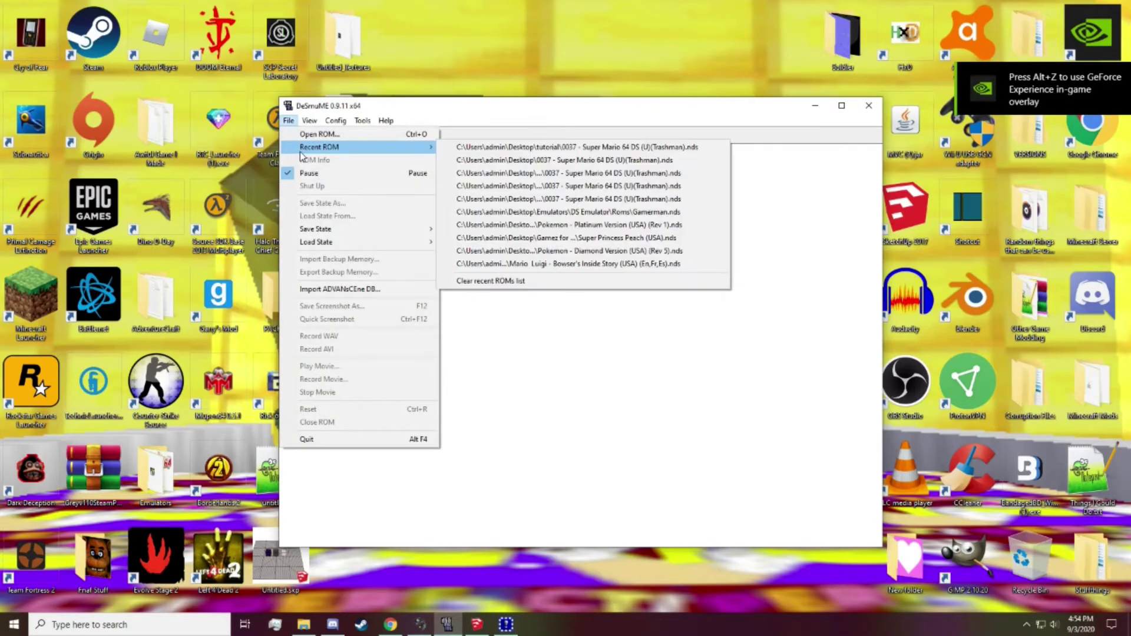
click(319, 135)
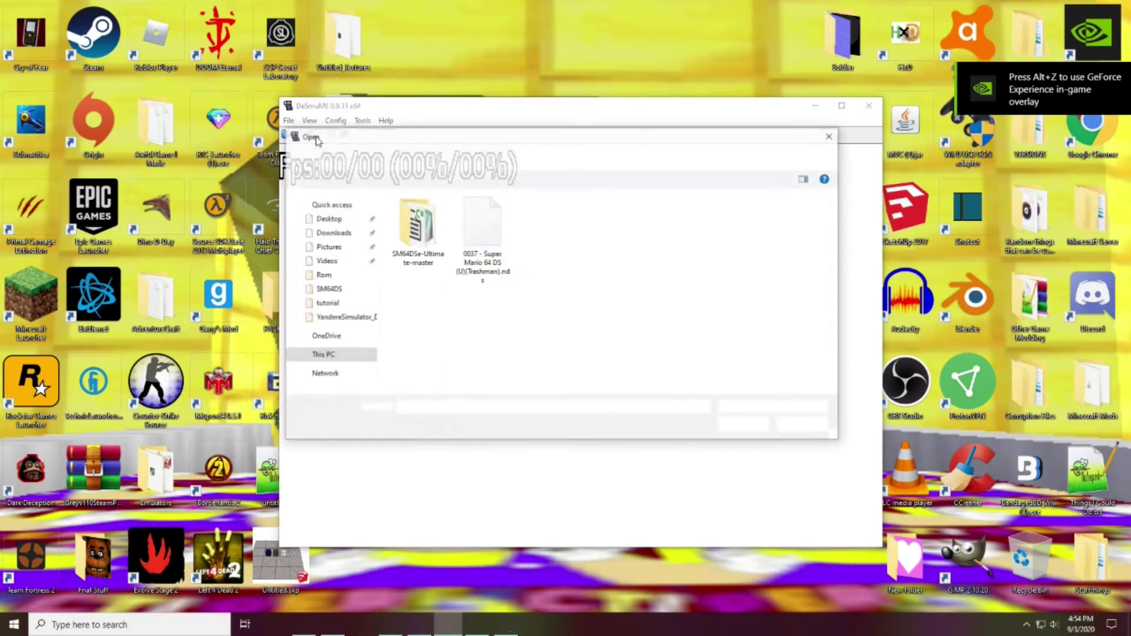
click(475, 262)
click(744, 425)
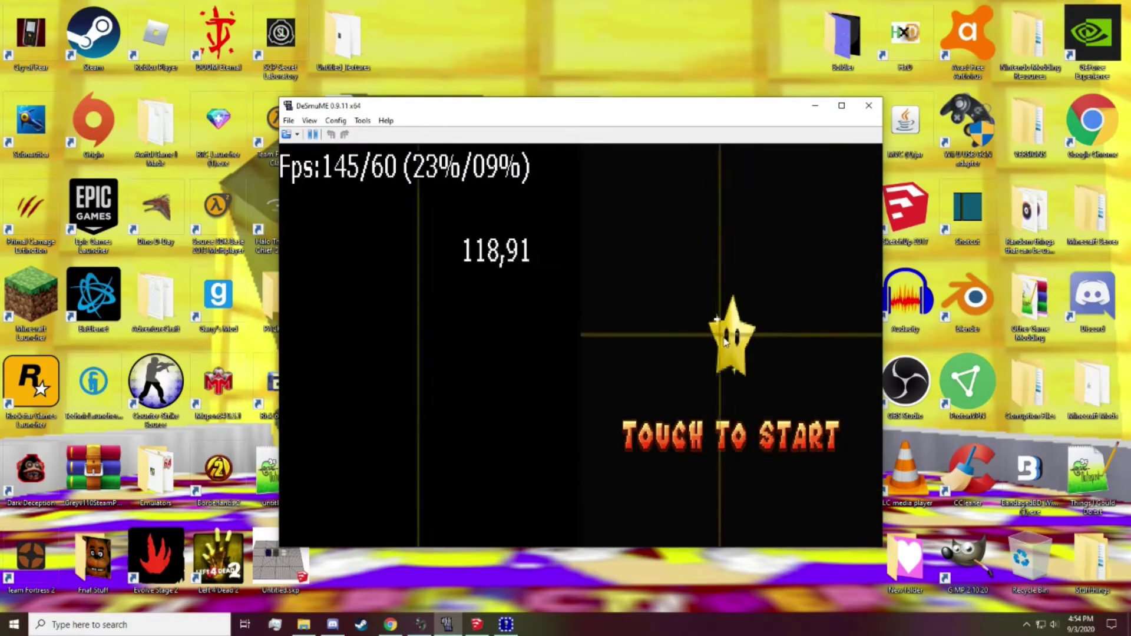
Step: Start the game from the title screens and begin a new save in File A
click(726, 340)
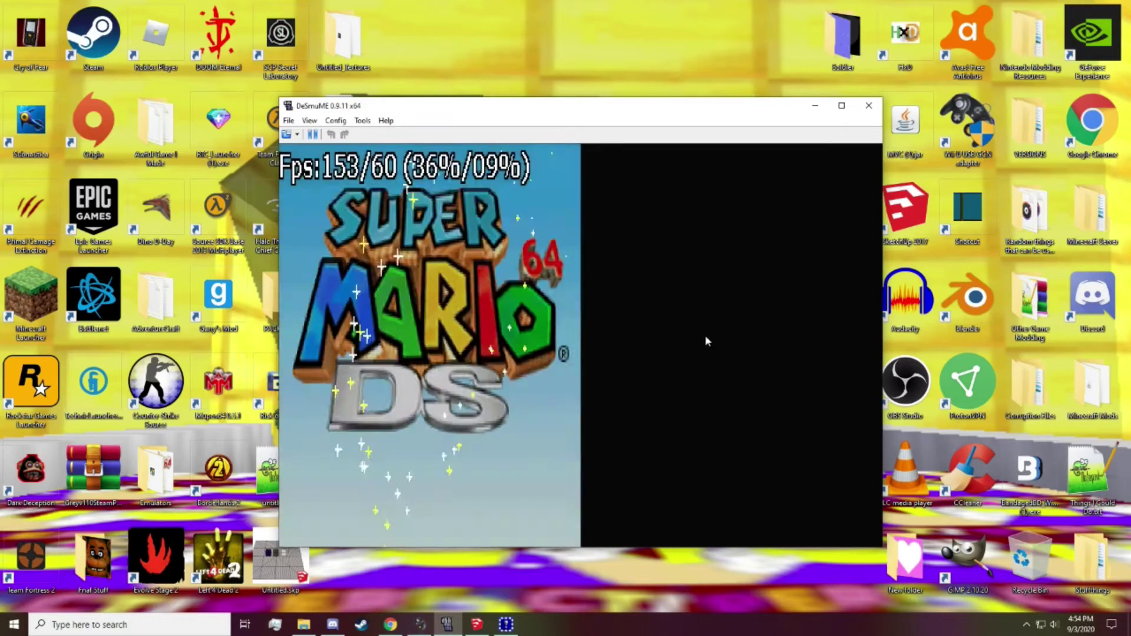
click(609, 318)
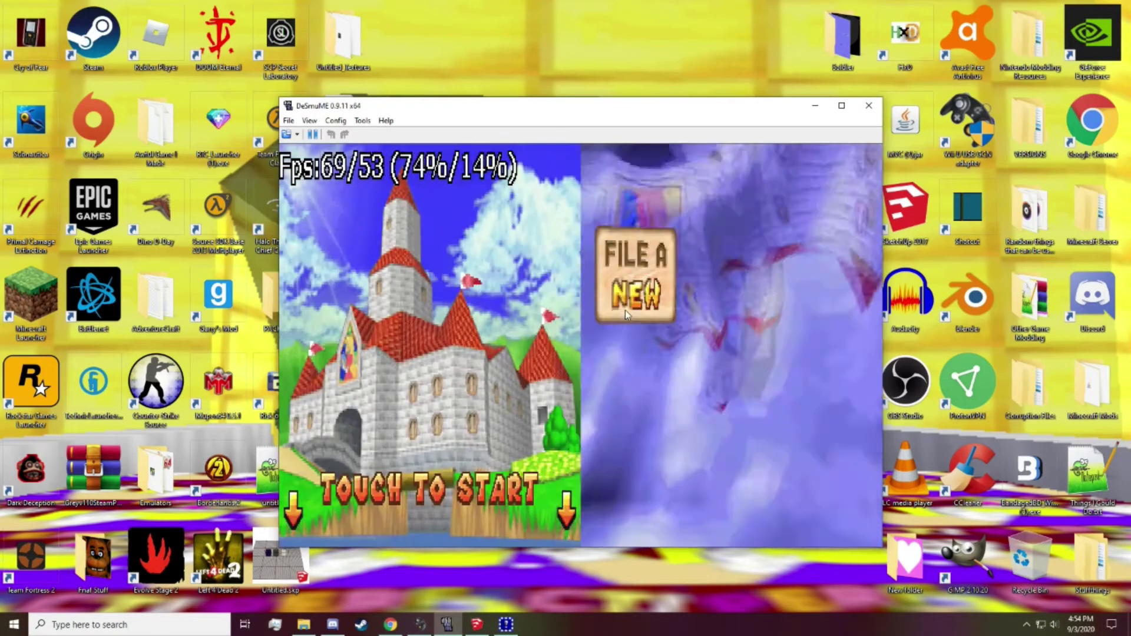
click(625, 310)
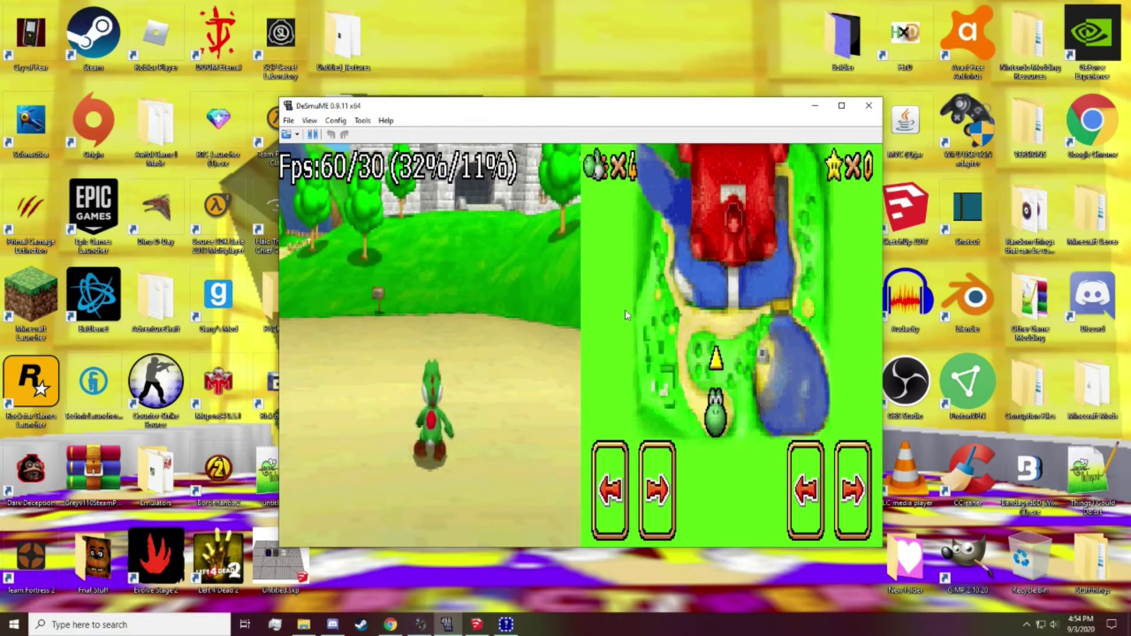
Step: Run Yoshi along the sandy path in Castle grounds and into the new exit to Whomp's Fortress
key(Left)
key(a)
key(Up)
key(z)
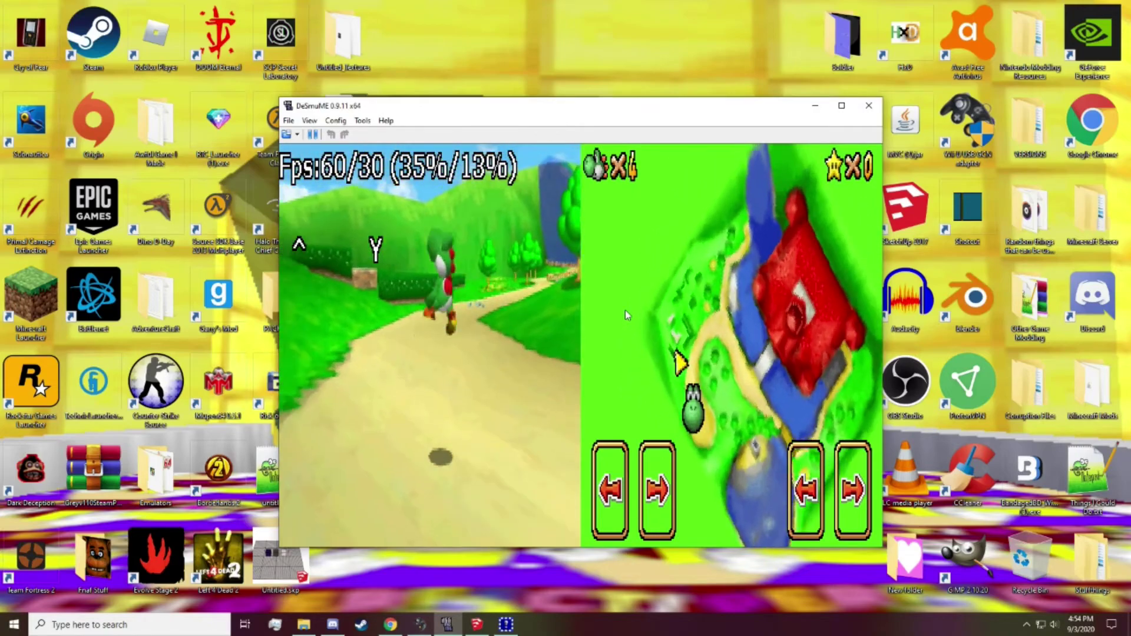
key(Right)
key(Down)
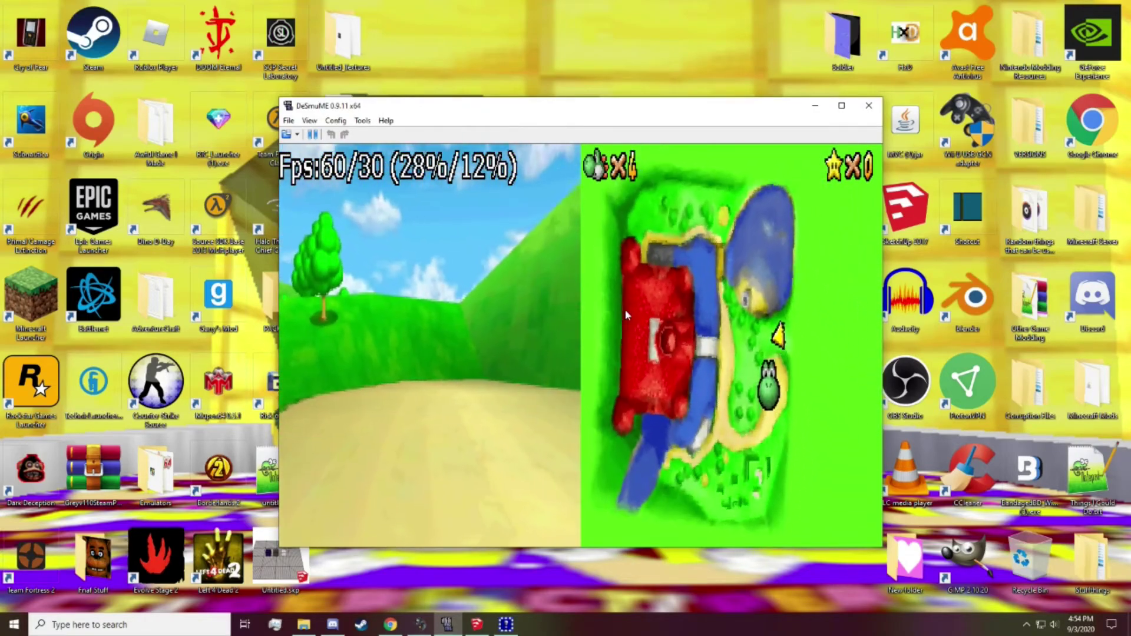
key(z)
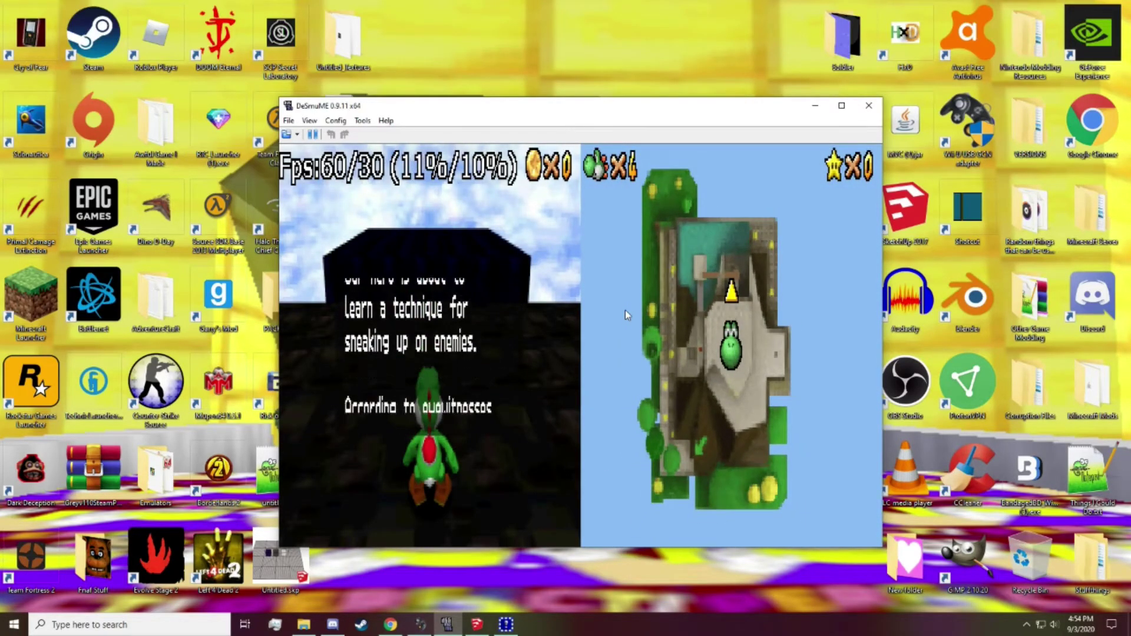
Step: Maximize the emulator window and walk Yoshi across the custom level's dark floor towards the white-and-red cube
key(Left)
key(a)
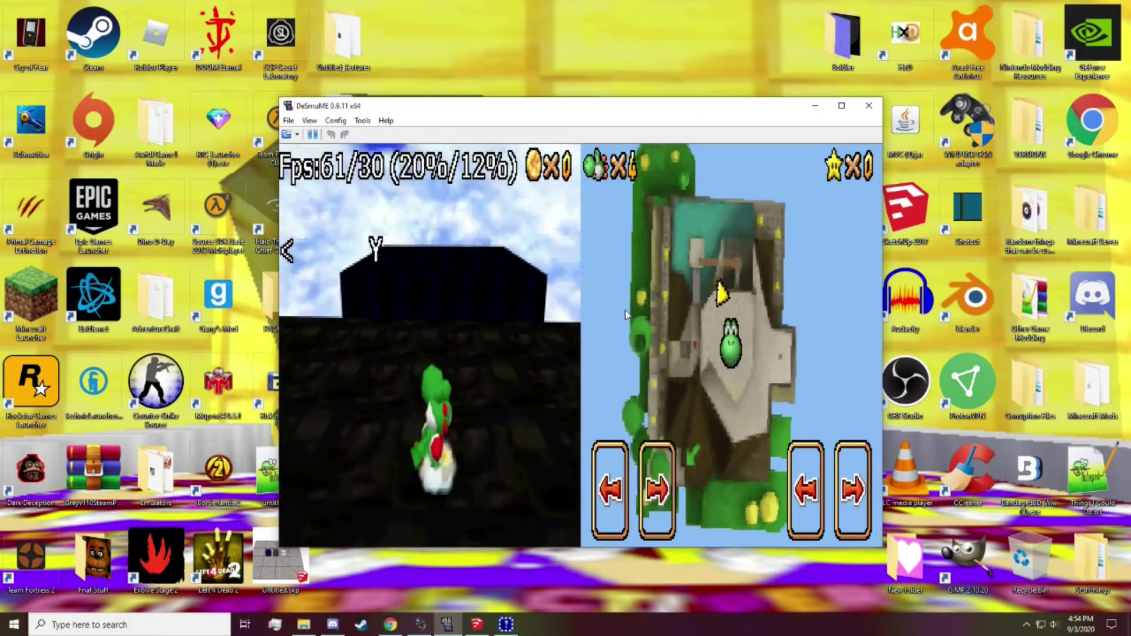
key(s)
key(Down)
key(a)
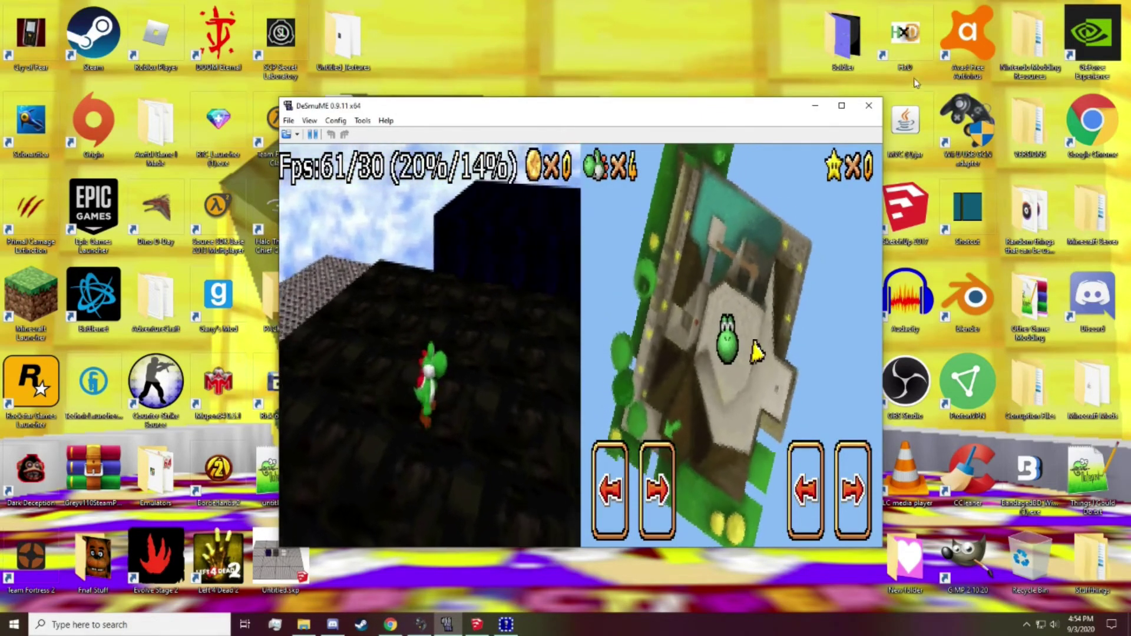
click(841, 106)
key(Left)
key(Down)
key(Up)
key(a)
key(q)
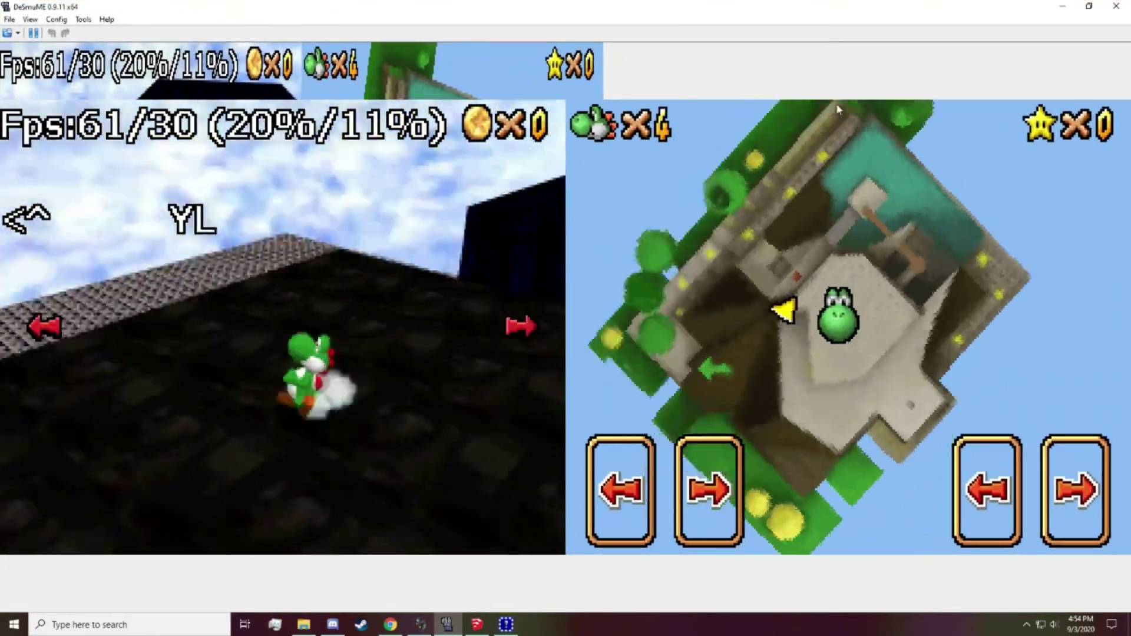
key(Up)
key(Right)
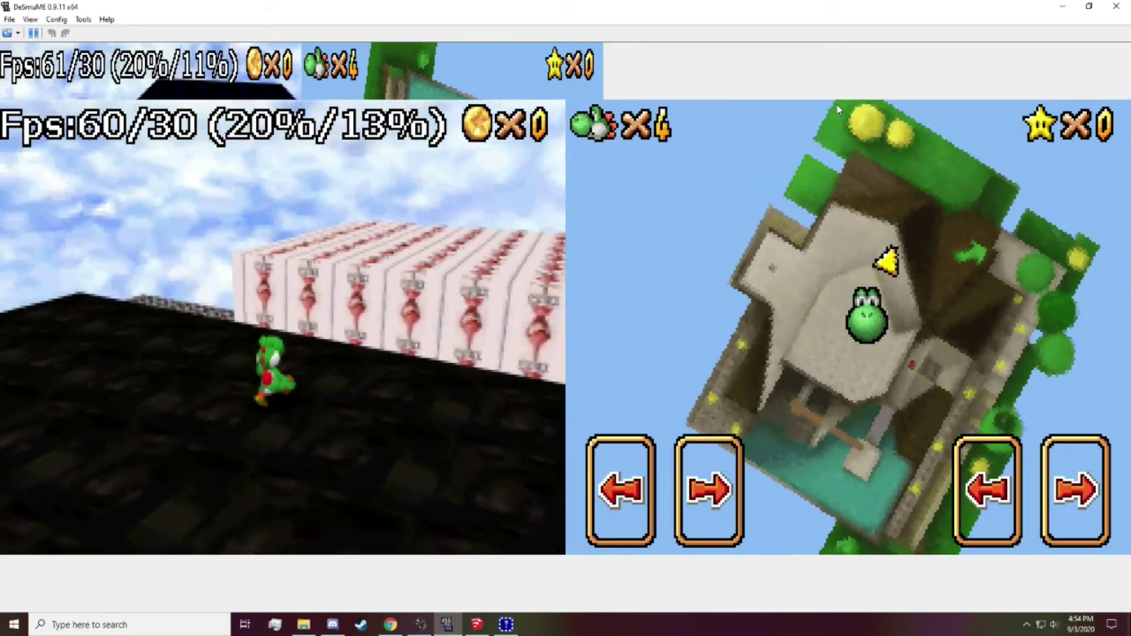
Step: Jump Yoshi at the white-and-red cube to test its collision behaviour
key(Up)
key(z)
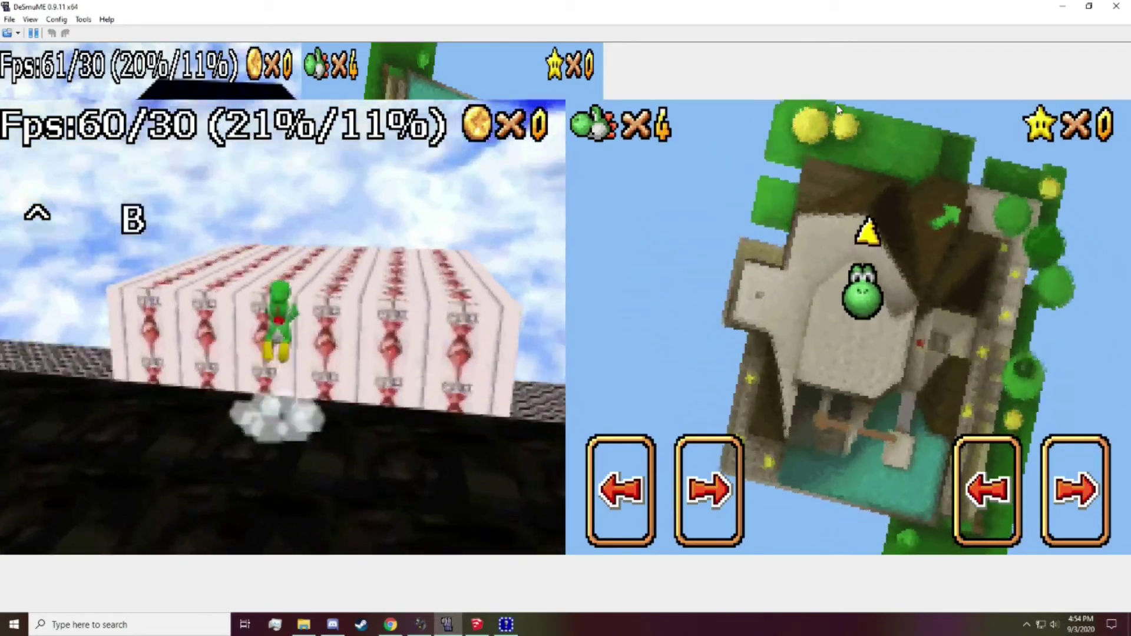
key(x)
key(z)
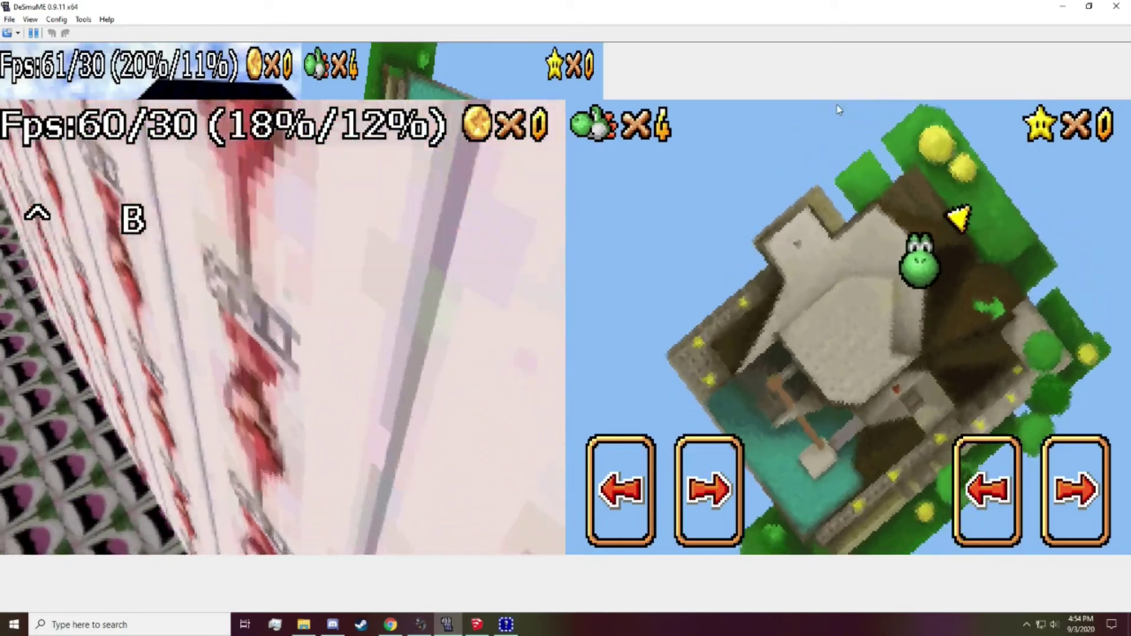
key(z)
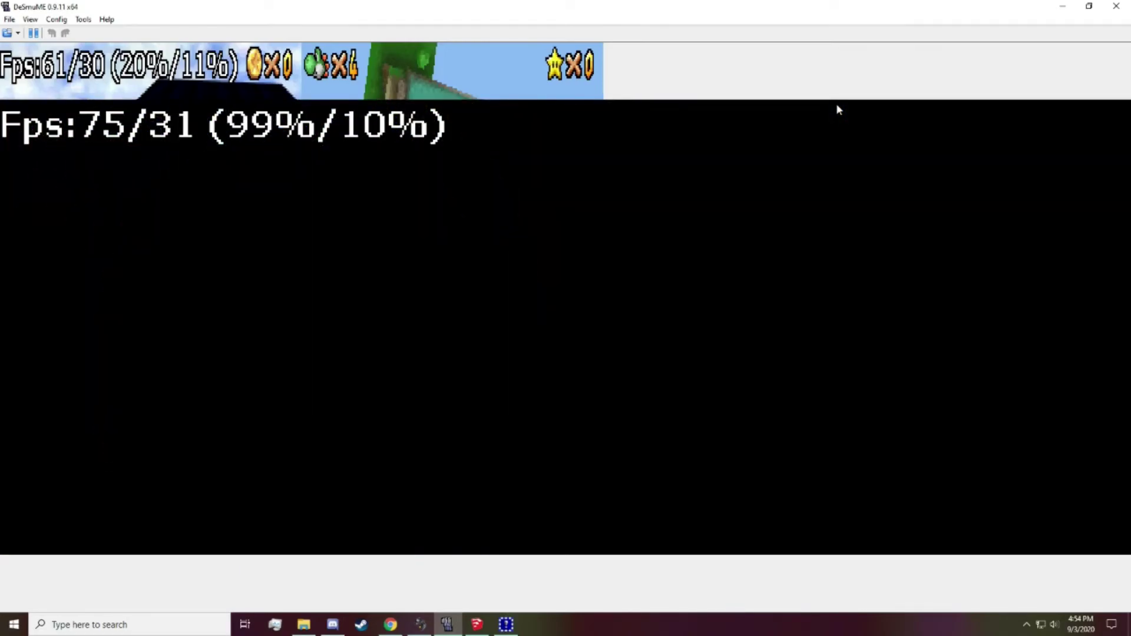
Step: Run Yoshi back across the Castle grounds path and re-enter Whomp's Fortress through the added exit
key(Left)
key(a)
key(w)
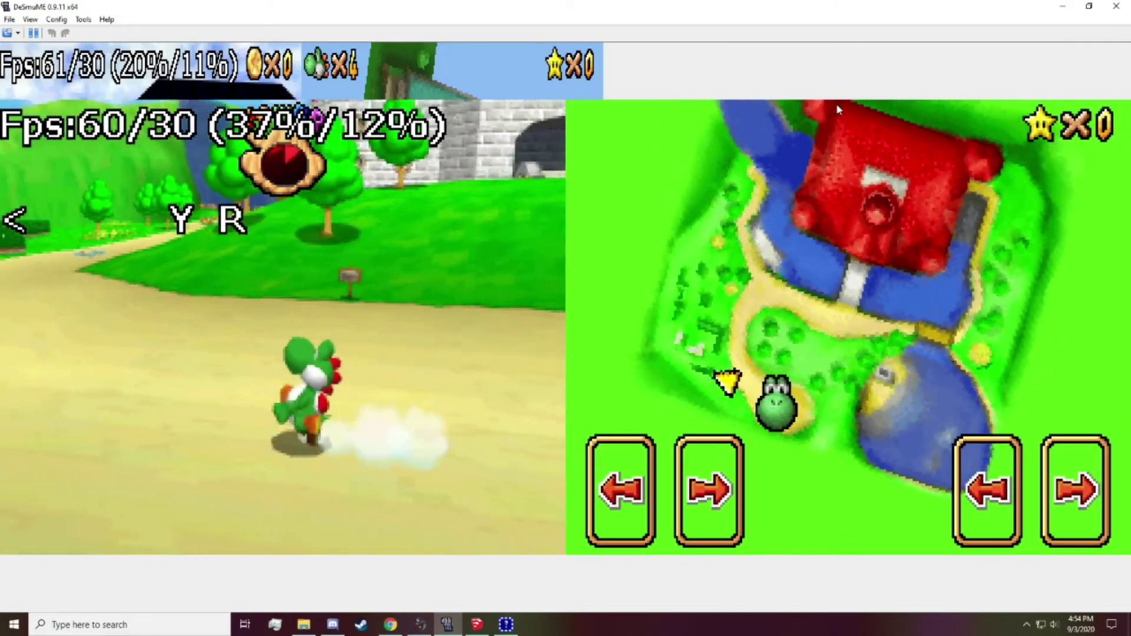
key(Up)
key(Right)
key(Down)
key(a)
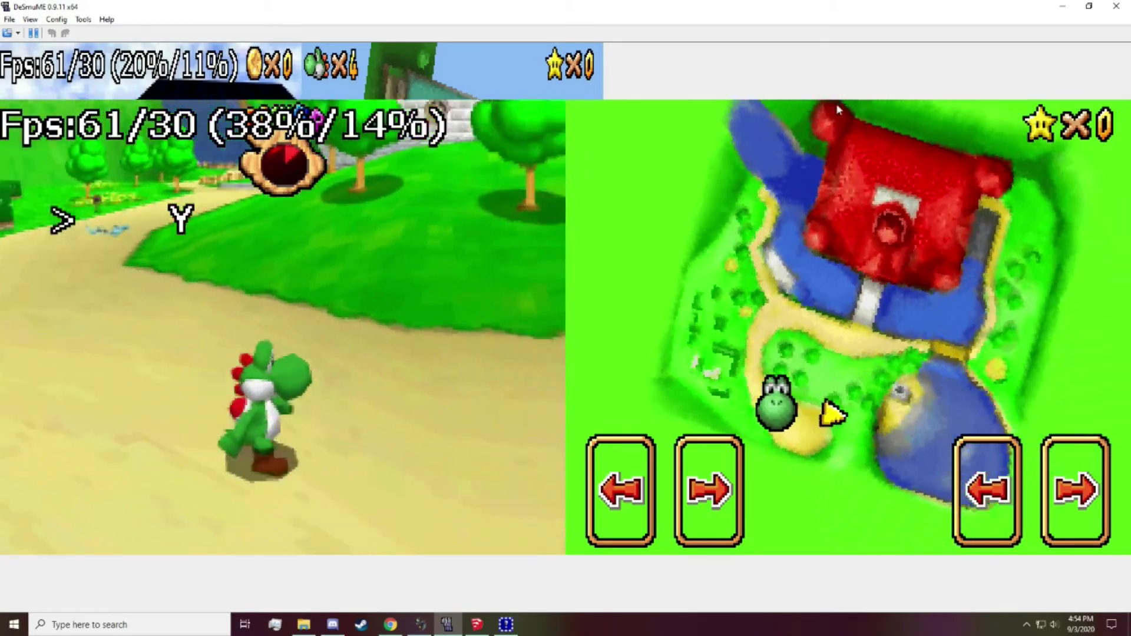
key(z)
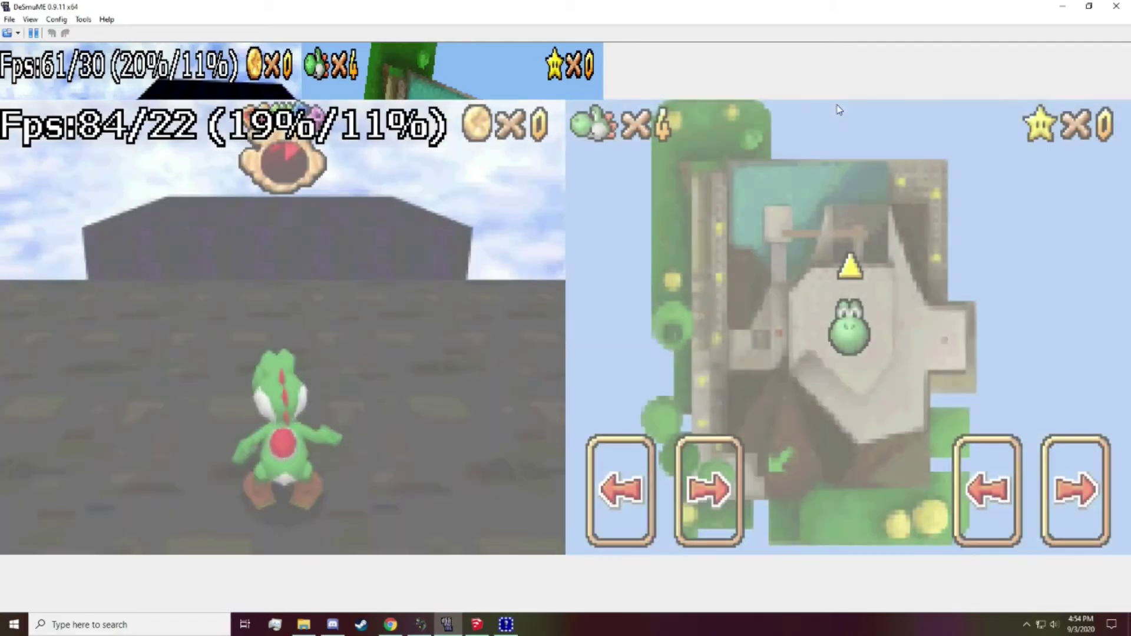
Step: Dismiss the level's intro message and run Yoshi straight ahead to test the dark blue cube's collision
key(Left)
key(Down)
key(a)
key(Up)
key(Right)
key(z)
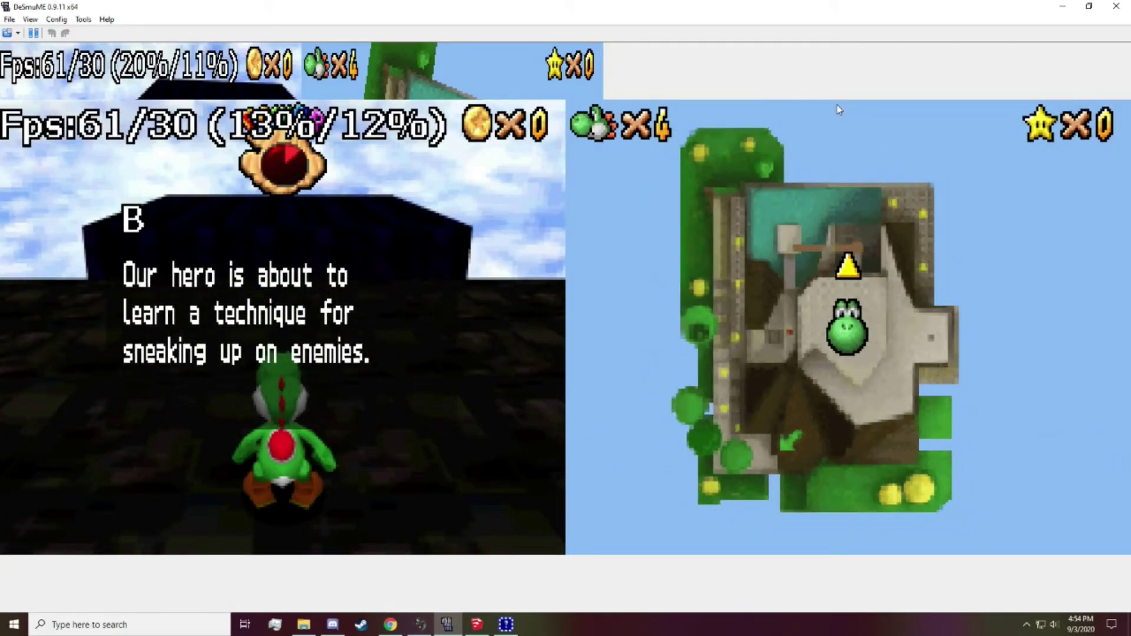
key(Up)
key(a)
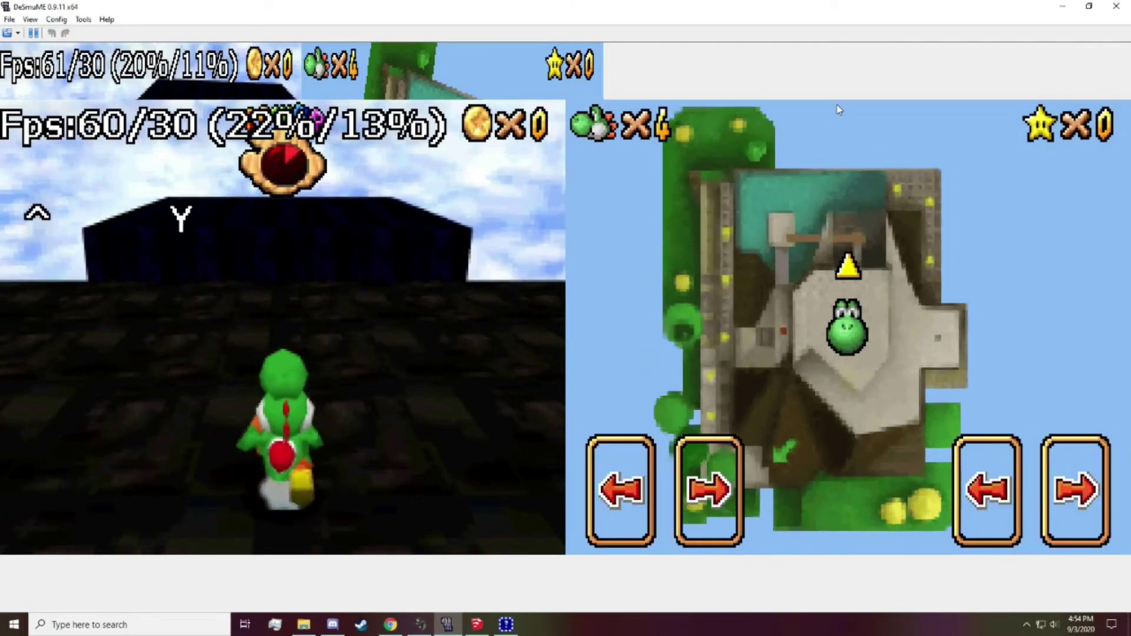
key(z)
key(w)
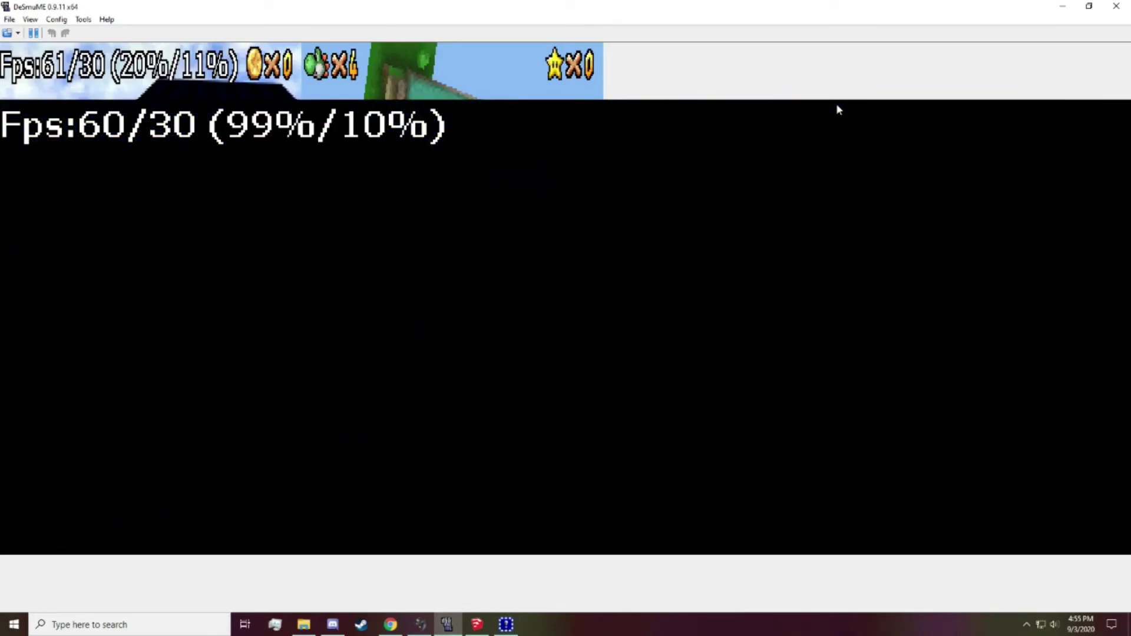
Step: Return Yoshi to the exit on the Castle grounds path and enter the custom level once more
key(Up)
key(Left)
key(a)
key(Down)
key(Up)
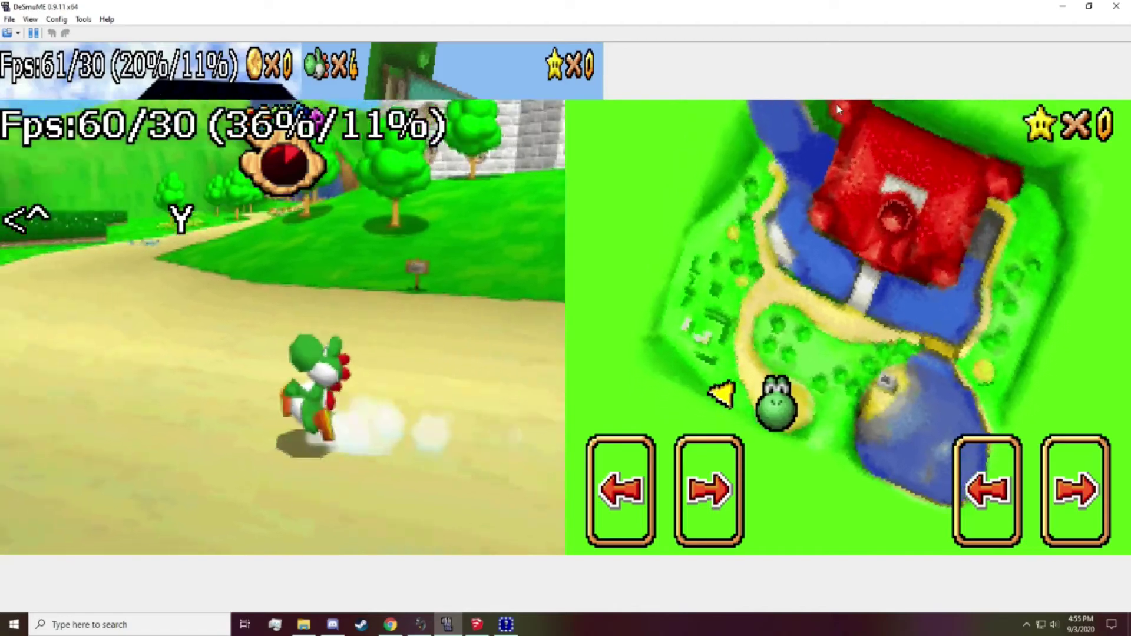
key(z)
key(Right)
key(Down)
key(a)
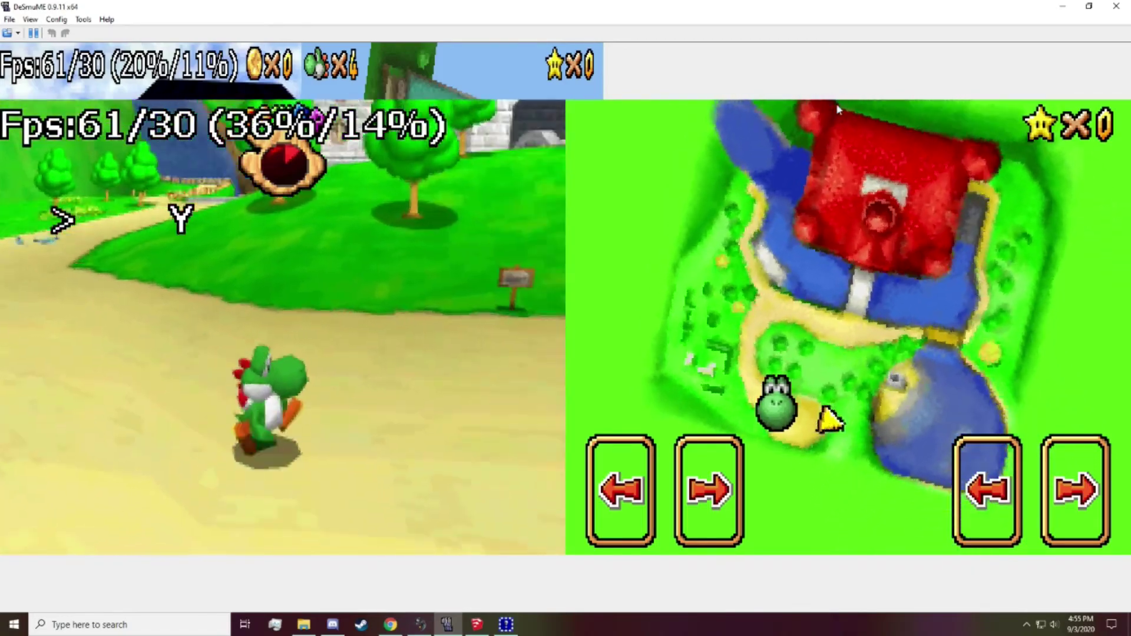
key(Up)
key(z)
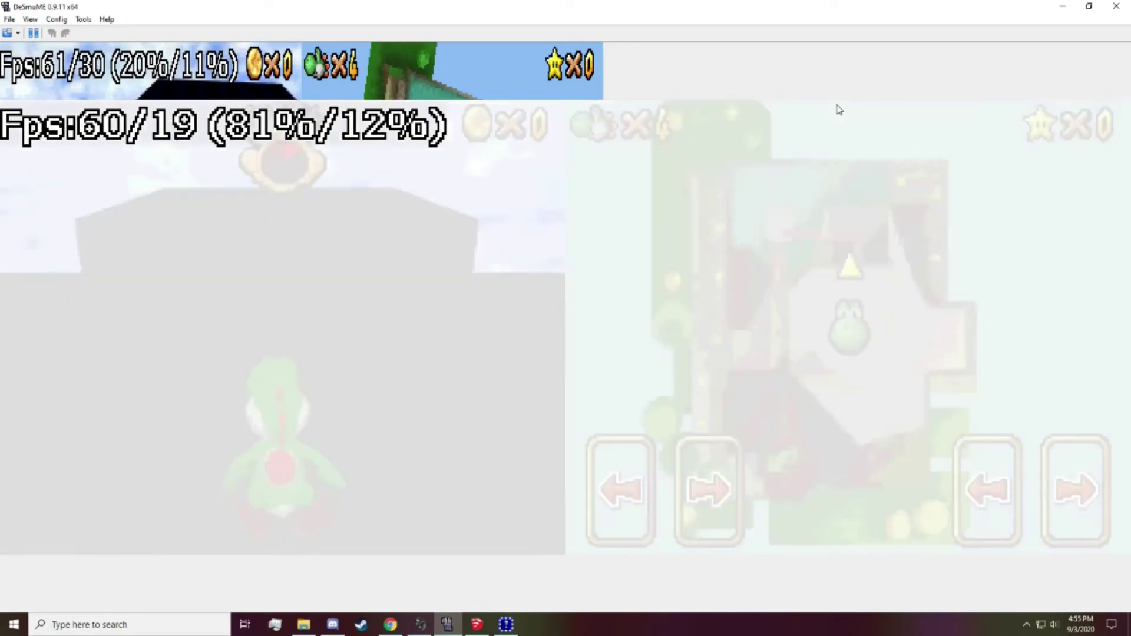
Step: Skip the intro message again and bring Yoshi to the edge of the dark floor facing the white-and-red cube
key(Left)
key(Up)
key(a)
key(Left)
key(z)
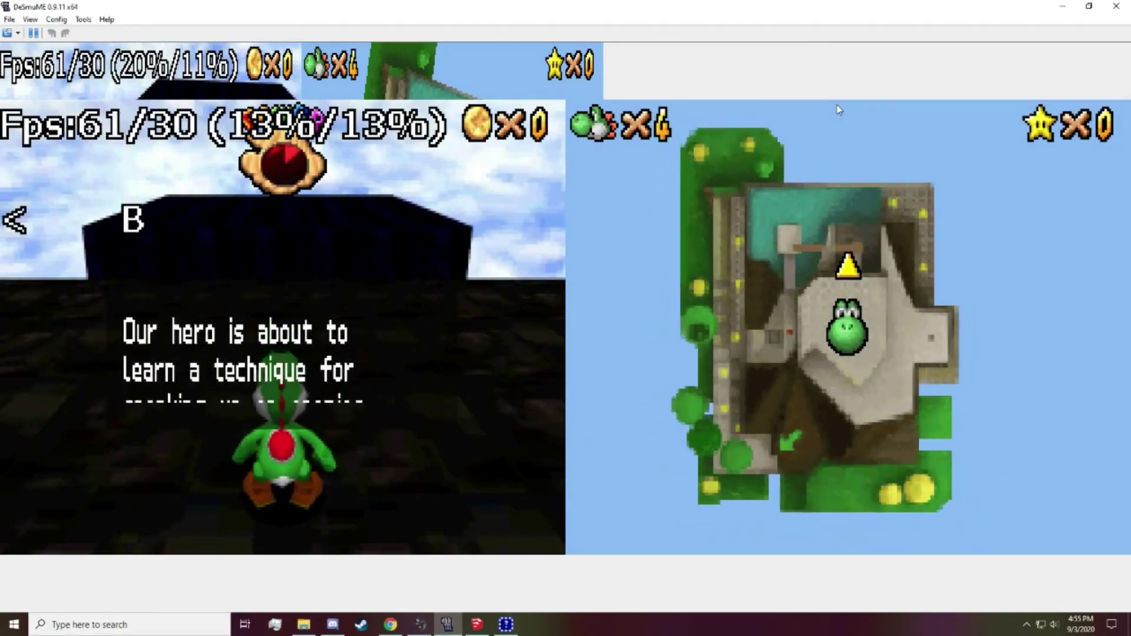
key(z)
key(Down)
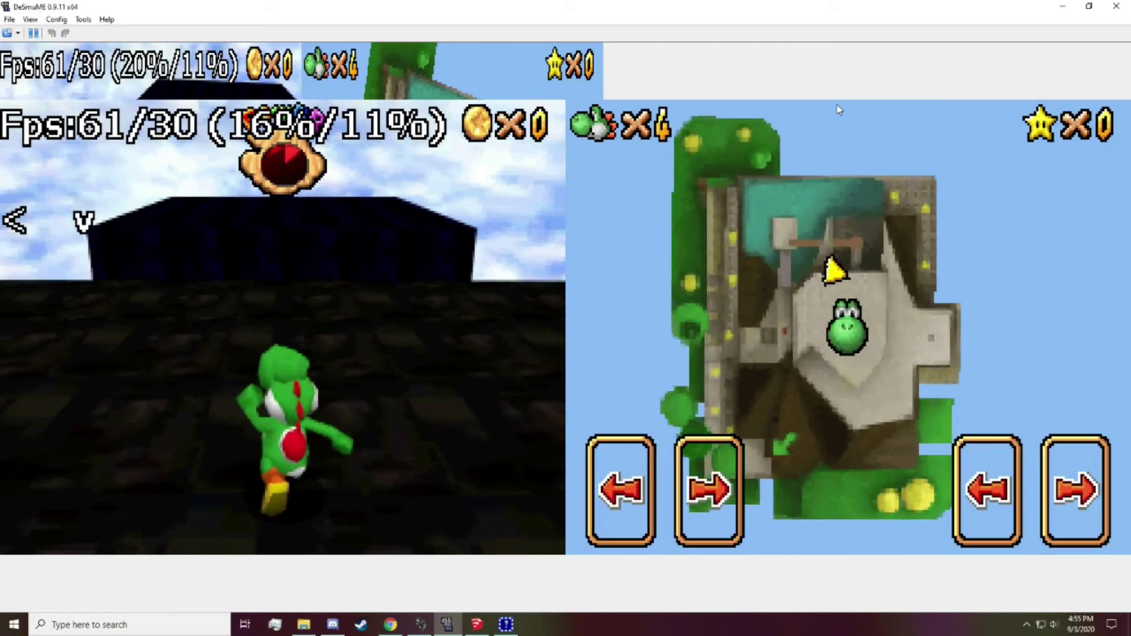
key(a)
key(Down)
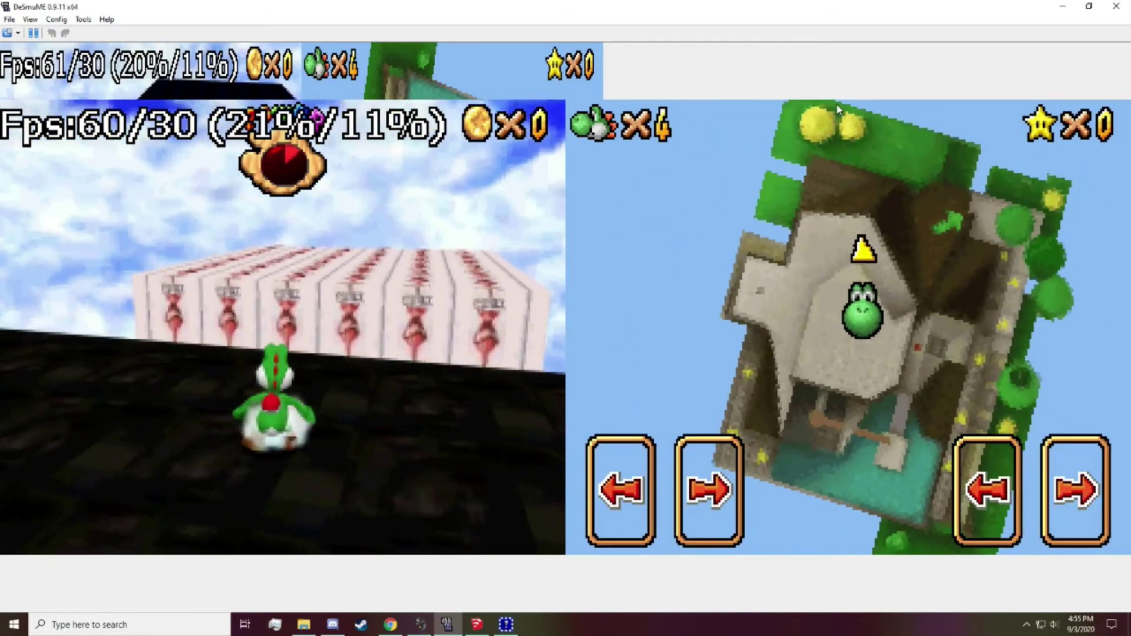
Step: Jump Yoshi onto the top of the white-and-red cube and move around on it to test its surface behaviour
key(Up)
key(a)
key(w)
key(z)
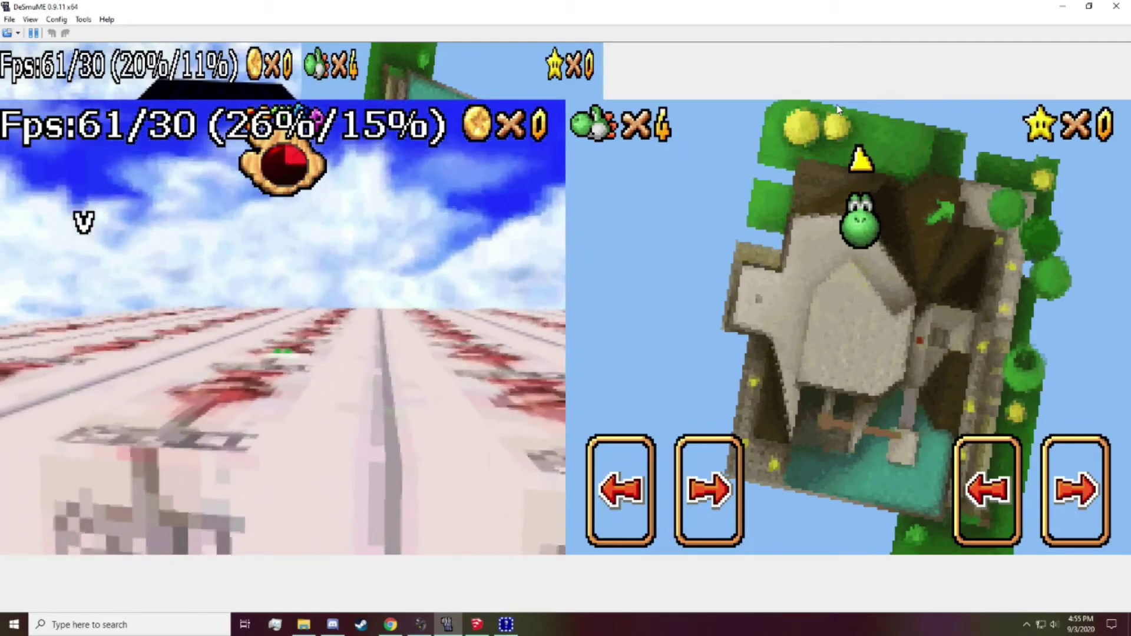
key(Right)
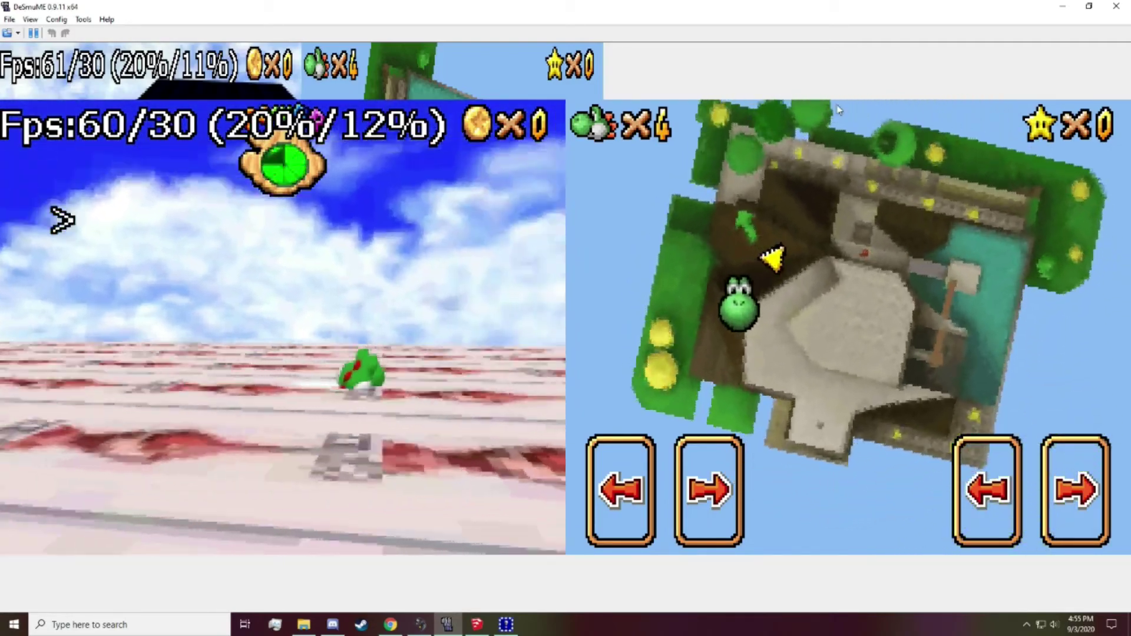
key(Left)
key(z)
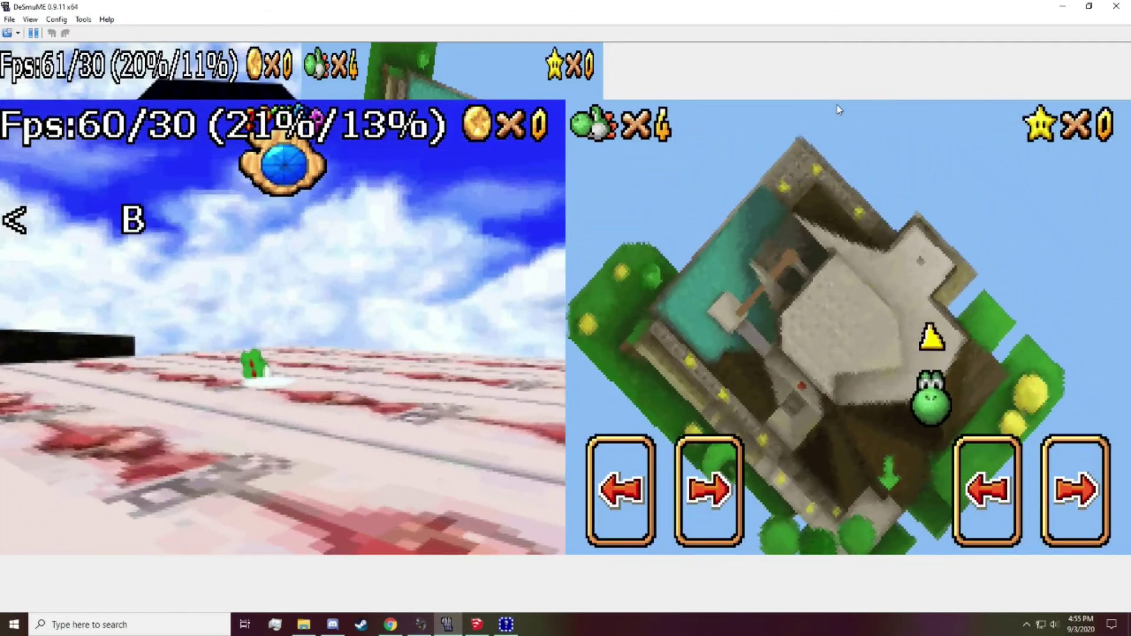
key(Down)
key(Up)
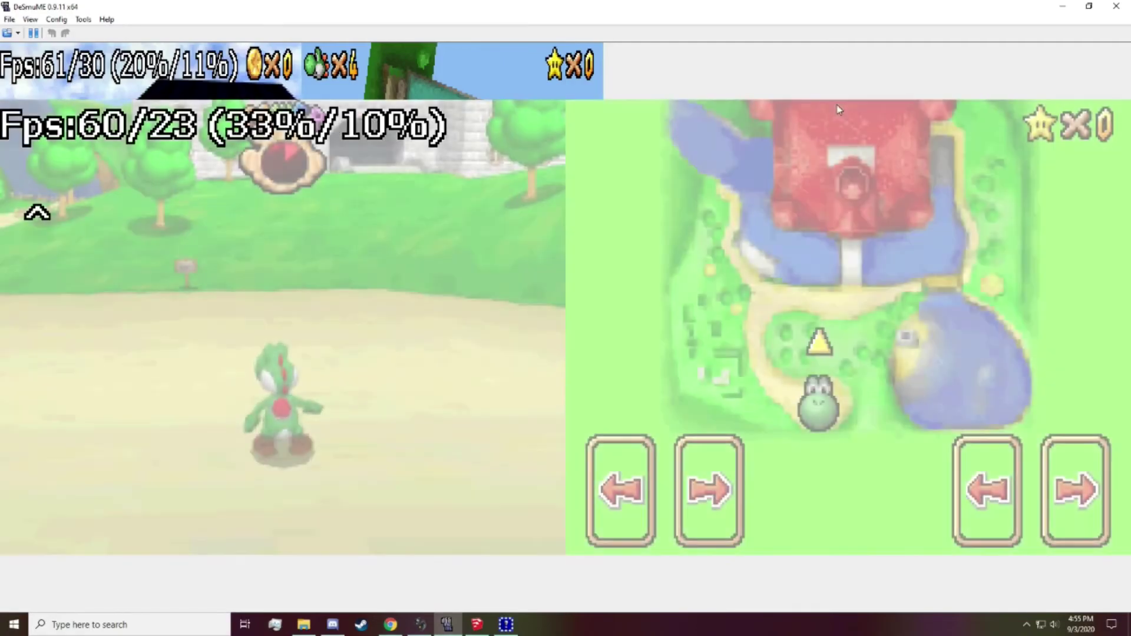
key(Right)
key(a)
key(Left)
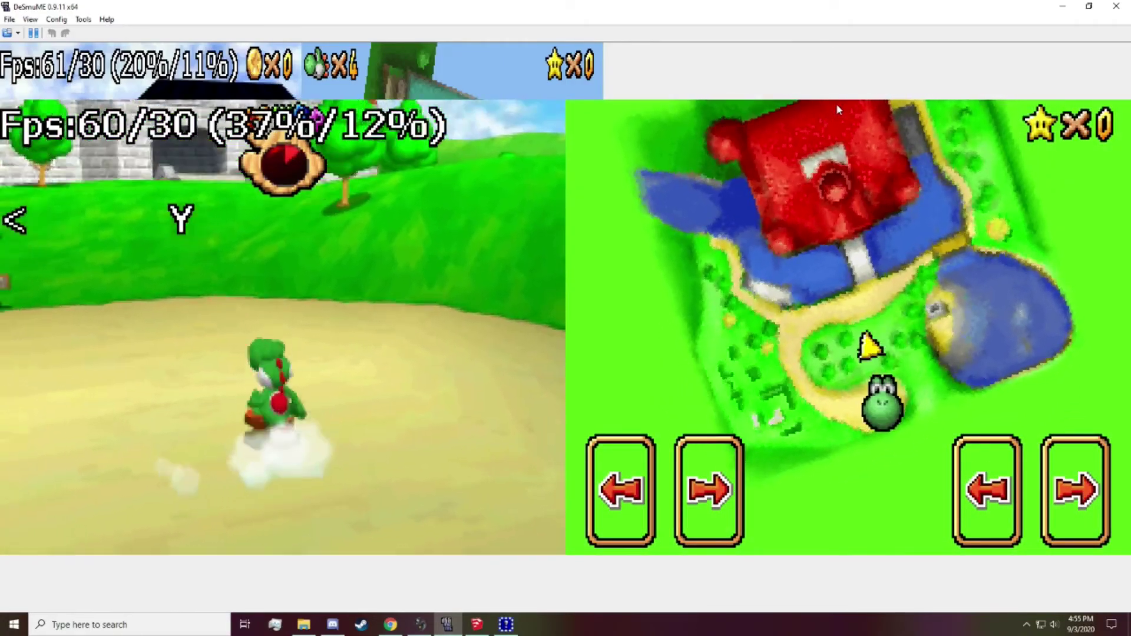
key(Right)
key(Left)
key(Down)
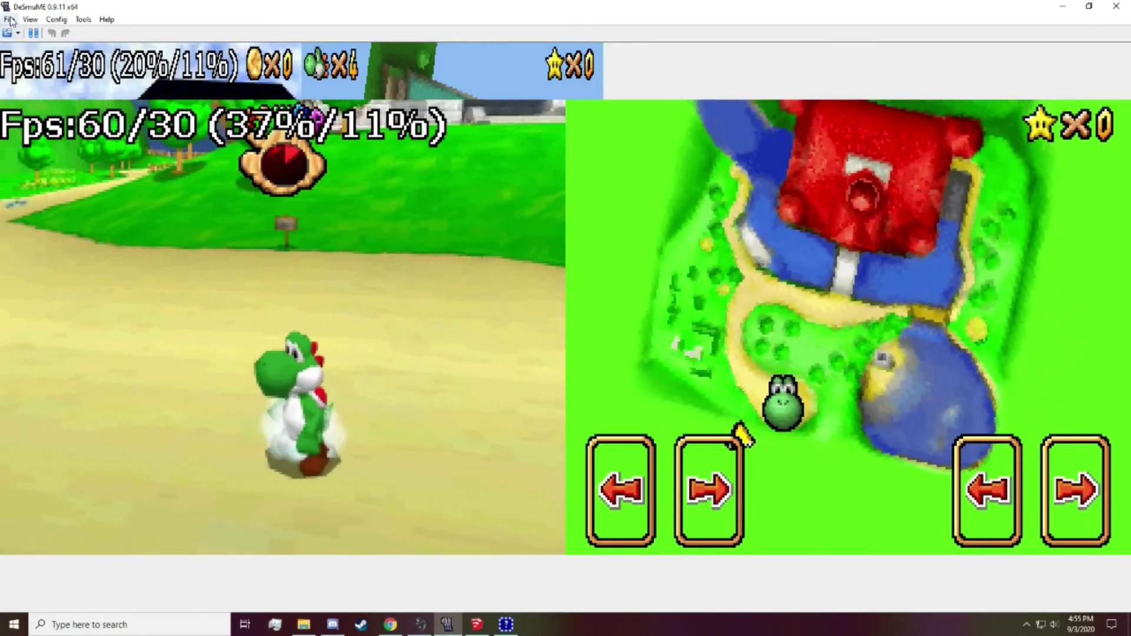
click(9, 20)
click(36, 7)
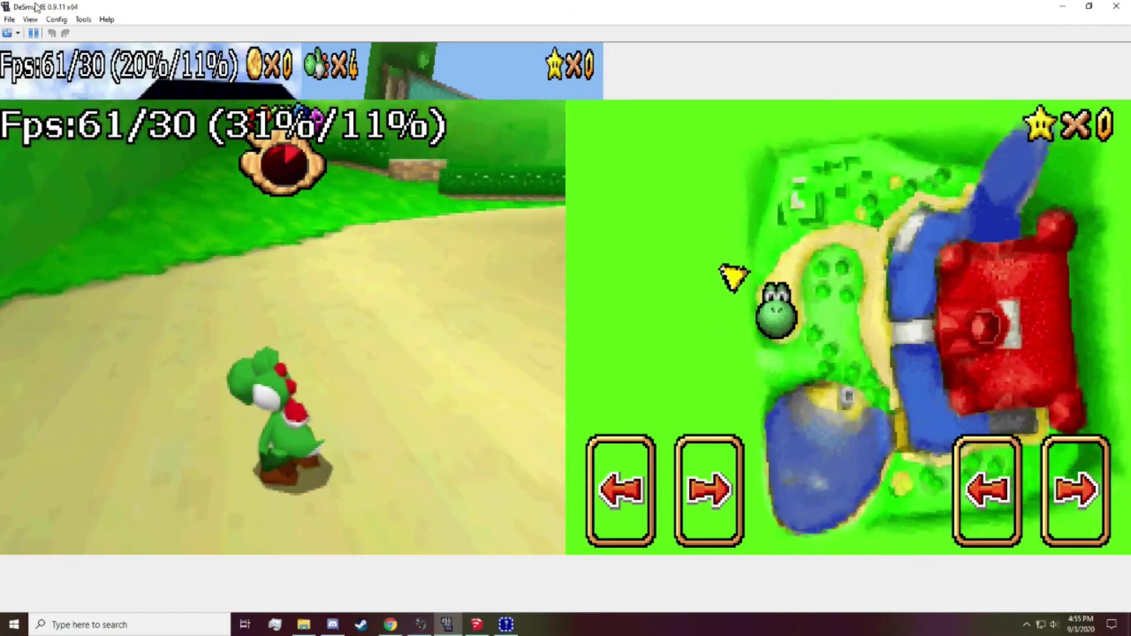
key(Right)
key(a)
key(Up)
key(Left)
key(Down)
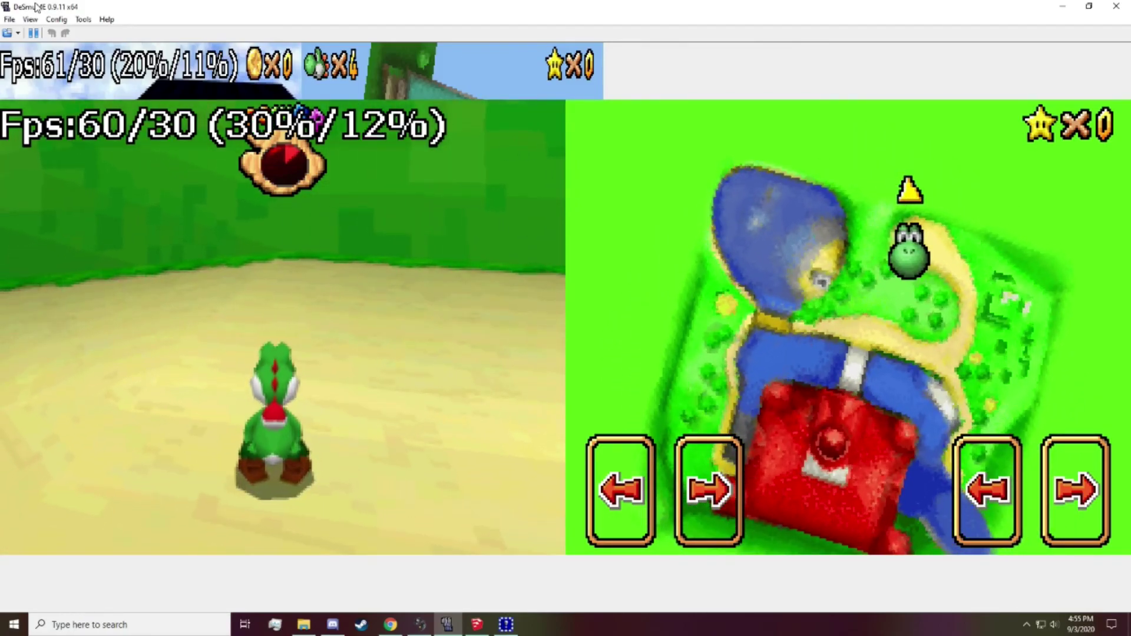
key(Up)
key(a)
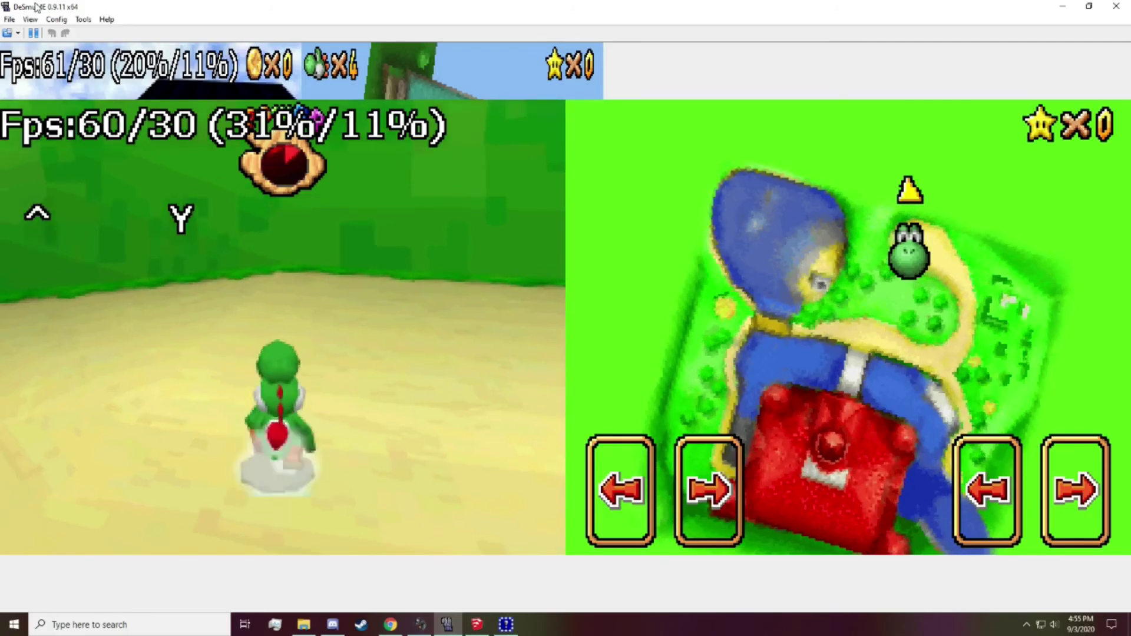
key(Left)
key(Right)
key(Down)
key(q)
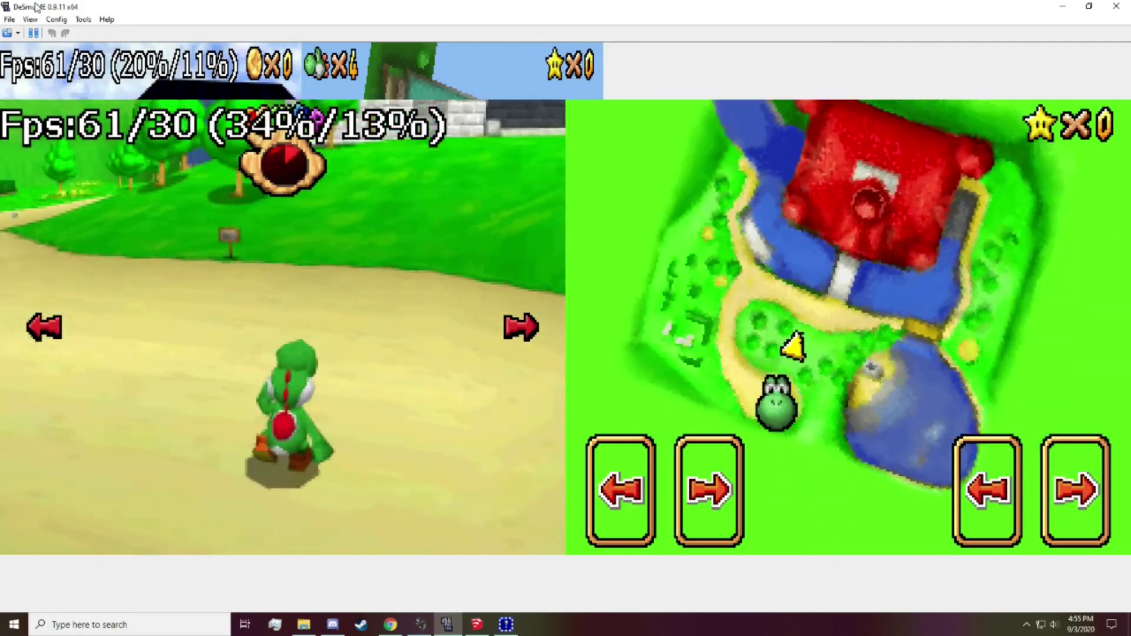